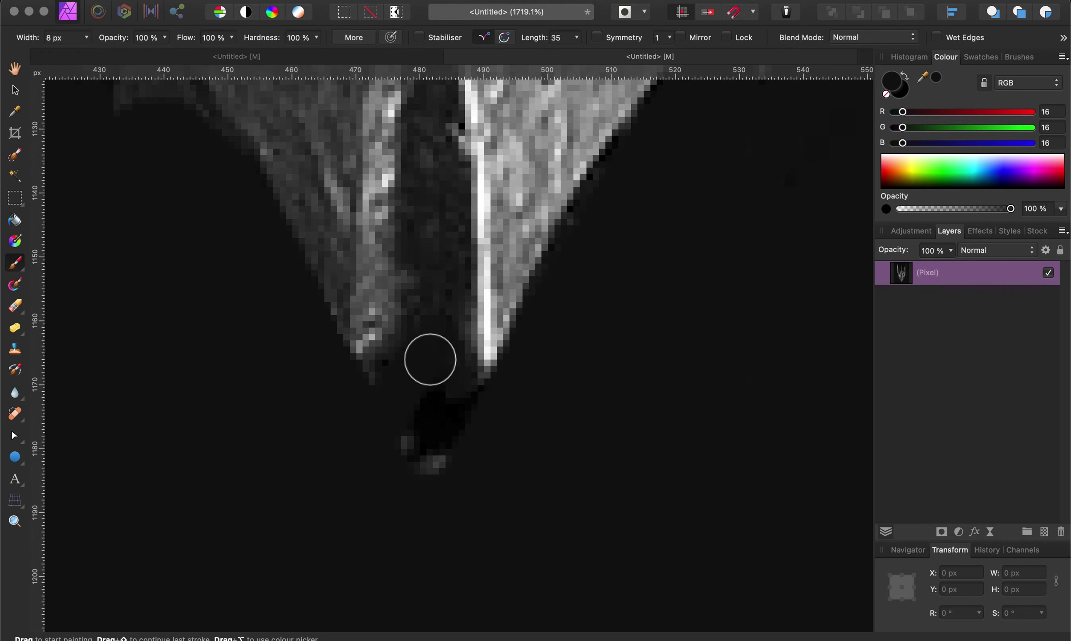
# Paint over the stray patches around the helmet's lower tips in the dark background colour with the 8 px brush.
pyautogui.scroll(5, 438, 478)
pyautogui.hscroll(-5, 437, 478)
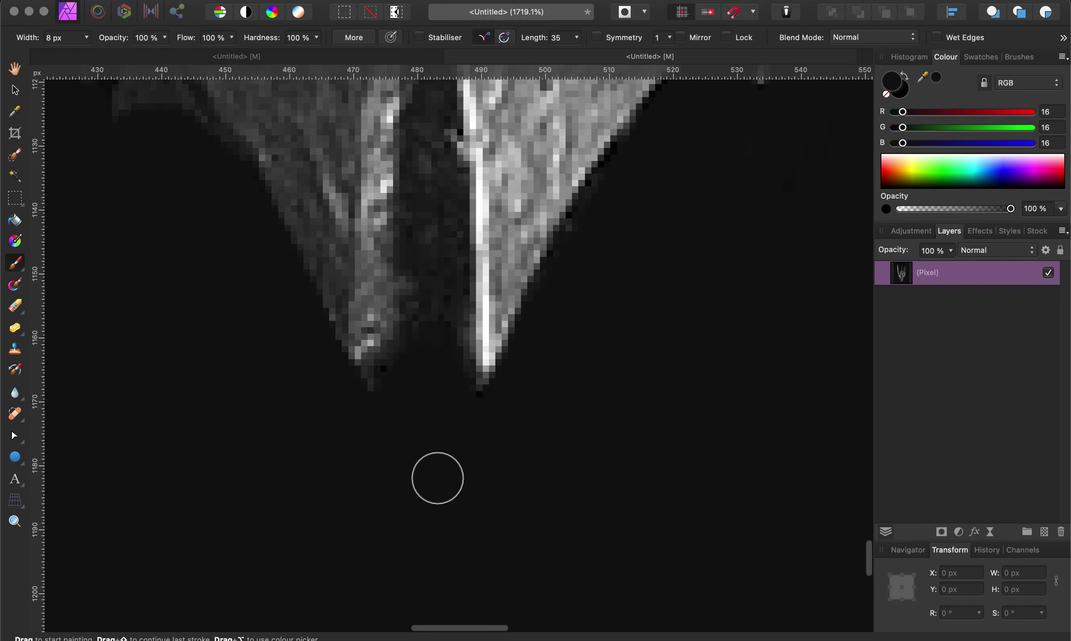
pyautogui.scroll(4, 437, 478)
pyautogui.hscroll(-4, 438, 478)
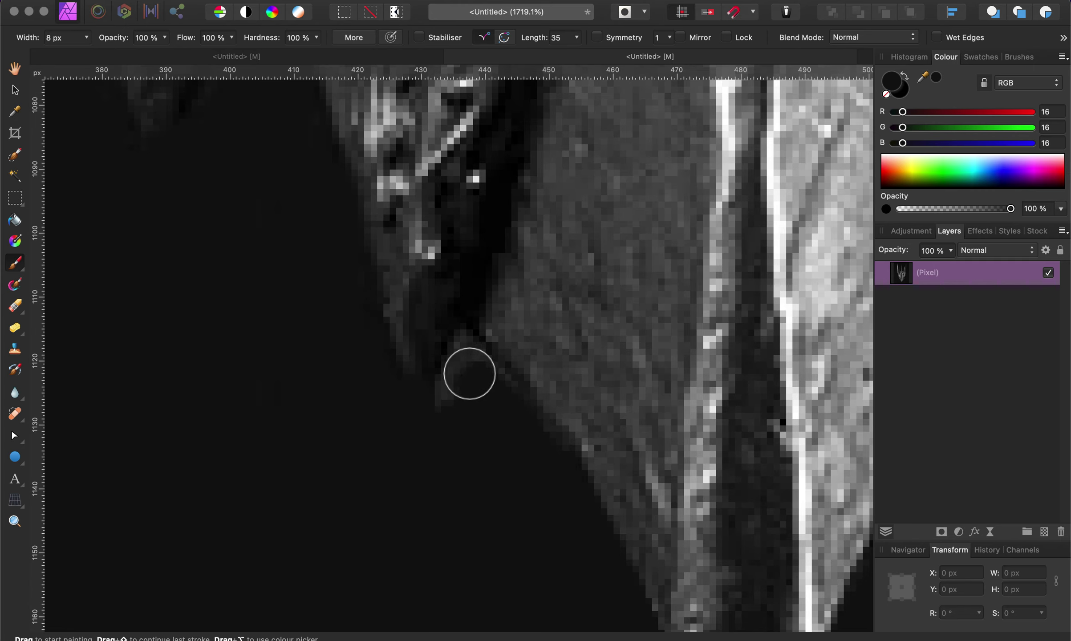
pyautogui.scroll(-15, 430, 458)
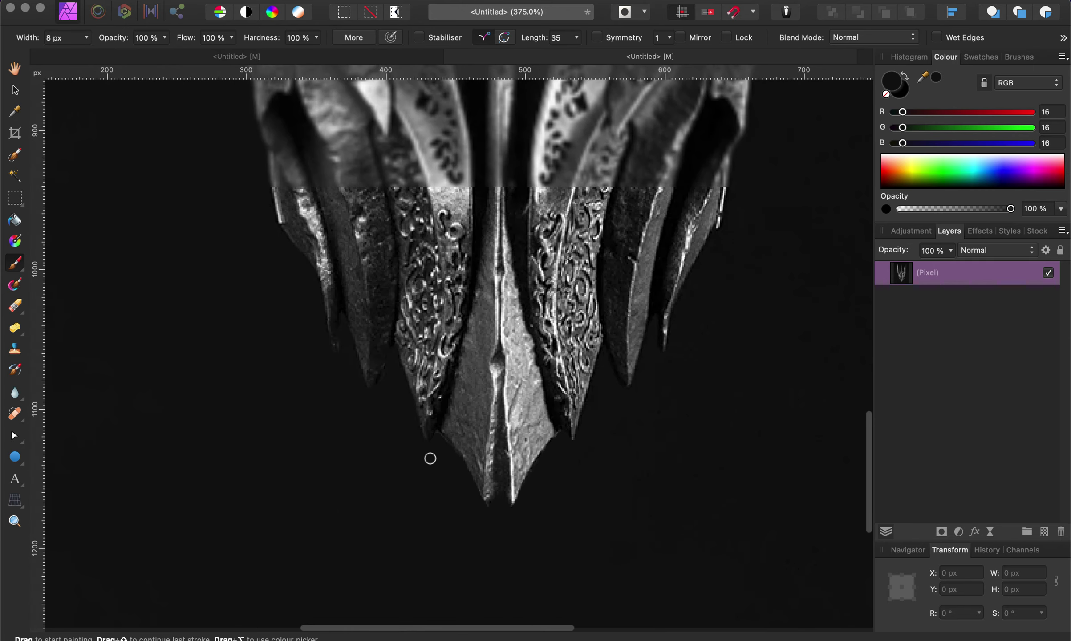
pyautogui.scroll(-3, 430, 458)
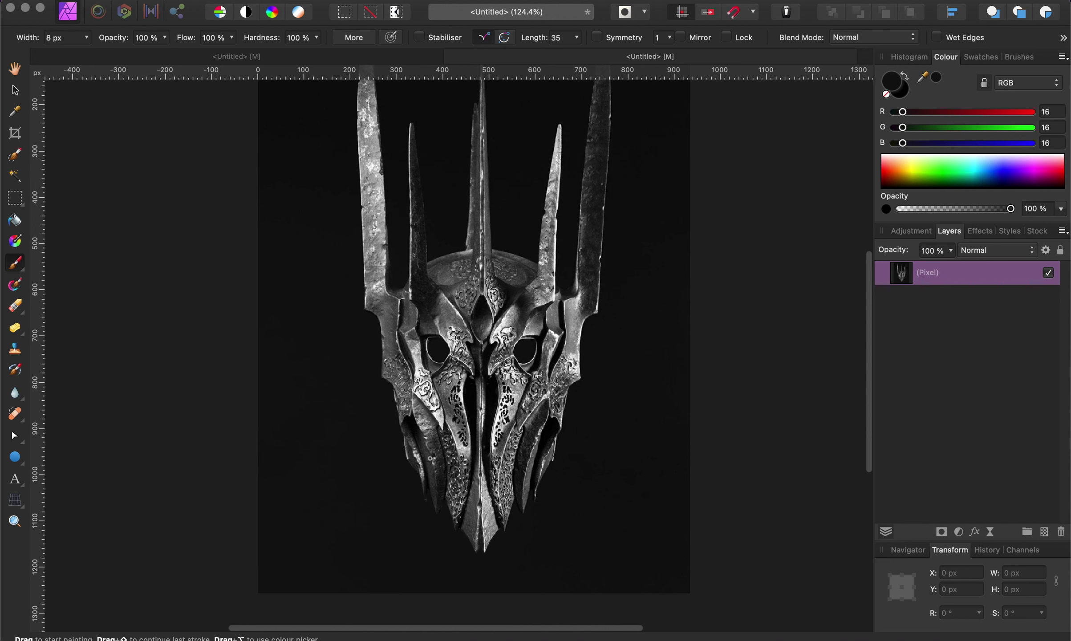
pyautogui.scroll(-3, 430, 458)
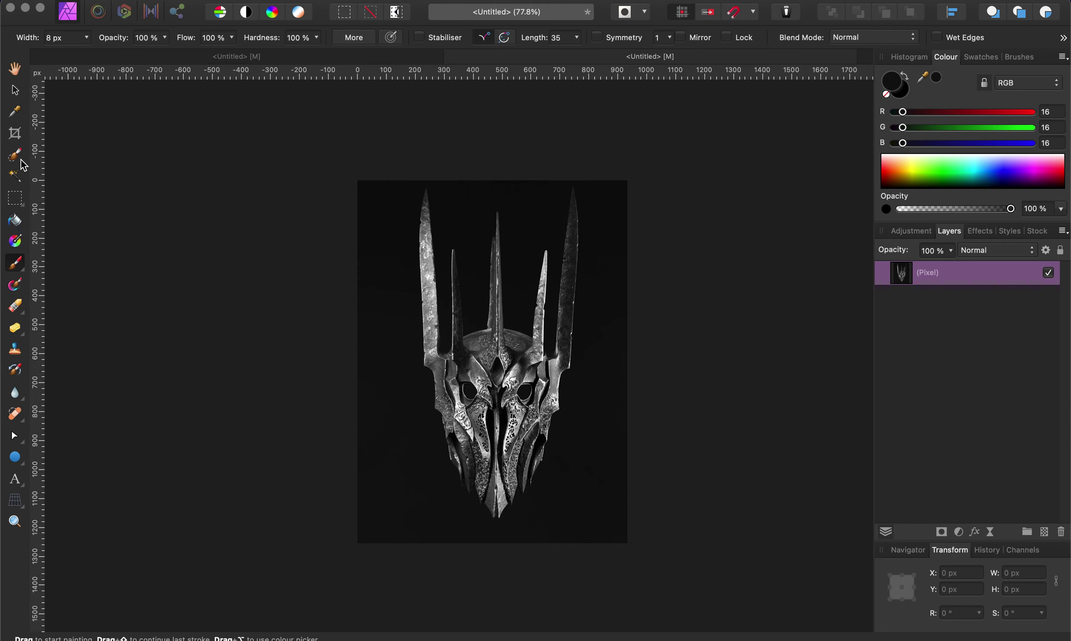
# Flood-select the dark background around the helmet at 5% tolerance.
pyautogui.click(15, 177)
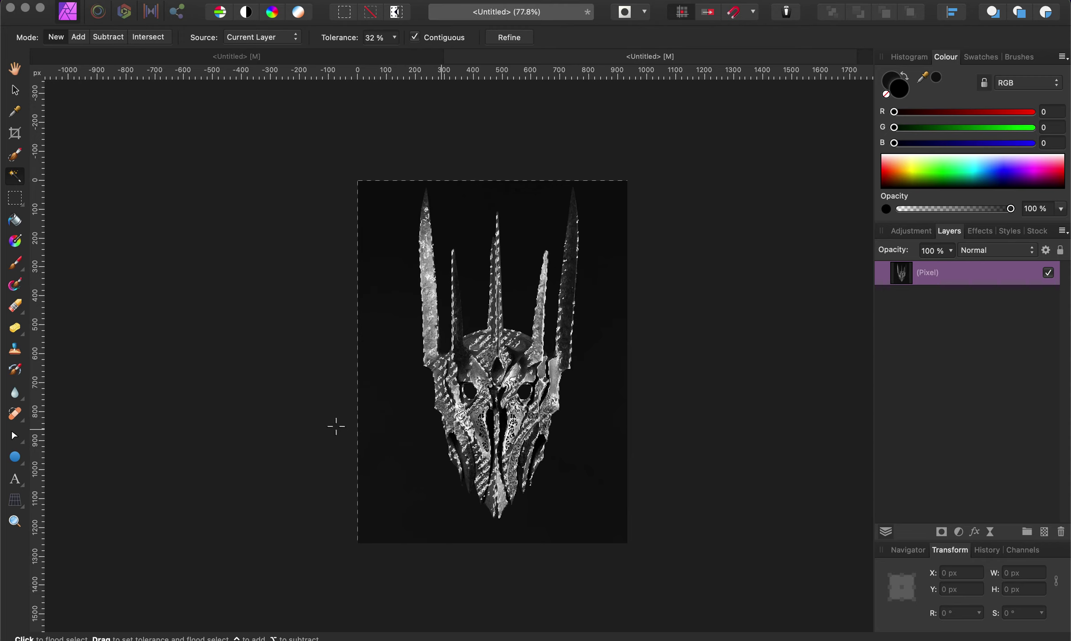
pyautogui.moveTo(273, 414); pyautogui.dragTo(619, 410)
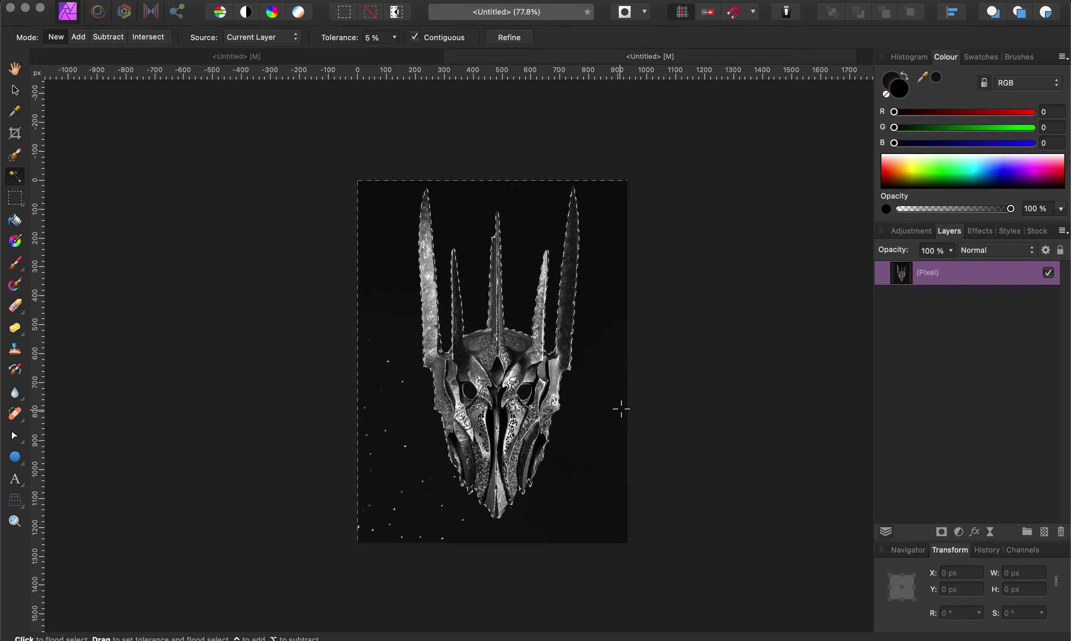
# Add the unselected specks beside the helmet's lower left side to the selection, using the Selection Brush in Add mode at 100 px.
pyautogui.scroll(5, 582, 481)
pyautogui.scroll(-2, 581, 480)
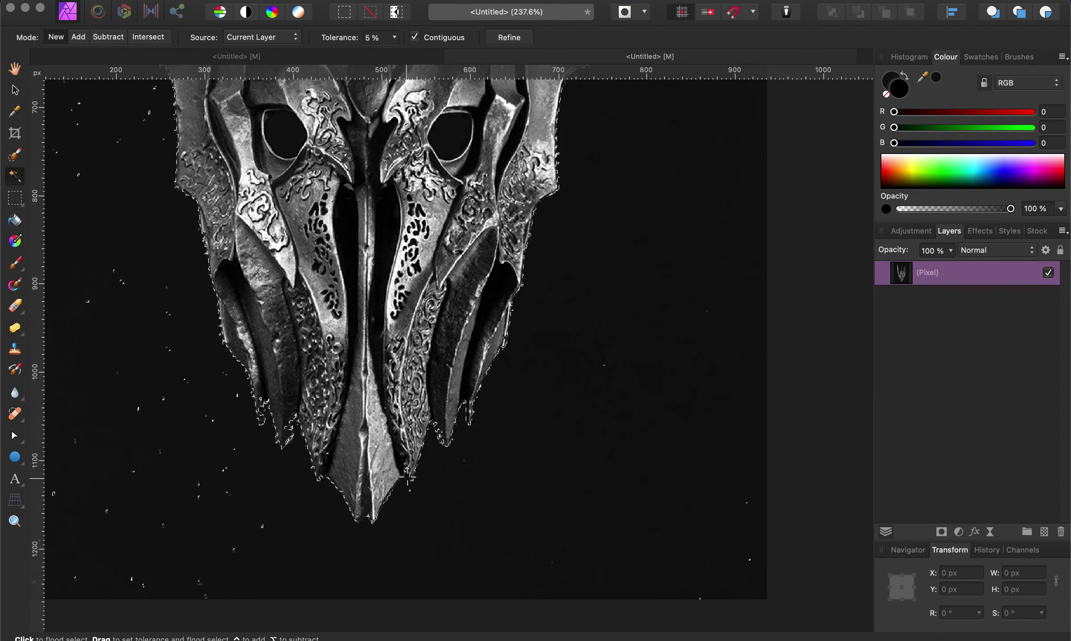
pyautogui.hscroll(-5, 294, 356)
pyautogui.scroll(-2, 294, 356)
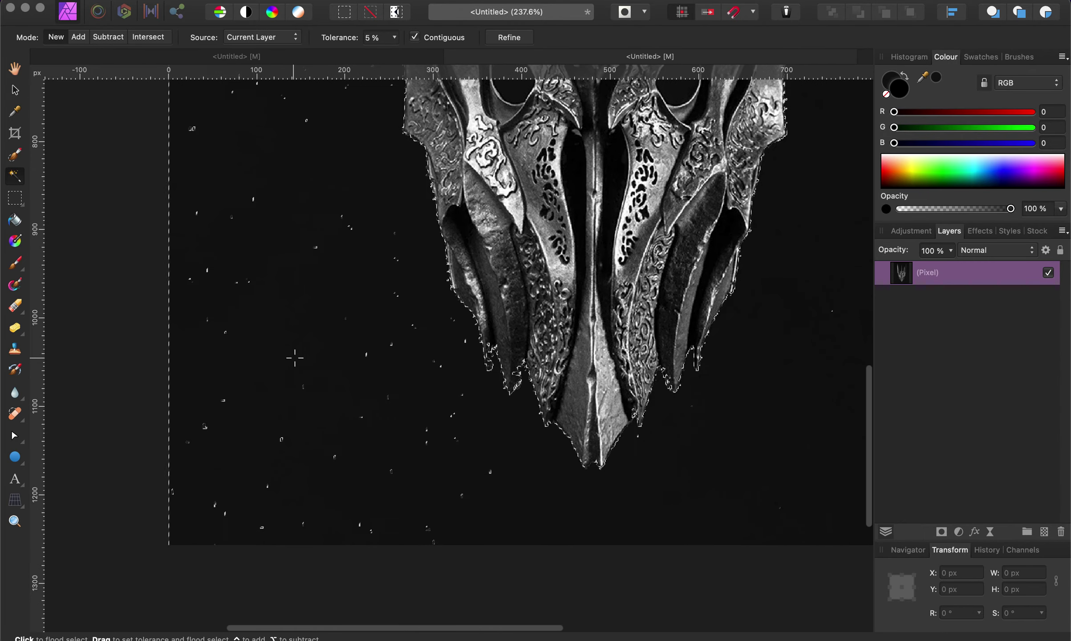
pyautogui.click(16, 156)
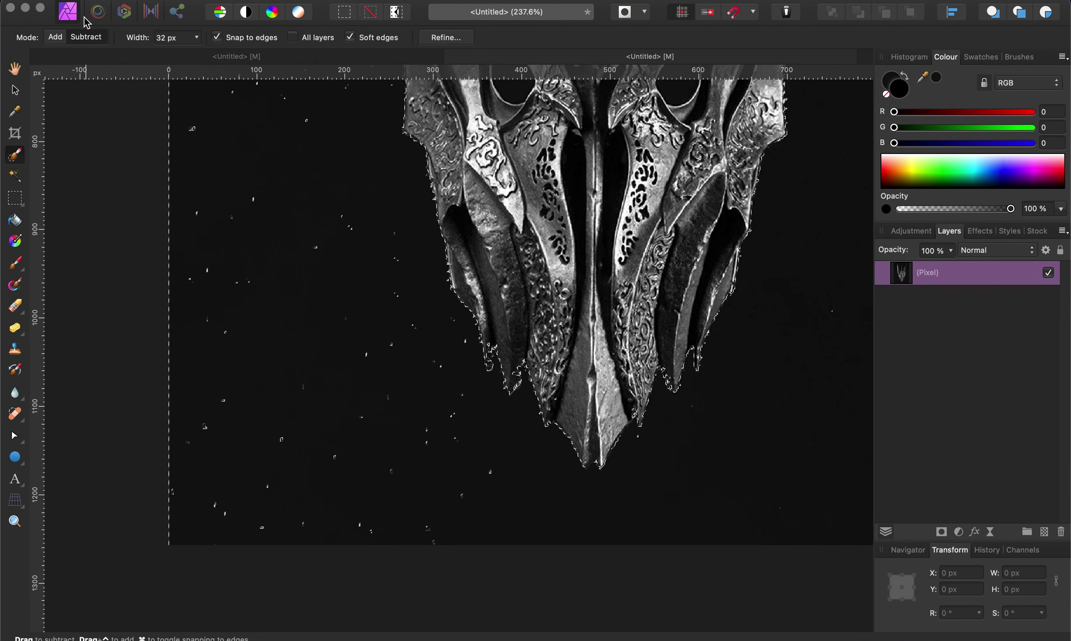
pyautogui.click(58, 39)
pyautogui.click(195, 38)
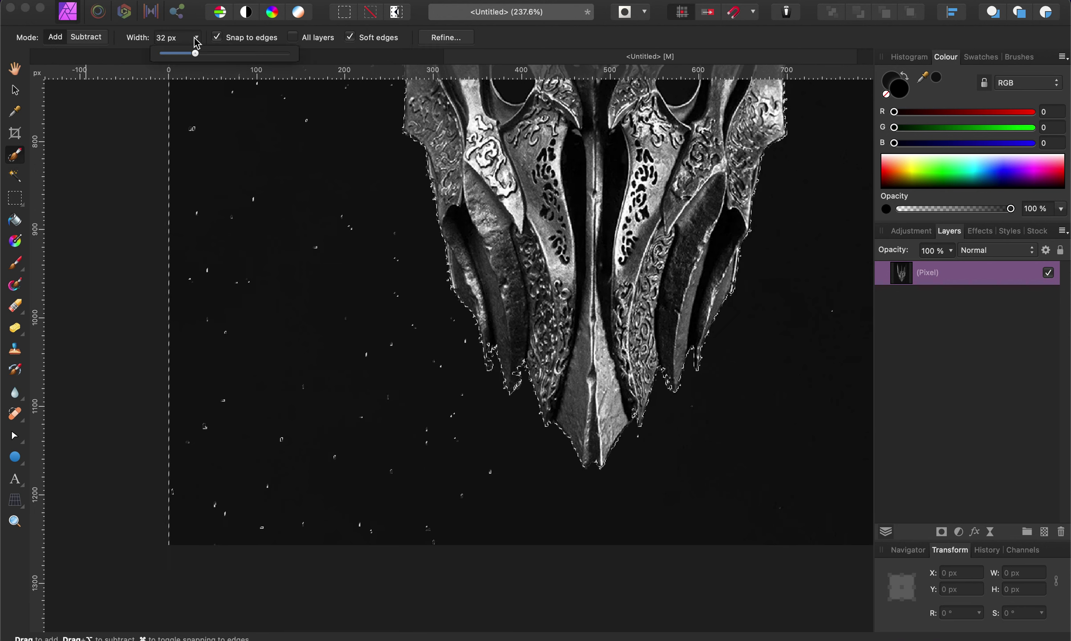
pyautogui.click(227, 56)
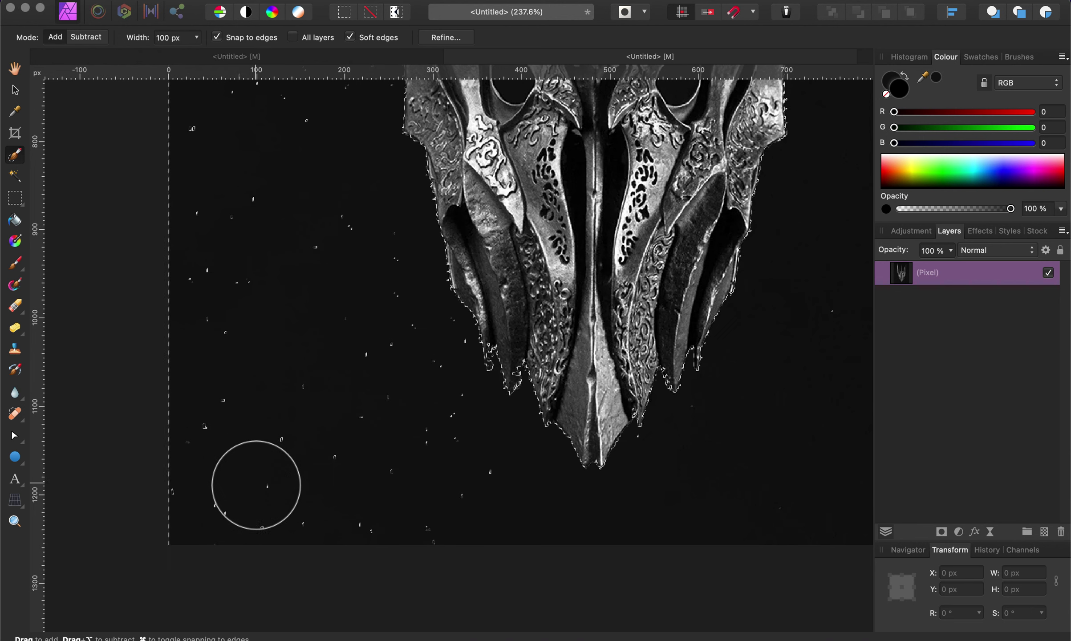
pyautogui.moveTo(199, 196)
pyautogui.mouseDown()
pyautogui.moveTo(206, 464)
pyautogui.moveTo(299, 523)
pyautogui.moveTo(409, 549)
pyautogui.mouseUp()
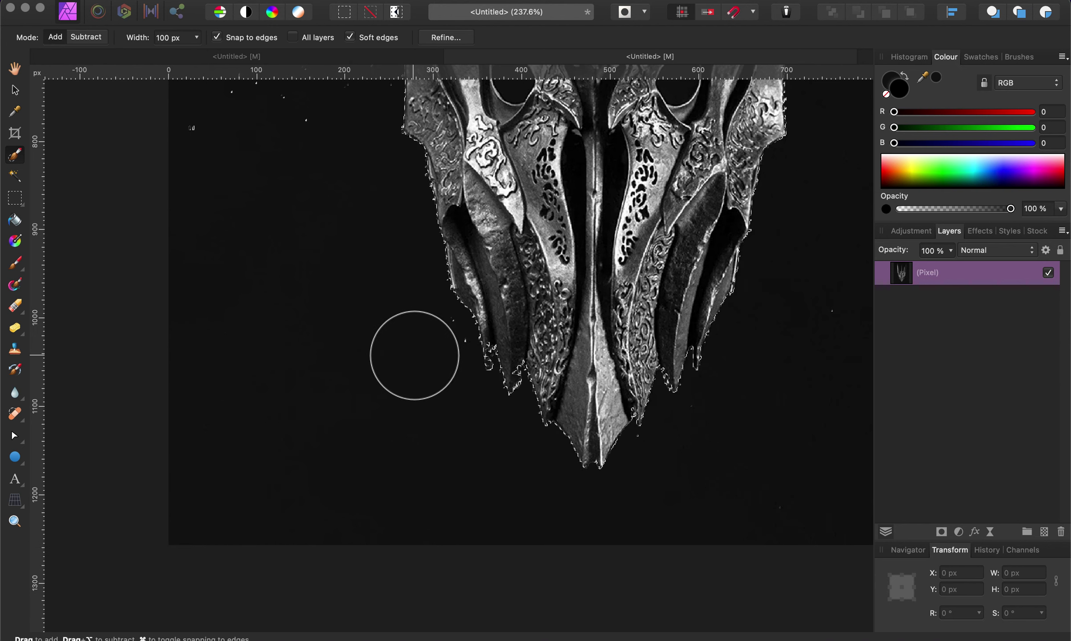
# Add the unselected background specks beside the helmet's upper left side and left crown spike to the selection.
pyautogui.scroll(6, 332, 345)
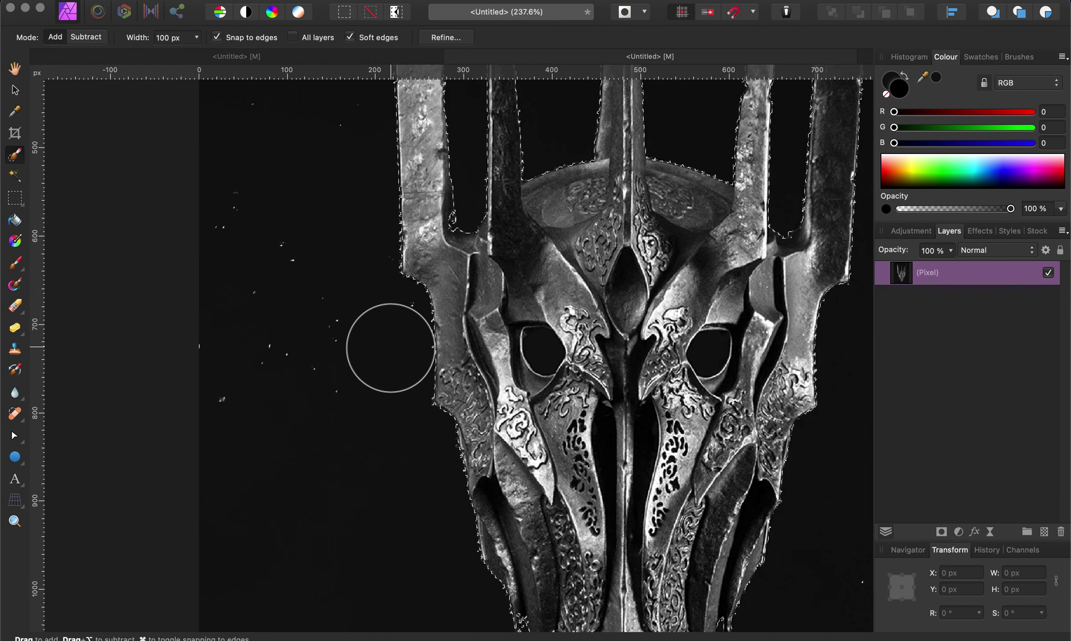
pyautogui.moveTo(390, 346)
pyautogui.mouseDown()
pyautogui.moveTo(342, 348)
pyautogui.moveTo(387, 332)
pyautogui.mouseUp()
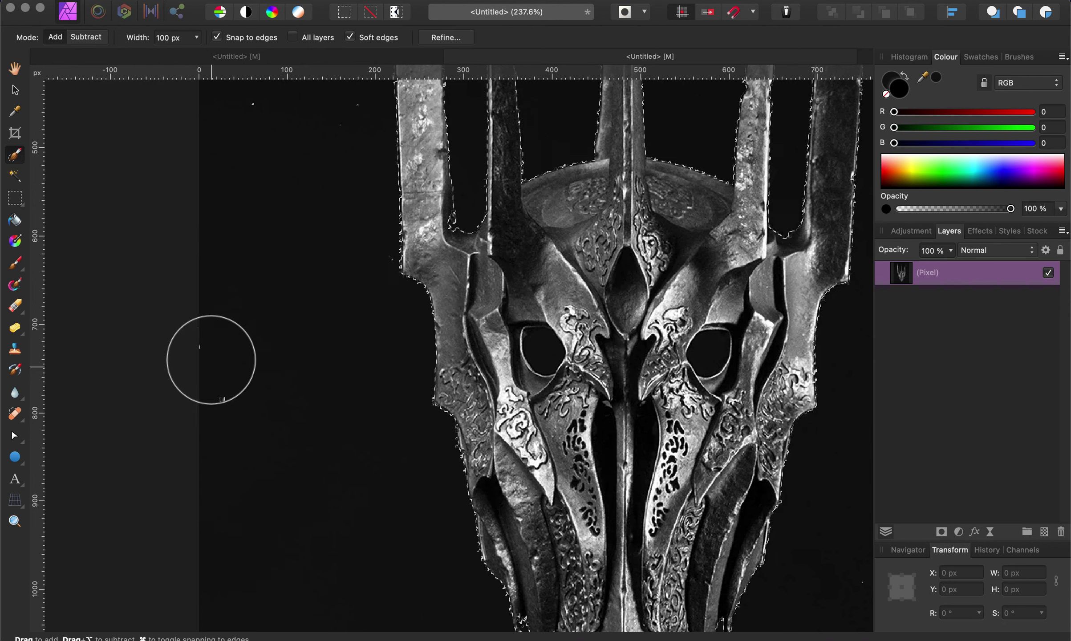
pyautogui.scroll(4, 220, 313)
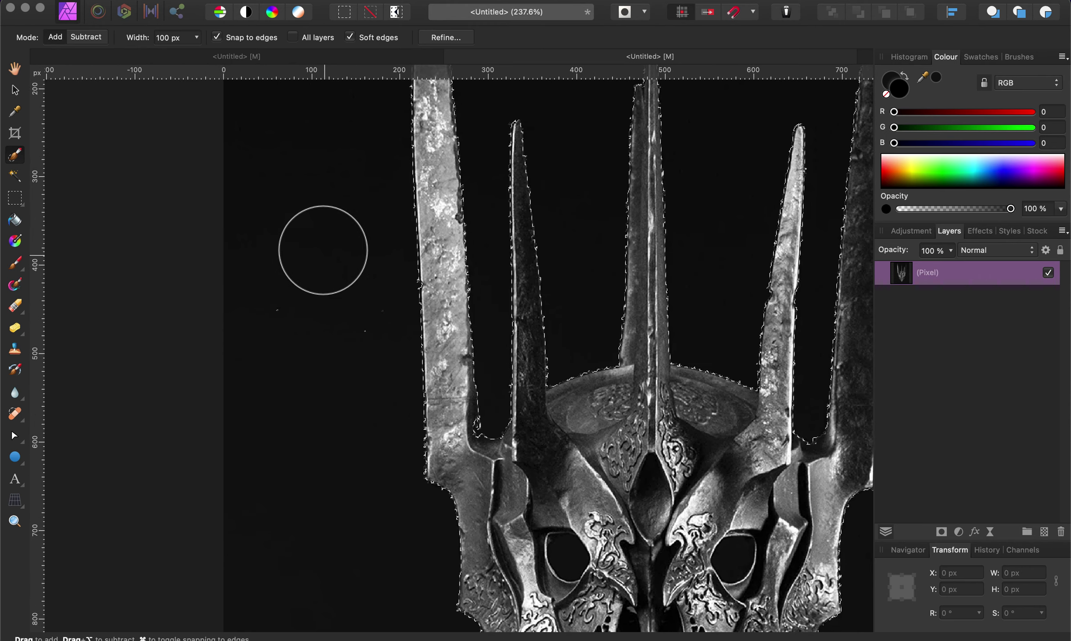
pyautogui.scroll(8, 346, 337)
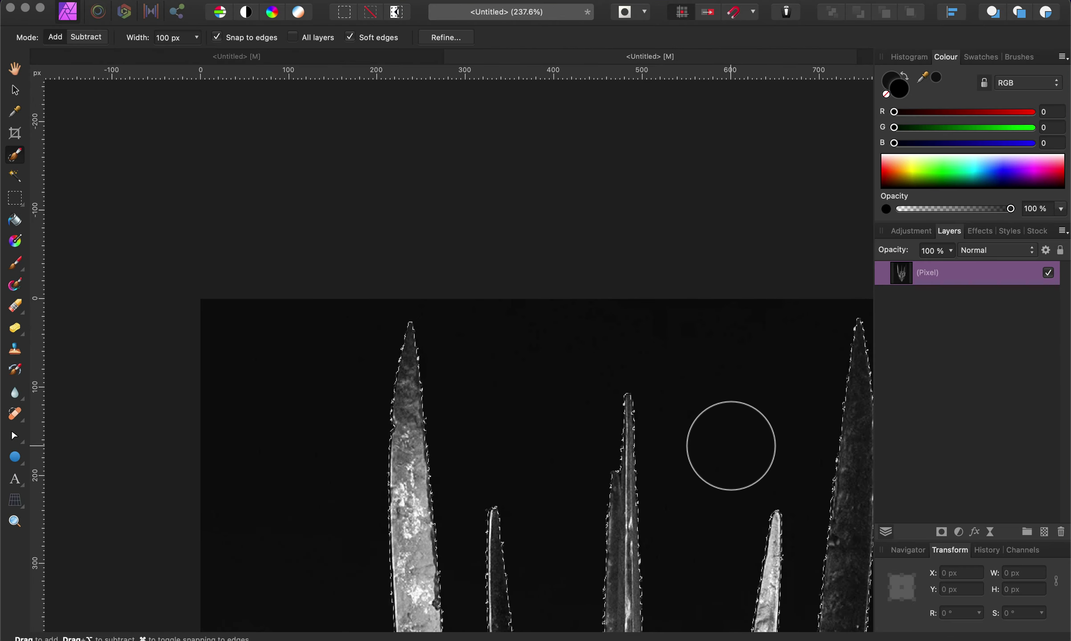
# Add the remaining specks beside the helmet's right side to the selection and reduce the Selection Brush width to 30 px.
pyautogui.hscroll(5, 801, 360)
pyautogui.scroll(-3, 801, 360)
pyautogui.scroll(-10, 731, 445)
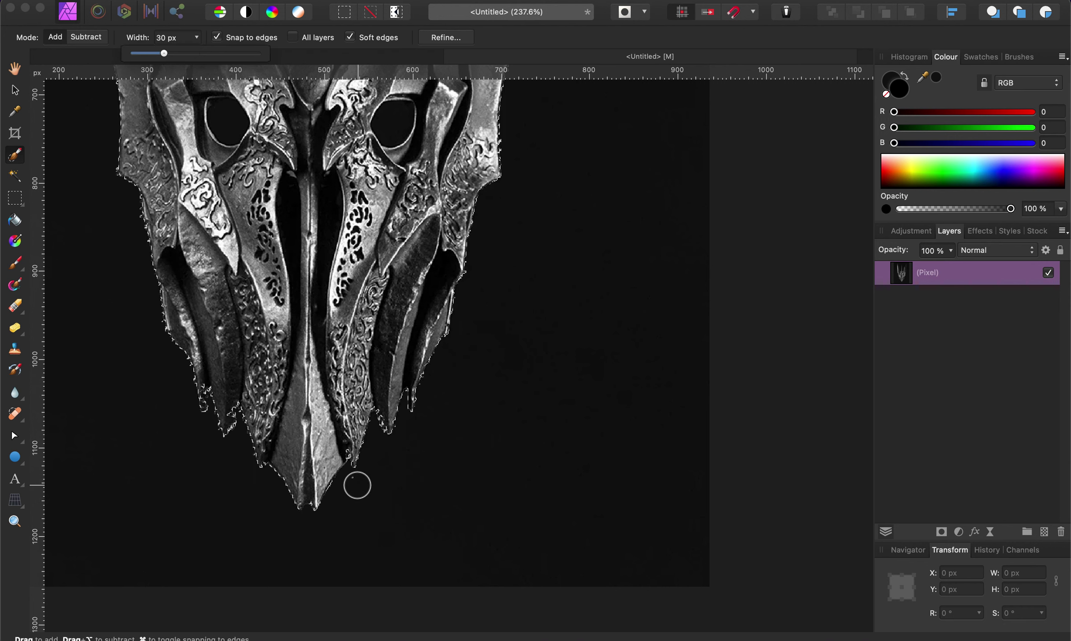
pyautogui.scroll(3, 423, 529)
pyautogui.hscroll(-5, 423, 529)
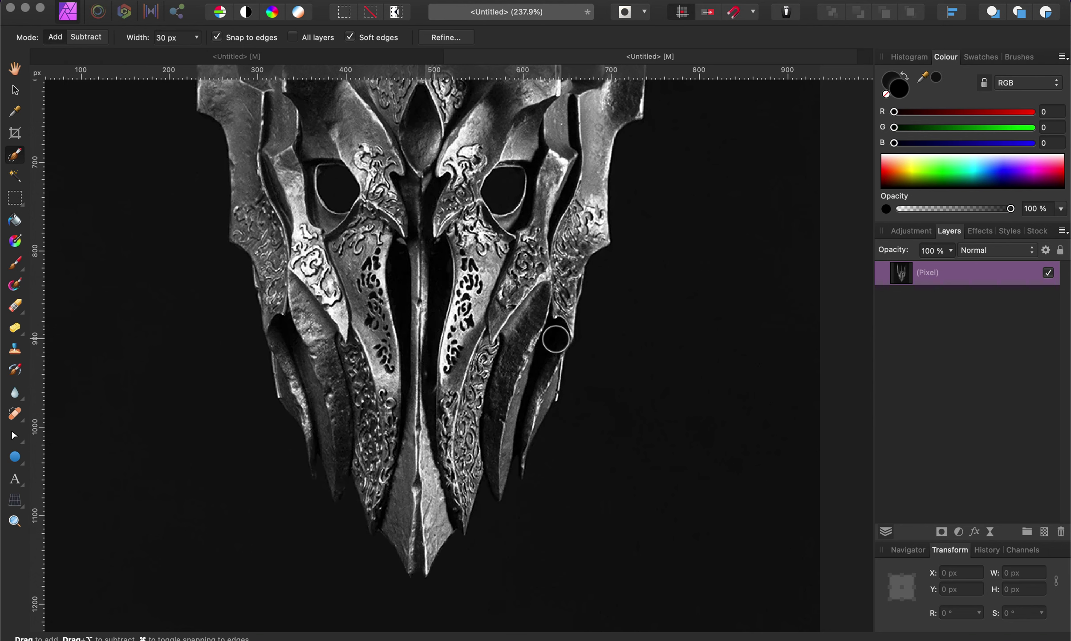
# Tighten the background selection along the outer edge of the helmet's right cheek with the 30 px Selection Brush.
pyautogui.scroll(8, 555, 337)
pyautogui.scroll(3, 555, 337)
pyautogui.hscroll(3, 555, 337)
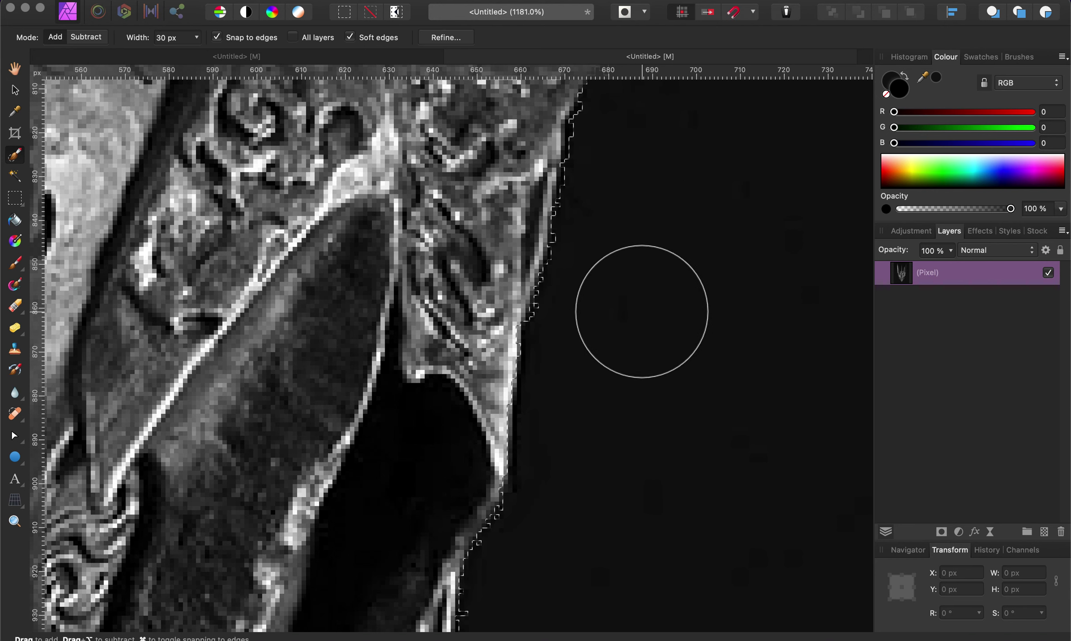
pyautogui.scroll(5, 640, 318)
pyautogui.hscroll(2, 641, 318)
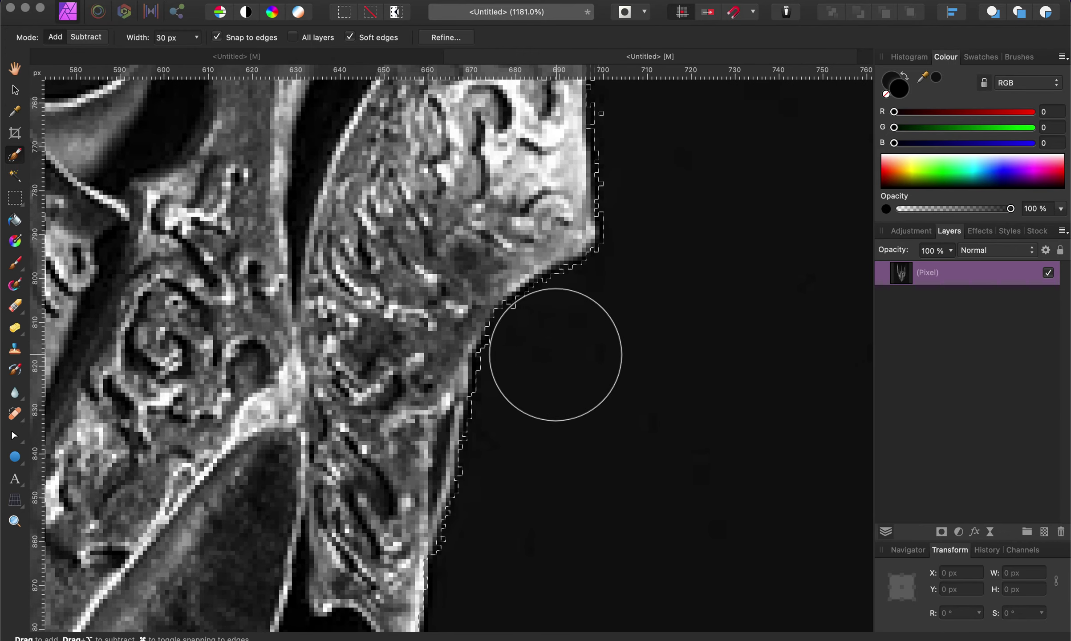
pyautogui.scroll(4, 637, 260)
pyautogui.hscroll(1, 637, 260)
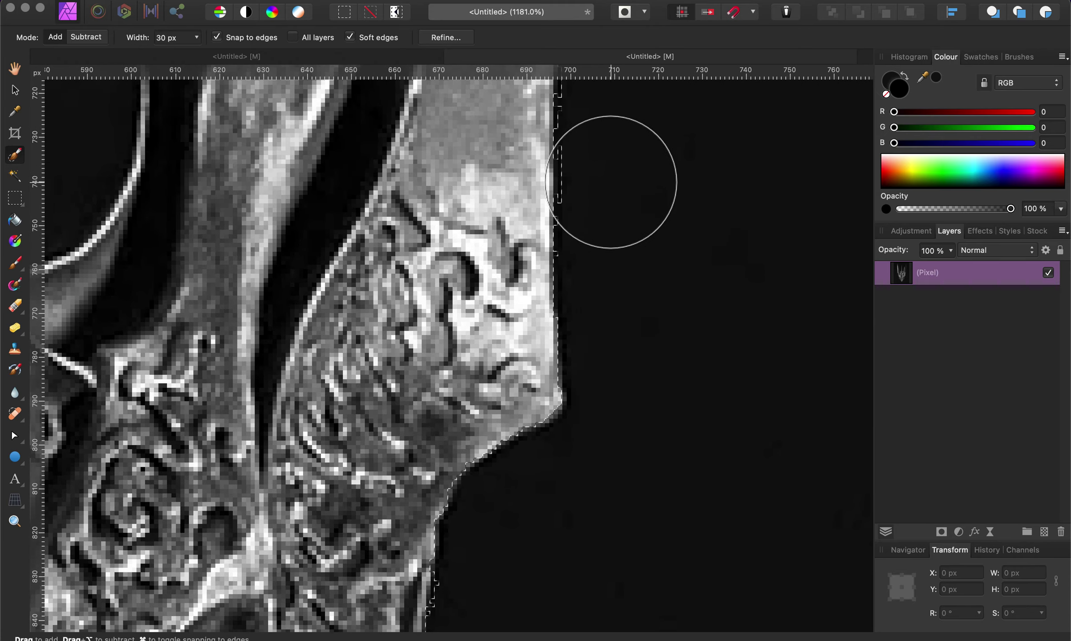
# Extend the background selection snugly up the helmet's right side to the corner beneath the outer right spike.
pyautogui.scroll(6, 610, 178)
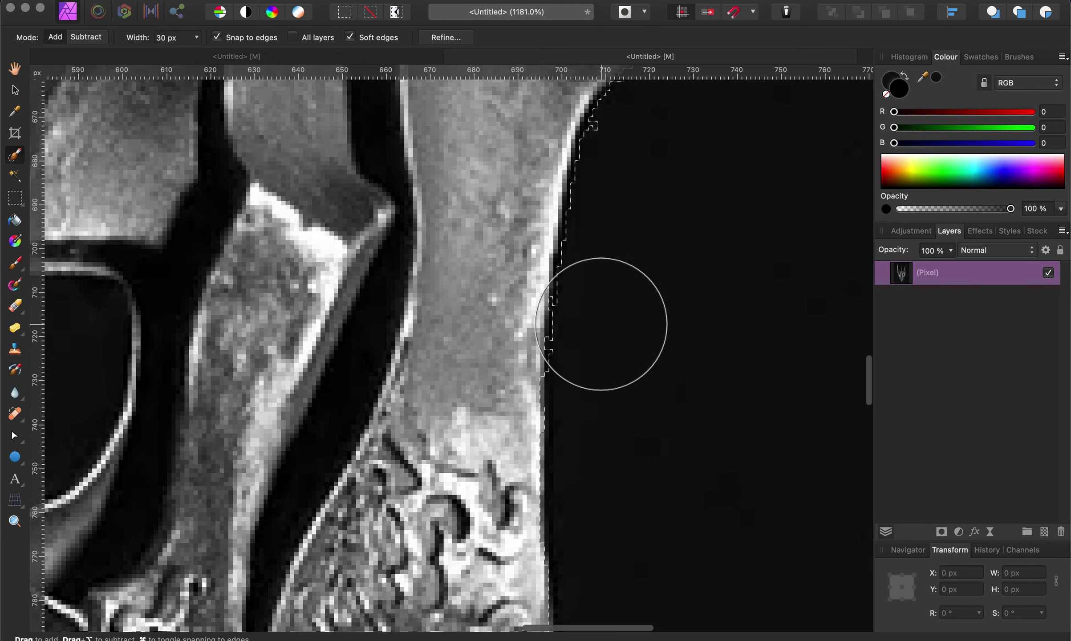
pyautogui.moveTo(614, 356)
pyautogui.mouseDown()
pyautogui.moveTo(623, 214)
pyautogui.moveTo(649, 131)
pyautogui.moveTo(653, 222)
pyautogui.mouseUp()
pyautogui.scroll(5, 653, 221)
pyautogui.hscroll(3, 653, 221)
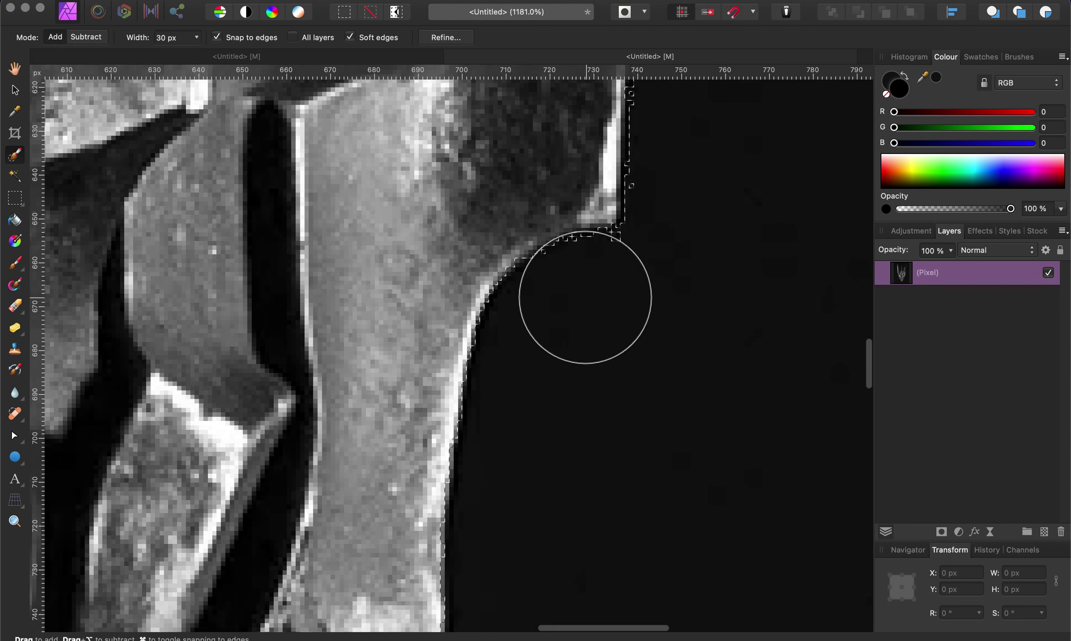
pyautogui.moveTo(586, 297); pyautogui.dragTo(594, 292)
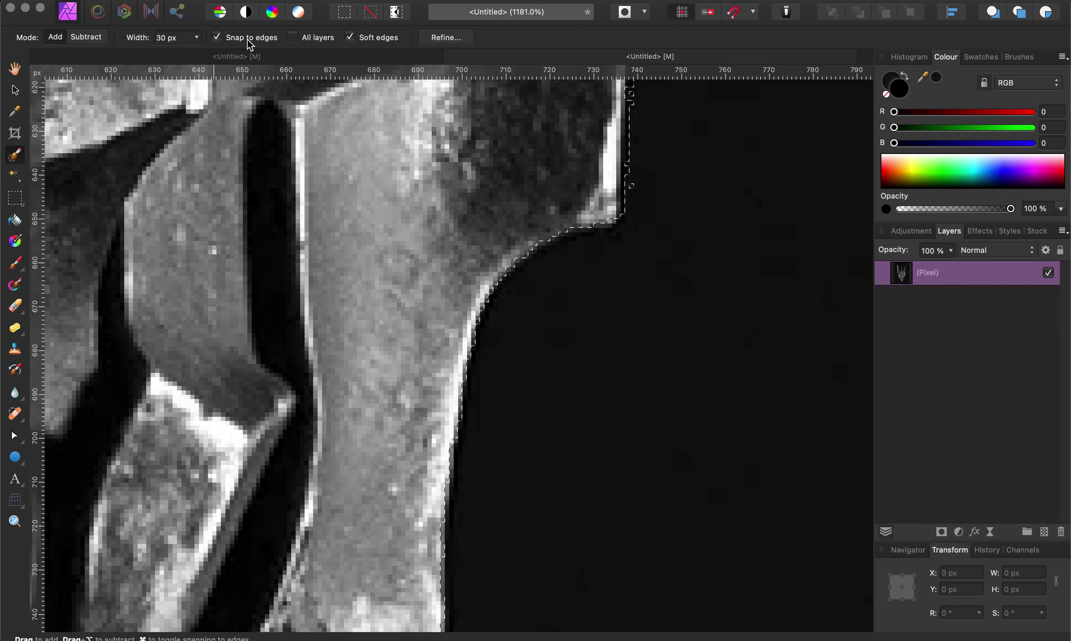
# Turn off Snap to edges and brush the background selection tightly along the outer edge of the right spike.
pyautogui.scroll(5, 528, 121)
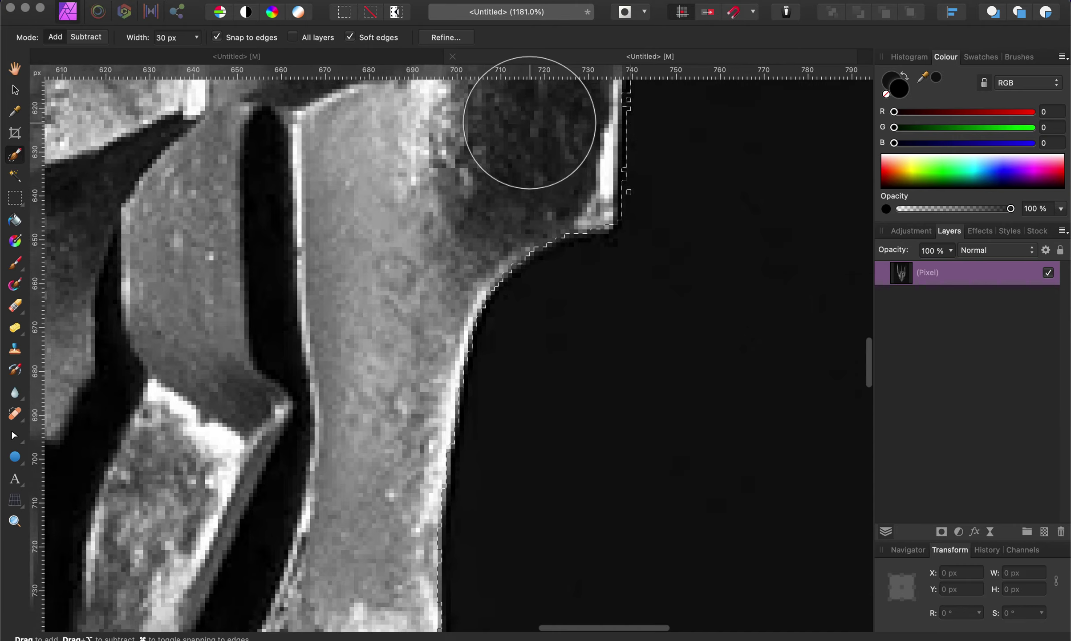
pyautogui.hscroll(3, 528, 121)
pyautogui.moveTo(588, 430)
pyautogui.mouseDown()
pyautogui.moveTo(579, 421)
pyautogui.moveTo(588, 176)
pyautogui.mouseUp()
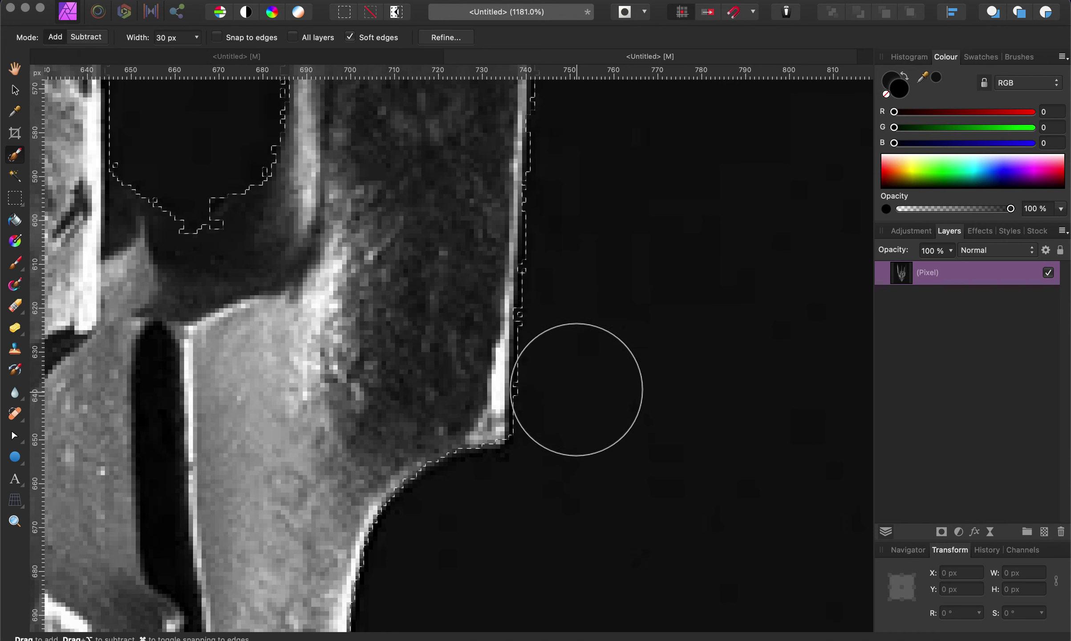
pyautogui.scroll(5, 580, 236)
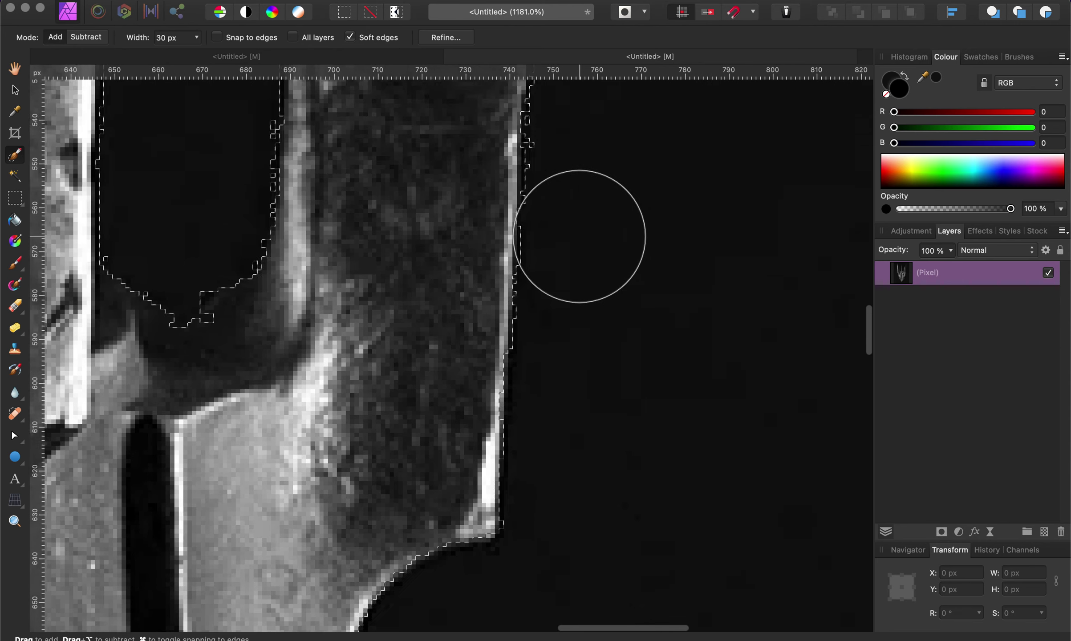
pyautogui.moveTo(578, 431); pyautogui.dragTo(581, 169)
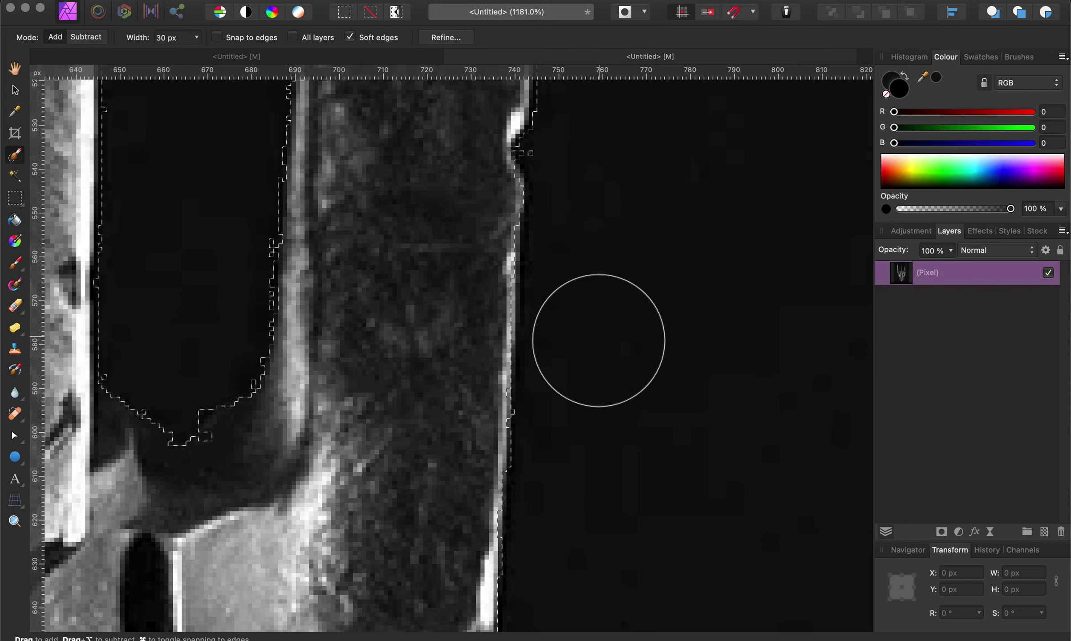
pyautogui.scroll(9, 595, 334)
pyautogui.moveTo(619, 478); pyautogui.dragTo(625, 185)
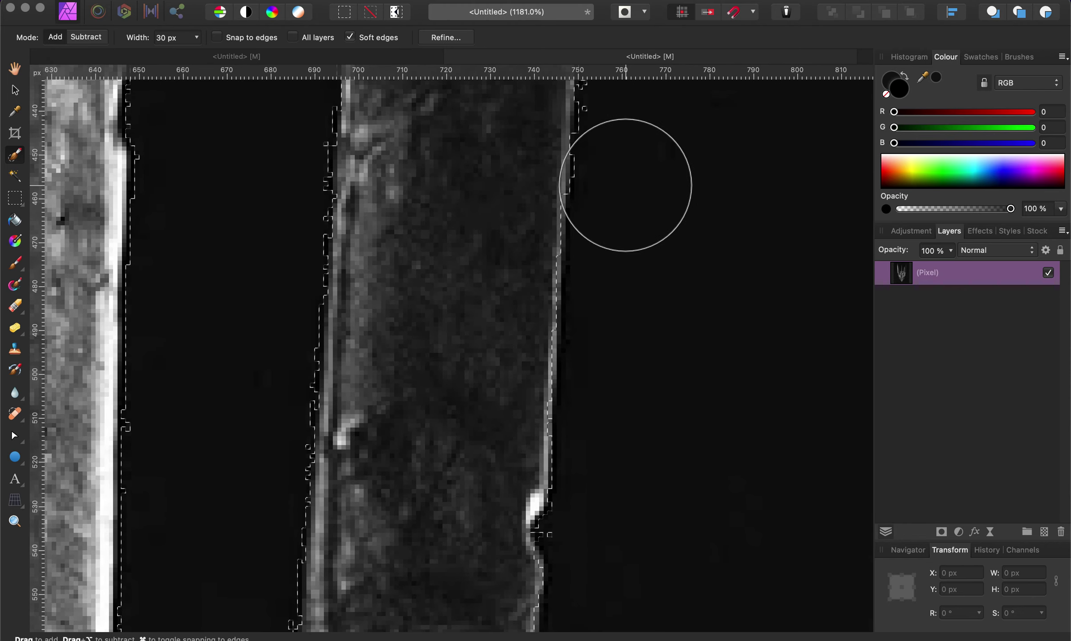
# Examine the selection outline along the right spike, around the whole helmet and in the gap between the left spikes.
pyautogui.scroll(3, 625, 185)
pyautogui.scroll(-3, 625, 184)
pyautogui.scroll(-5, 626, 185)
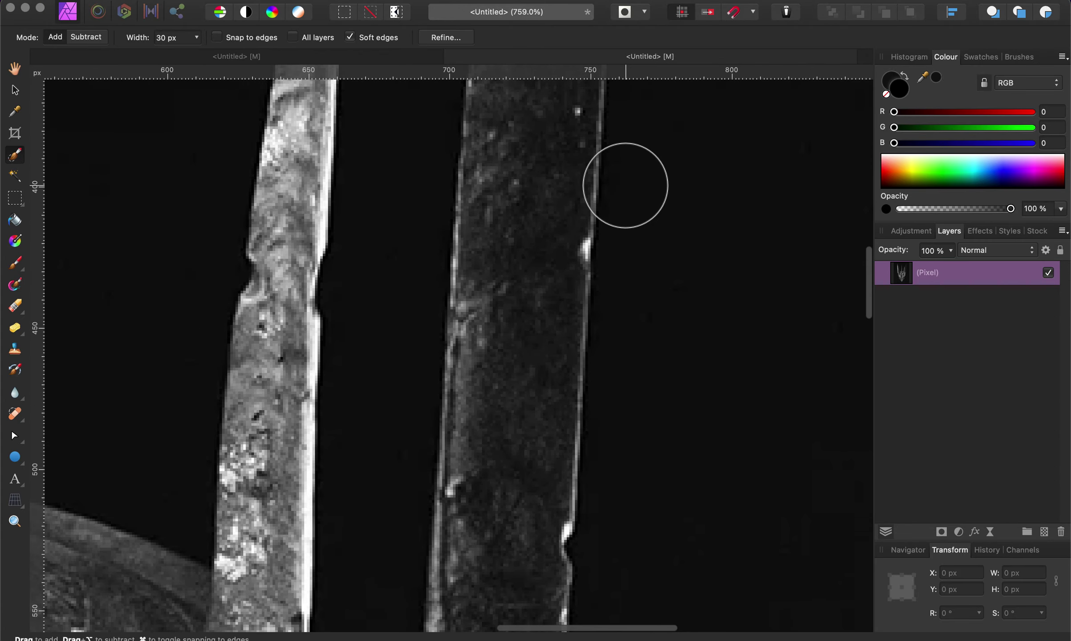
pyautogui.scroll(10, 626, 185)
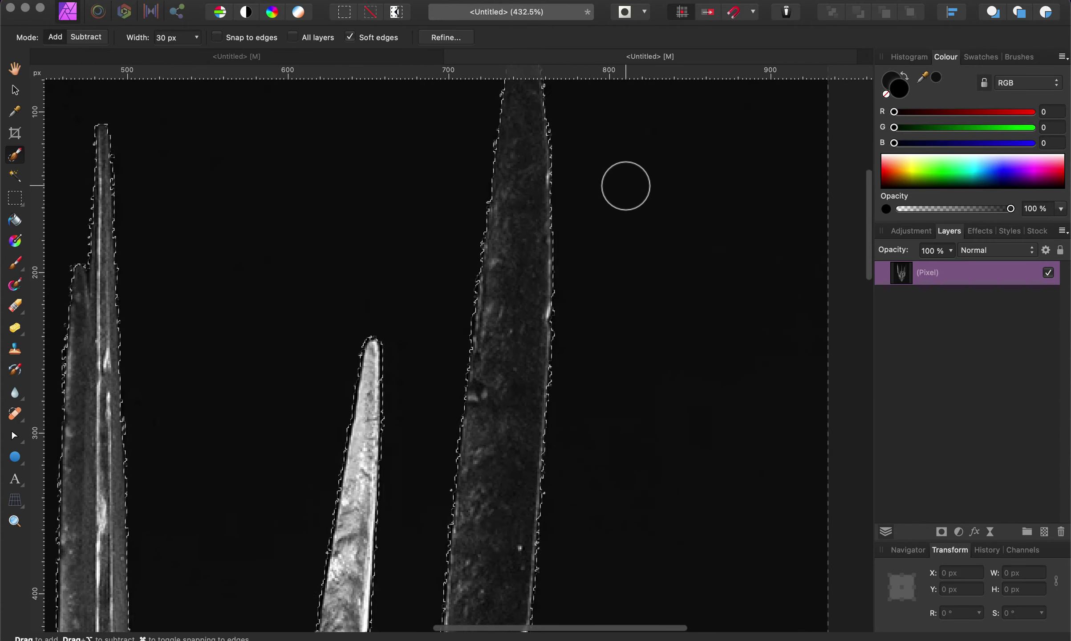
pyautogui.scroll(-8, 625, 185)
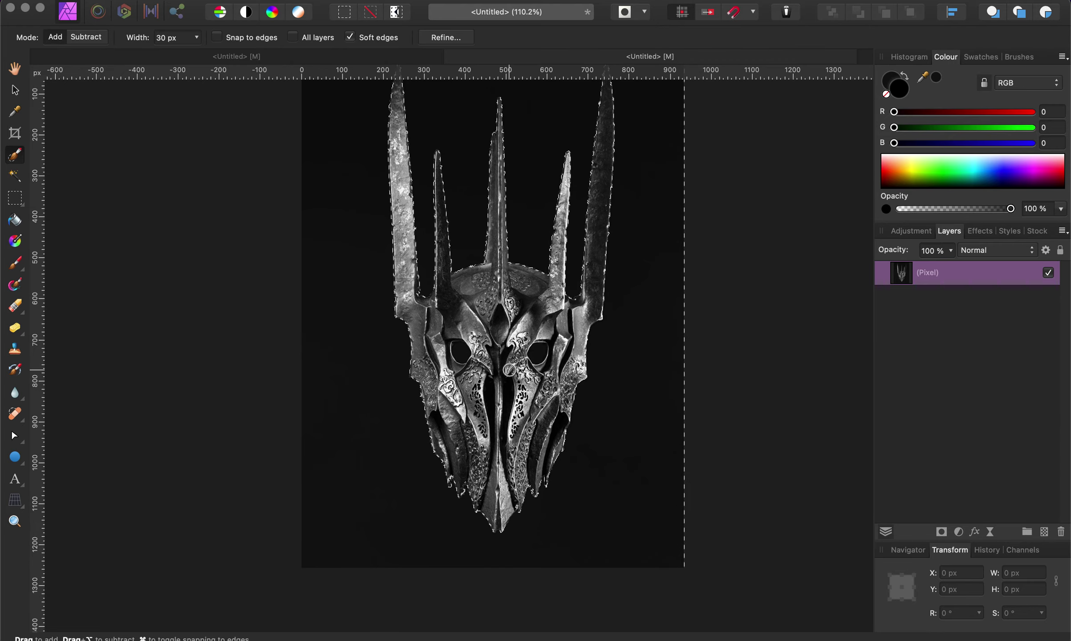
pyautogui.scroll(15, 509, 369)
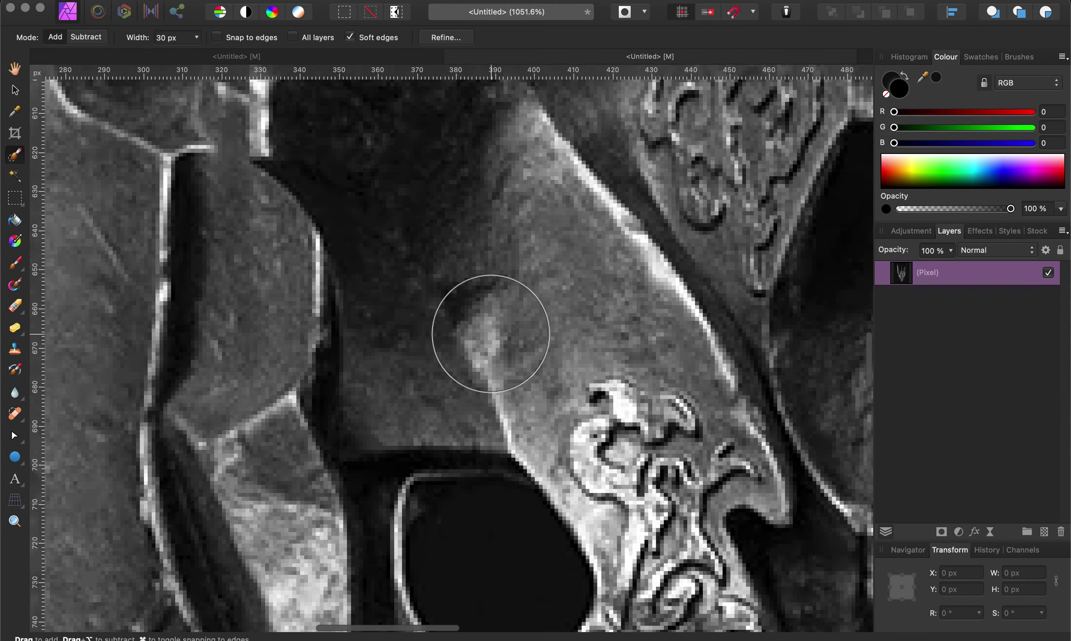
pyautogui.hscroll(-10, 491, 334)
pyautogui.scroll(8, 490, 334)
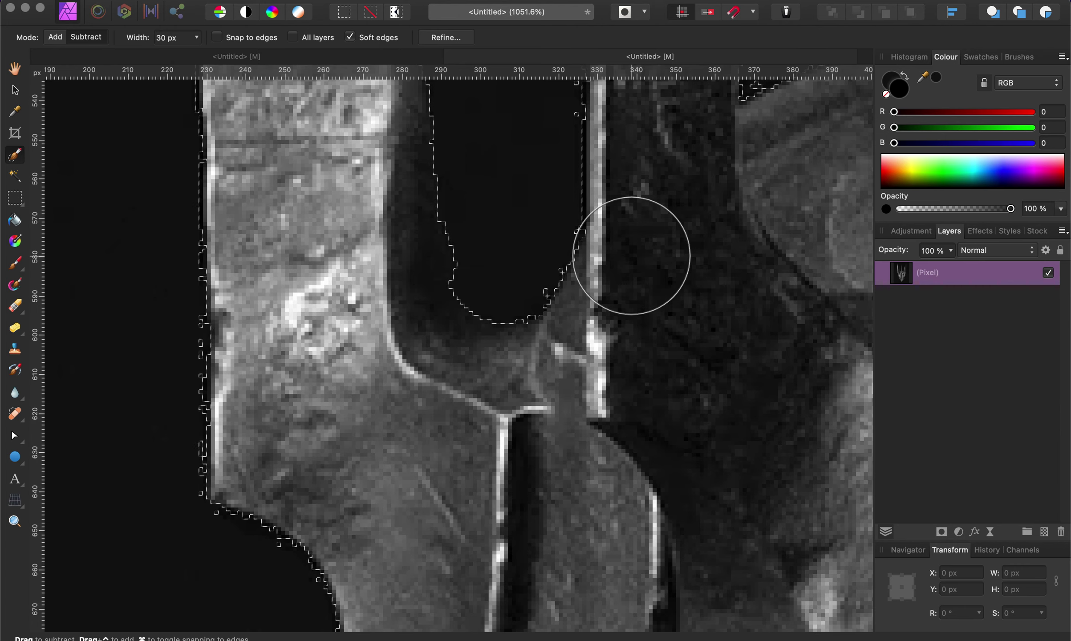
# Examine the background selection up along both left spikes, down the central spike and across the dome to the inner right spike.
pyautogui.scroll(10, 689, 322)
pyautogui.hscroll(1, 689, 322)
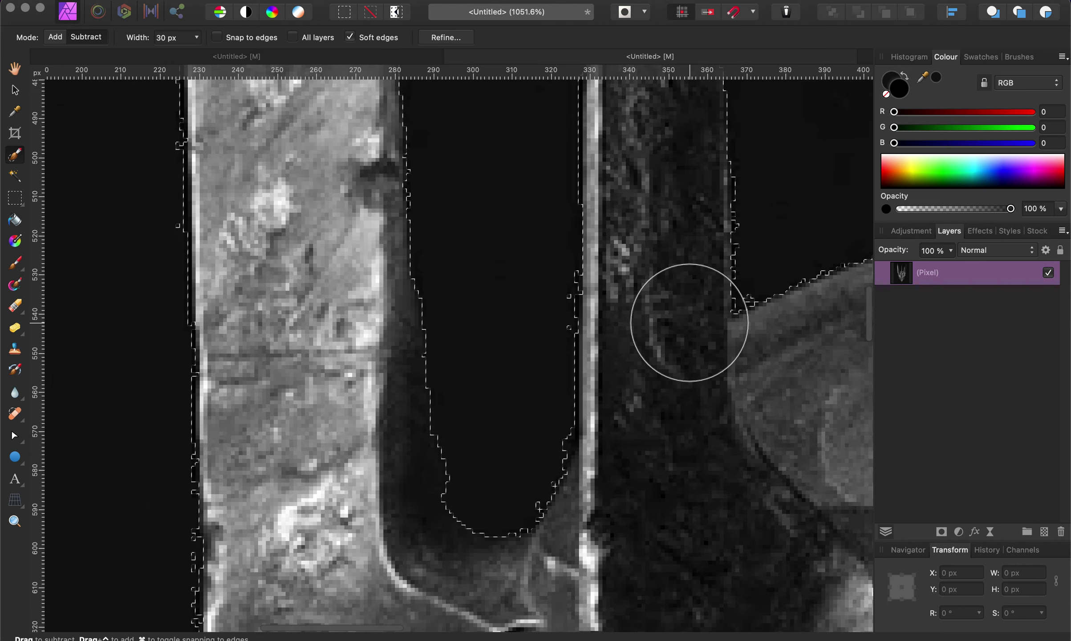
pyautogui.scroll(10, 689, 322)
pyautogui.hscroll(1, 689, 323)
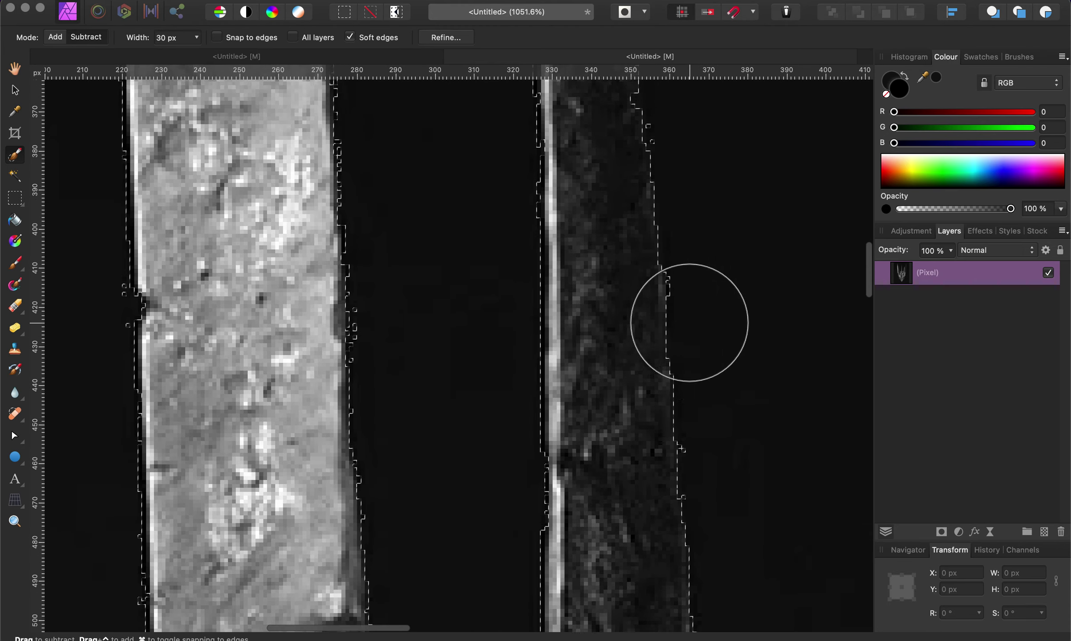
pyautogui.scroll(12, 689, 322)
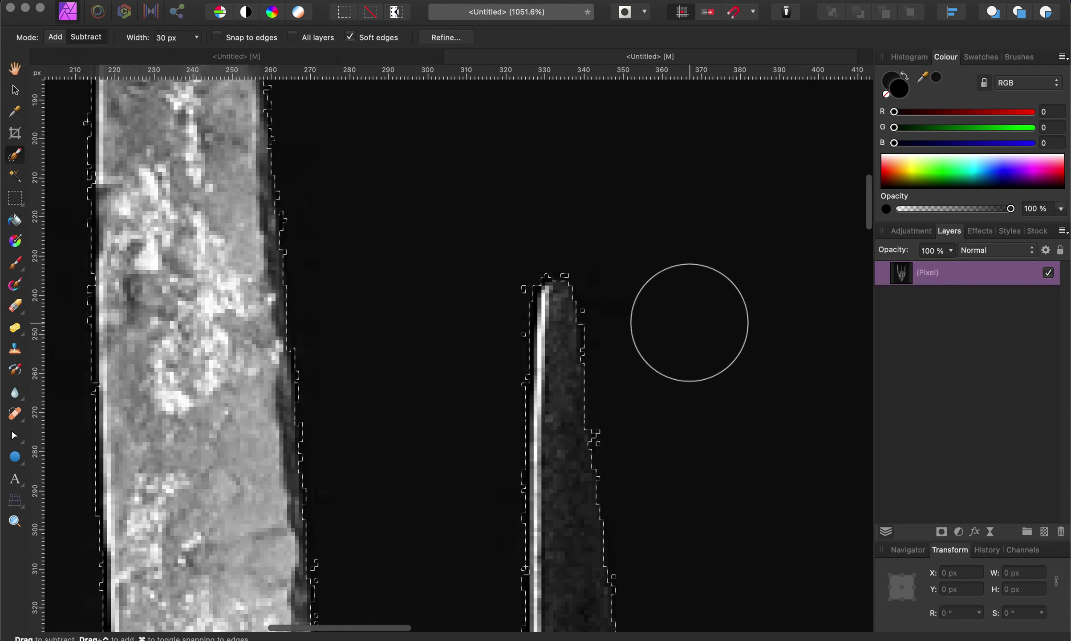
pyautogui.scroll(10, 689, 322)
pyautogui.hscroll(-1, 689, 322)
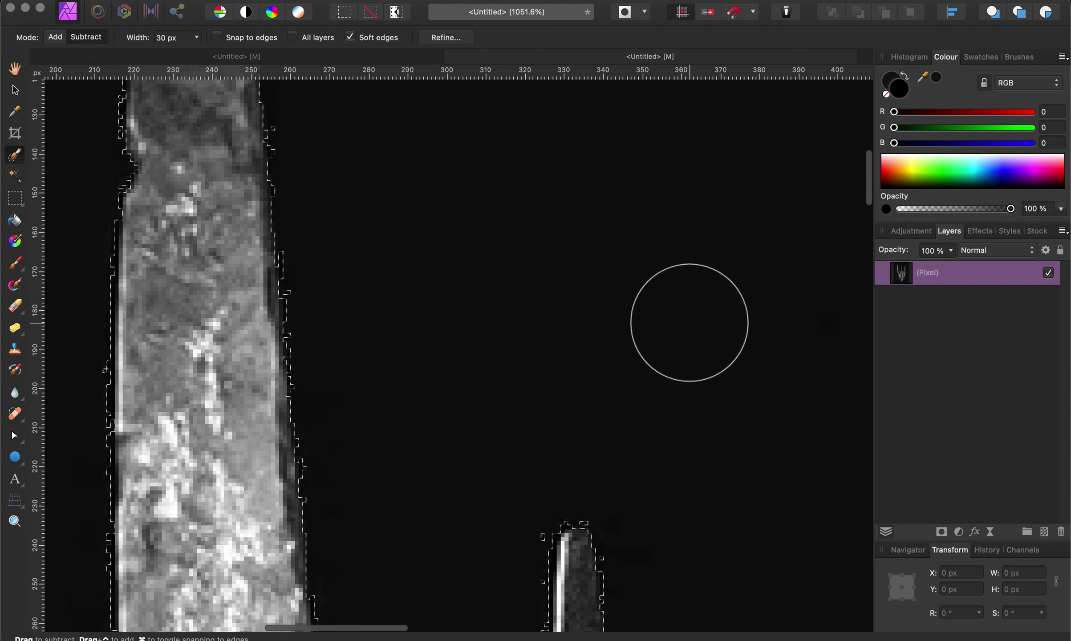
pyautogui.scroll(2, 689, 323)
pyautogui.hscroll(12, 689, 322)
pyautogui.scroll(-8, 688, 323)
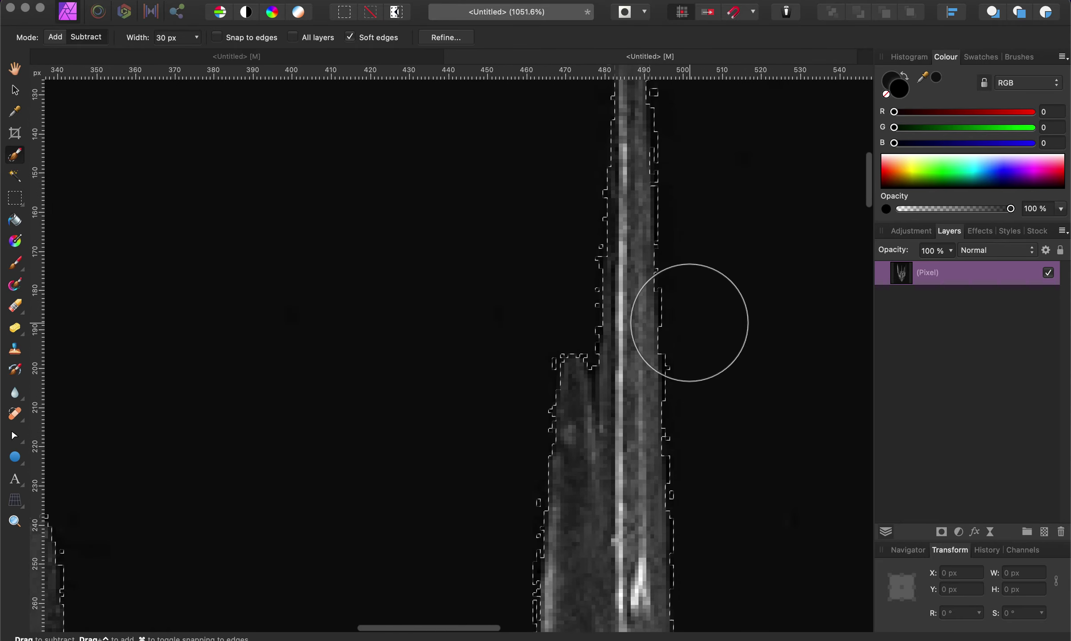
pyautogui.scroll(-20, 689, 322)
pyautogui.hscroll(-3, 689, 322)
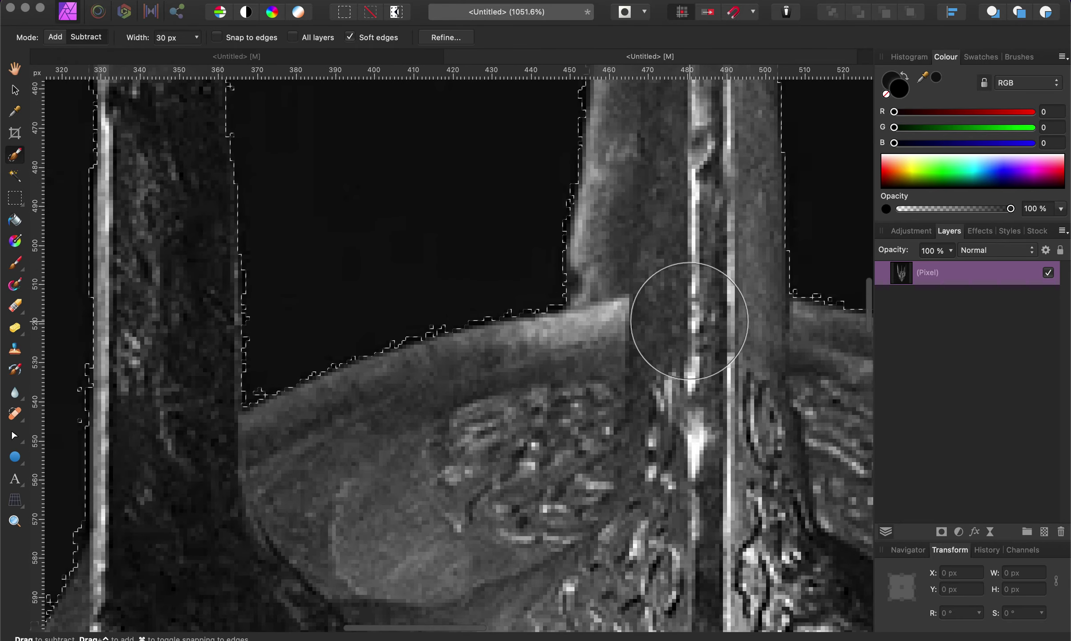
pyautogui.hscroll(14, 689, 323)
pyautogui.scroll(-3, 689, 323)
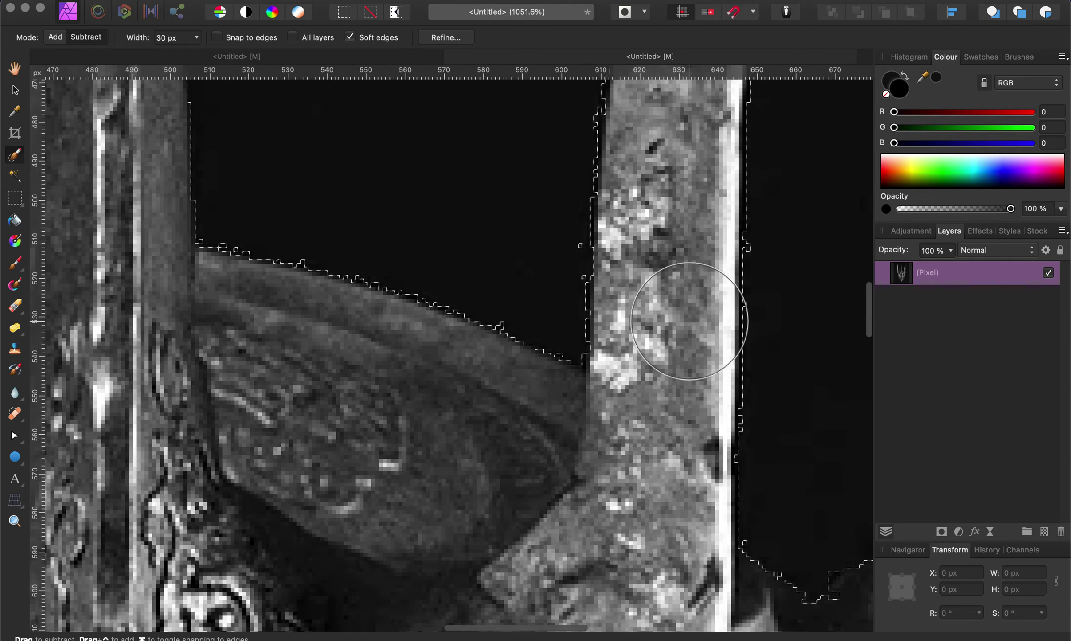
# Extend the background selection at the base of the gap between the two right spikes with the Selection Brush in Add mode.
pyautogui.scroll(-5, 689, 321)
pyautogui.hscroll(3, 689, 321)
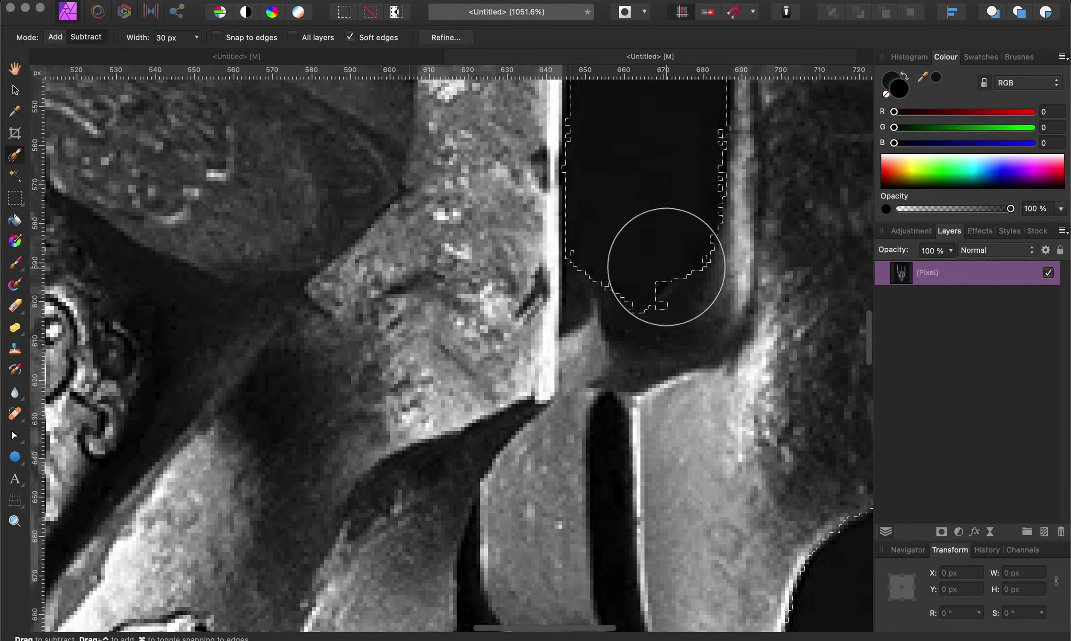
pyautogui.click(54, 37)
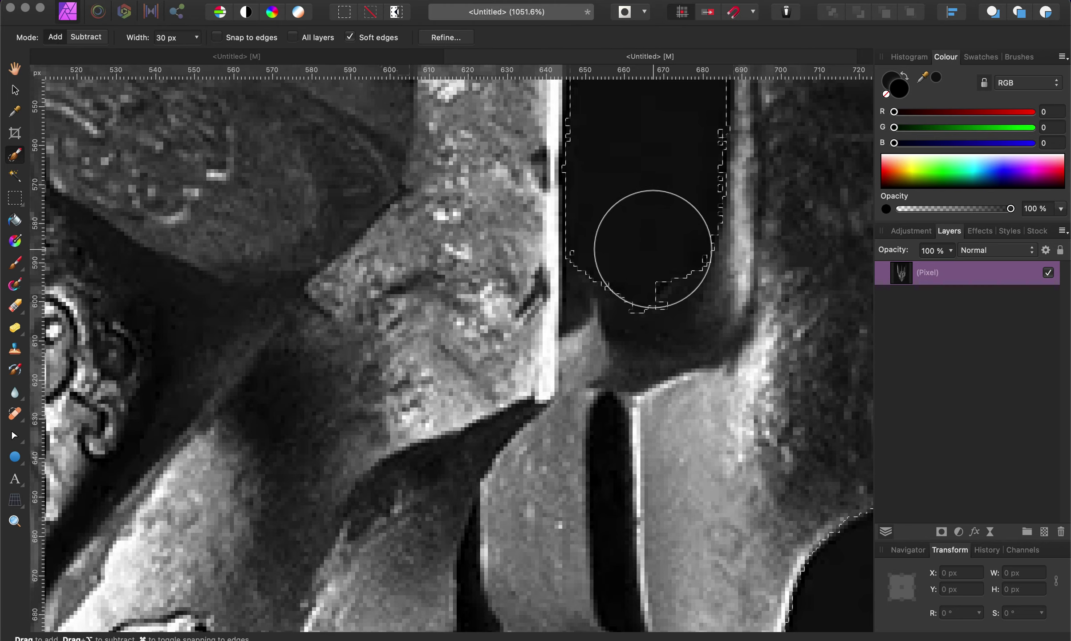
pyautogui.scroll(-10, 803, 228)
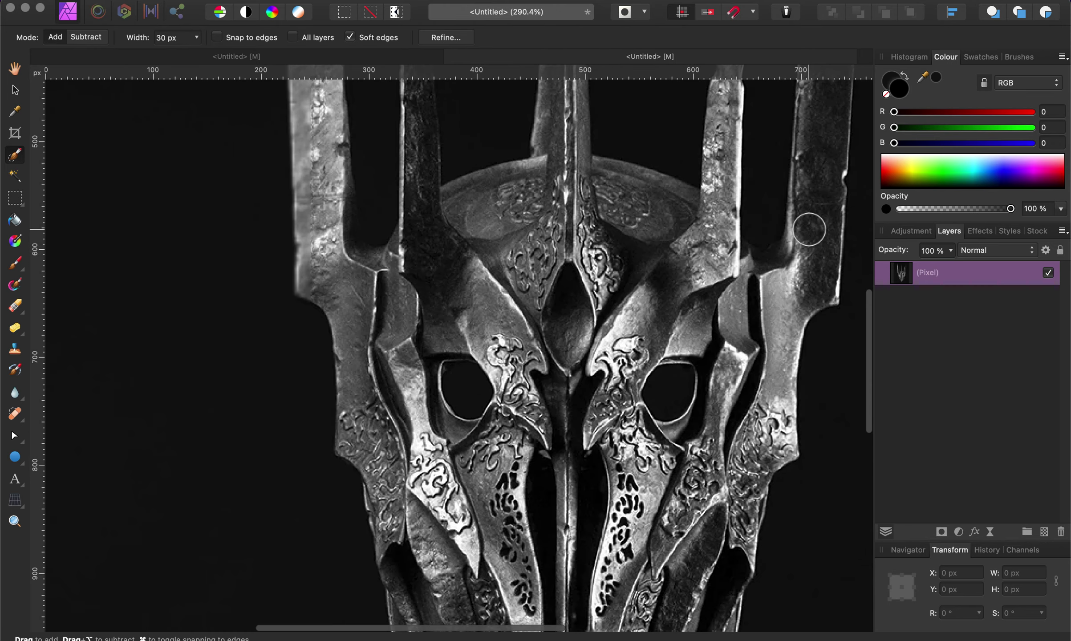
pyautogui.scroll(-5, 808, 230)
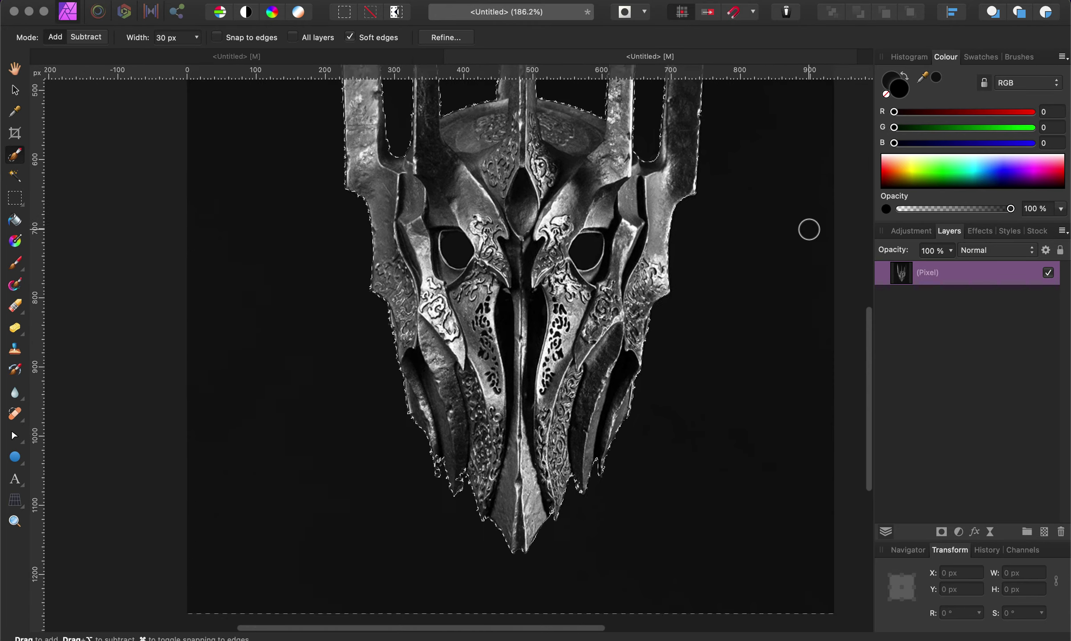
pyautogui.scroll(-6, 809, 230)
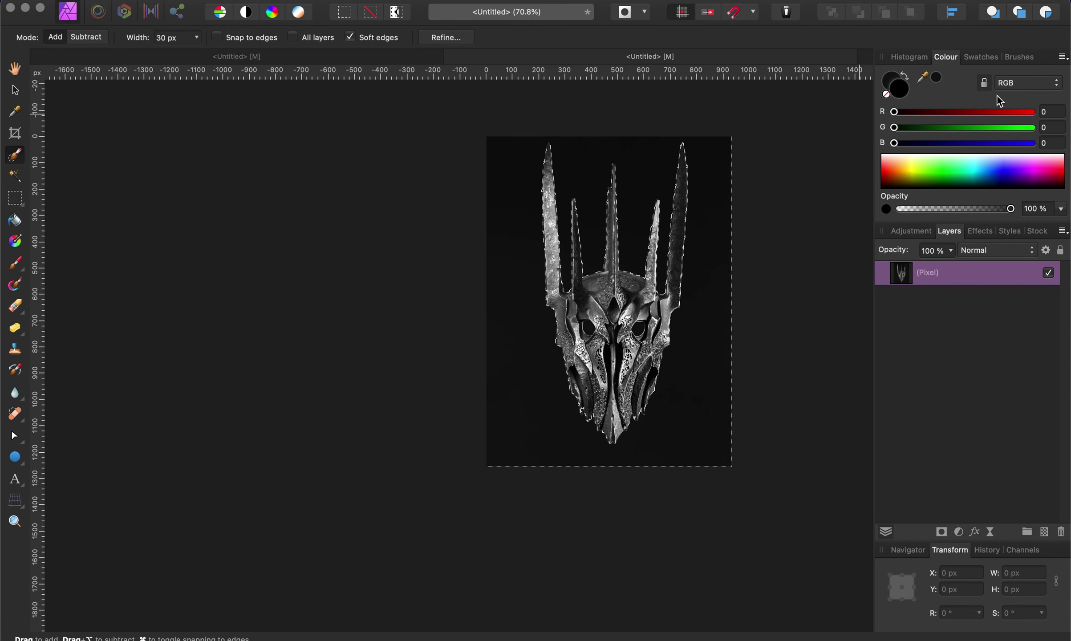
# Paint the selected background white (RGB 255, 255, 255) with a 4096 px Paint Brush.
pyautogui.click(16, 263)
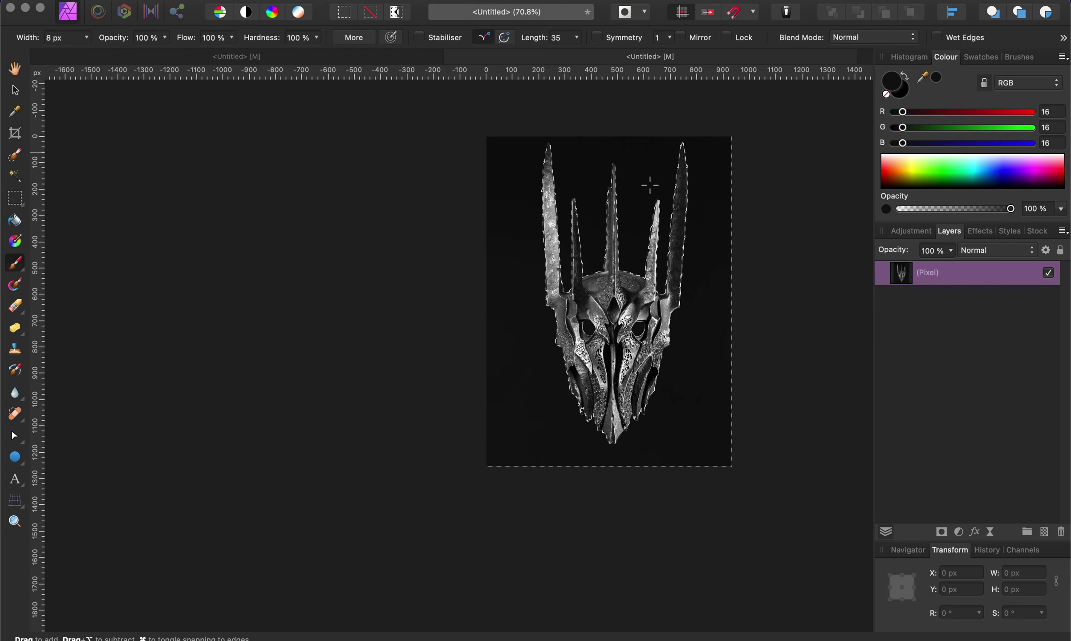
pyautogui.click(909, 79)
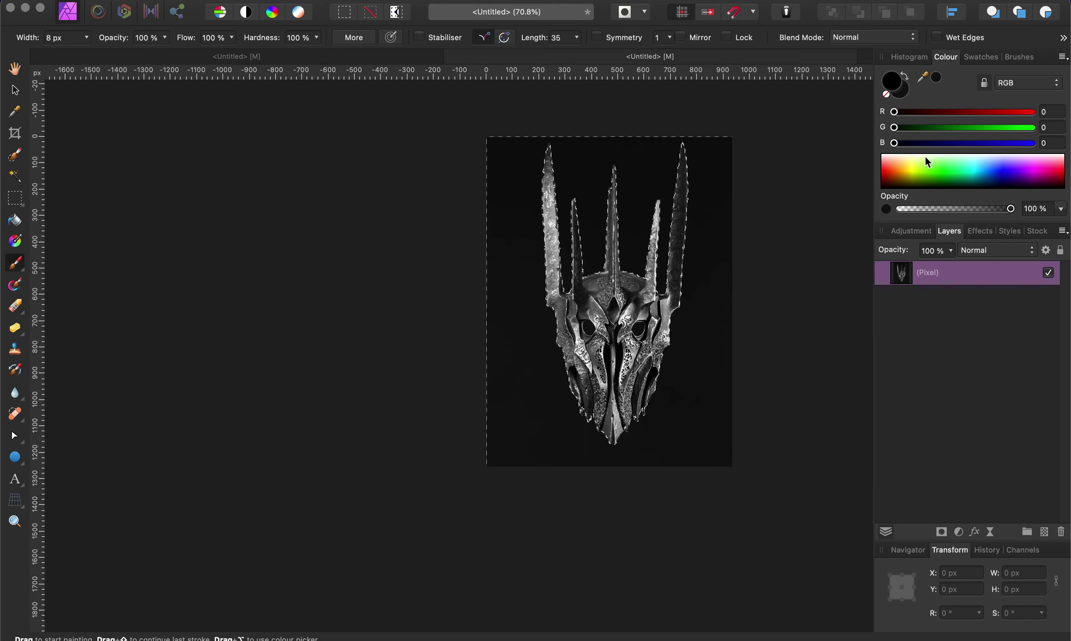
pyautogui.moveTo(927, 163); pyautogui.dragTo(855, 144)
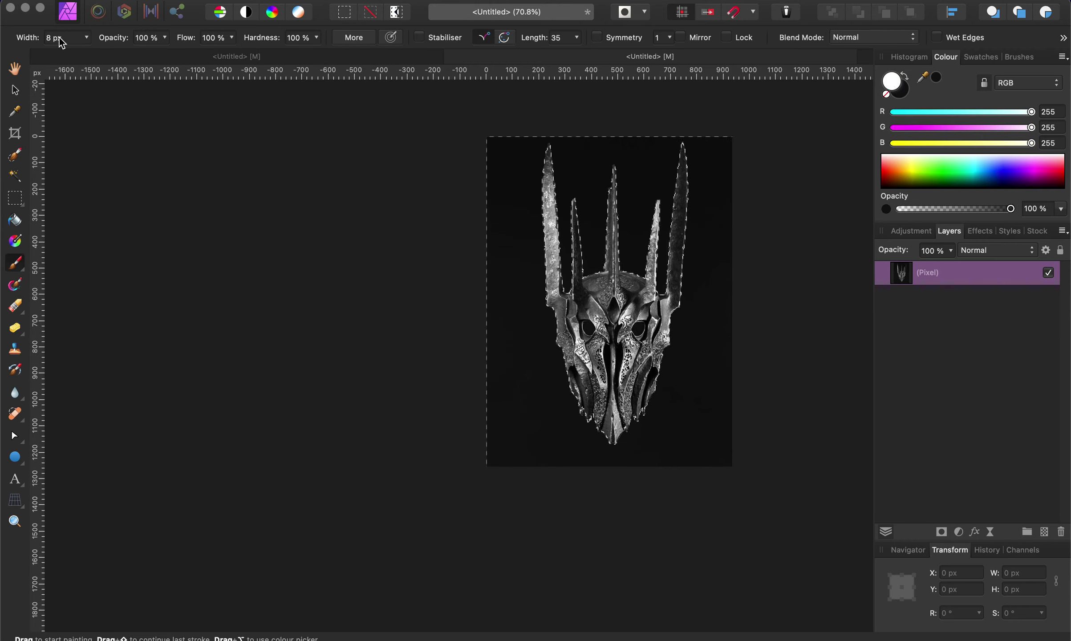
pyautogui.click(86, 38)
pyautogui.moveTo(123, 56); pyautogui.dragTo(285, 50)
pyautogui.moveTo(630, 236); pyautogui.dragTo(310, 442)
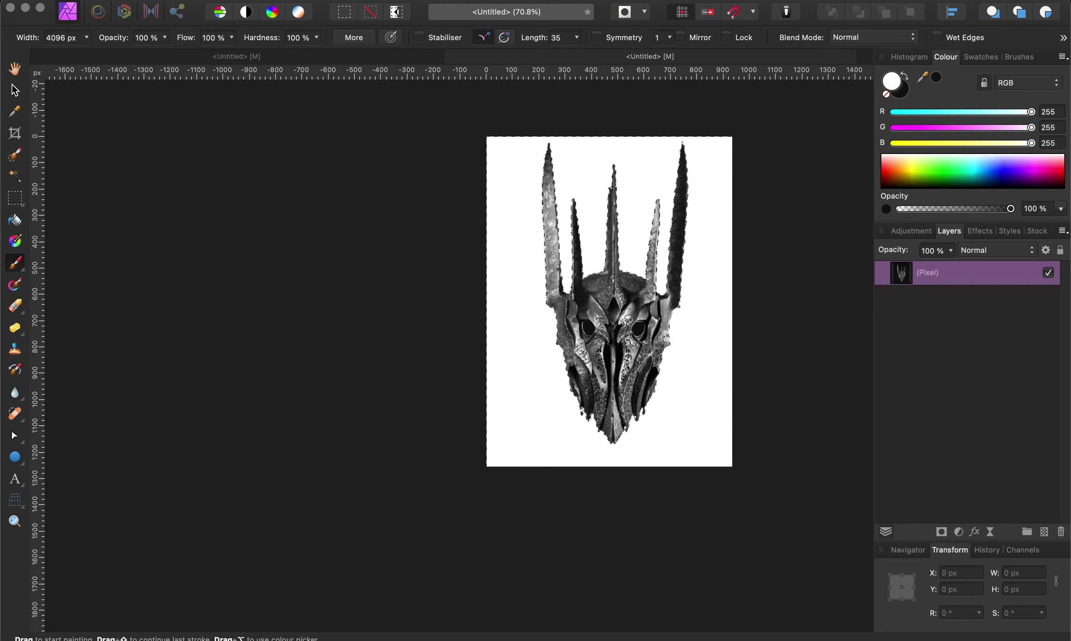
pyautogui.press('x')
pyautogui.press('v')
# Select both dark eye holes and the narrow right side slit with the Flood Select tool in Add mode.
pyautogui.scroll(5, 667, 249)
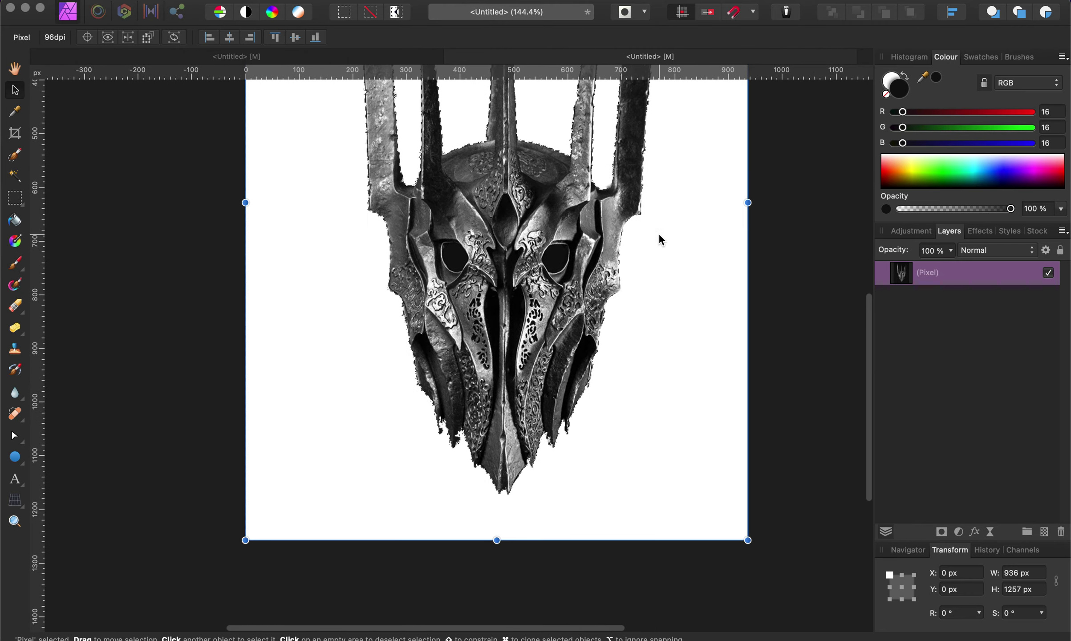
pyautogui.scroll(5, 566, 273)
pyautogui.hscroll(-3, 565, 275)
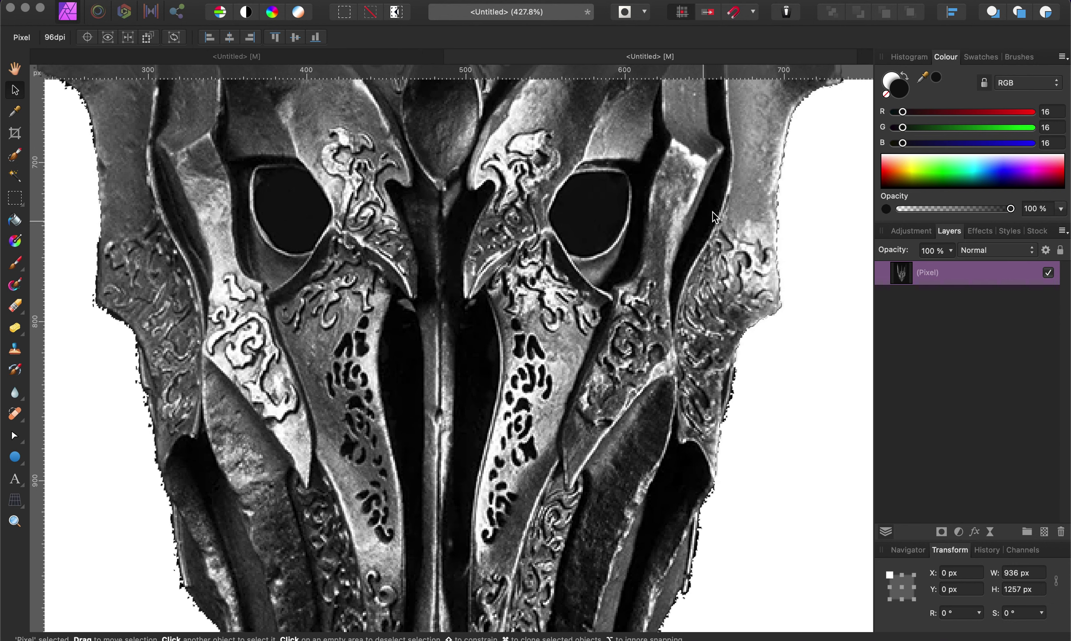
pyautogui.scroll(5, 720, 123)
pyautogui.scroll(-3, 720, 123)
pyautogui.hscroll(-2, 720, 123)
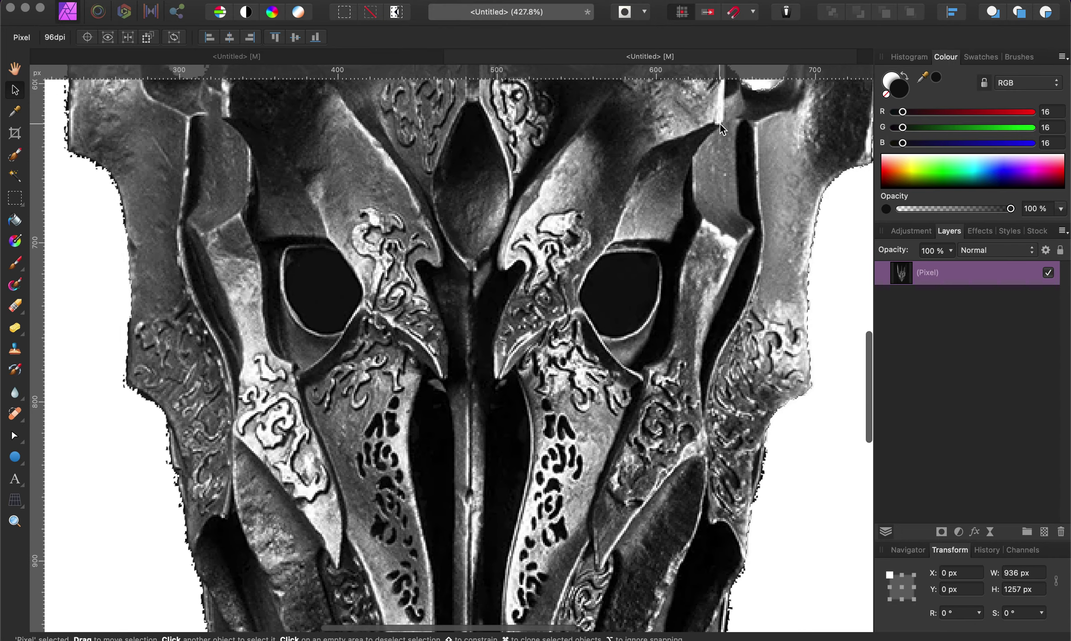
pyautogui.click(15, 177)
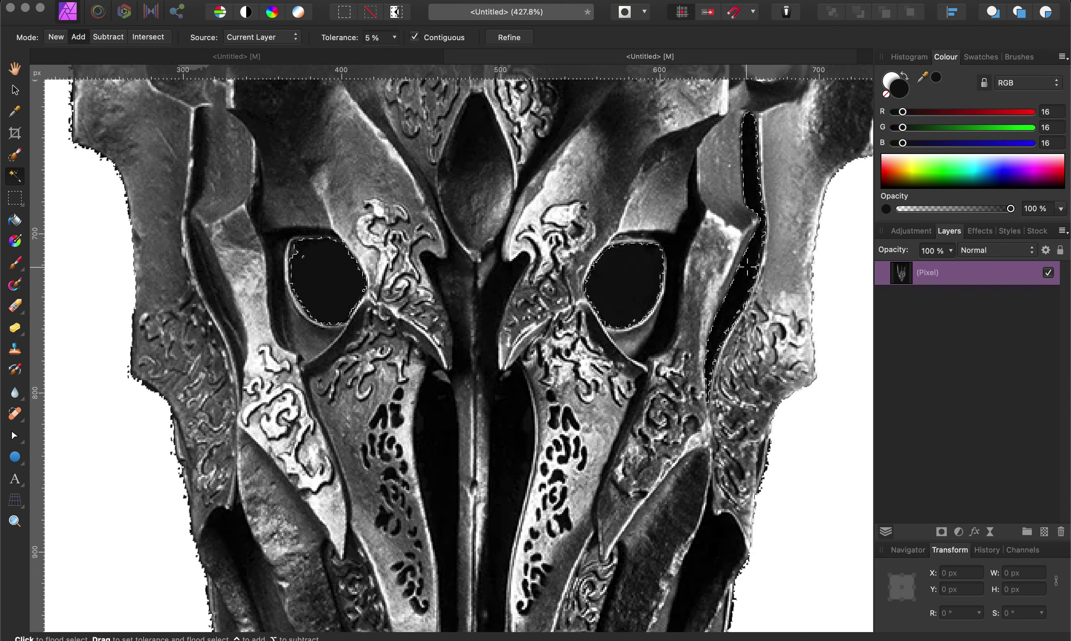
# Add the narrow left side slit to the selection using a Flood Select tolerance of 13%.
pyautogui.keyDown('shift'); pyautogui.click(202, 278); pyautogui.keyUp('shift')
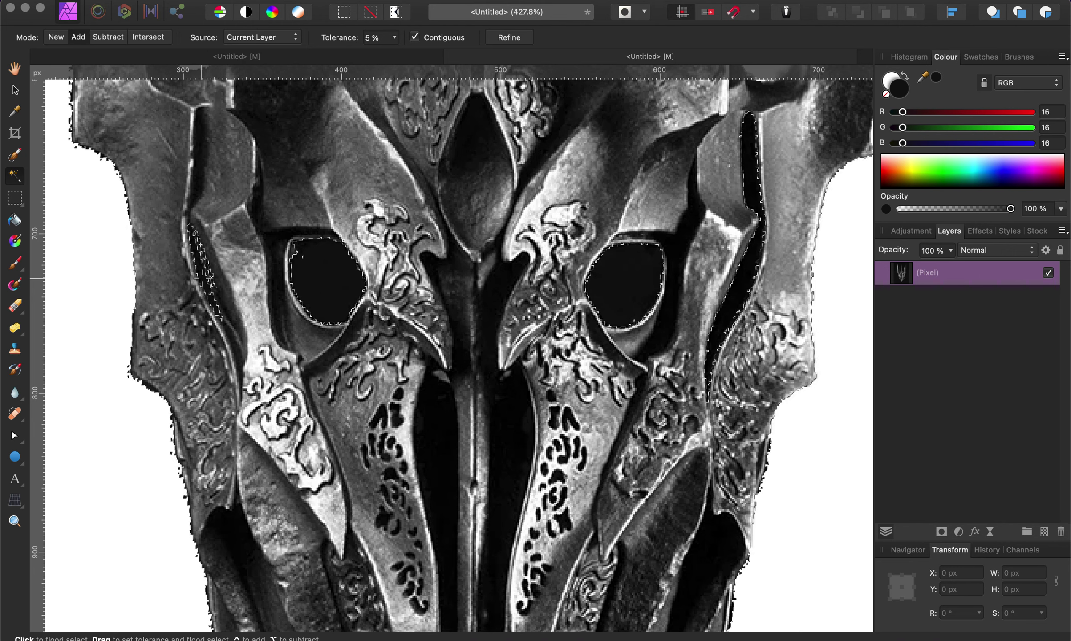
pyautogui.moveTo(201, 278); pyautogui.dragTo(293, 251)
pyautogui.scroll(-1, 294, 252)
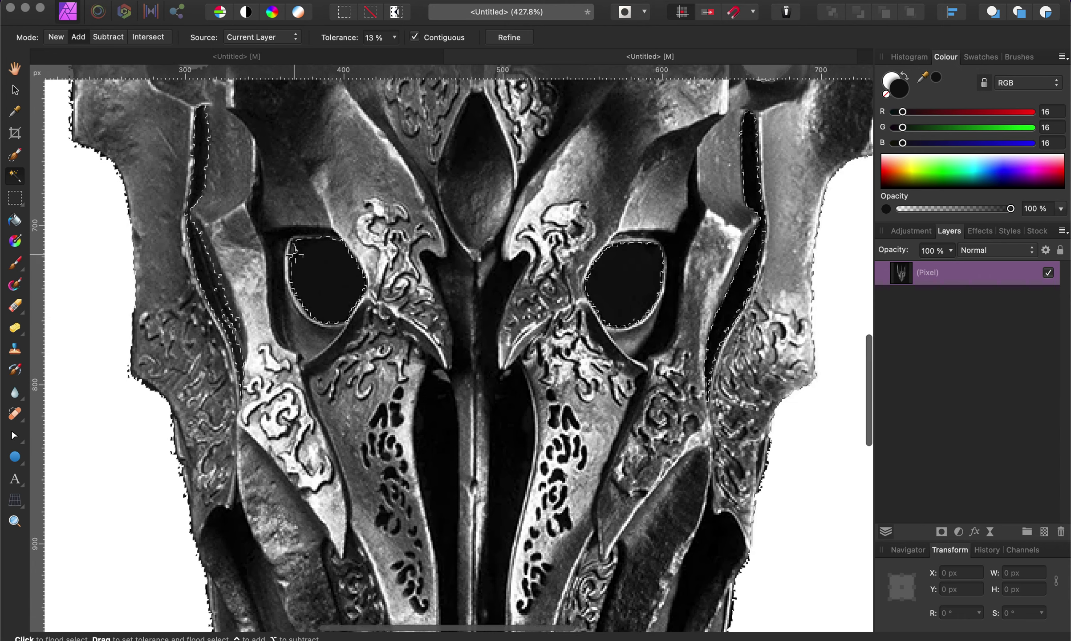
# Flood-select the dark channels on both sides of the nose ridge, lowering the tolerance to 6%.
pyautogui.scroll(-5, 294, 252)
pyautogui.hscroll(2, 294, 252)
pyautogui.click(489, 303)
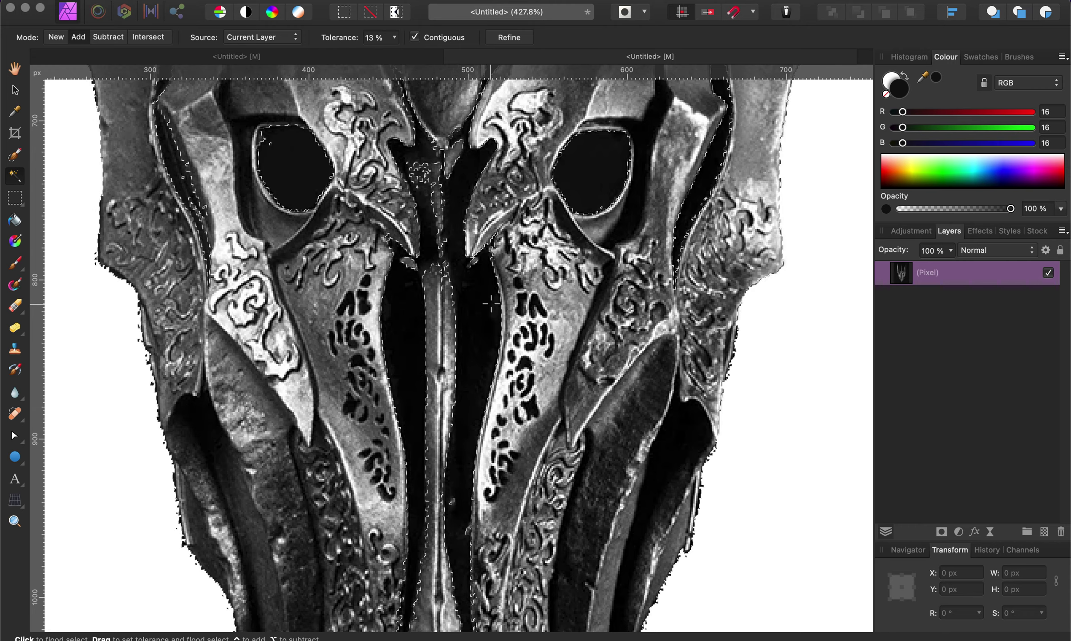
pyautogui.scroll(-4, 490, 303)
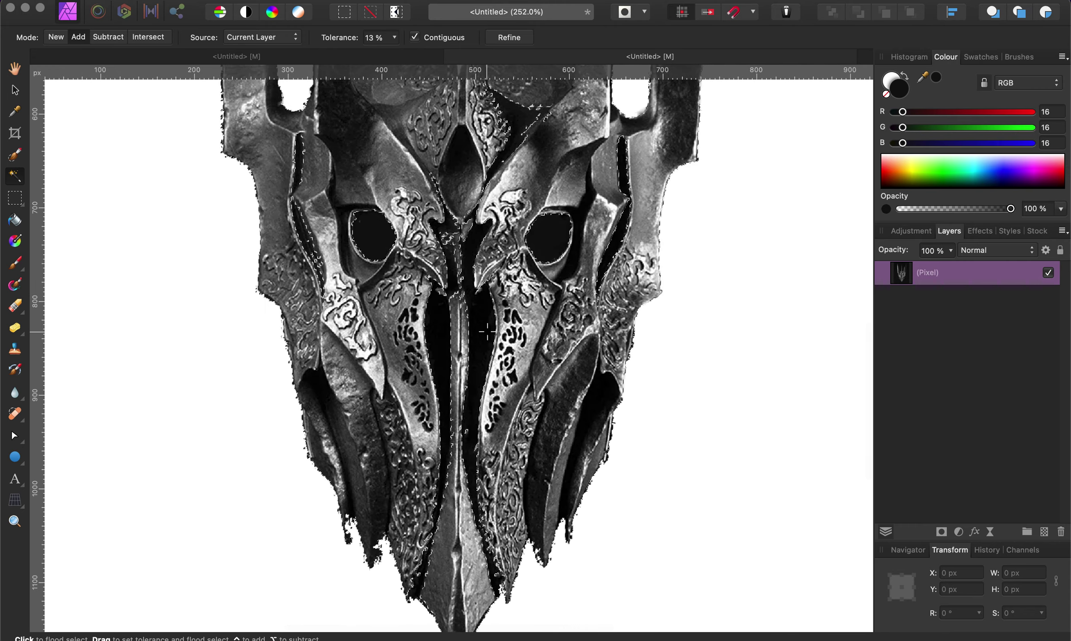
pyautogui.moveTo(486, 331); pyautogui.dragTo(463, 379)
pyautogui.scroll(5, 461, 377)
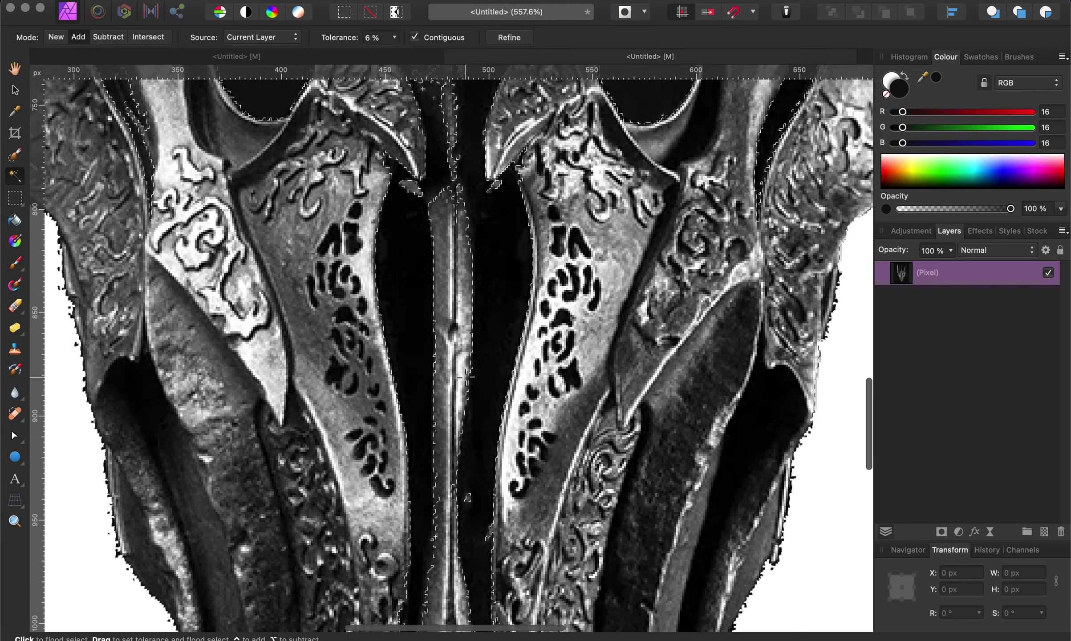
# Subtract the selection spill over the forehead ornament and right brow with the 30 px Selection Brush.
pyautogui.scroll(10, 461, 378)
pyautogui.hscroll(3, 461, 378)
pyautogui.scroll(1, 464, 378)
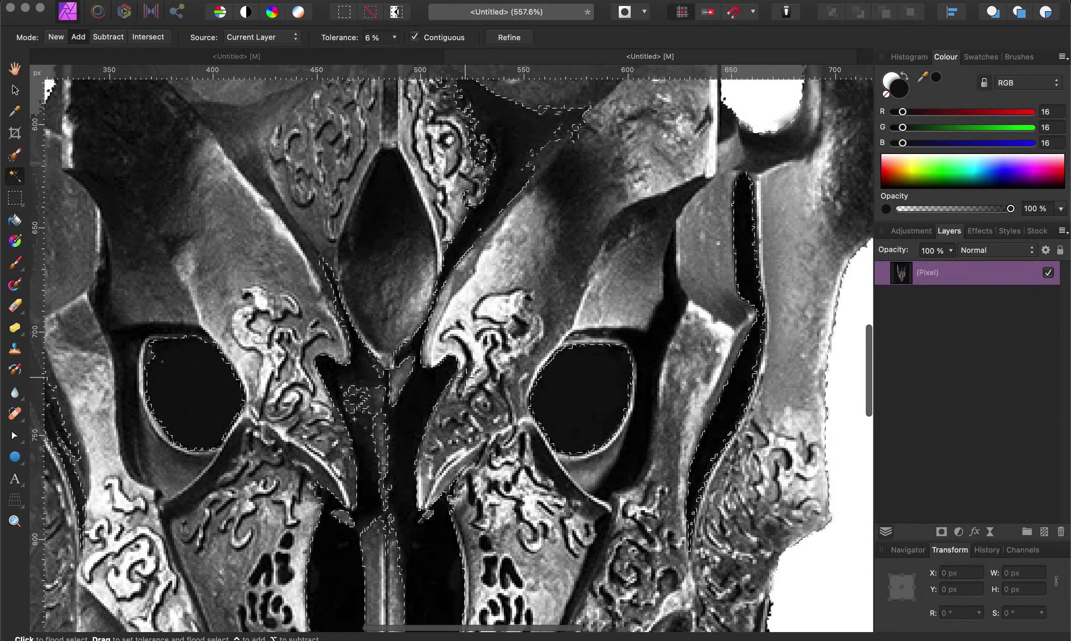
pyautogui.click(15, 156)
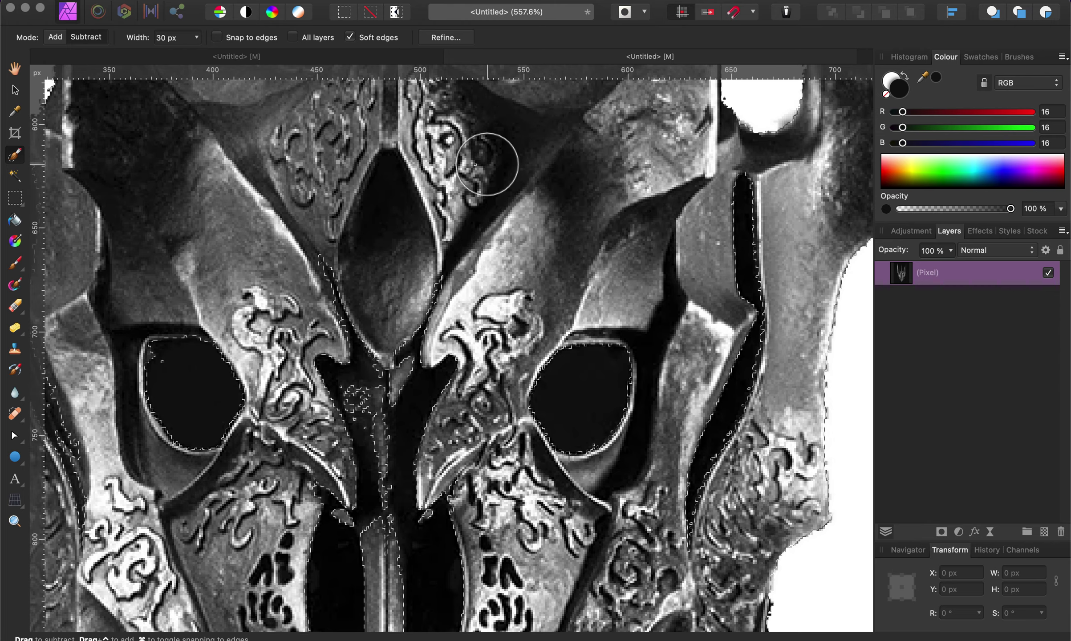
pyautogui.scroll(-5, 458, 165)
pyautogui.scroll(5, 463, 167)
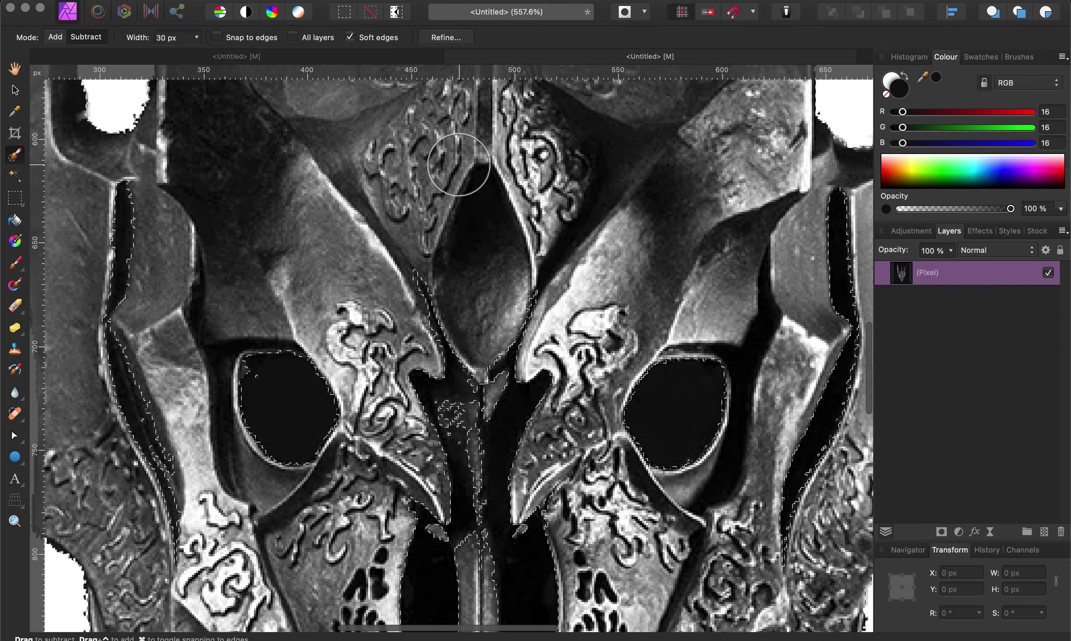
# Subtract stray selection from the lower ends of the nose channels beside the chin plate.
pyautogui.scroll(-10, 358, 258)
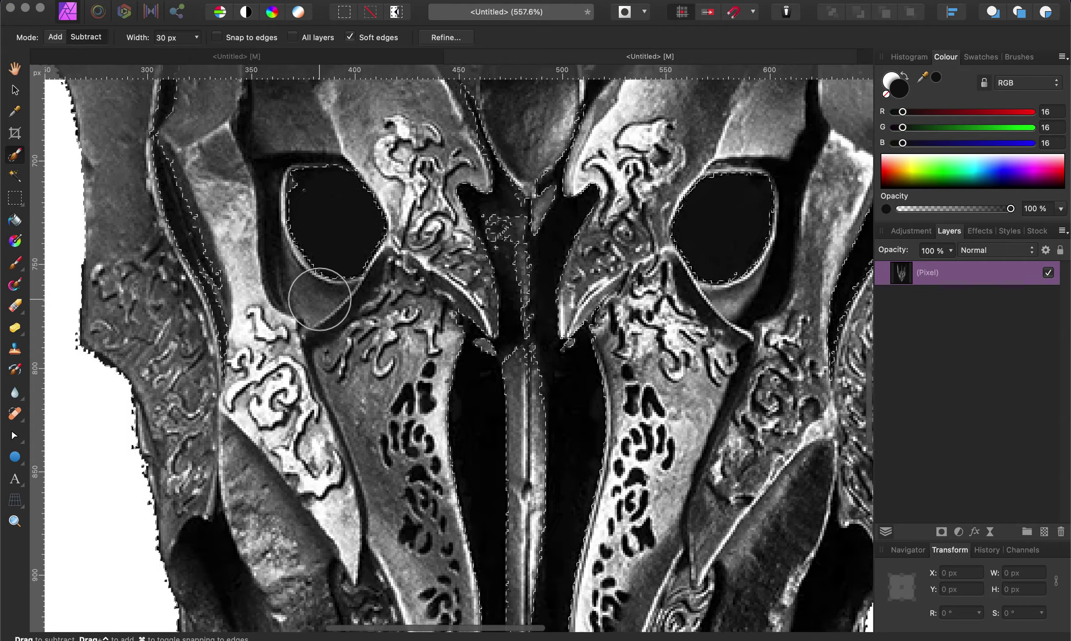
pyautogui.scroll(-10, 319, 299)
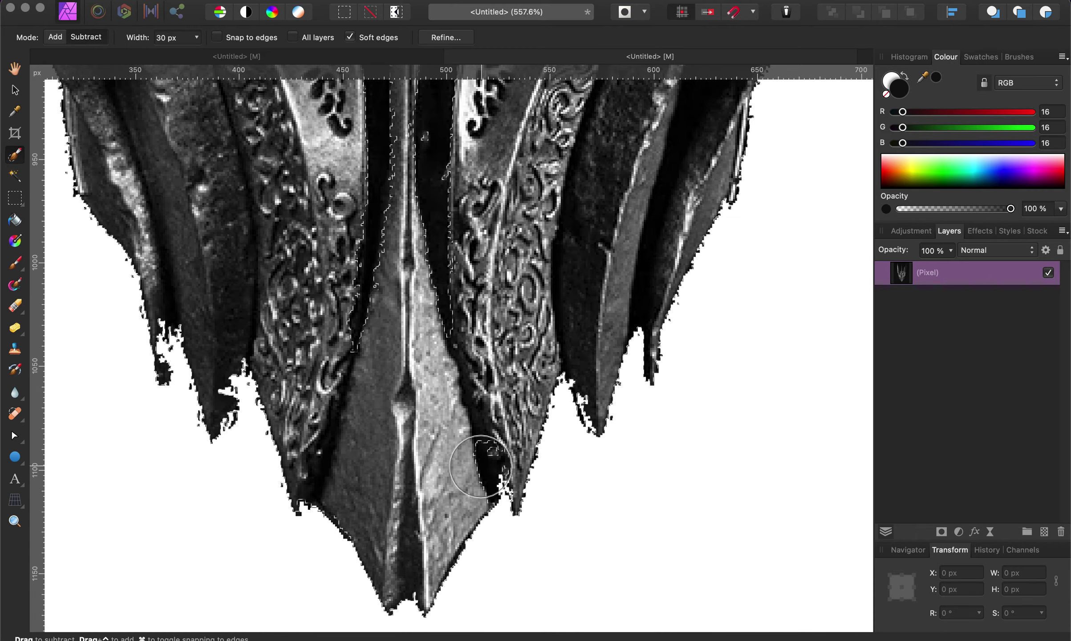
pyautogui.scroll(-3, 606, 392)
pyautogui.scroll(5, 609, 392)
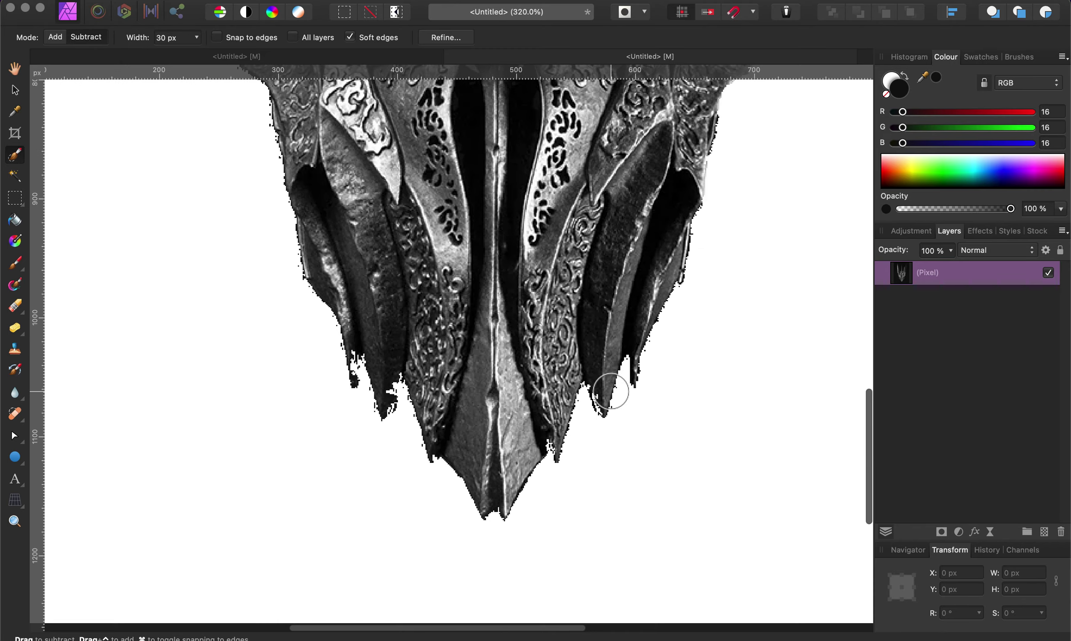
# Paint the selected eye holes, side slits and nose channels white with the 4096 px Paint Brush and deselect.
pyautogui.scroll(-6, 611, 392)
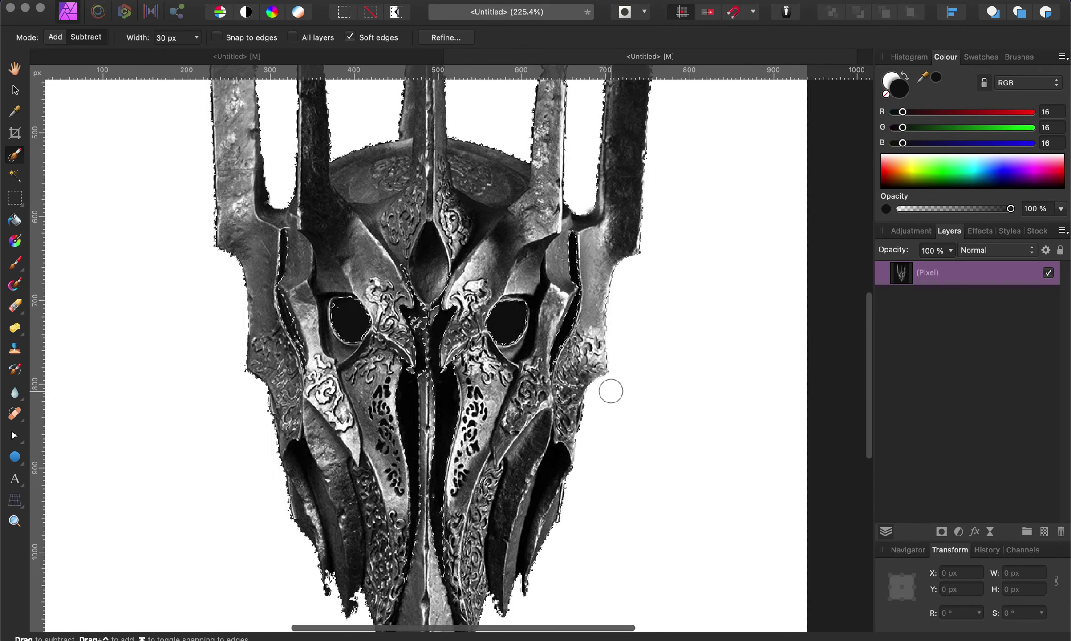
pyautogui.scroll(-3, 611, 391)
pyautogui.hscroll(4, 610, 391)
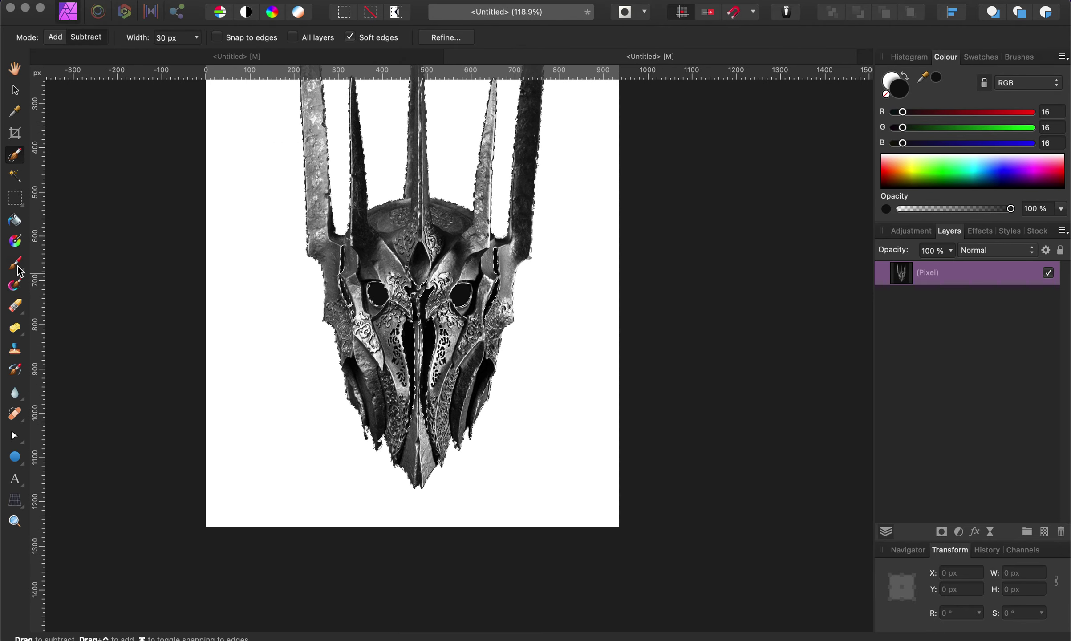
pyautogui.press('b')
pyautogui.press('x')
pyautogui.click(342, 420)
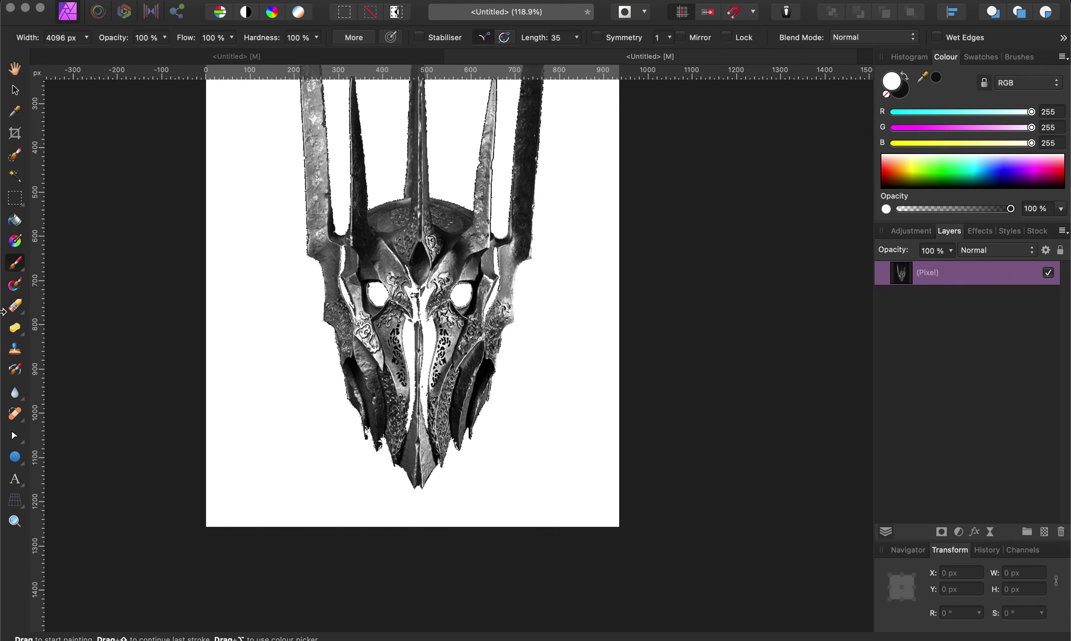
pyautogui.scroll(5, 753, 380)
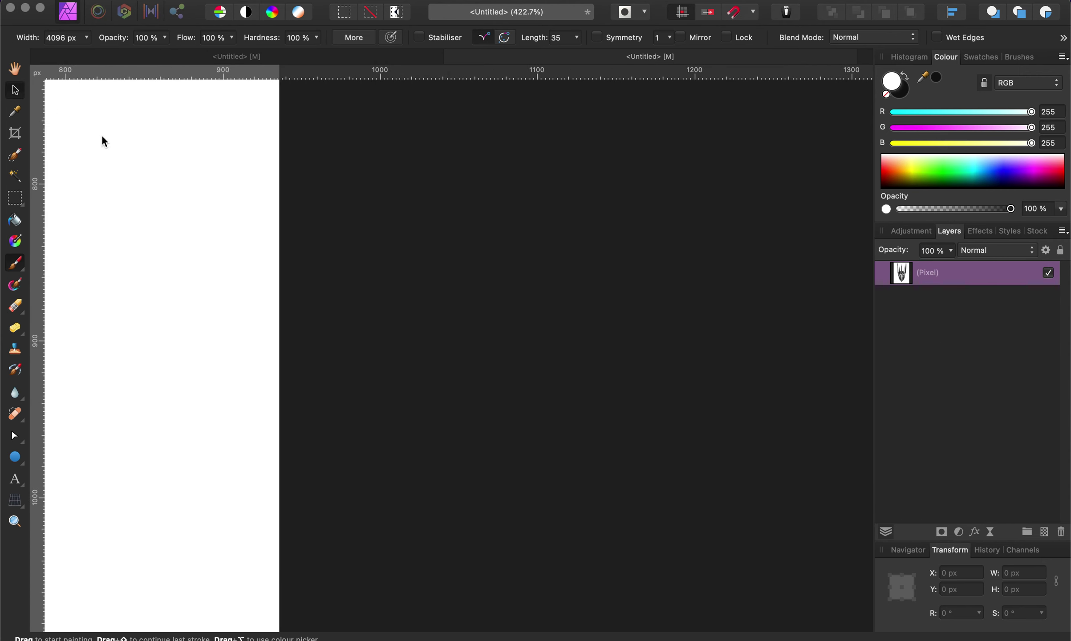
# Invert the pixel selection so that it covers the helmet.
pyautogui.press('v')
pyautogui.scroll(-4, 386, 339)
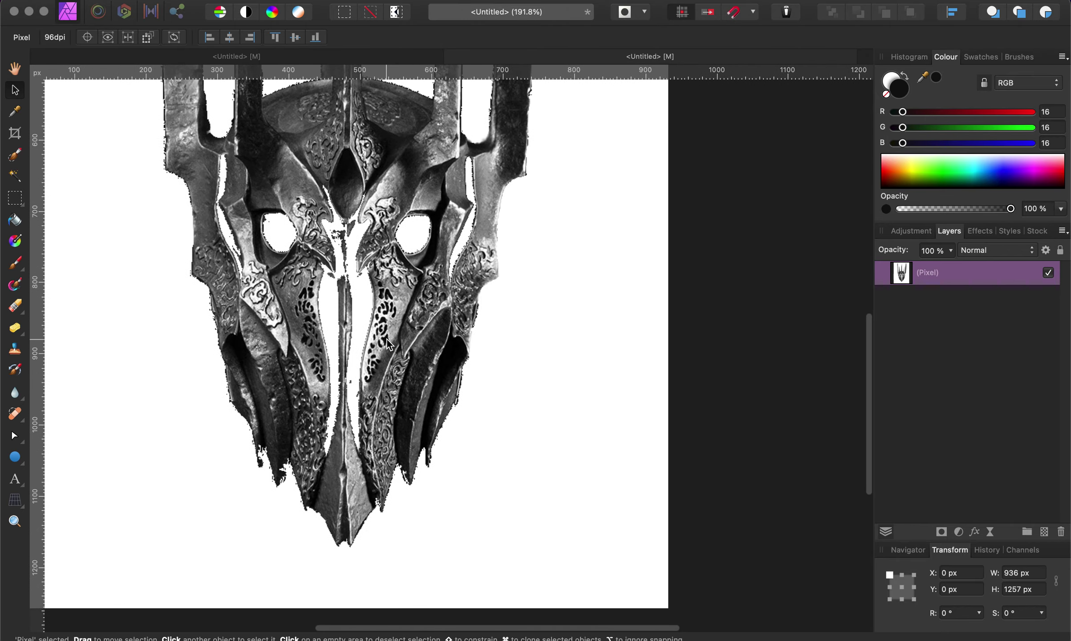
pyautogui.scroll(-3, 387, 338)
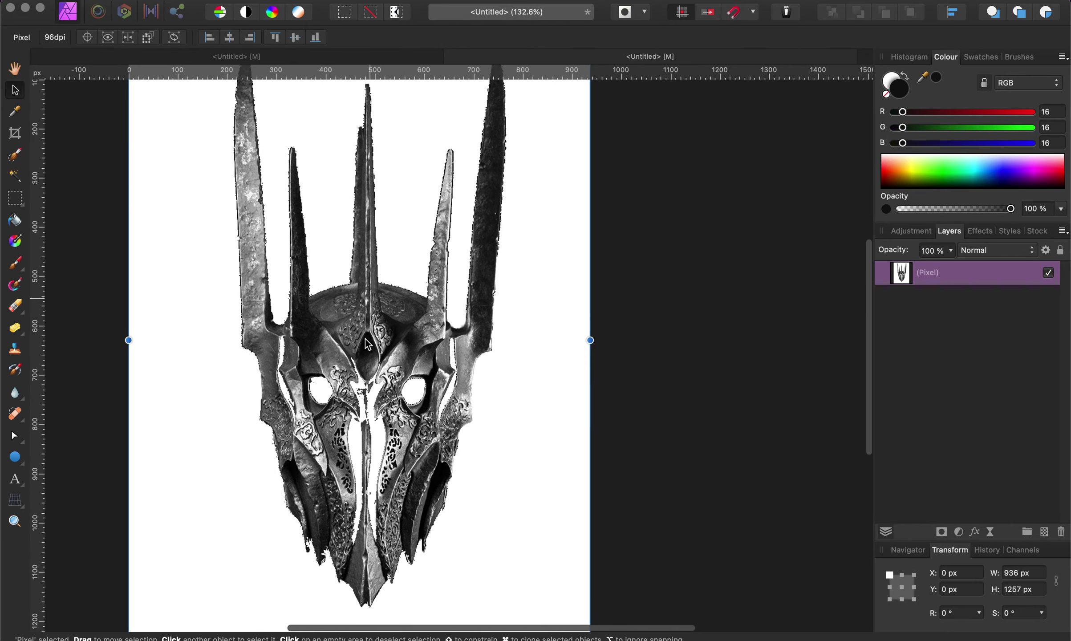
pyautogui.scroll(-3, 455, 414)
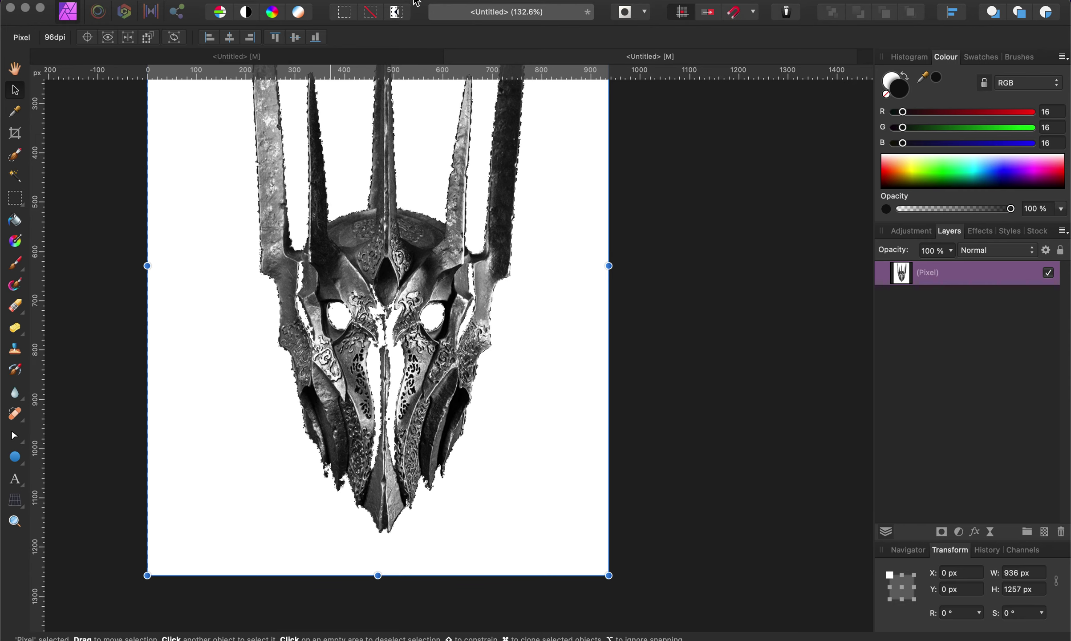
pyautogui.click(332, 0)
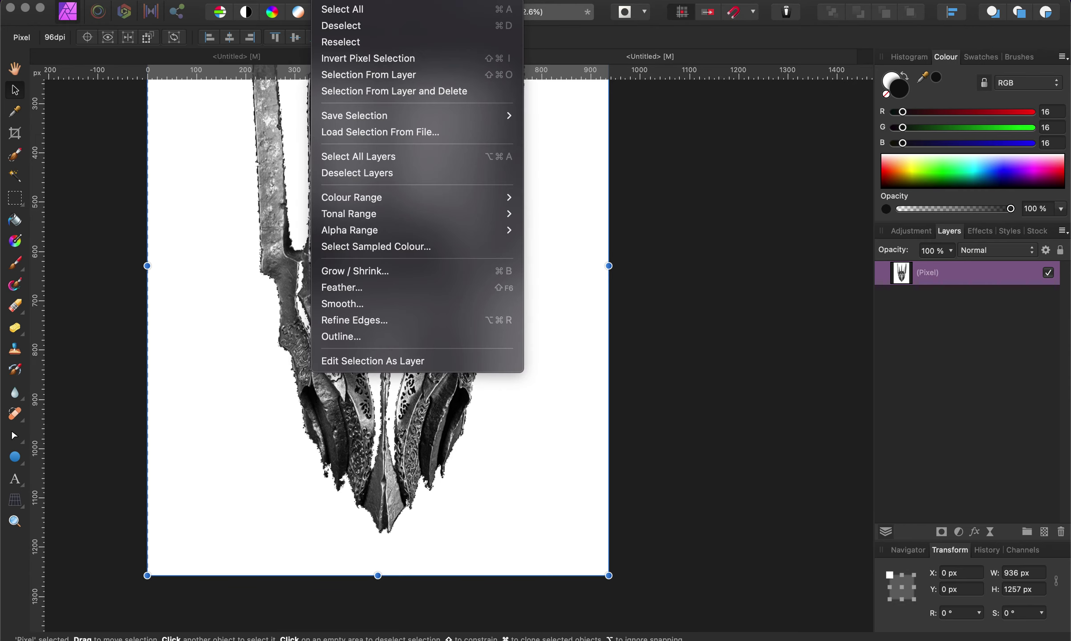
pyautogui.click(359, 59)
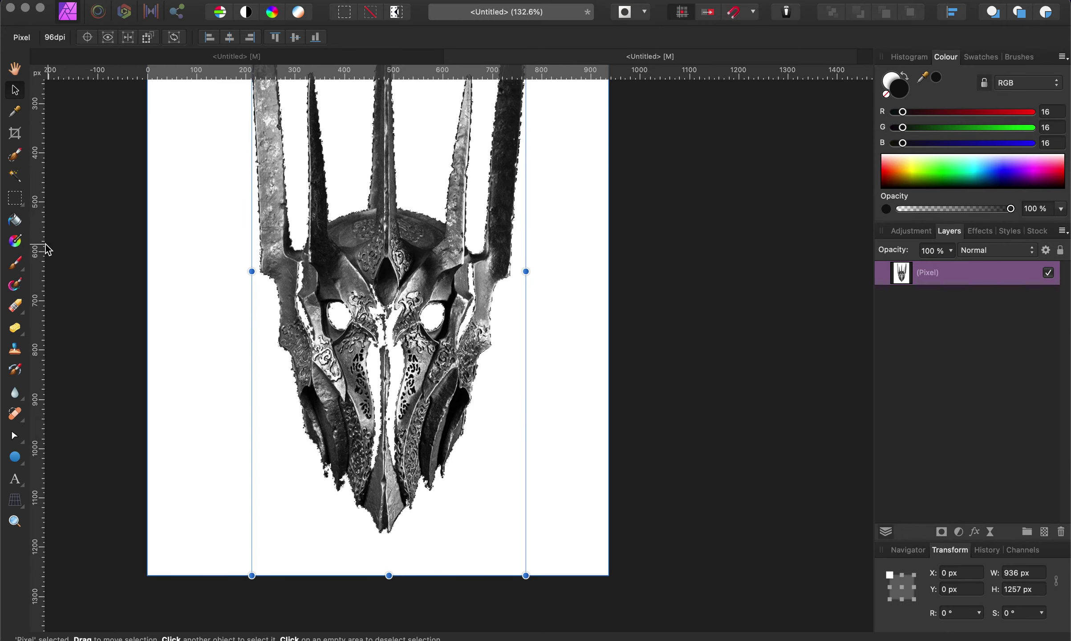
# Paint the selected helmet solid black with the 4096 px Paint Brush, and undo the fill and the inverted selection.
pyautogui.click(15, 265)
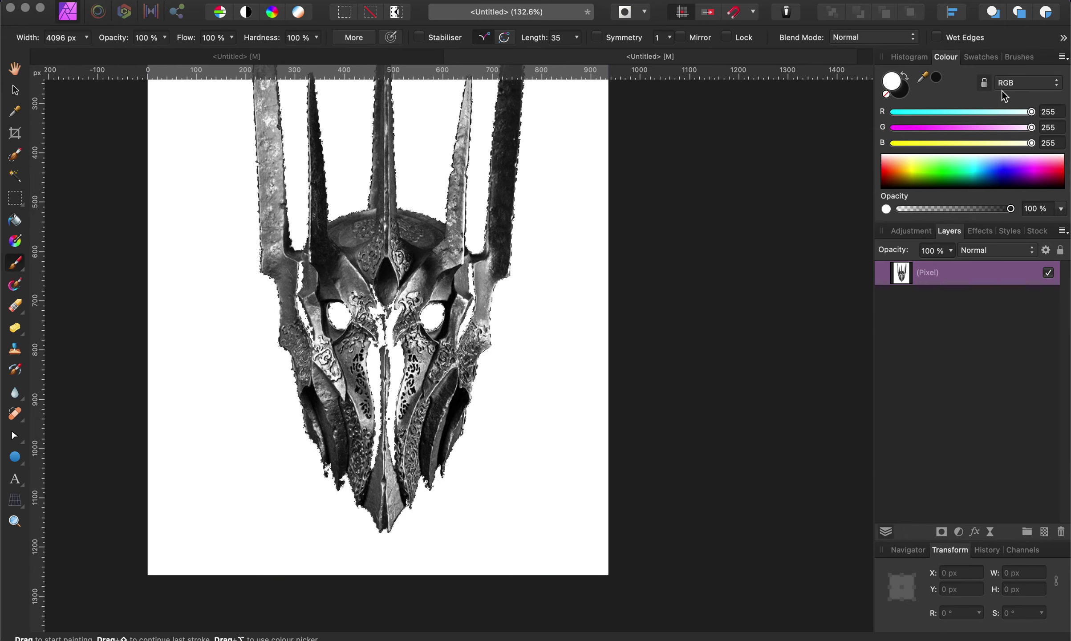
pyautogui.click(904, 75)
pyautogui.moveTo(478, 264)
pyautogui.mouseDown()
pyautogui.moveTo(203, 382)
pyautogui.moveTo(466, 239)
pyautogui.moveTo(410, 119)
pyautogui.mouseUp()
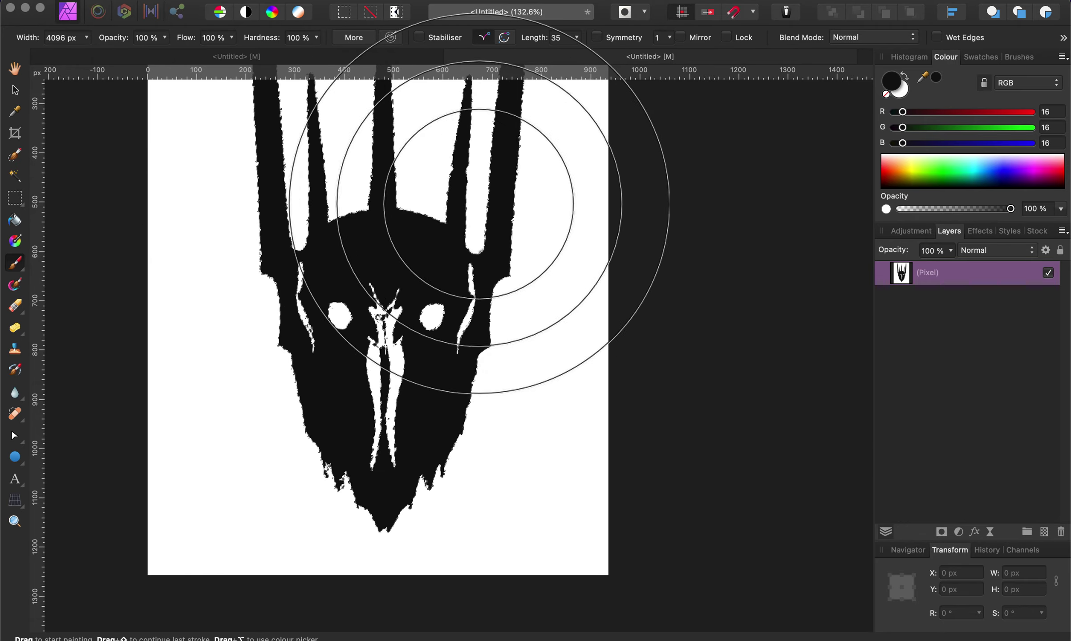
pyautogui.scroll(1, 463, 406)
pyautogui.scroll(5, 464, 405)
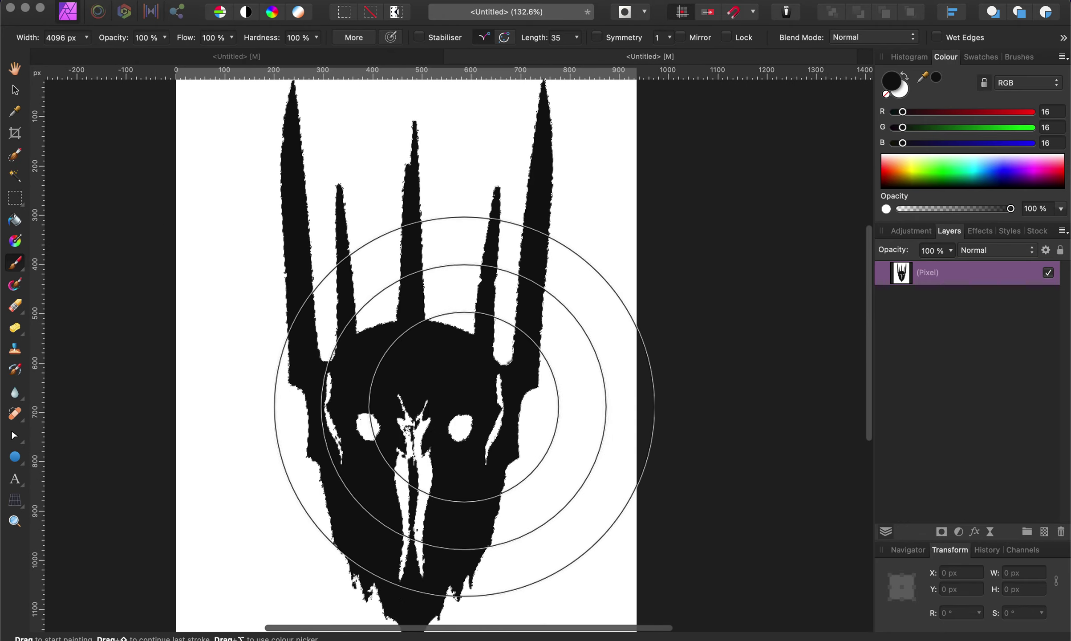
pyautogui.scroll(-5, 613, 570)
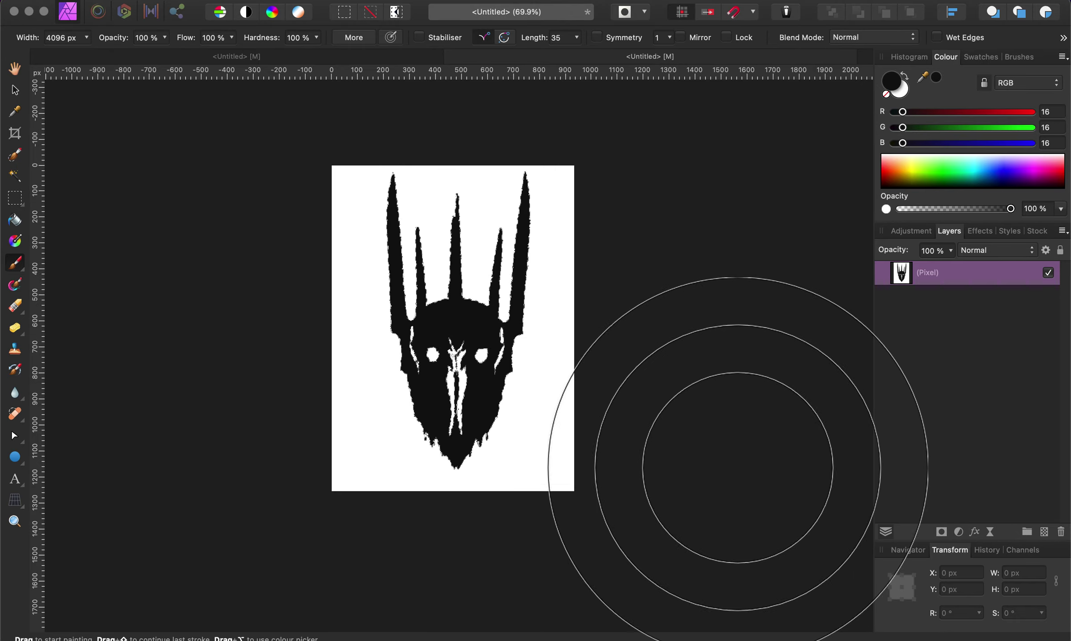
pyautogui.press('q')
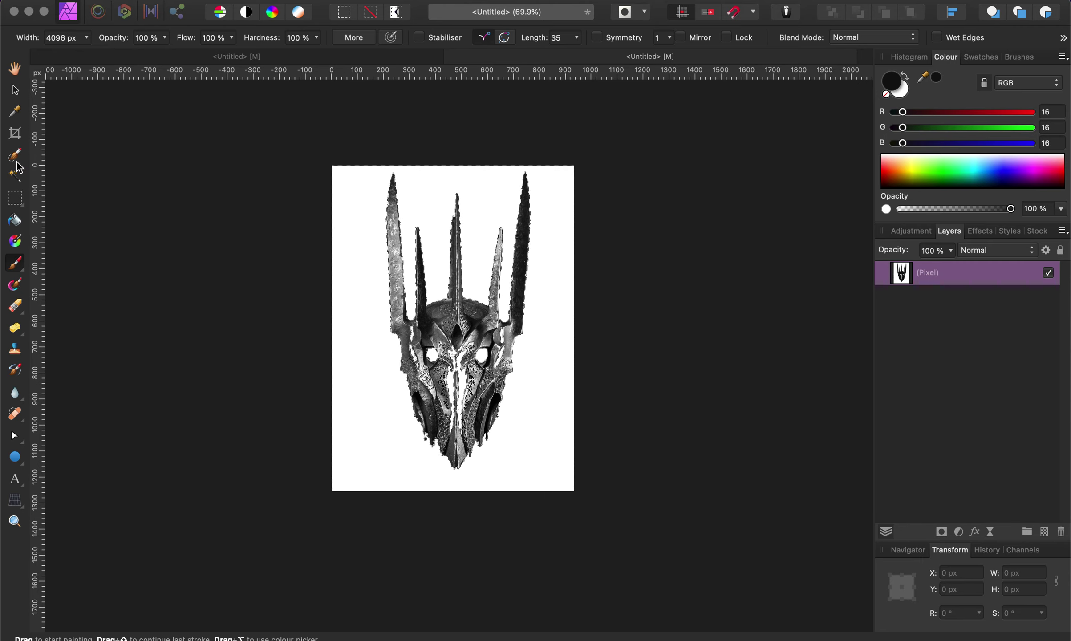
# Flood-select the upper black perforations in the cheek plate left of the nose ridge, adding them at 15% tolerance.
pyautogui.click(16, 176)
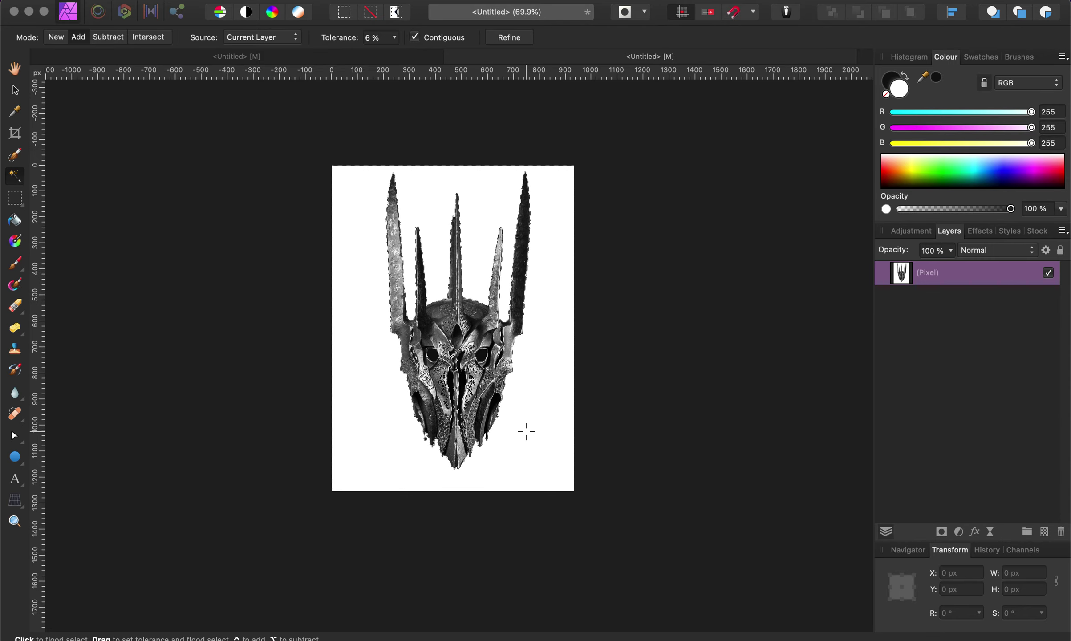
pyautogui.scroll(5, 453, 358)
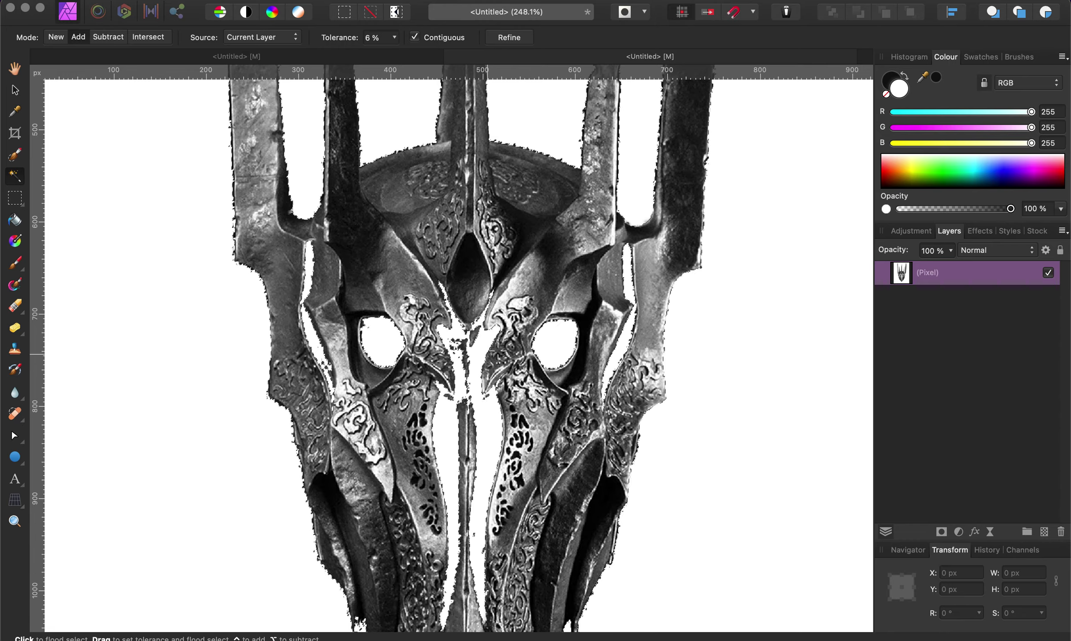
pyautogui.scroll(3, 444, 306)
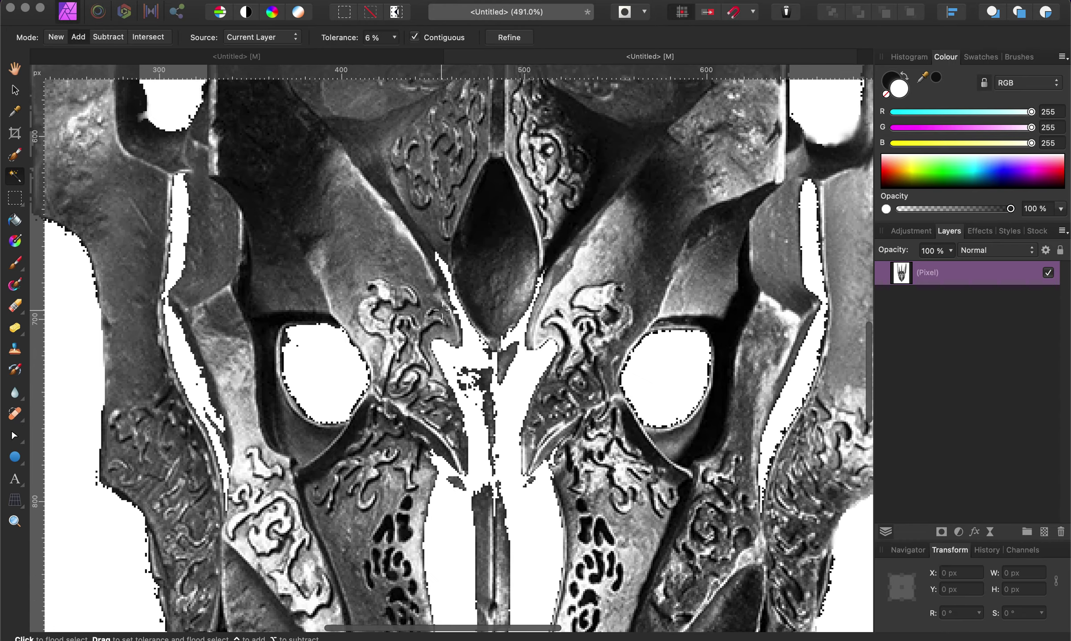
pyautogui.scroll(-5, 427, 321)
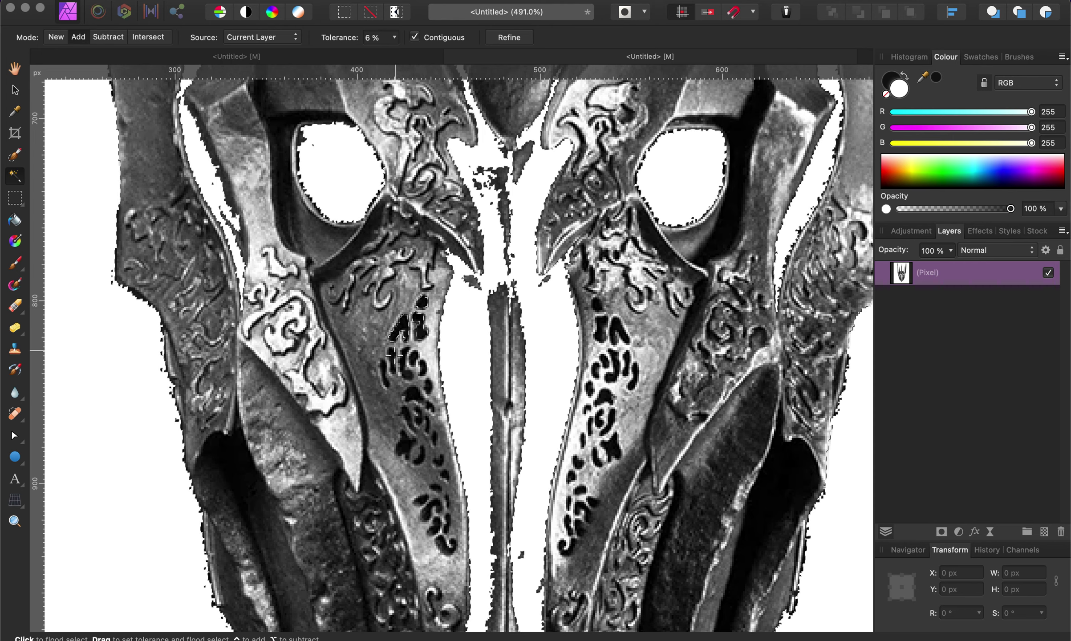
pyautogui.scroll(5, 393, 365)
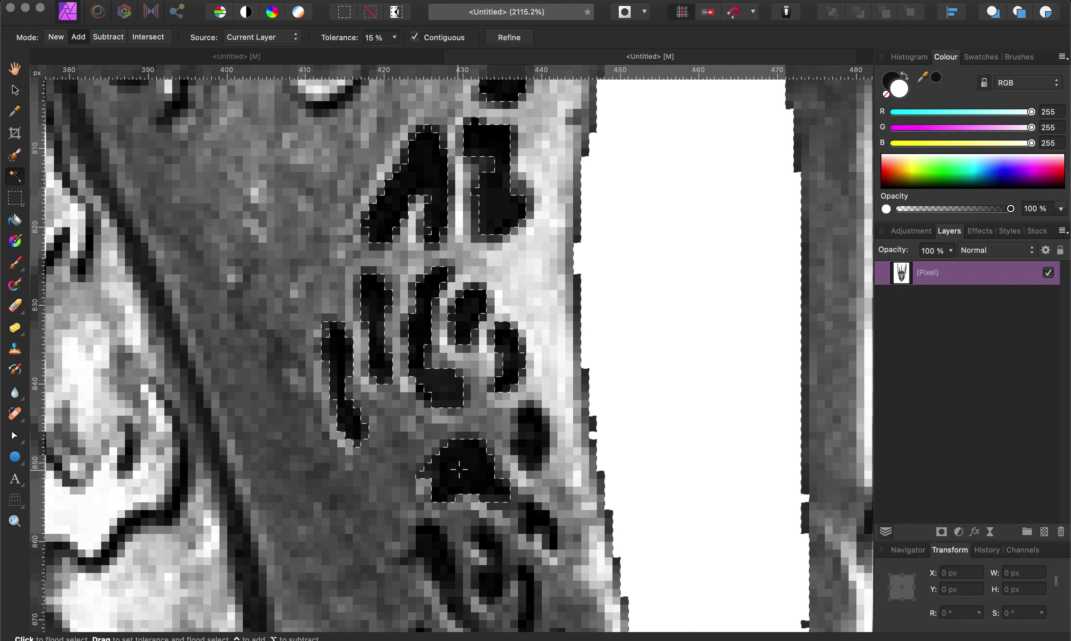
# Add the remaining perforations of the left cheek plate to the selection, down to the curled one at its lower end.
pyautogui.scroll(-10, 536, 427)
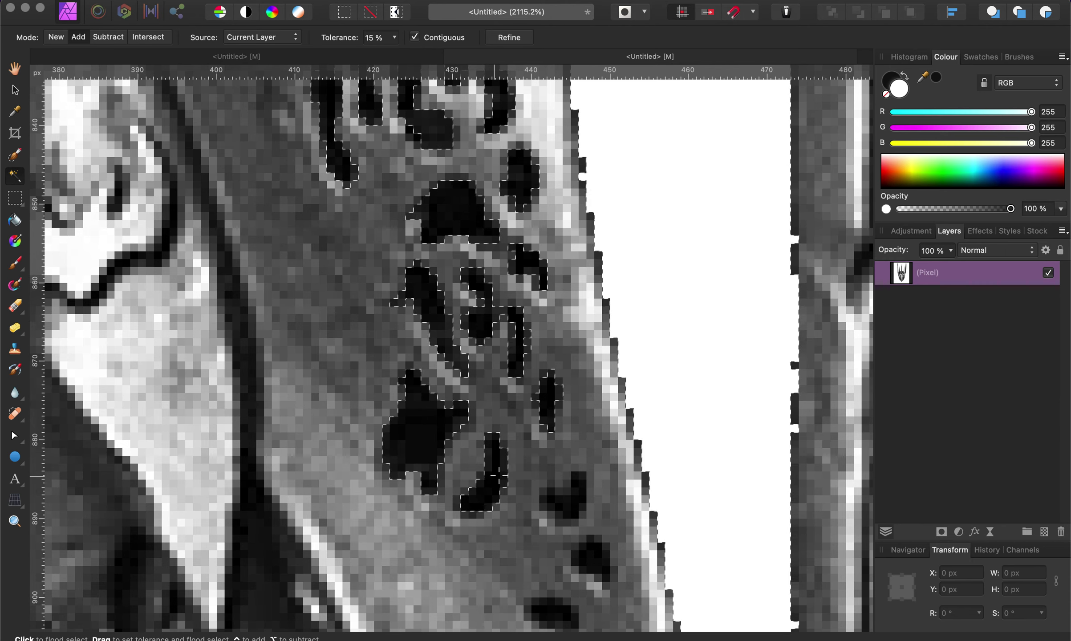
pyautogui.scroll(-5, 445, 347)
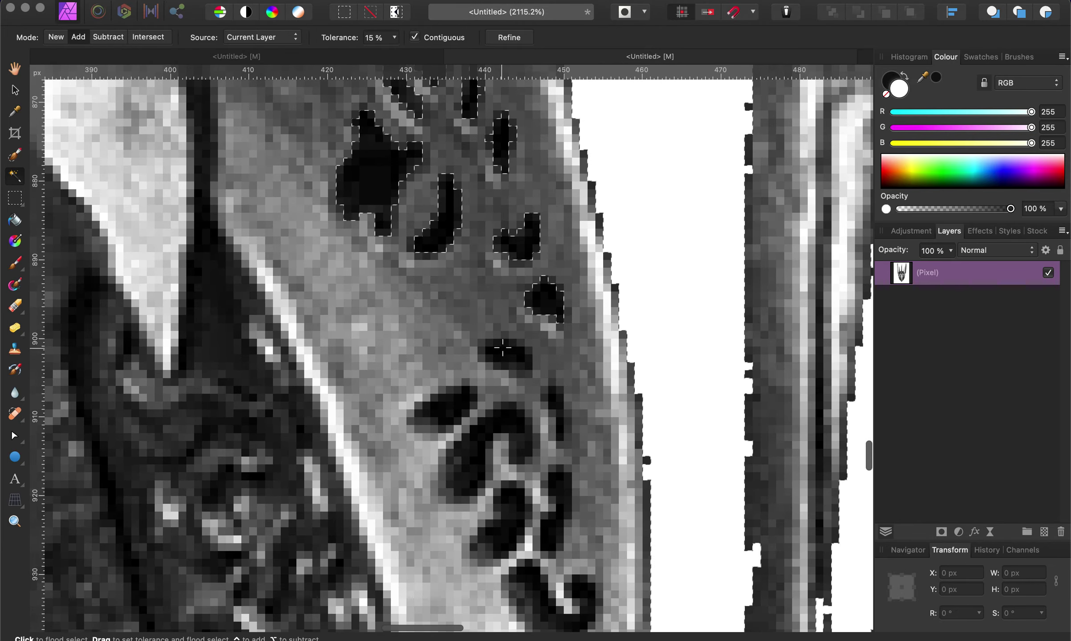
pyautogui.scroll(-5, 461, 289)
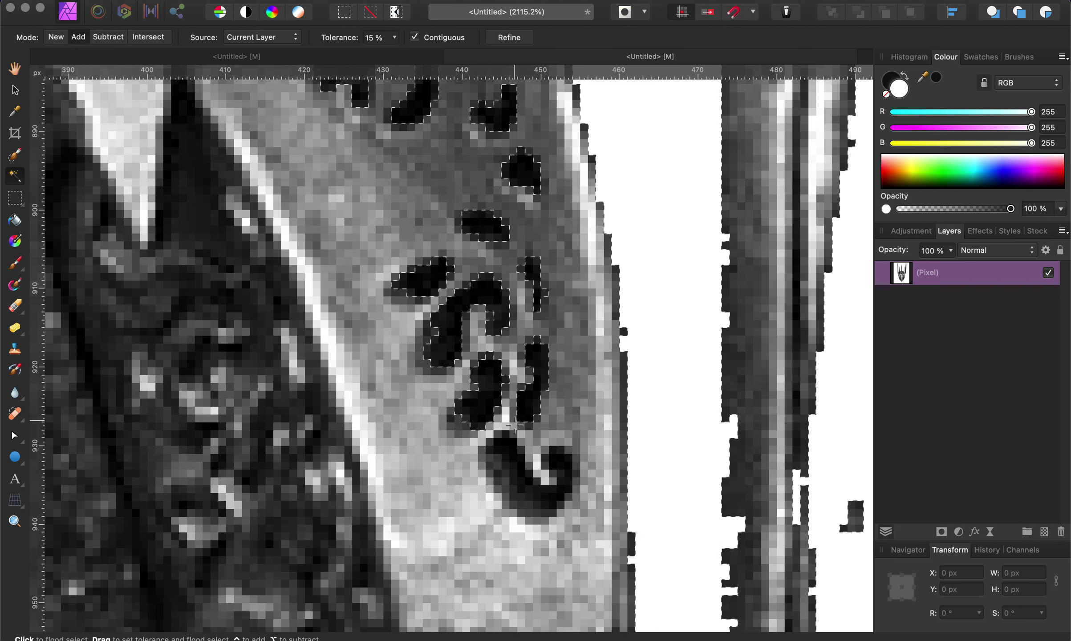
pyautogui.hscroll(10, 517, 475)
pyautogui.scroll(-3, 518, 475)
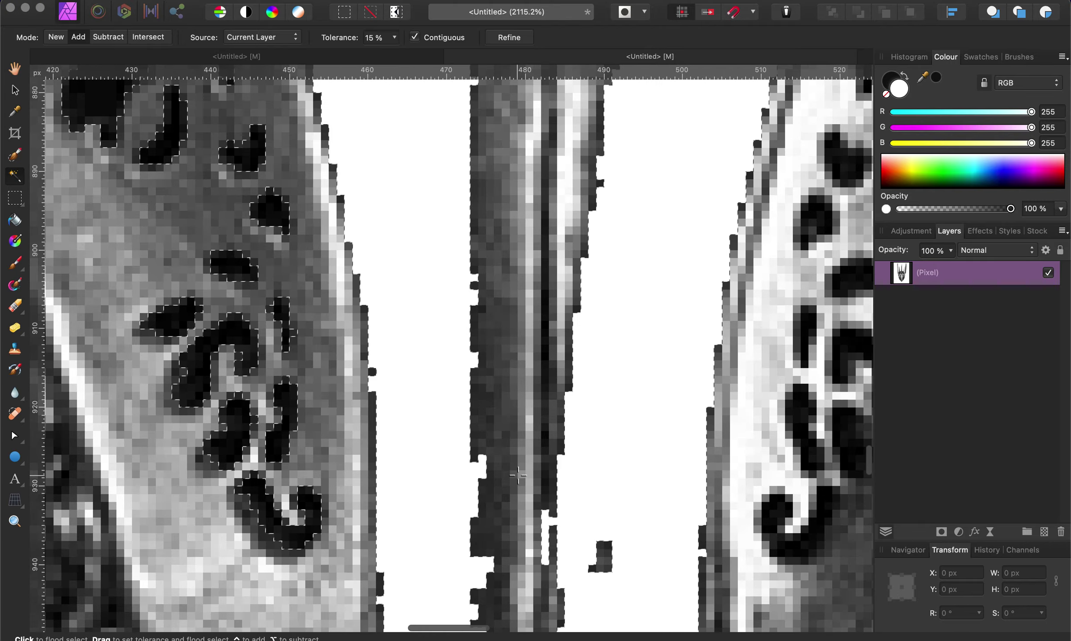
# Flood-select the lower perforations in the cheek plate right of the nose ridge, from the curled one upward, at 15% tolerance.
pyautogui.scroll(-5, 518, 475)
pyautogui.hscroll(8, 518, 475)
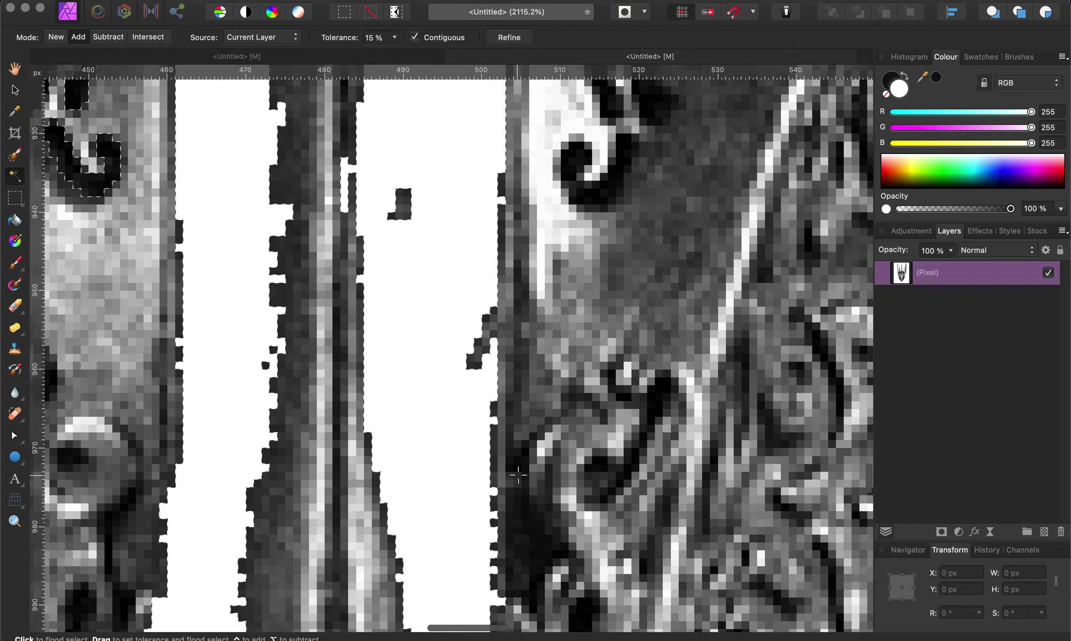
pyautogui.scroll(5, 518, 475)
pyautogui.hscroll(1, 518, 475)
pyautogui.click(503, 388)
pyautogui.click(501, 284)
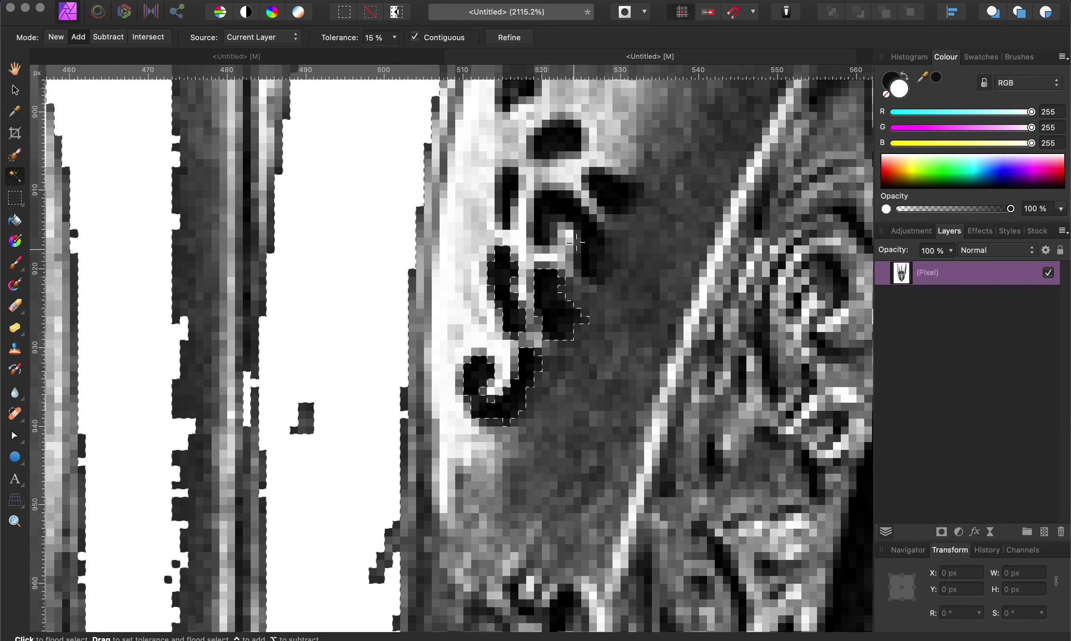
pyautogui.click(593, 242)
pyautogui.click(569, 144)
pyautogui.scroll(8, 499, 337)
pyautogui.hscroll(2, 499, 337)
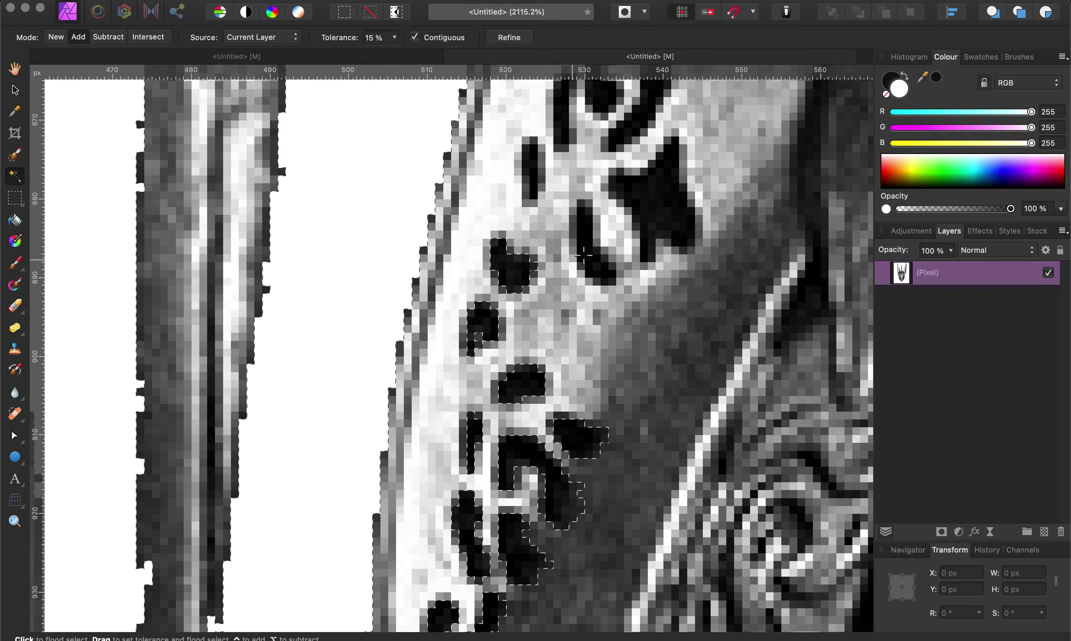
# Add the star-shaped hole and the middle perforations of the right cheek plate to the selection.
pyautogui.click(667, 219)
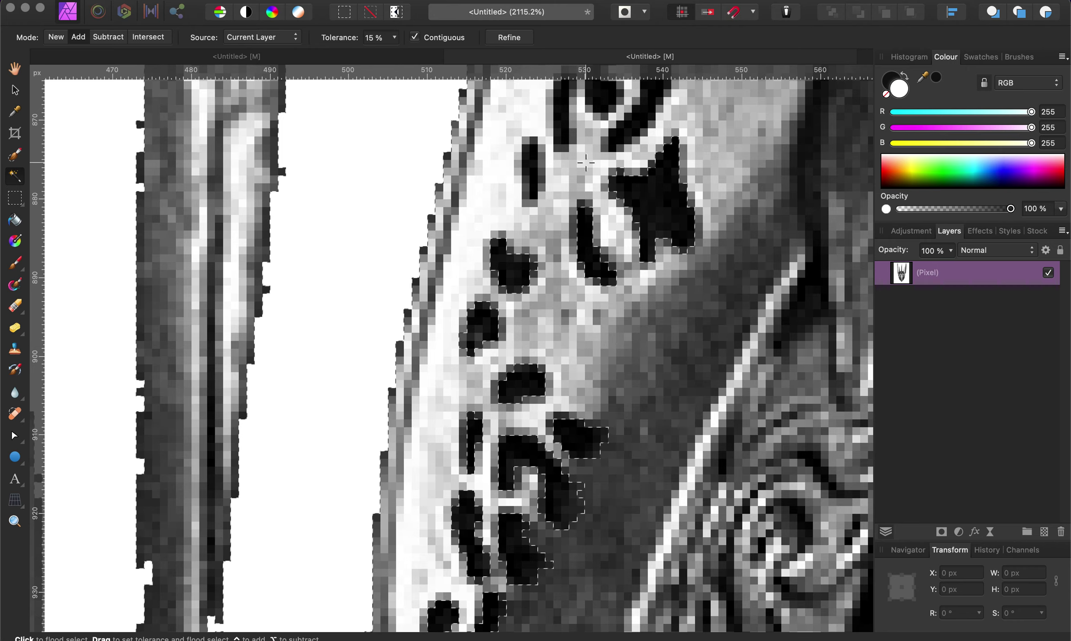
pyautogui.scroll(7, 533, 172)
pyautogui.hscroll(2, 533, 172)
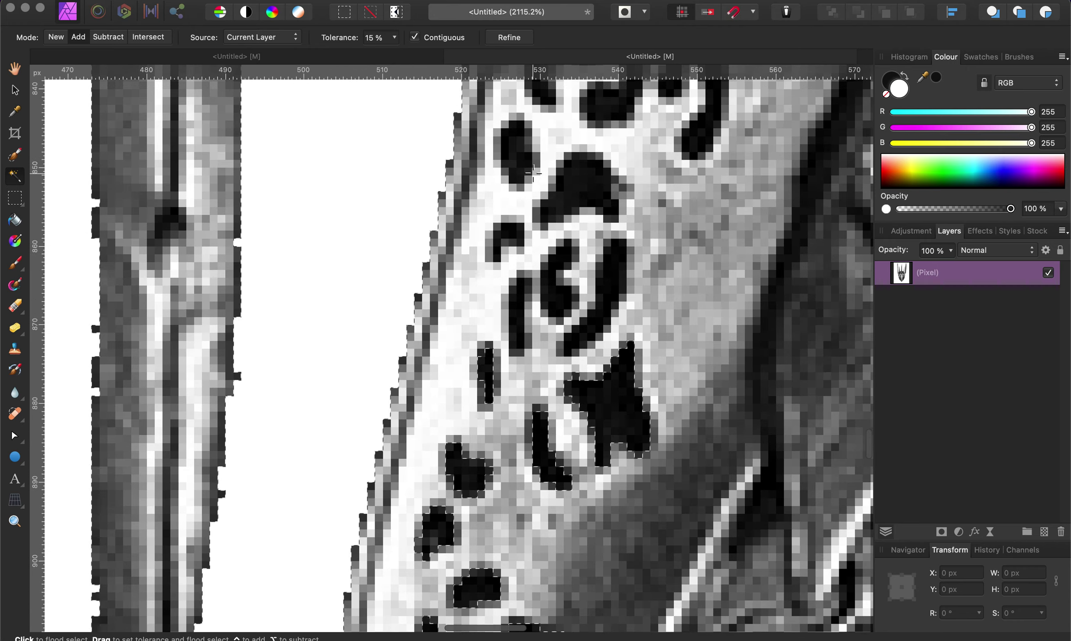
pyautogui.click(558, 293)
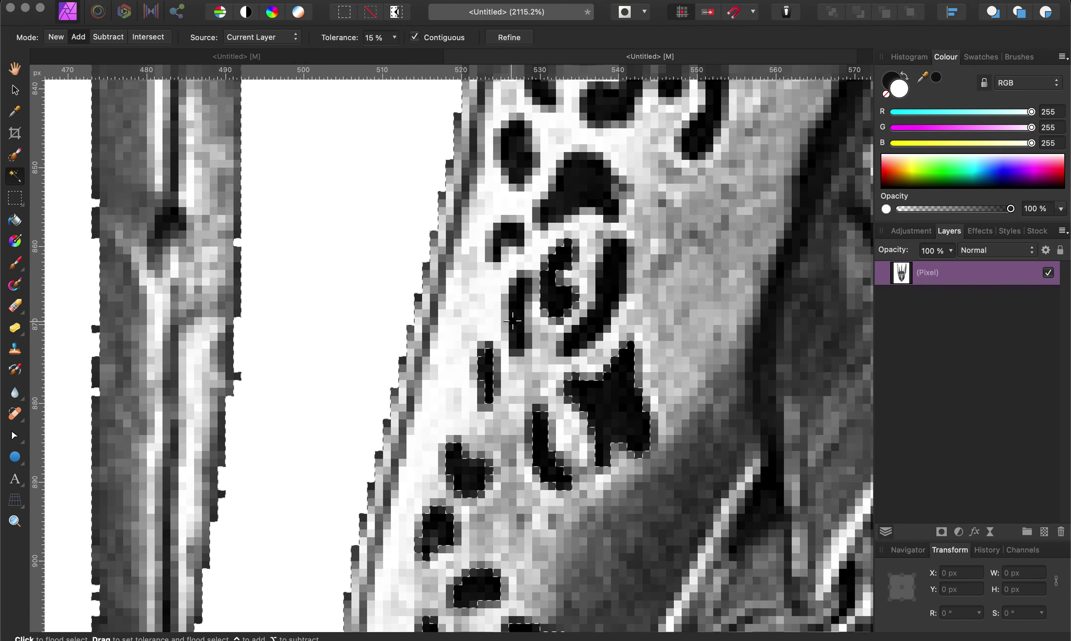
pyautogui.click(511, 230)
pyautogui.click(598, 193)
# Add the uppermost perforations of the right cheek plate to the selection.
pyautogui.scroll(7, 526, 164)
pyautogui.hscroll(2, 527, 163)
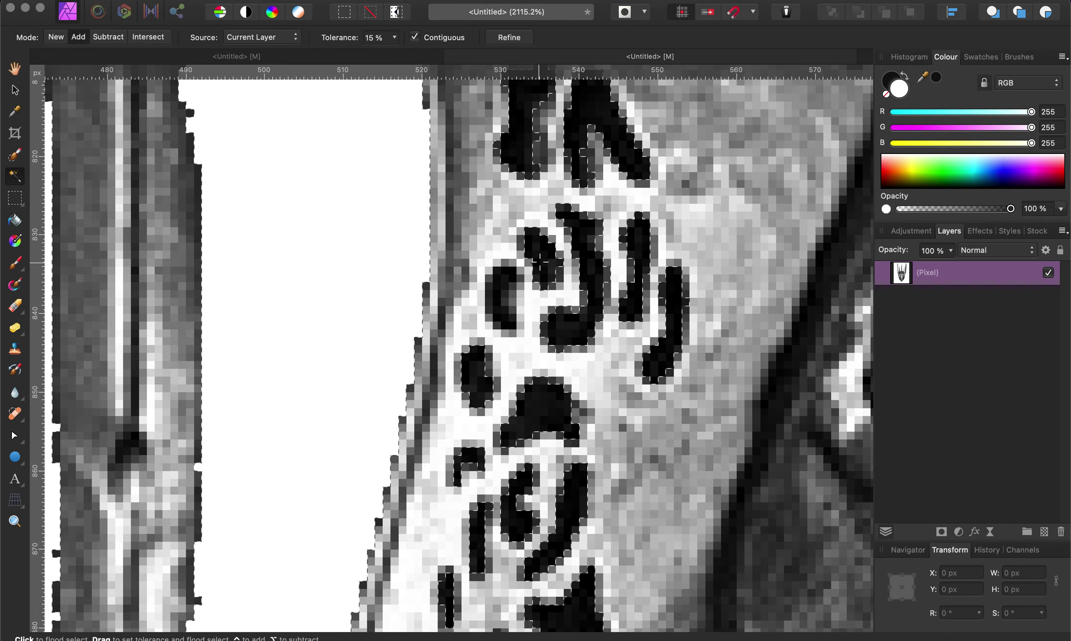
pyautogui.scroll(7, 505, 280)
pyautogui.hscroll(1, 490, 273)
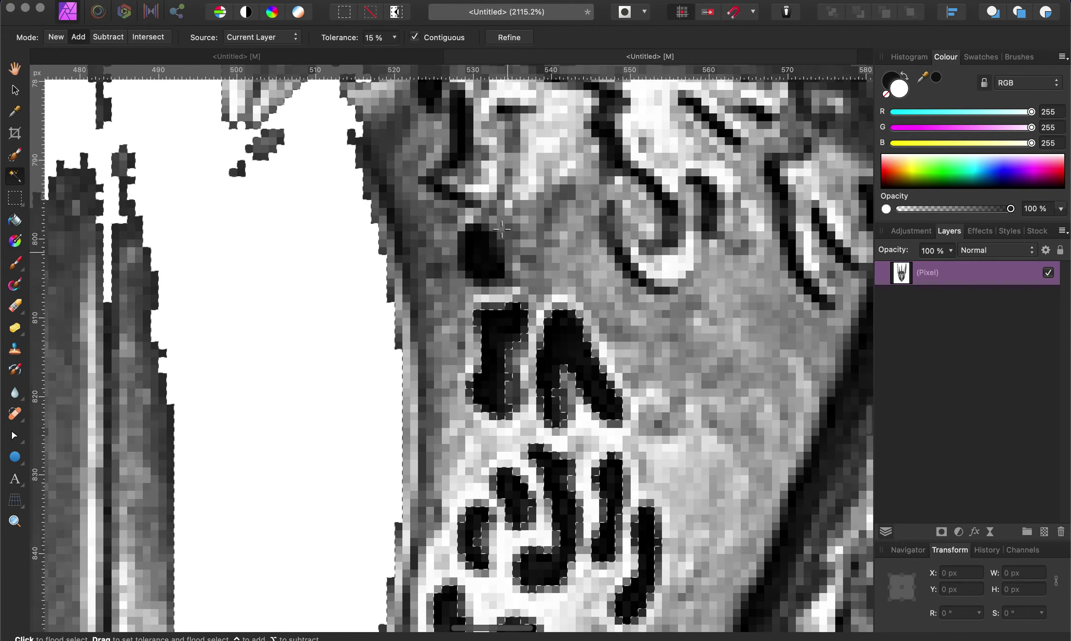
pyautogui.scroll(-5, 481, 269)
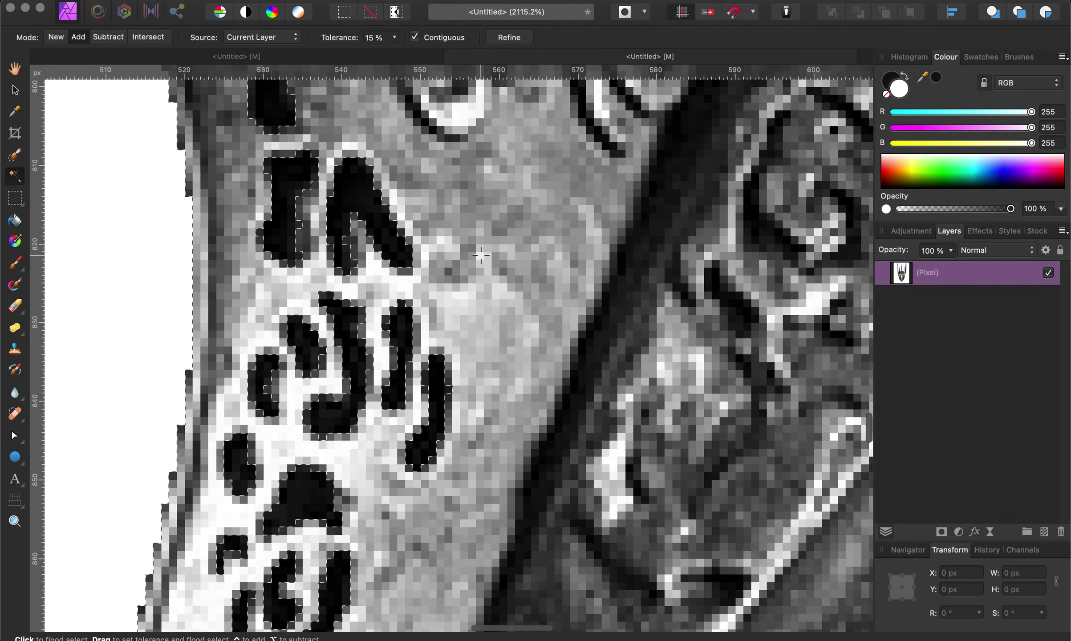
# Flood-select the dark recesses around both eye holes at 15% tolerance.
pyautogui.scroll(-3, 480, 254)
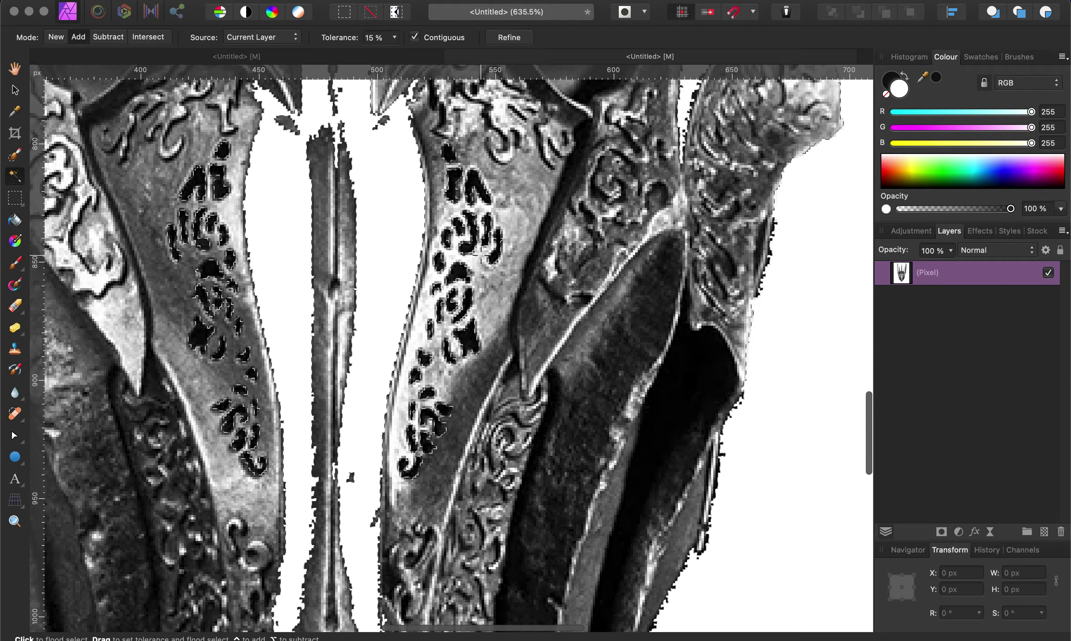
pyautogui.scroll(-3, 481, 254)
pyautogui.scroll(-2, 643, 249)
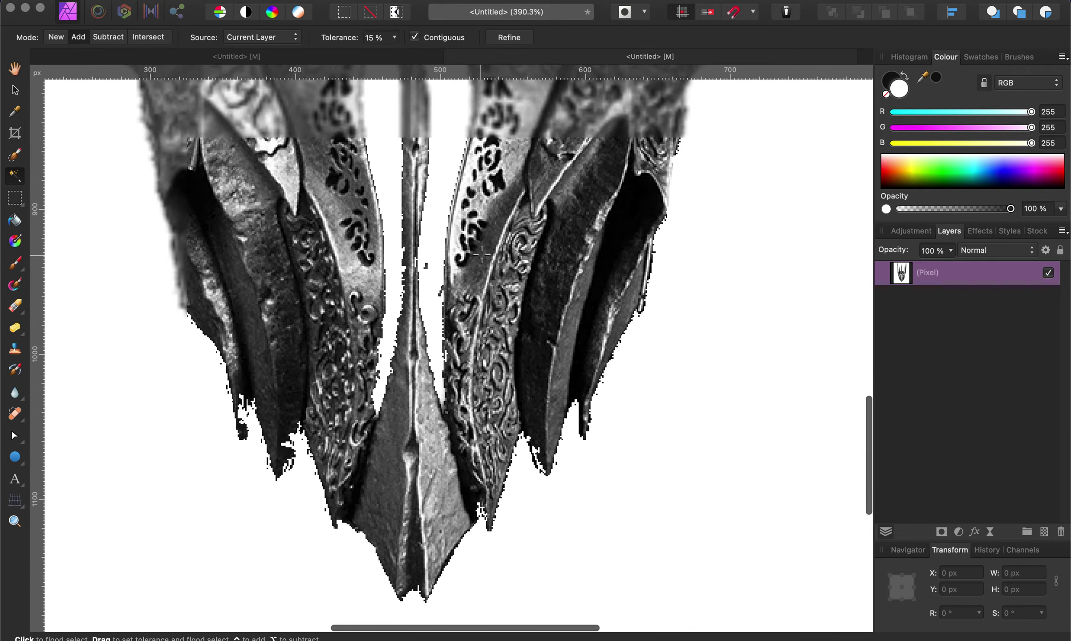
pyautogui.scroll(2, 643, 249)
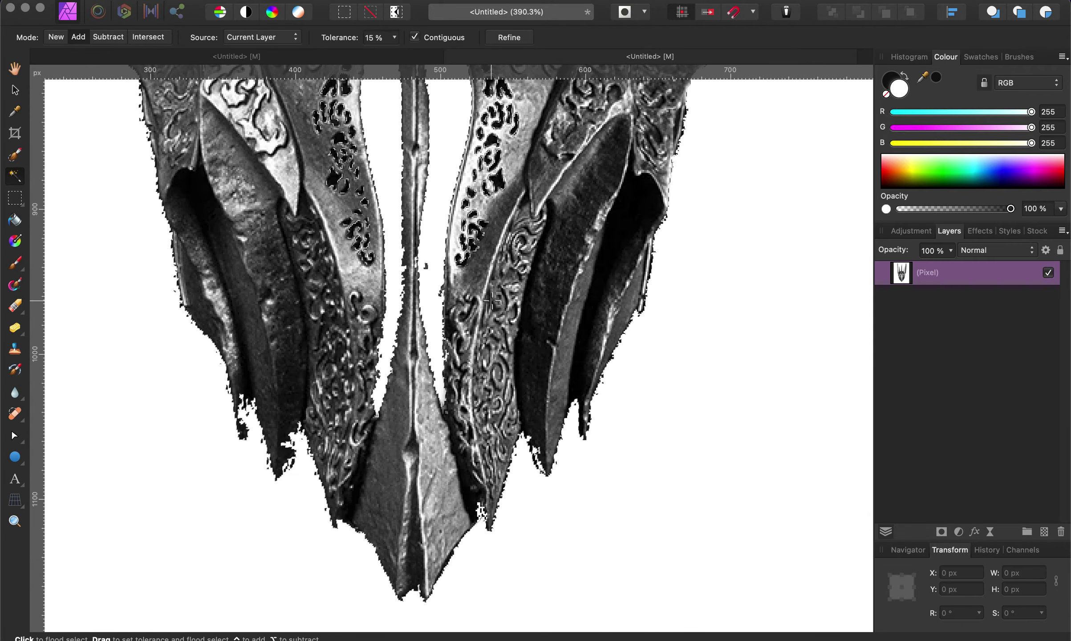
pyautogui.scroll(5, 492, 296)
pyautogui.scroll(3, 491, 296)
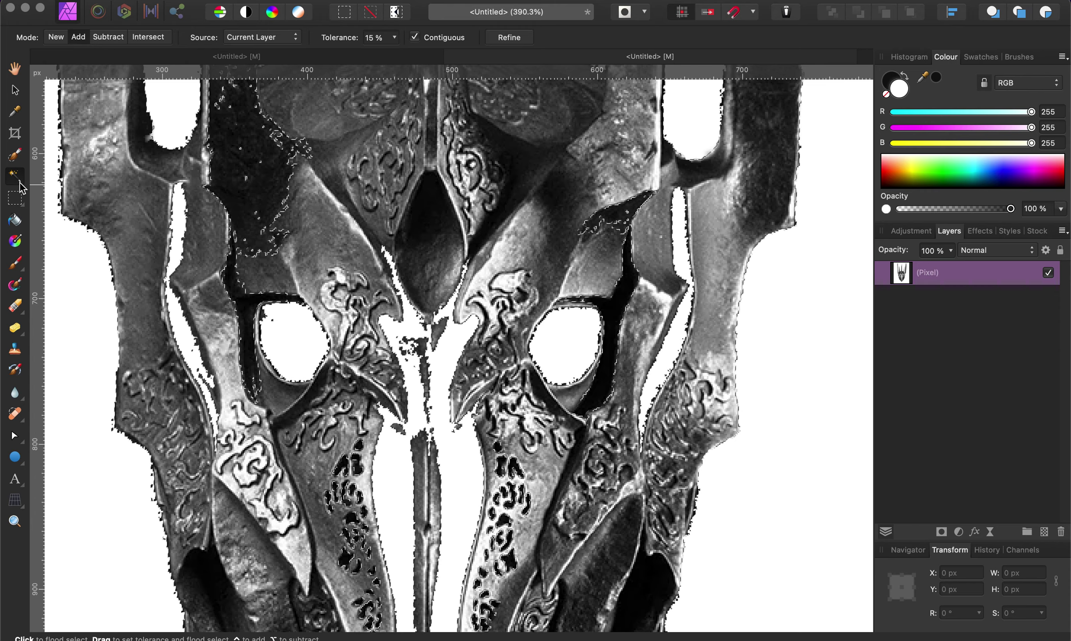
# Subtract the stray selected patches at the base of the dark second spike with a 30 px selection brush.
pyautogui.click(15, 155)
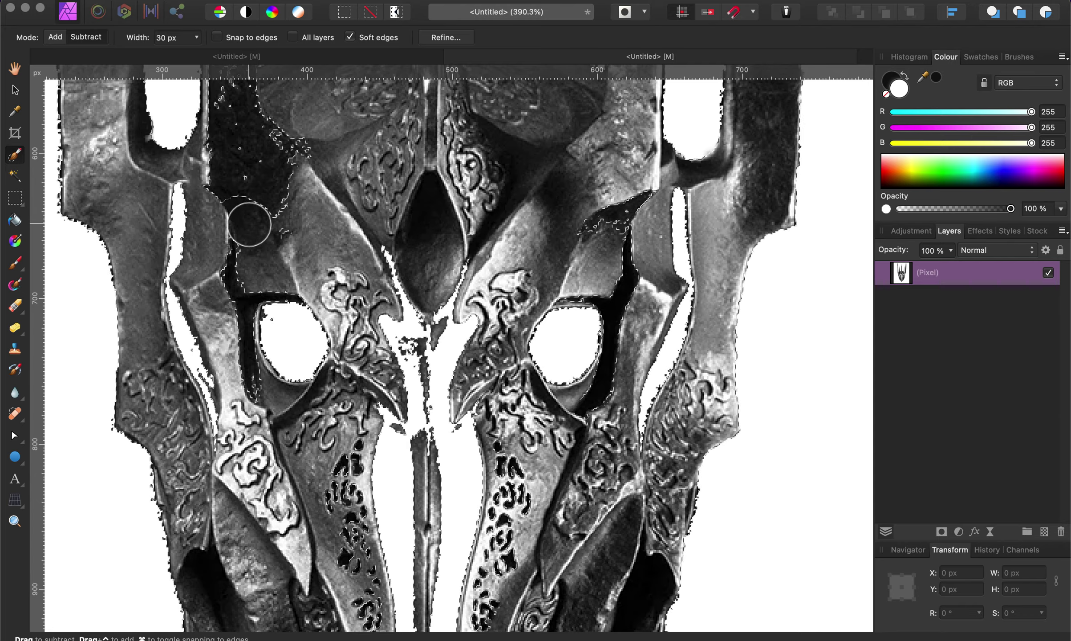
pyautogui.scroll(6, 260, 133)
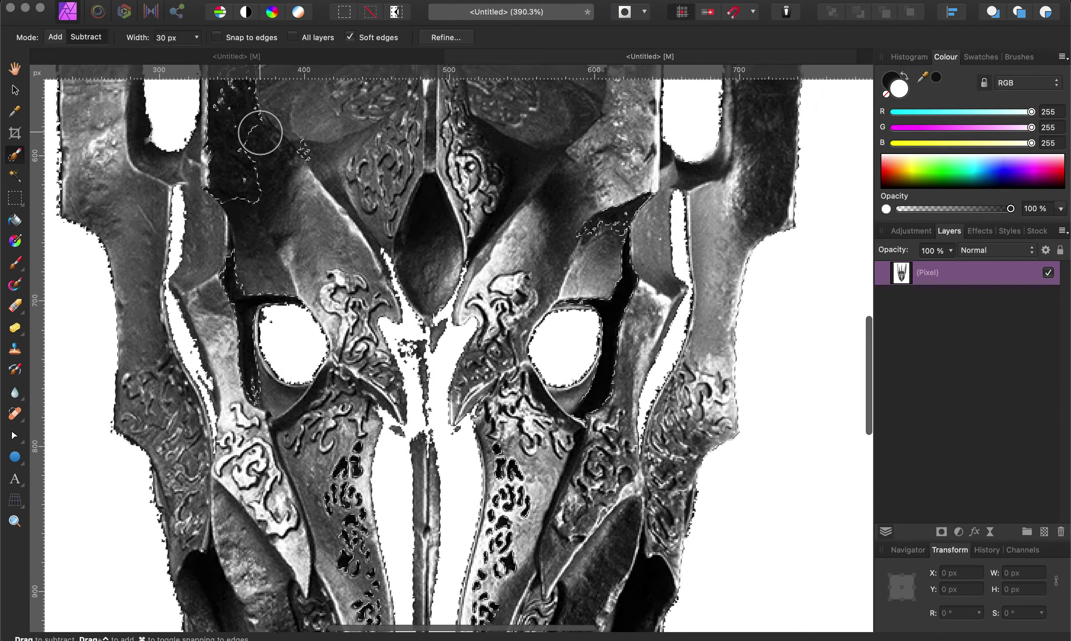
pyautogui.scroll(3, 260, 133)
pyautogui.hscroll(-1, 260, 133)
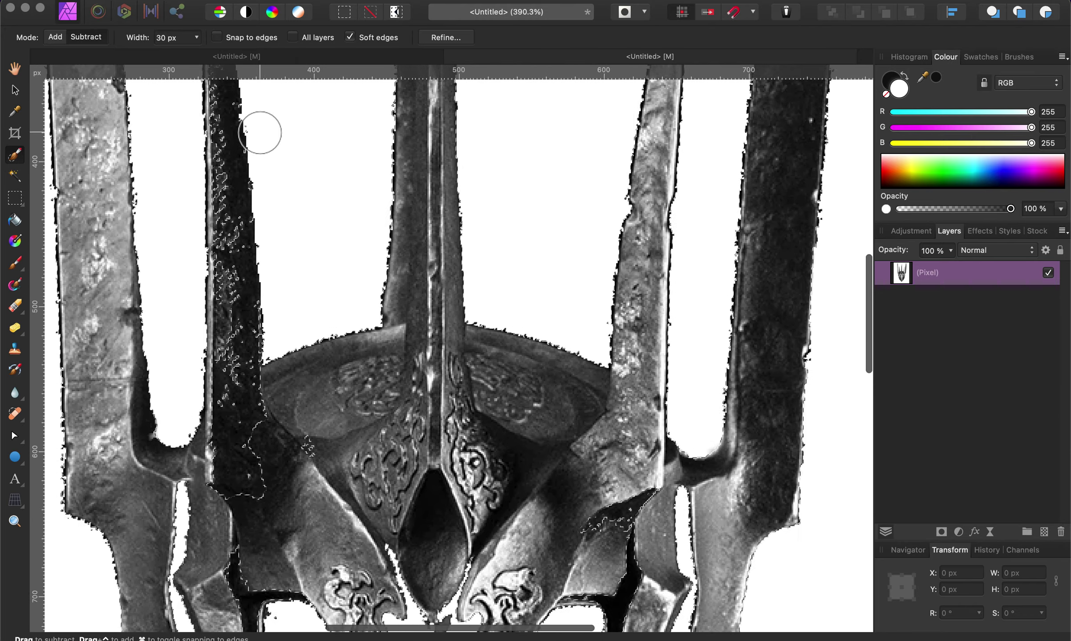
pyautogui.scroll(-1, 260, 133)
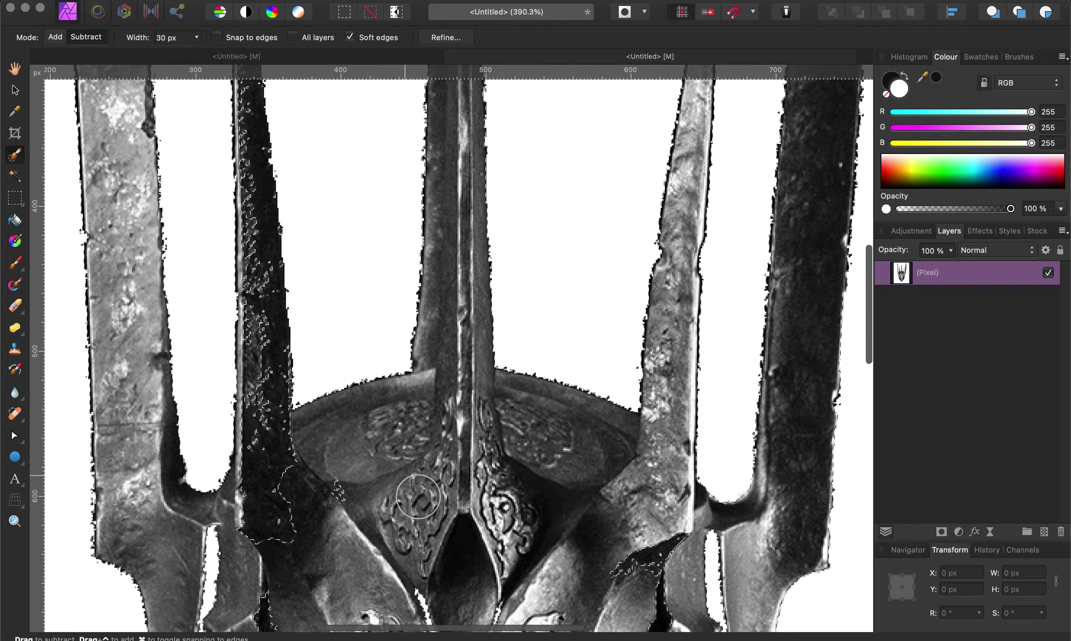
pyautogui.moveTo(269, 534); pyautogui.dragTo(296, 525)
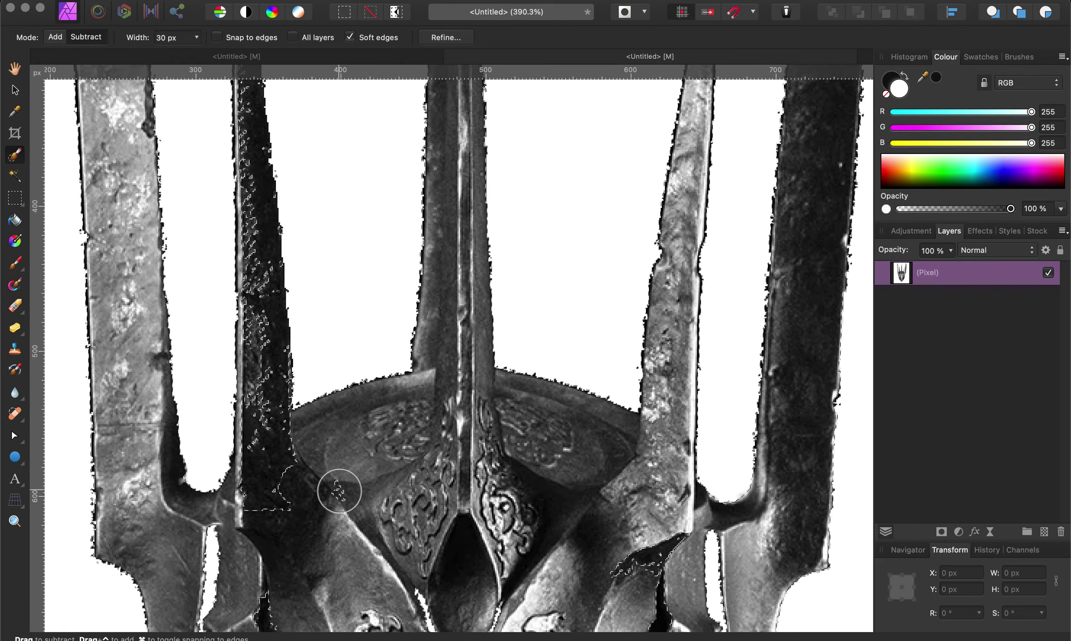
# Flood-subtract the remaining stray patches along the dark second spike from the selection at 14% tolerance.
pyautogui.scroll(-4, 660, 571)
pyautogui.hscroll(1, 660, 570)
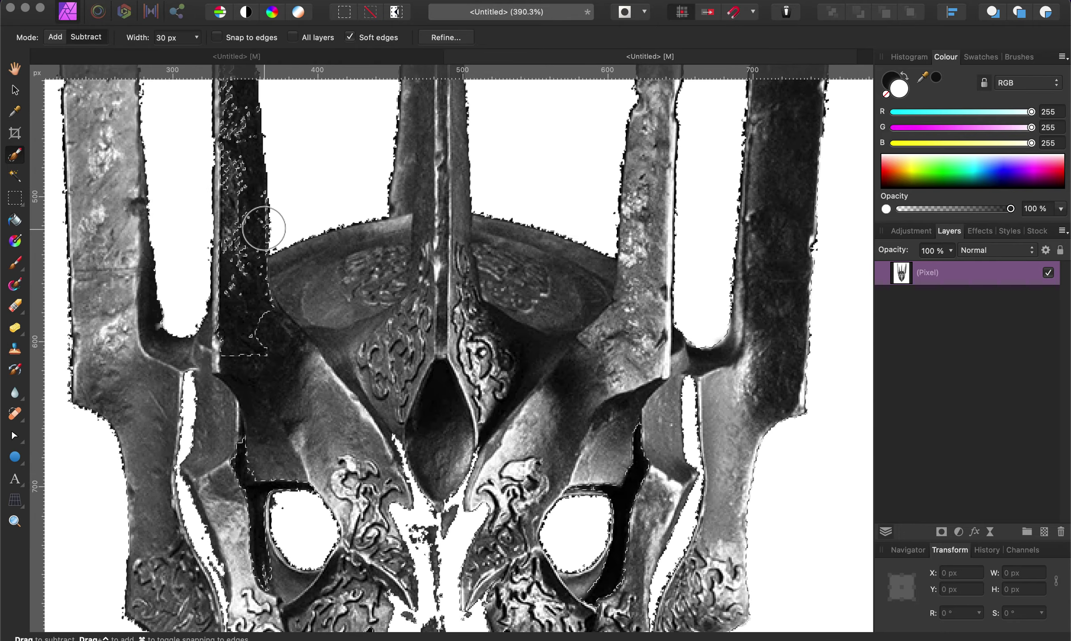
pyautogui.click(16, 174)
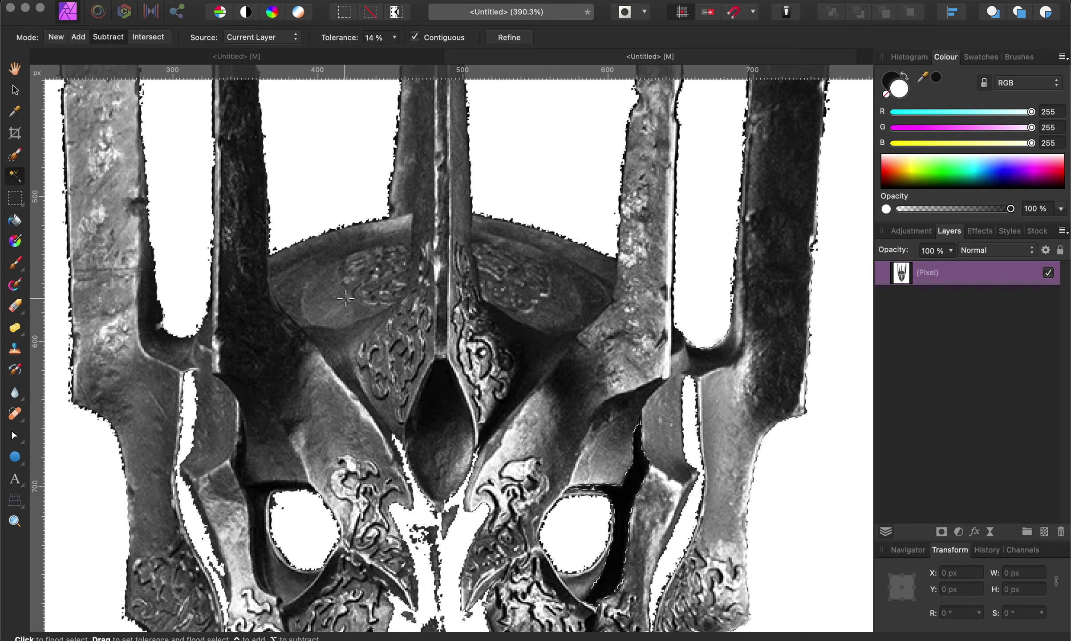
pyautogui.scroll(-5, 345, 299)
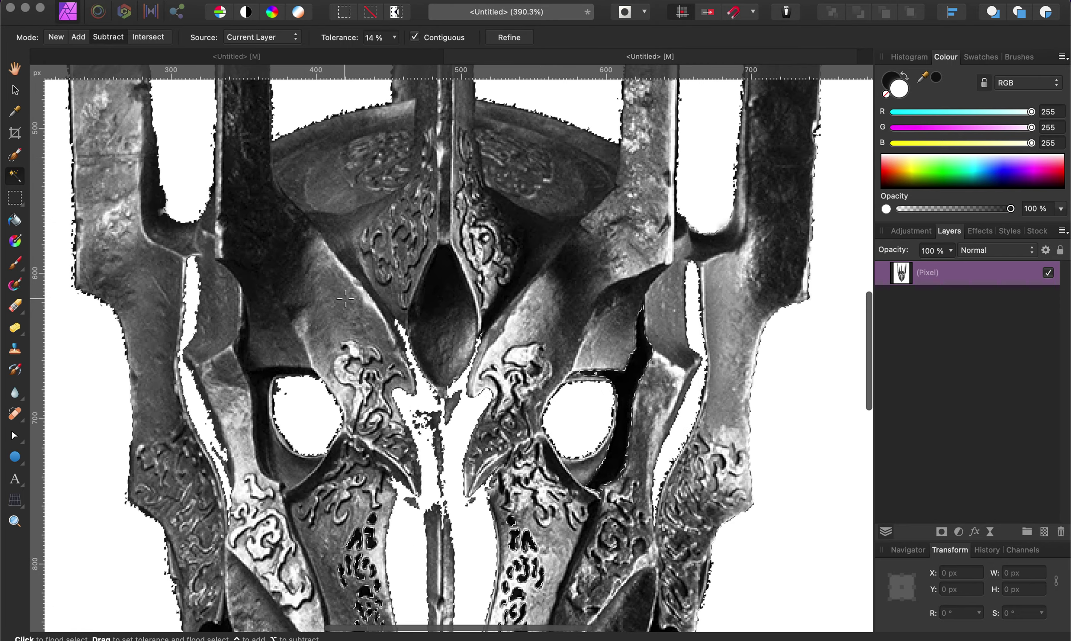
# Add the dark recess above and beside the left eye hole to the selection with an 8 px selection brush snapping to edges.
pyautogui.click(15, 156)
pyautogui.click(54, 38)
pyautogui.click(197, 38)
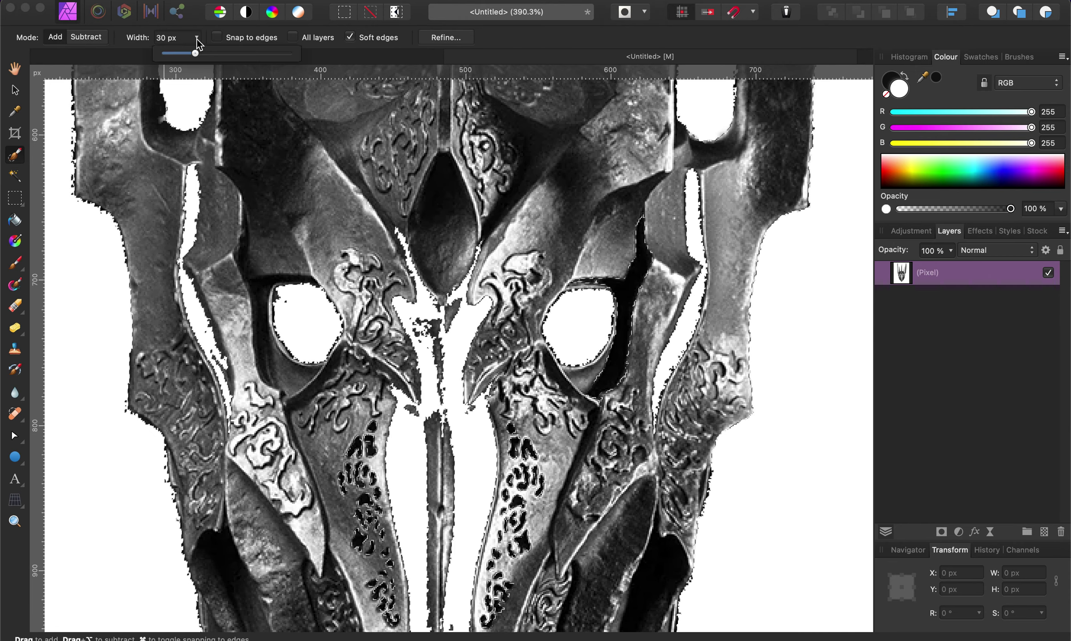
pyautogui.moveTo(197, 54); pyautogui.dragTo(173, 54)
pyautogui.scroll(5, 260, 262)
pyautogui.click(268, 364)
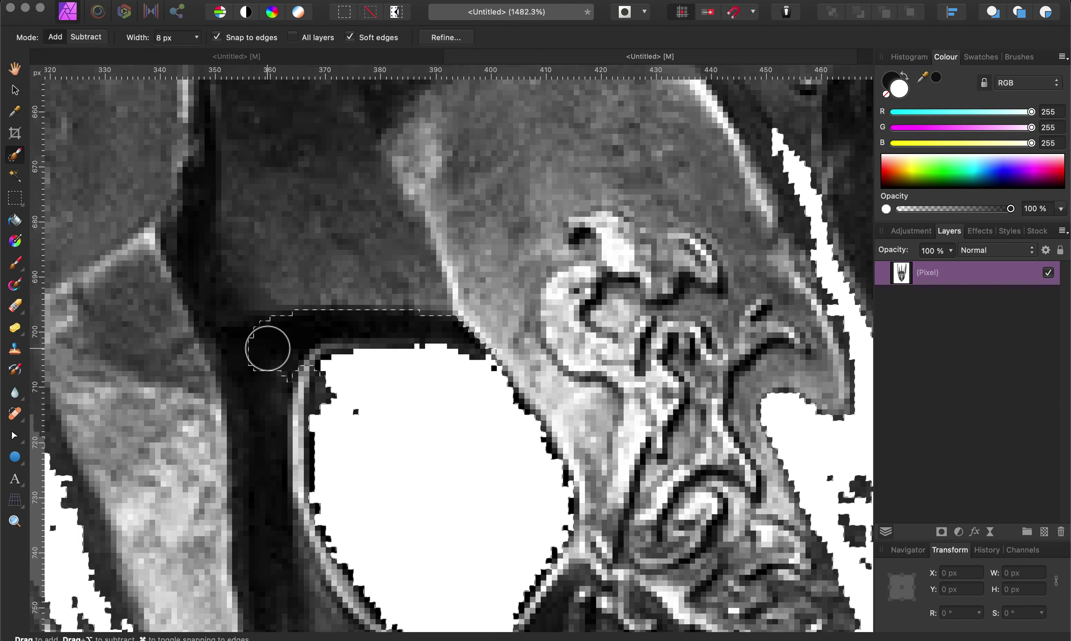
pyautogui.moveTo(268, 452); pyautogui.dragTo(267, 478)
pyautogui.scroll(-5, 268, 474)
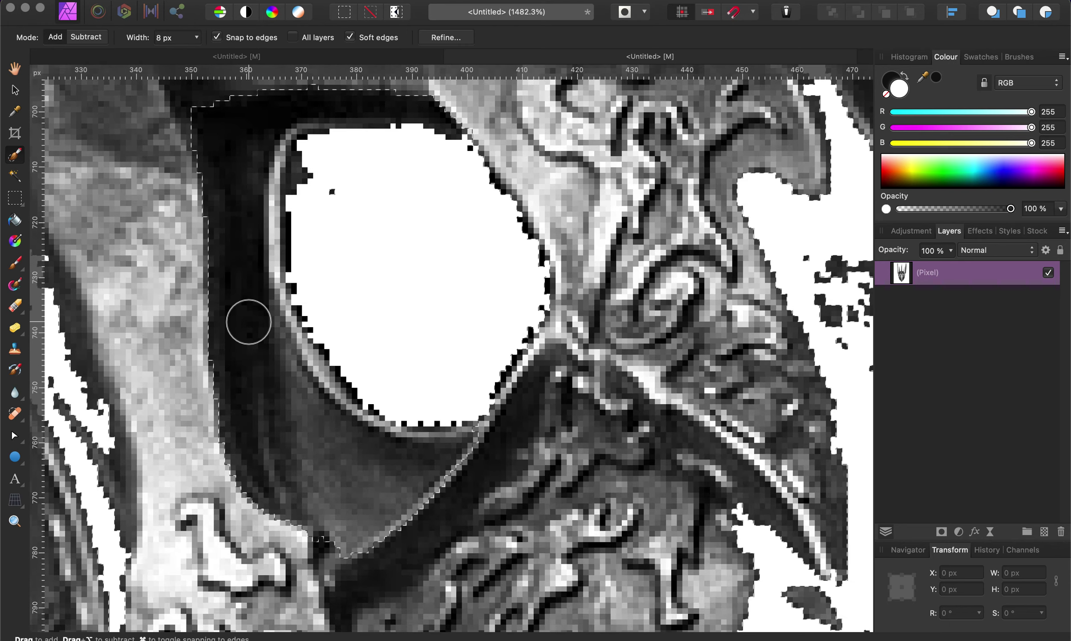
# Subtract the grey socket area below the left eye hole, and extend the selection up the narrow dark recess with a 2 px selection brush.
pyautogui.click(89, 39)
pyautogui.moveTo(302, 398); pyautogui.dragTo(327, 487)
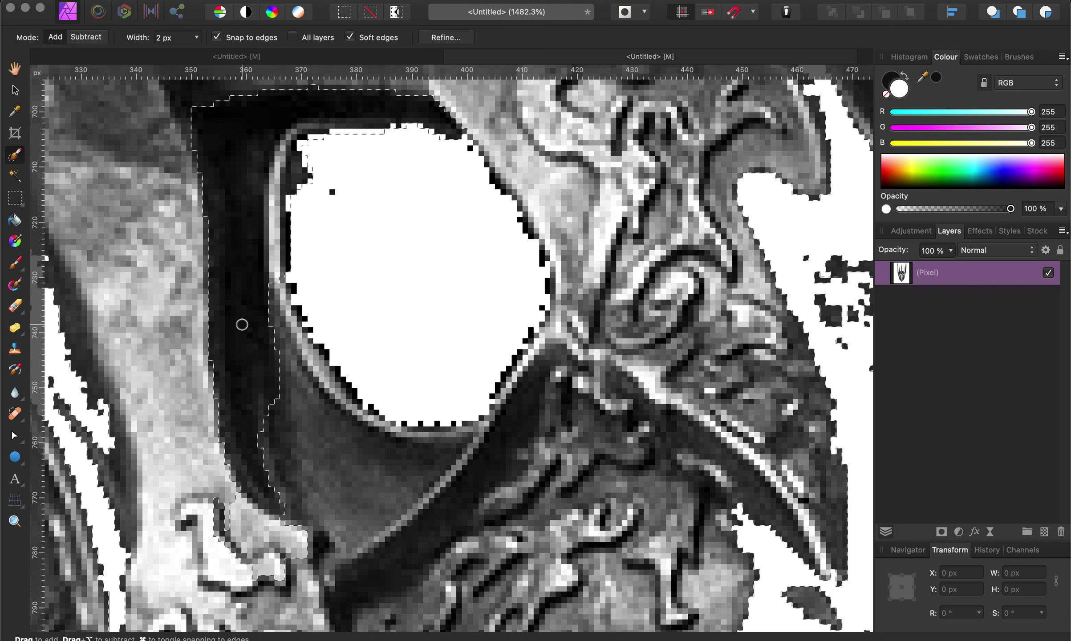
pyautogui.scroll(5, 241, 325)
pyautogui.moveTo(201, 306)
pyautogui.mouseDown()
pyautogui.moveTo(160, 217)
pyautogui.moveTo(169, 93)
pyautogui.mouseUp()
pyautogui.scroll(4, 170, 93)
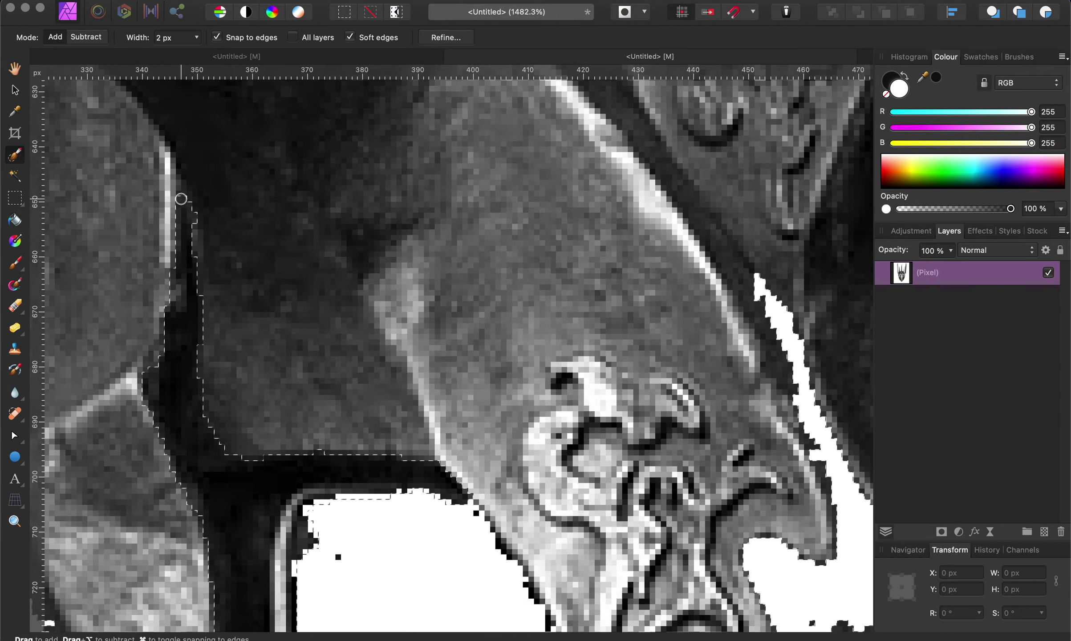
# Paint the selected background and helmet openings white with a 4096 px paint brush.
pyautogui.scroll(-10, 273, 322)
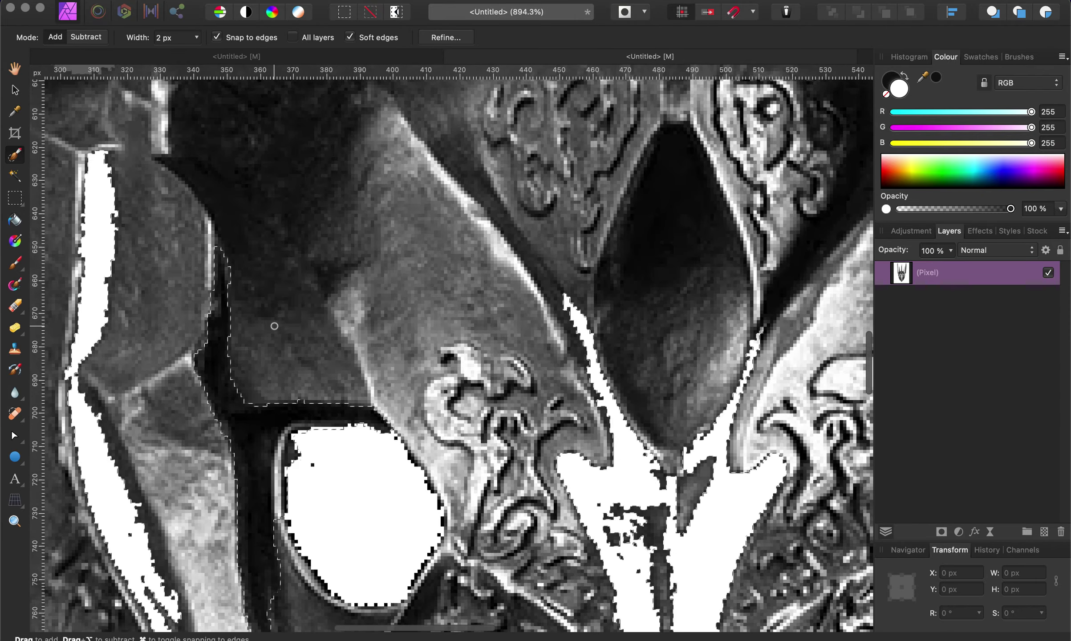
pyautogui.scroll(-6, 274, 325)
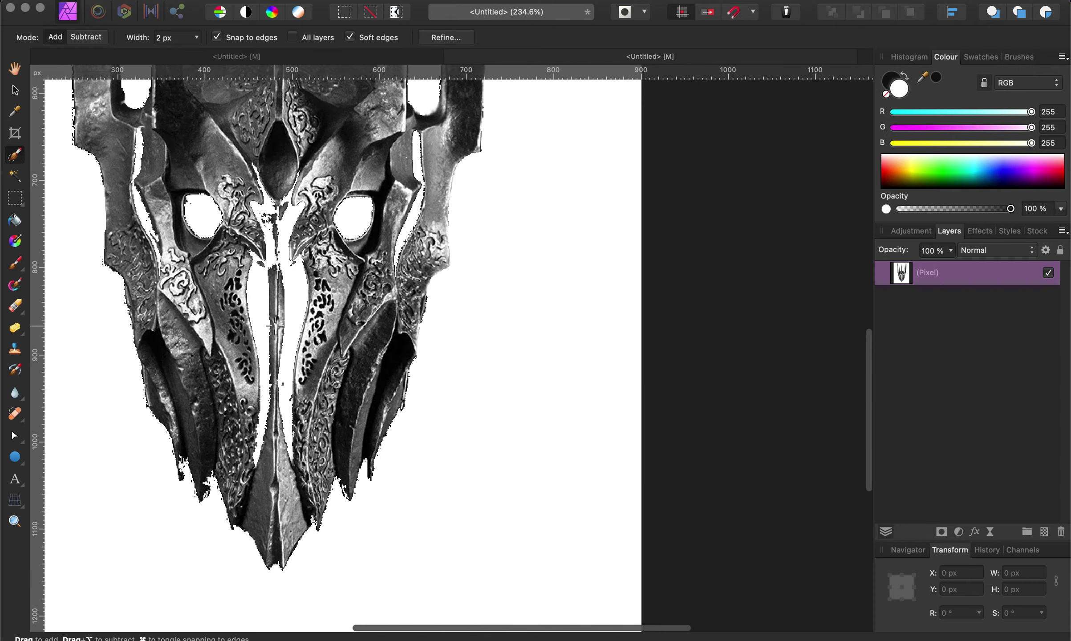
pyautogui.scroll(-3, 275, 327)
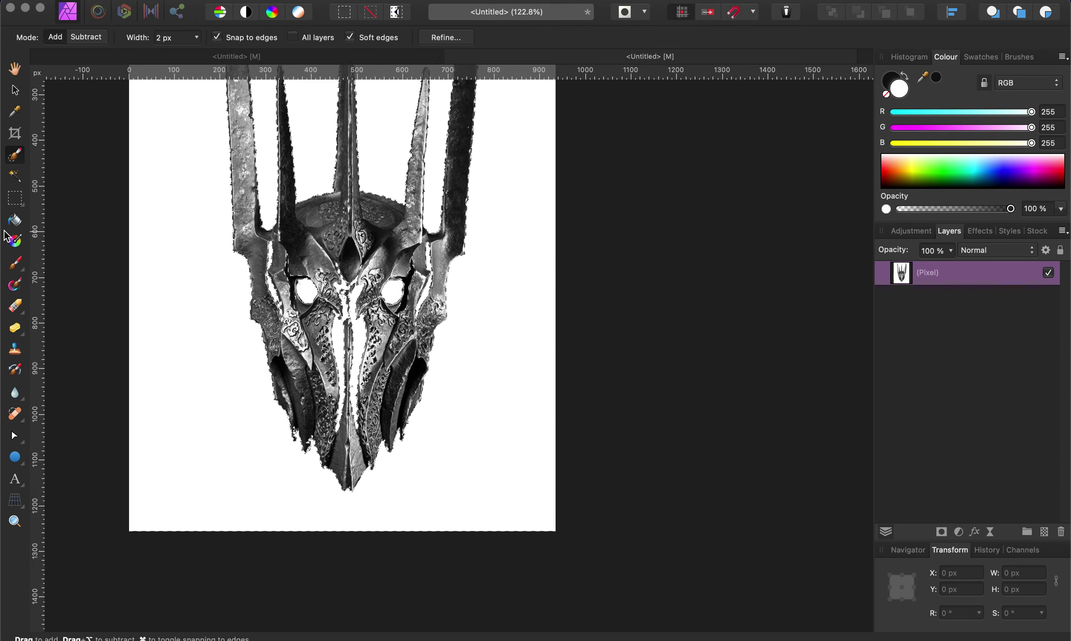
pyautogui.click(18, 265)
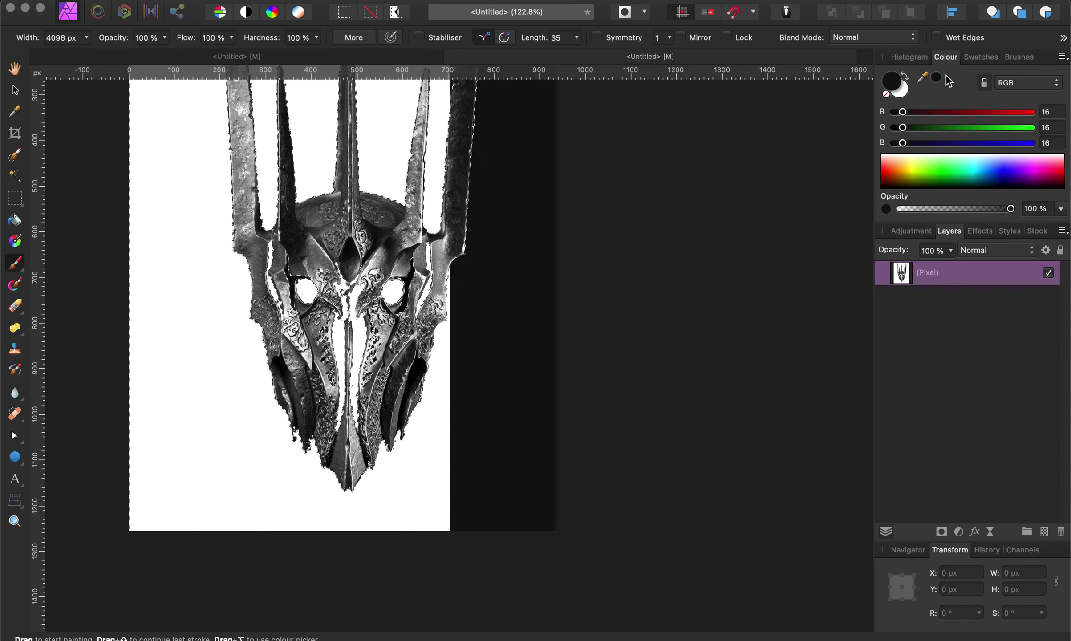
pyautogui.click(908, 80)
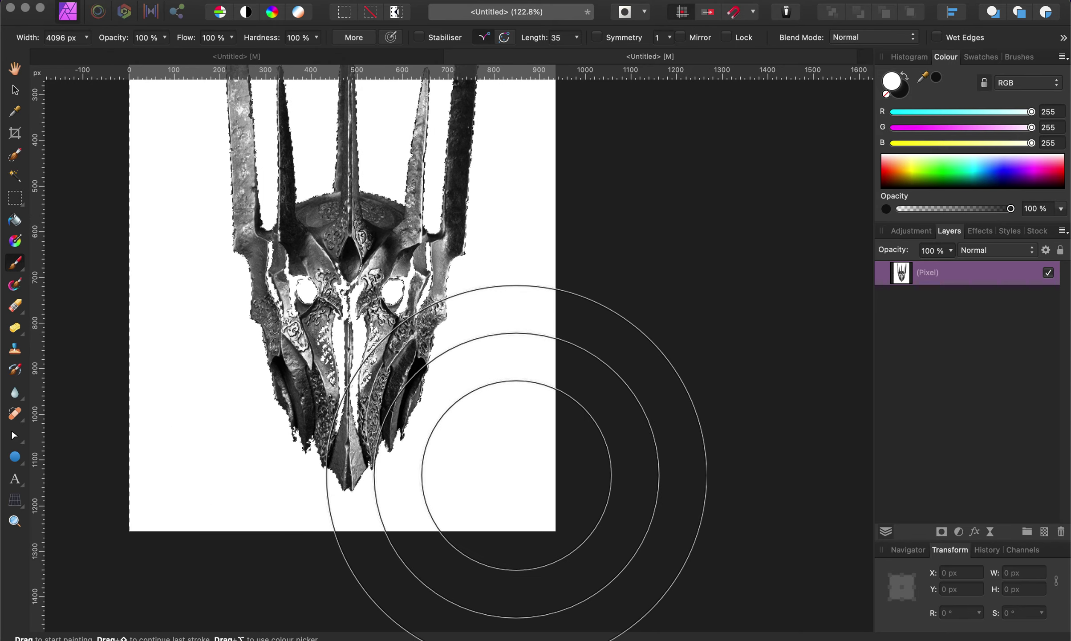
# Invert the pixel selection so that it covers the helmet instead of the background.
pyautogui.rightClick(273, 187)
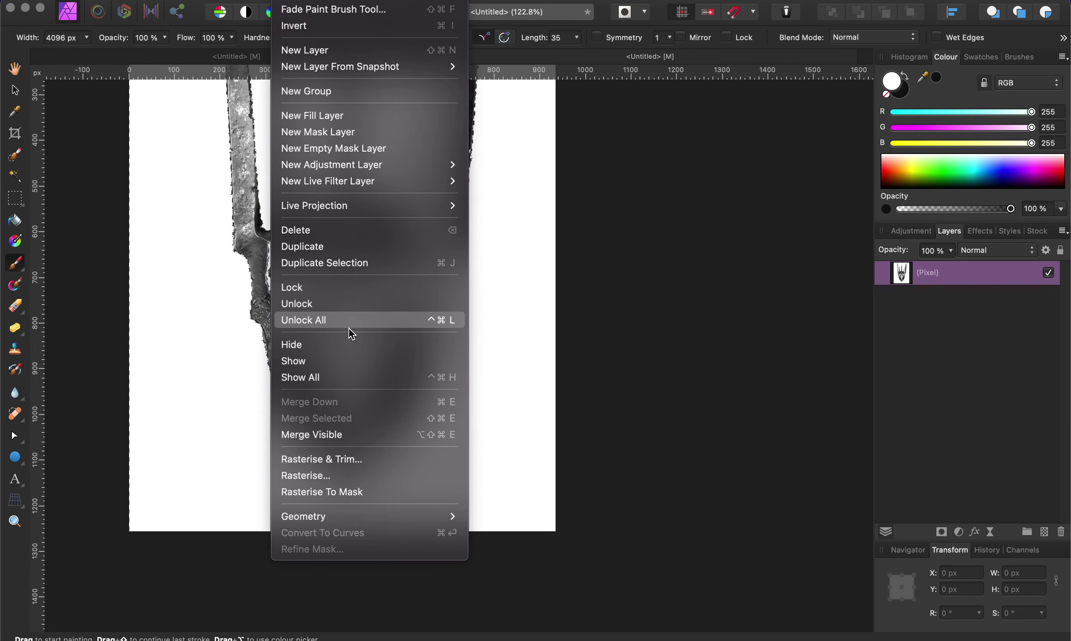
pyautogui.click(325, 5)
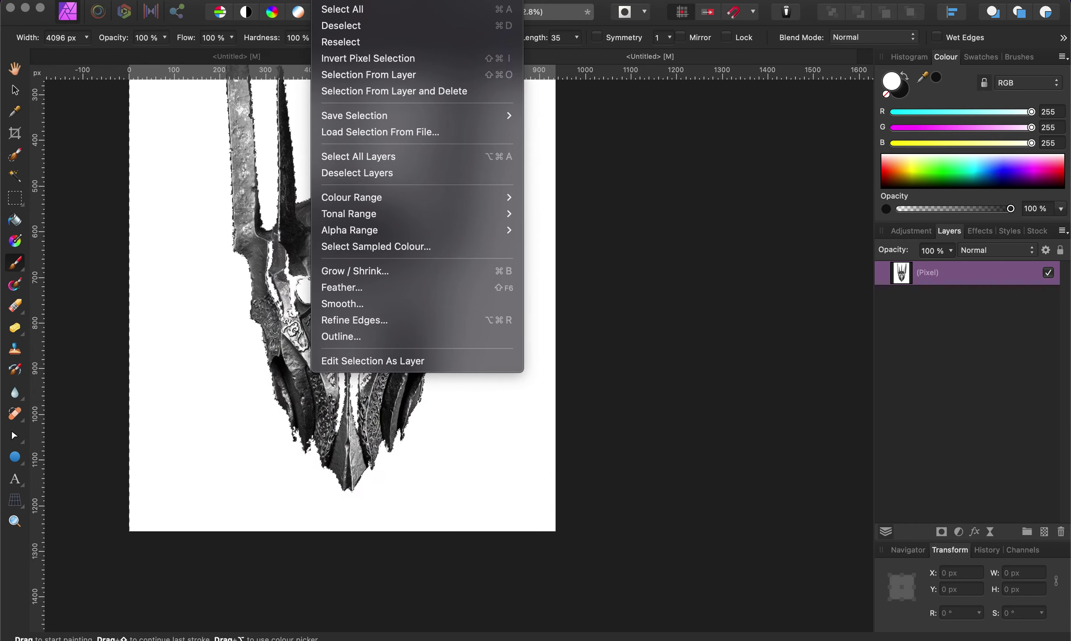
pyautogui.click(391, 65)
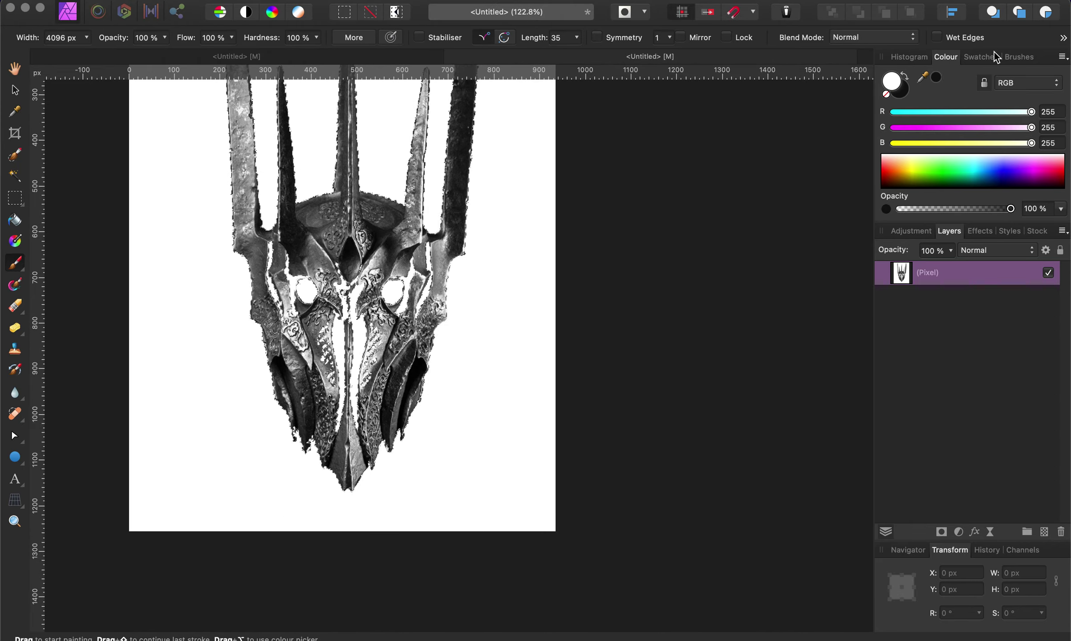
# Try to paint the inverted selection near-black (RGB 16, 16, 16) with the 4096 px brush.
pyautogui.click(905, 78)
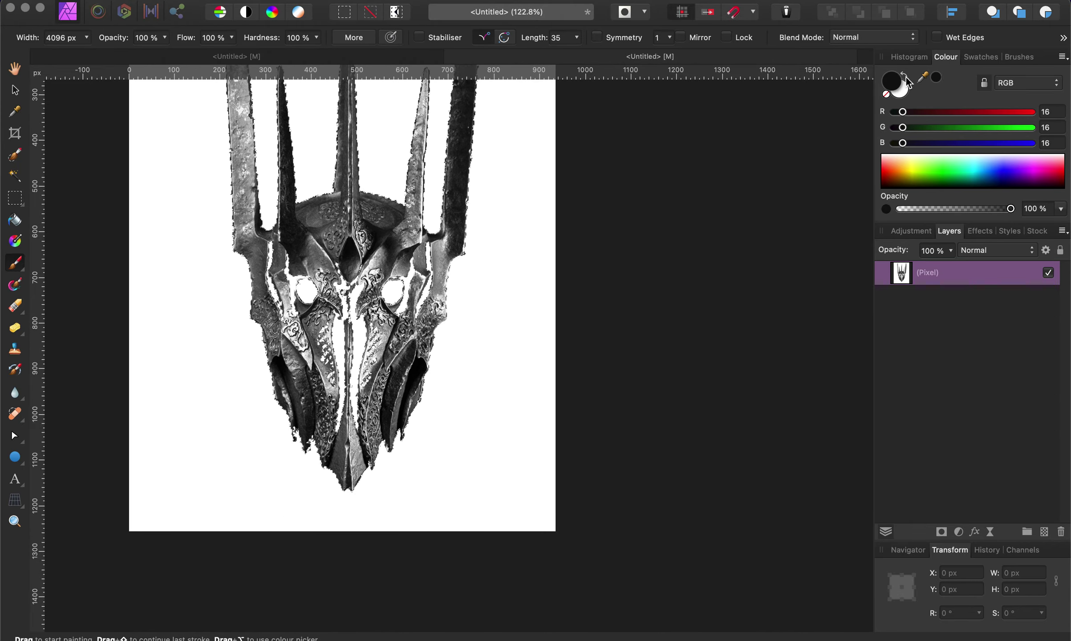
pyautogui.moveTo(358, 418); pyautogui.dragTo(287, 342)
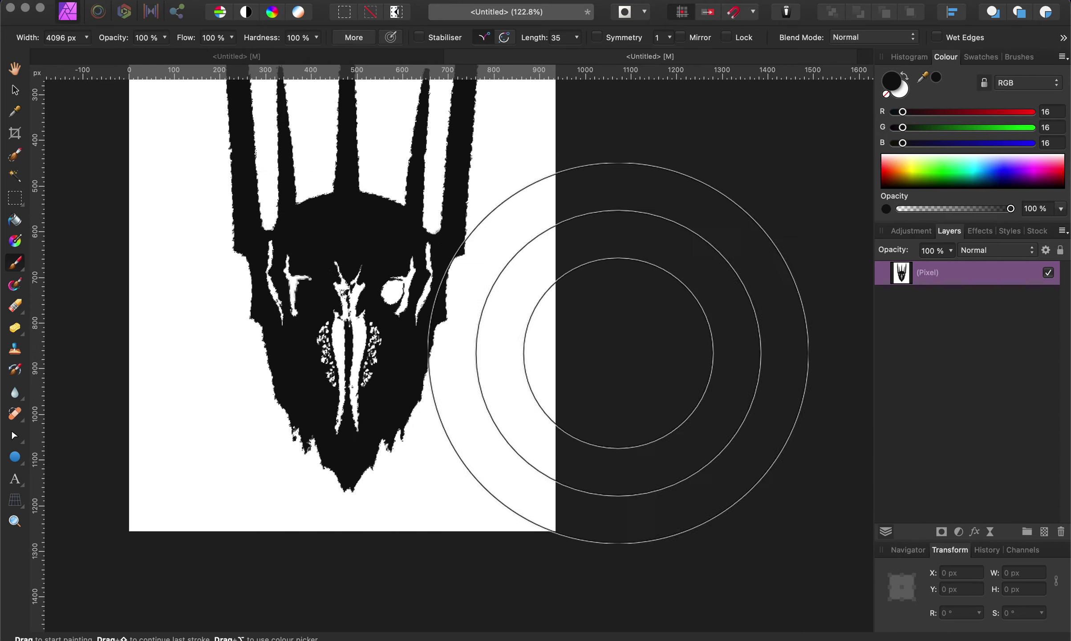
# Flood-subtract the left eye hole from the selection at 14% tolerance and paint the helmet near-black (RGB 16, 16, 16).
pyautogui.click(15, 176)
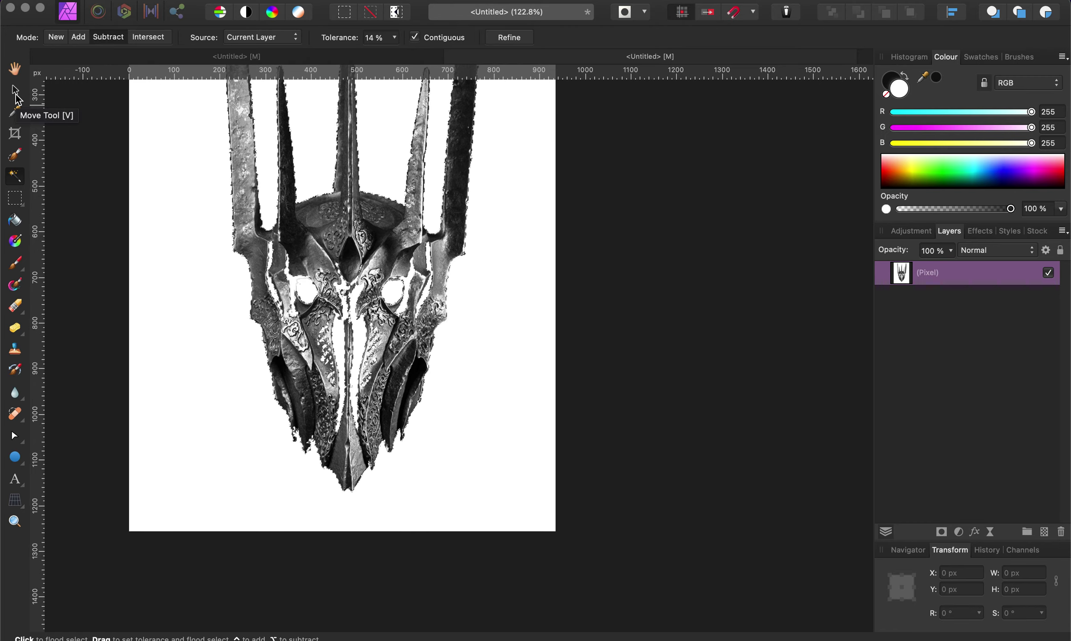
pyautogui.click(15, 262)
pyautogui.press('x')
pyautogui.click(343, 364)
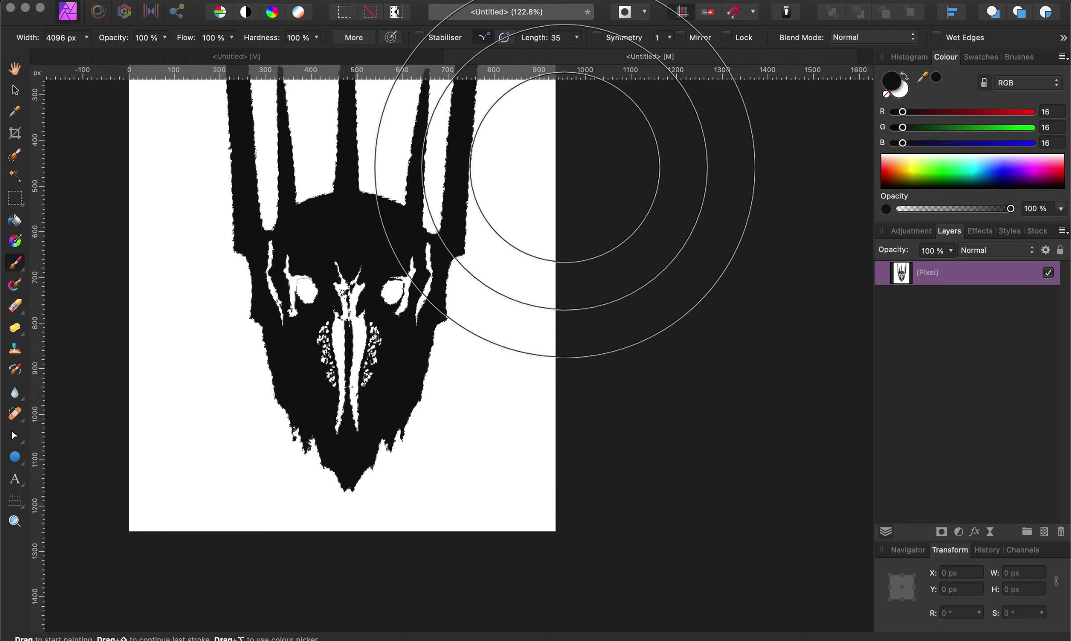
# Check the whole silhouette, clear the pixel selection and select the pixel layer with the Move tool.
pyautogui.scroll(1, 289, 293)
pyautogui.scroll(5, 288, 293)
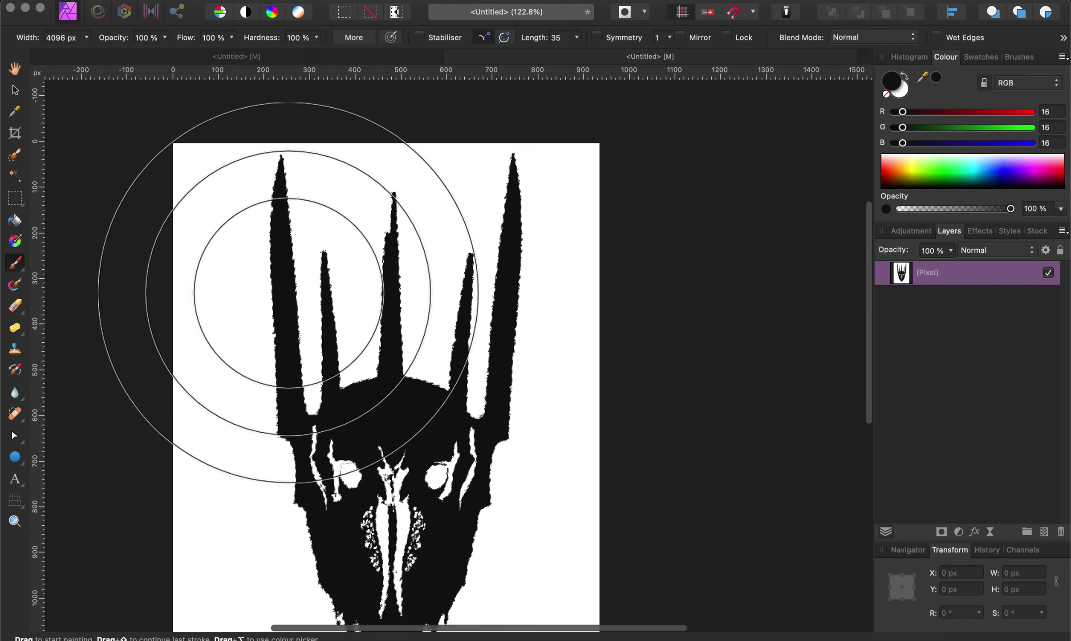
pyautogui.scroll(-3, 282, 232)
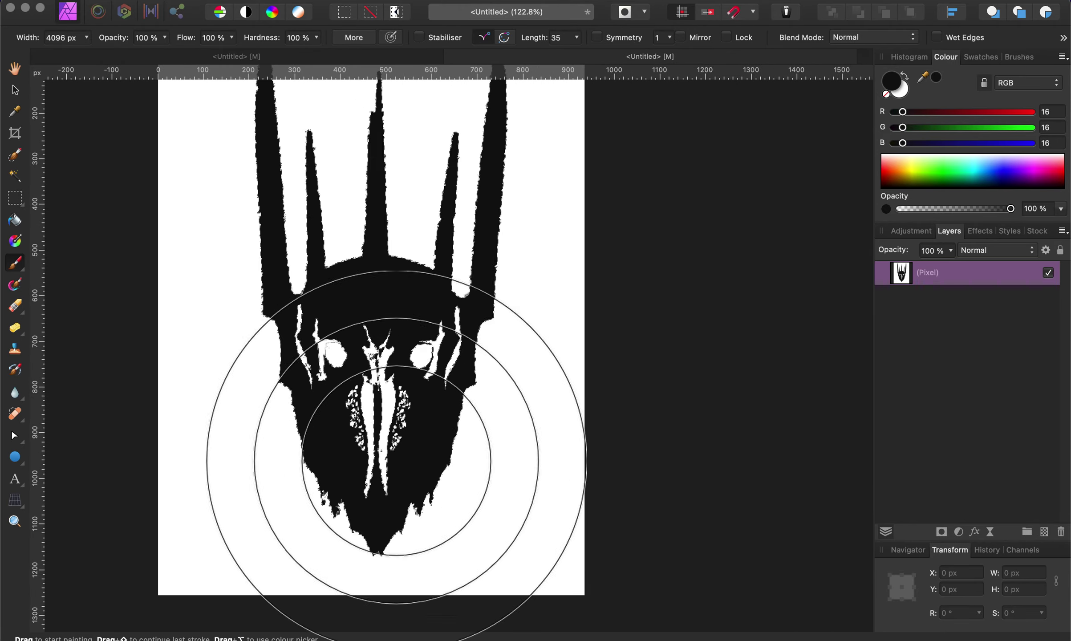
pyautogui.click(13, 91)
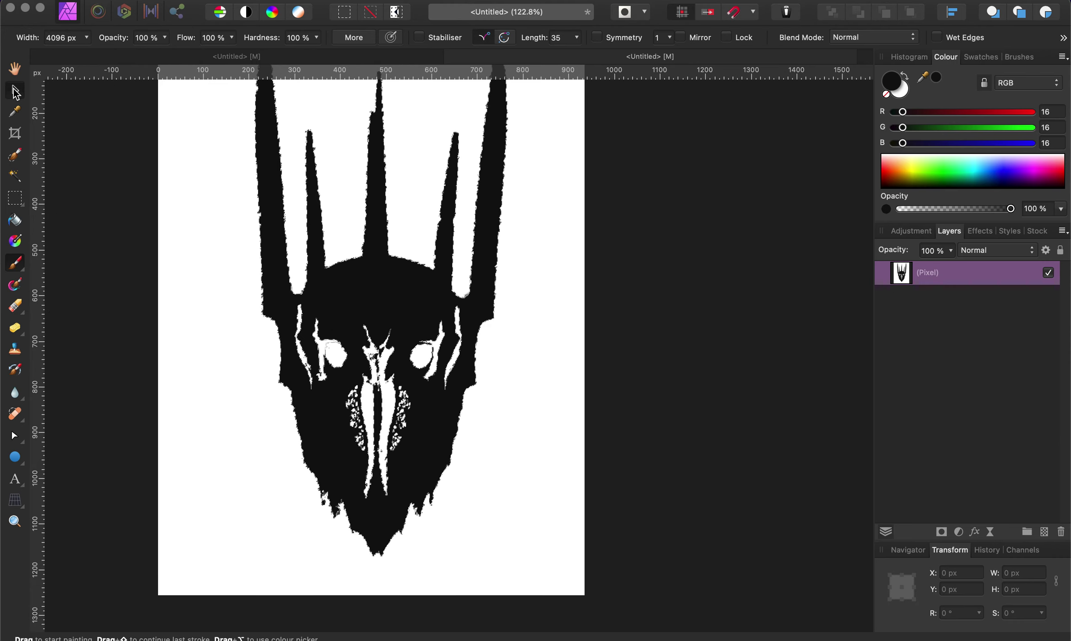
pyautogui.click(482, 394)
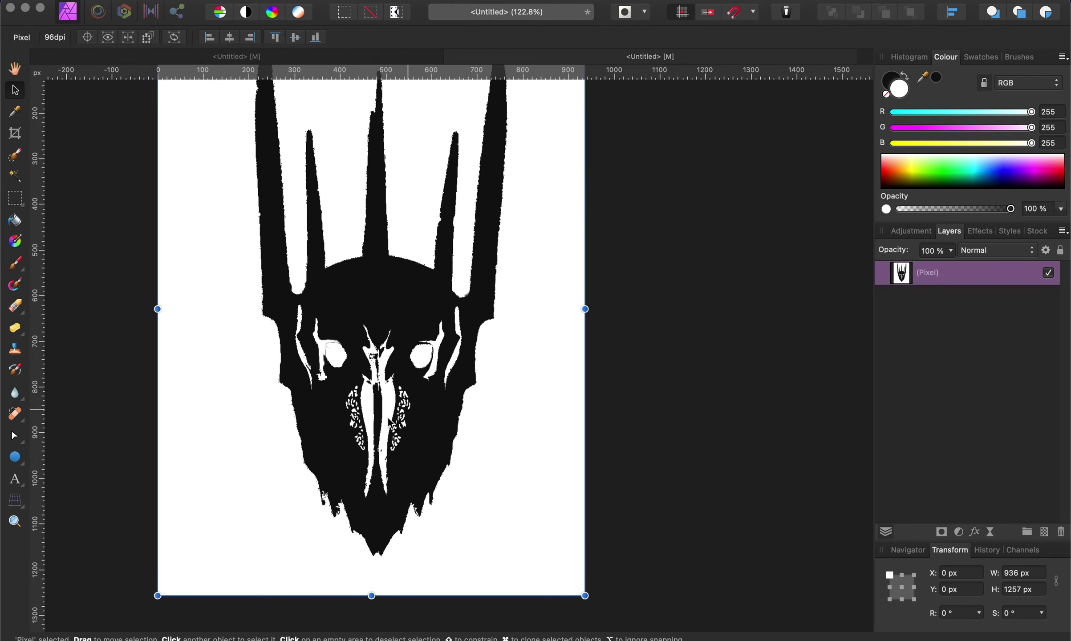
# Try to cover part of the white recess beside the left eye hole in near-black with a 24 px paint brush.
pyautogui.scroll(5, 390, 413)
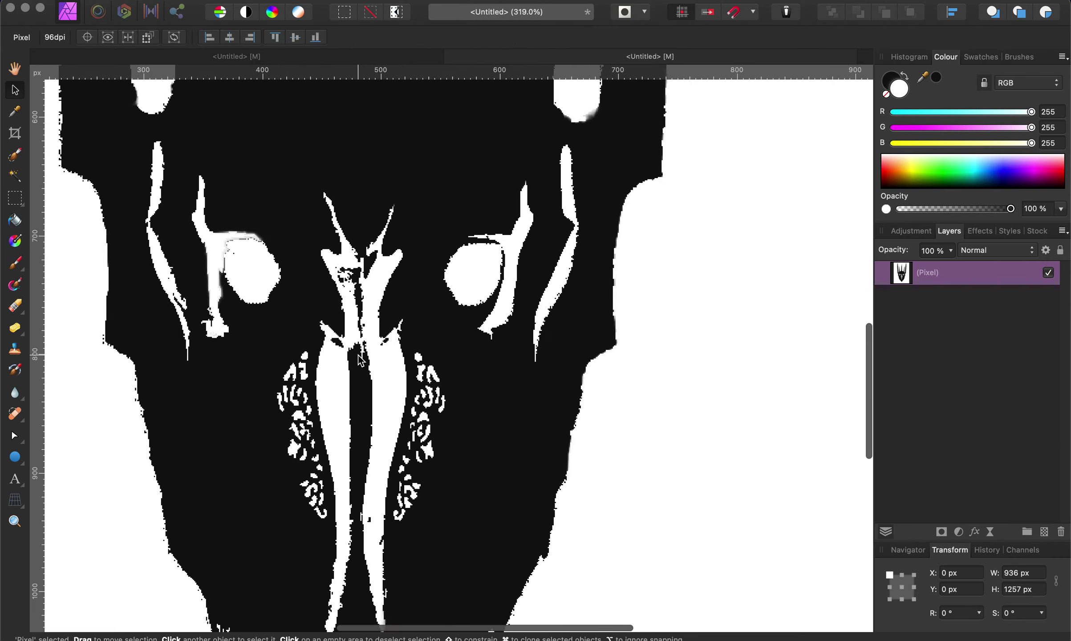
pyautogui.scroll(5, 223, 253)
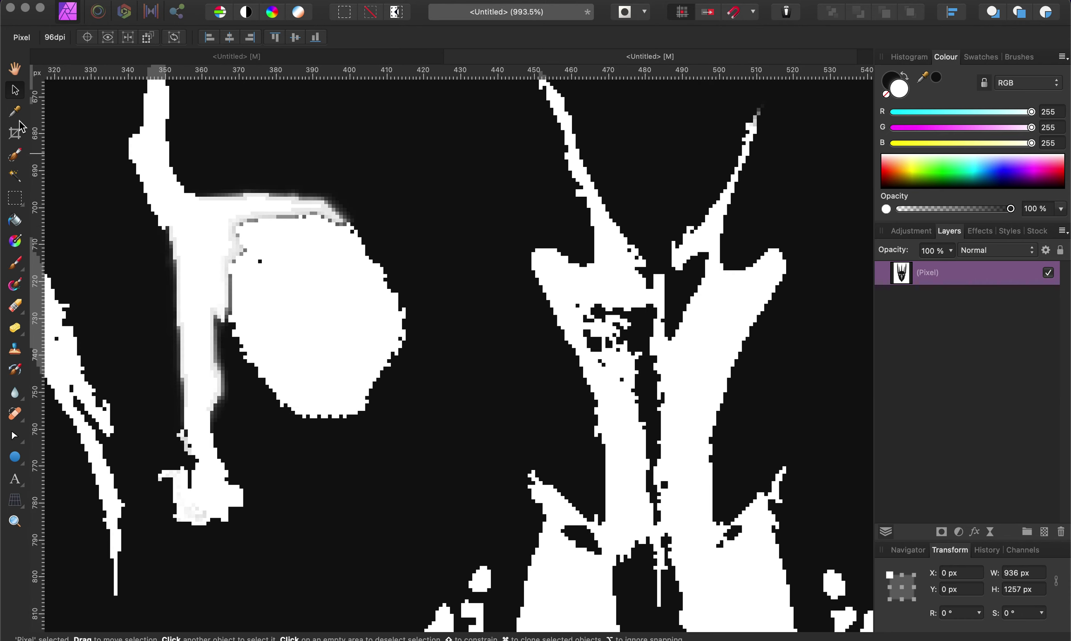
pyautogui.click(14, 263)
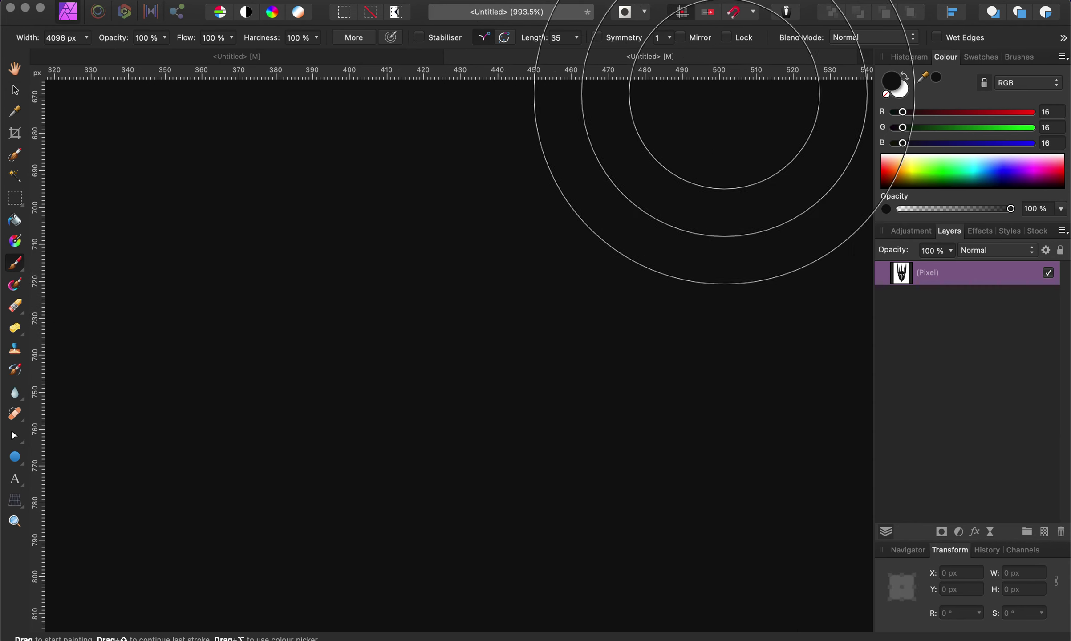
pyautogui.click(48, 54)
pyautogui.moveTo(221, 342)
pyautogui.mouseDown()
pyautogui.moveTo(209, 387)
pyautogui.moveTo(237, 487)
pyautogui.moveTo(234, 419)
pyautogui.mouseUp()
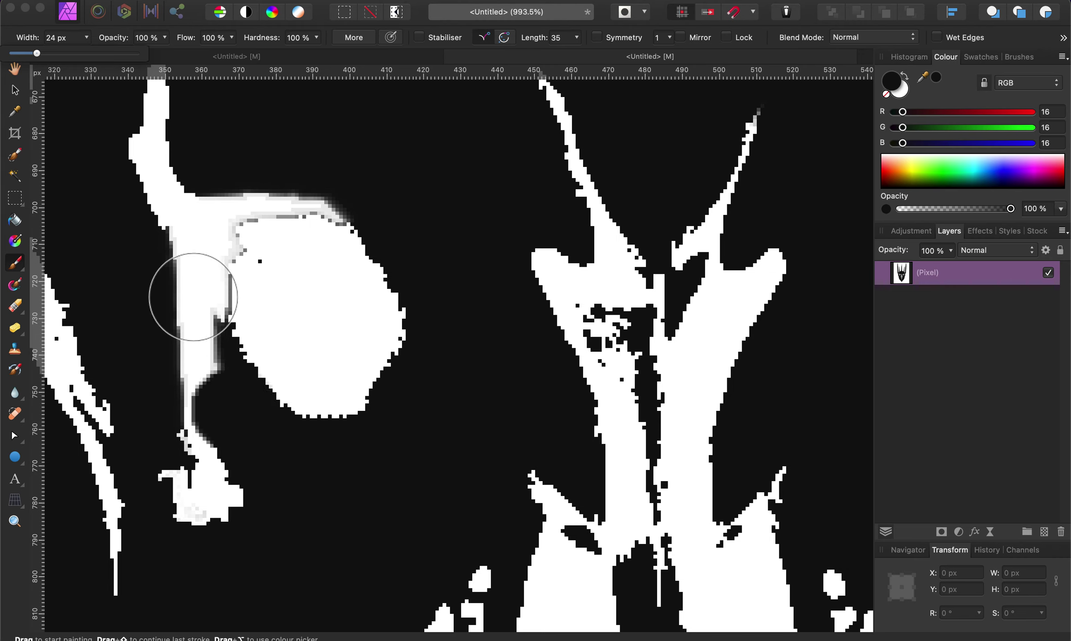
pyautogui.press('super+z')
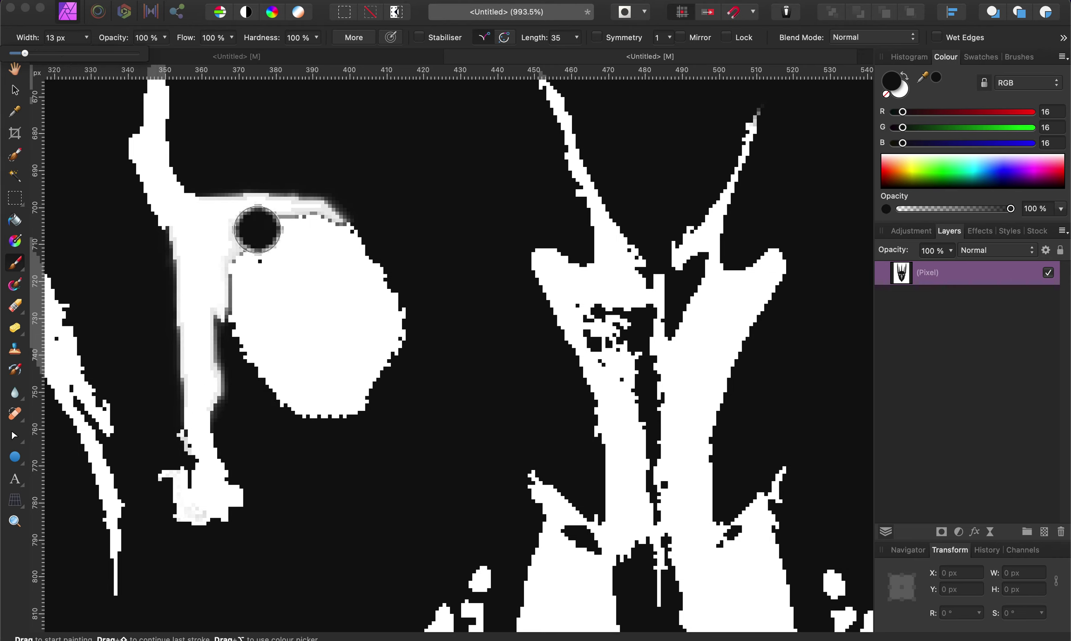
# Trim the outer and lower edges of the left eye hole in near-black (RGB 16, 16, 16) with a 13 px brush.
pyautogui.moveTo(287, 209); pyautogui.dragTo(285, 184)
pyautogui.press('super+z')
pyautogui.moveTo(380, 231)
pyautogui.mouseDown()
pyautogui.moveTo(410, 315)
pyautogui.moveTo(408, 375)
pyautogui.mouseUp()
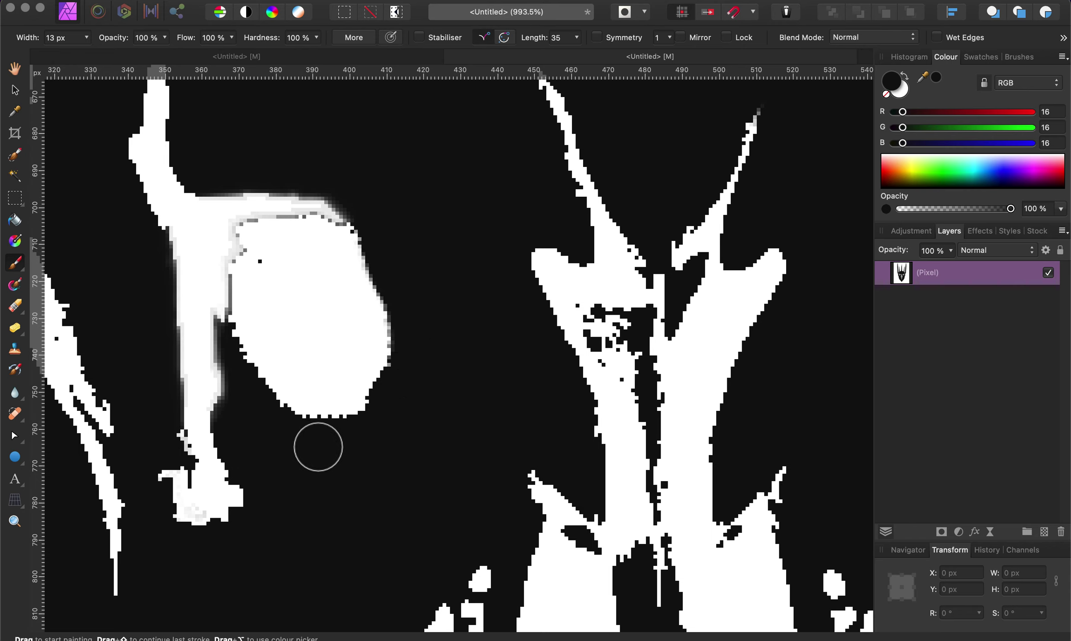
pyautogui.moveTo(246, 395)
pyautogui.mouseDown()
pyautogui.moveTo(230, 348)
pyautogui.moveTo(271, 409)
pyautogui.moveTo(351, 426)
pyautogui.moveTo(380, 415)
pyautogui.moveTo(427, 355)
pyautogui.mouseUp()
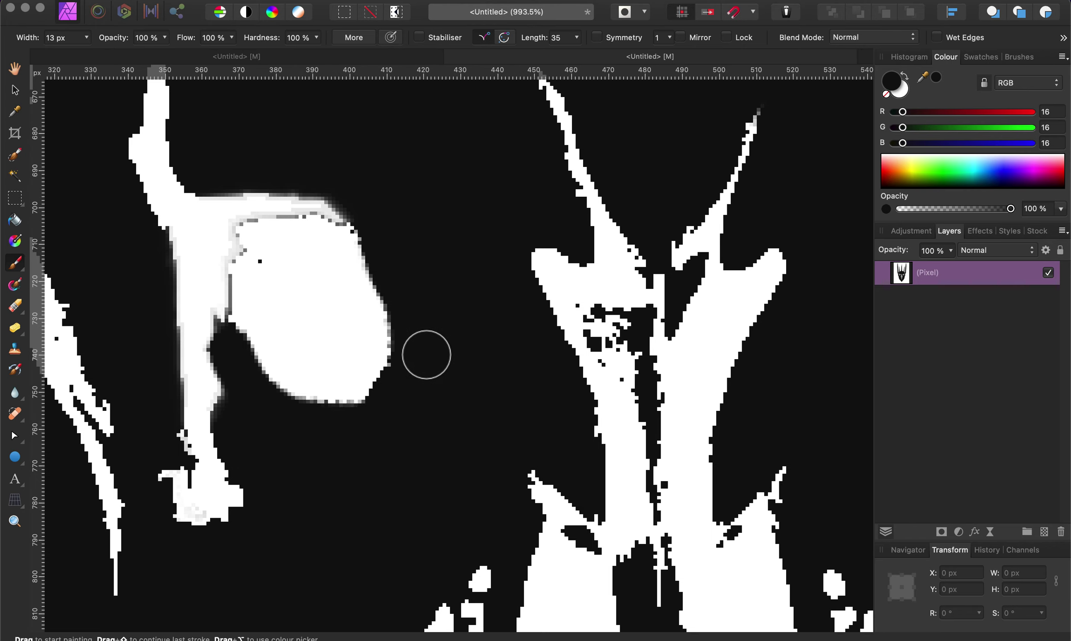
# Narrow the lower part of the white recess beside the left eye hole and taper its end in near-black.
pyautogui.moveTo(230, 415)
pyautogui.mouseDown()
pyautogui.moveTo(221, 352)
pyautogui.moveTo(241, 473)
pyautogui.mouseUp()
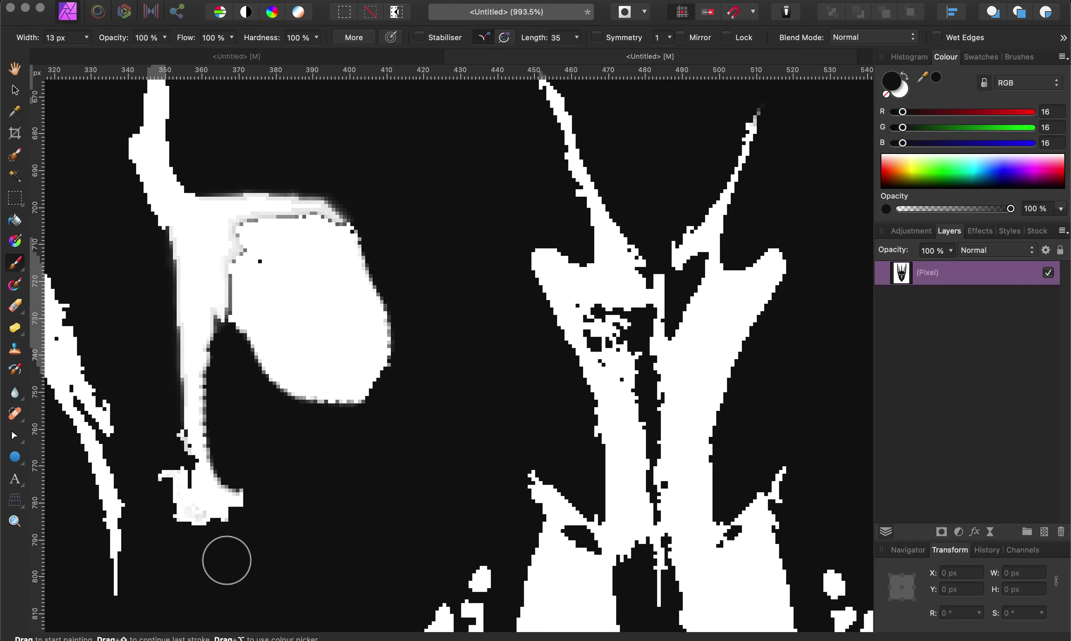
pyautogui.moveTo(227, 560)
pyautogui.mouseDown()
pyautogui.moveTo(161, 498)
pyautogui.moveTo(150, 464)
pyautogui.moveTo(214, 545)
pyautogui.mouseUp()
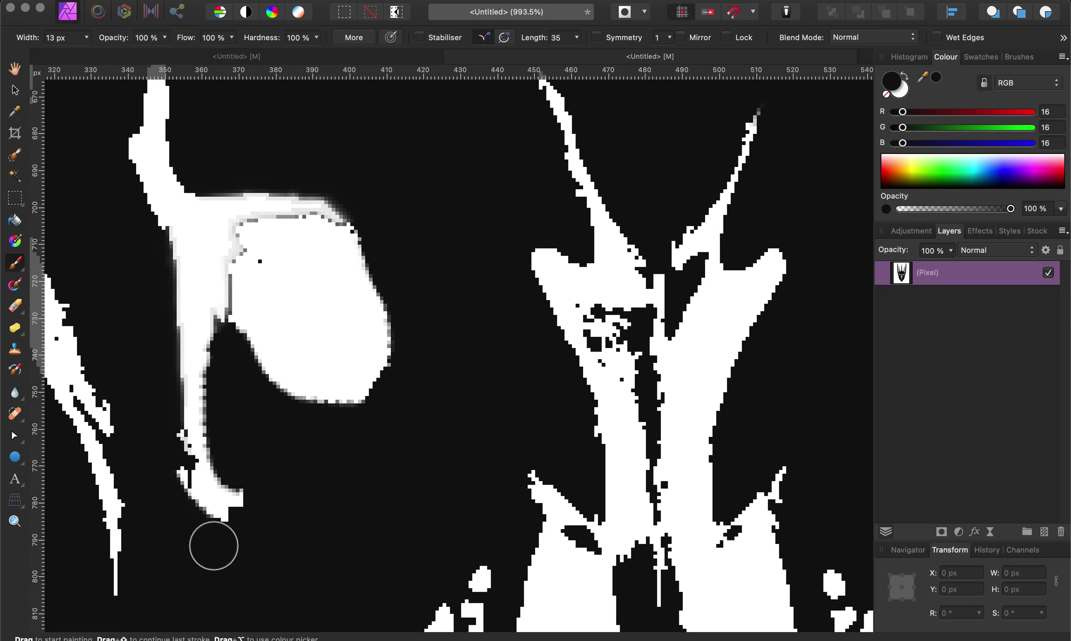
pyautogui.moveTo(161, 446); pyautogui.dragTo(181, 520)
pyautogui.moveTo(157, 449)
pyautogui.mouseDown()
pyautogui.moveTo(176, 488)
pyautogui.moveTo(251, 550)
pyautogui.moveTo(254, 517)
pyautogui.moveTo(224, 426)
pyautogui.mouseUp()
# Set the brush width to 7 px and paint near-black over the white strip at the top of the nose ridge.
pyautogui.scroll(5, 224, 426)
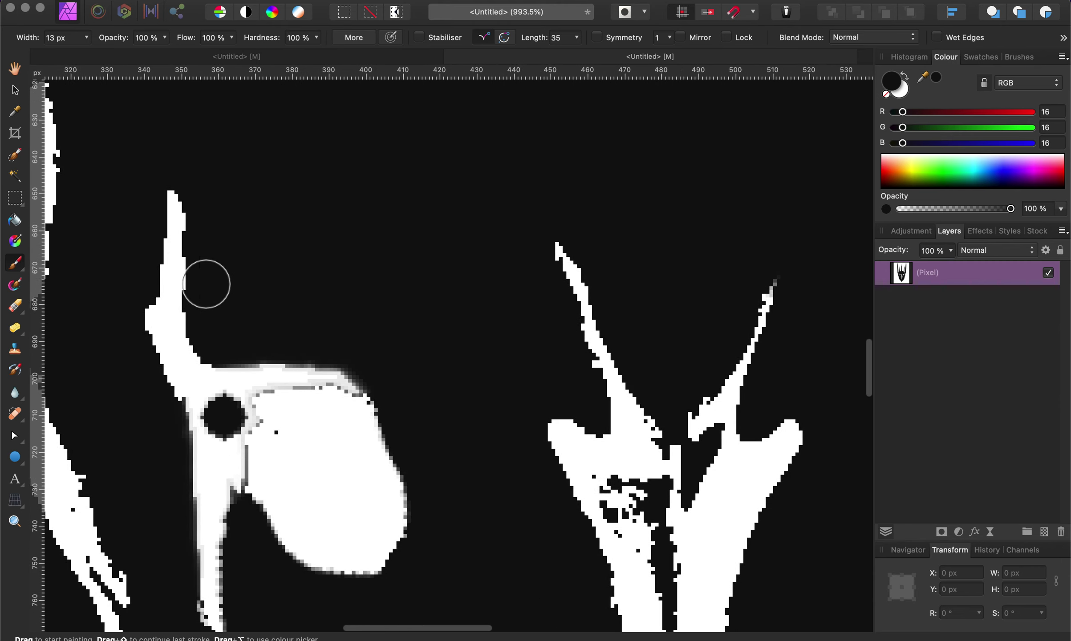
pyautogui.scroll(-6, 442, 371)
pyautogui.hscroll(6, 442, 370)
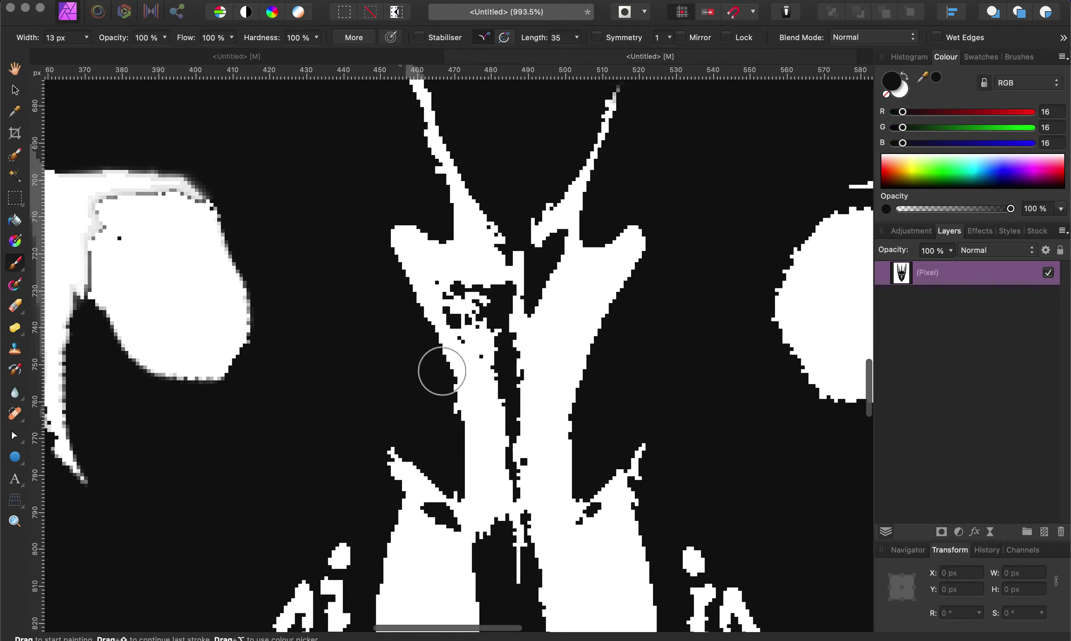
pyautogui.click(435, 224)
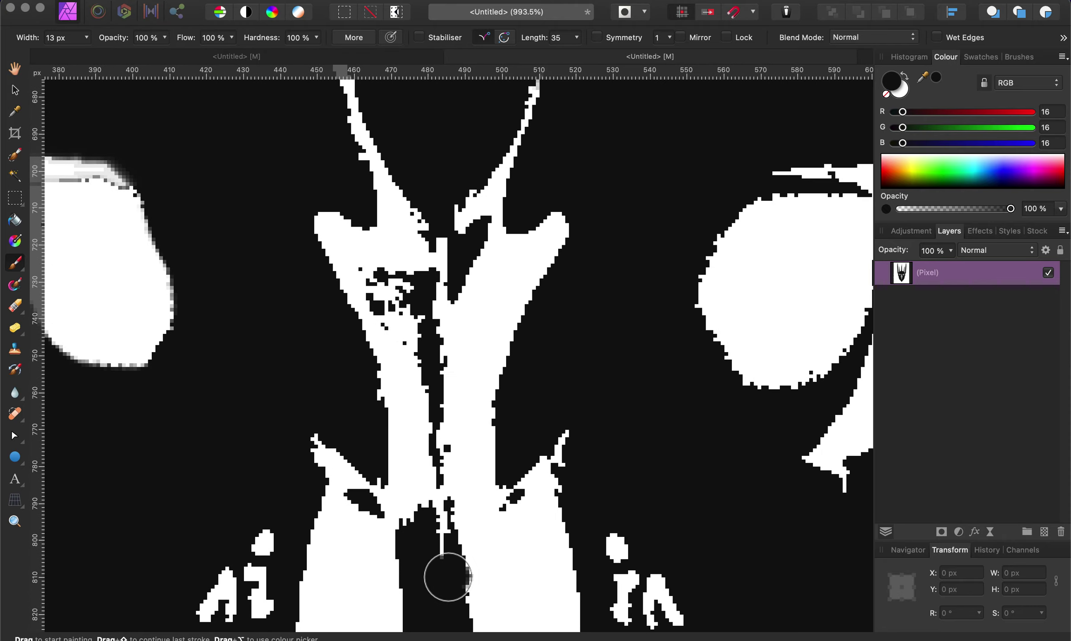
pyautogui.scroll(-6, 475, 488)
pyautogui.hscroll(1, 475, 488)
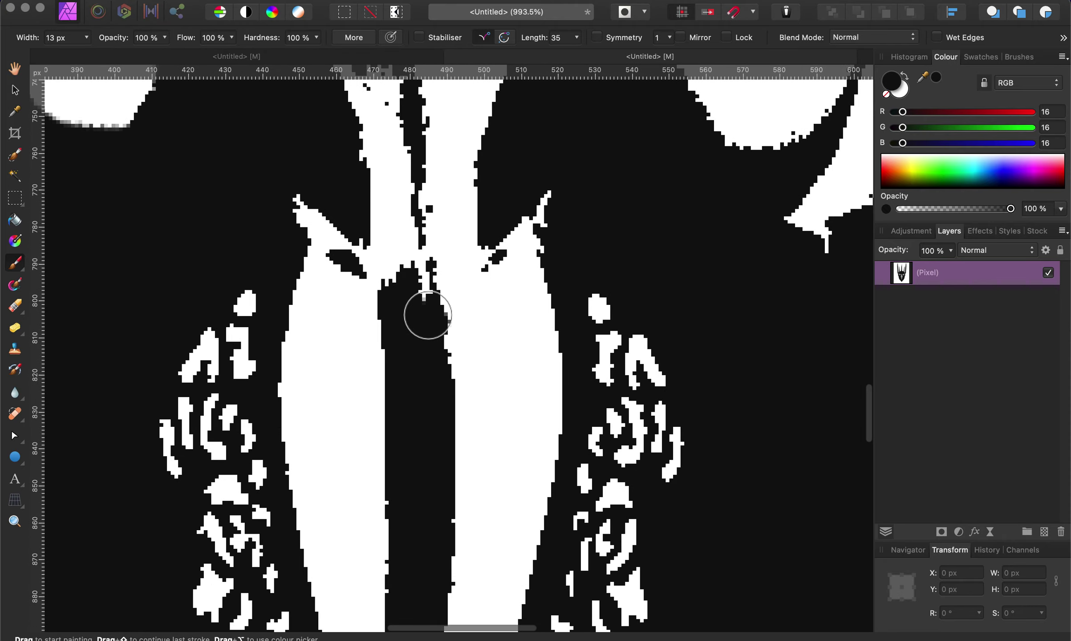
pyautogui.scroll(10, 426, 311)
pyautogui.scroll(-3, 434, 339)
pyautogui.hscroll(1, 434, 339)
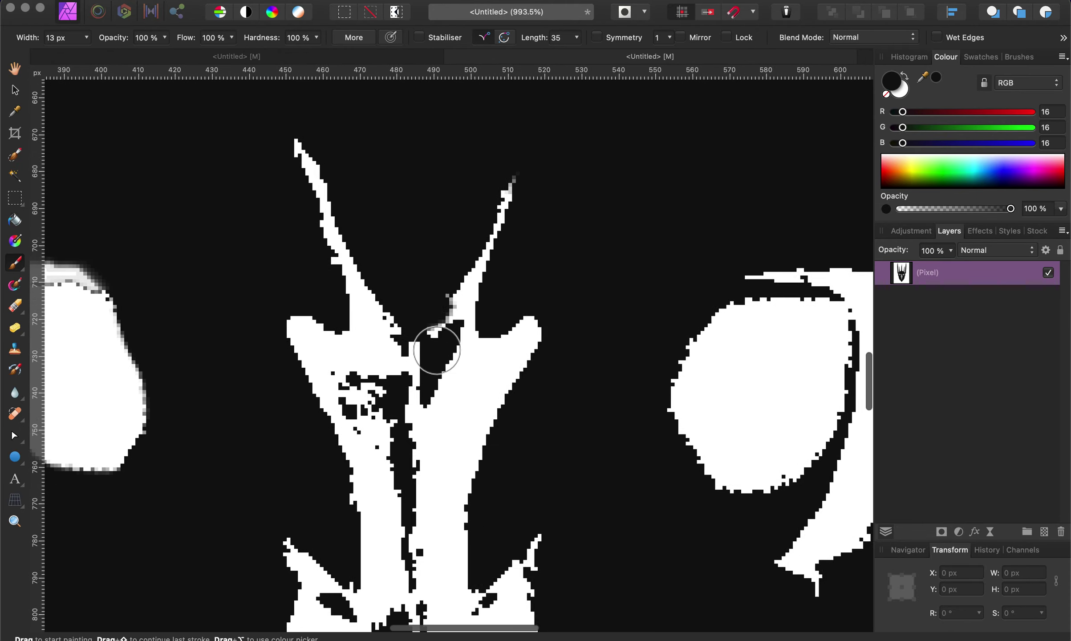
pyautogui.click(87, 37)
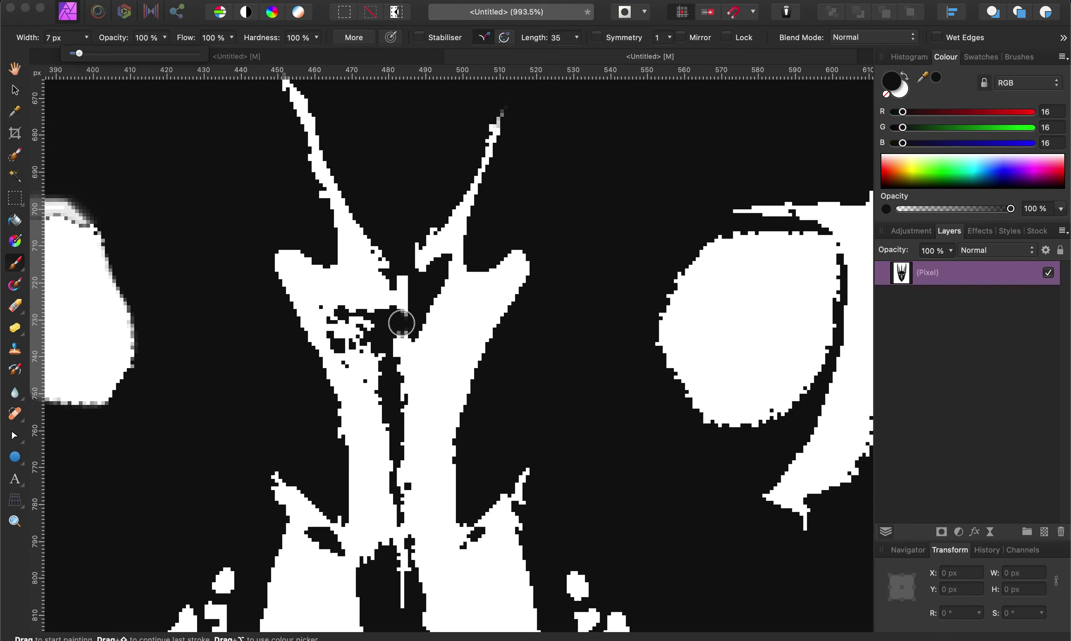
pyautogui.moveTo(404, 336); pyautogui.dragTo(379, 292)
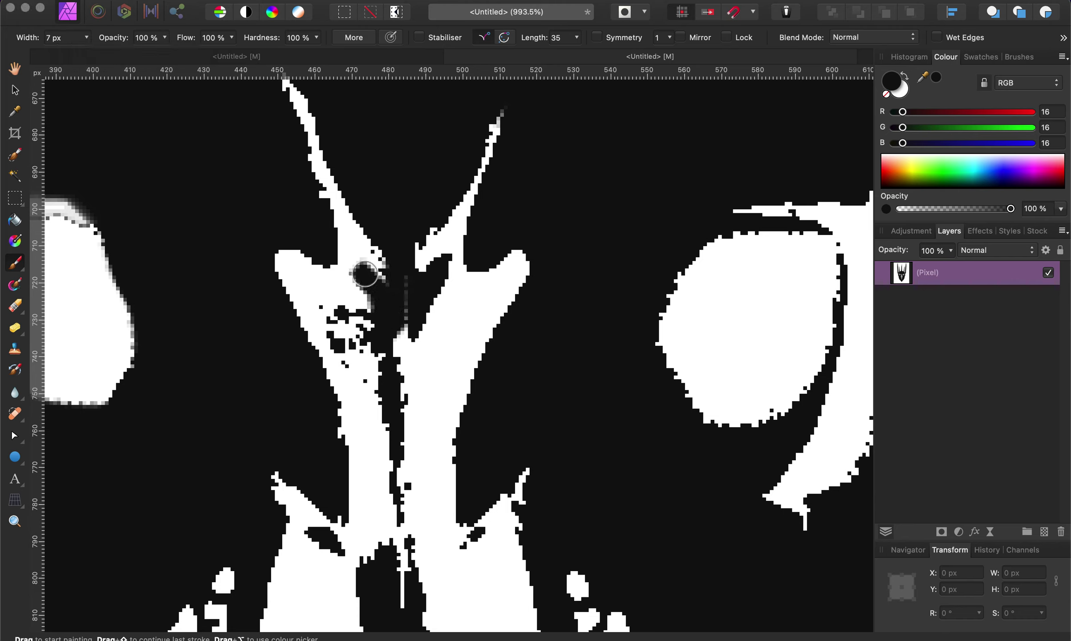
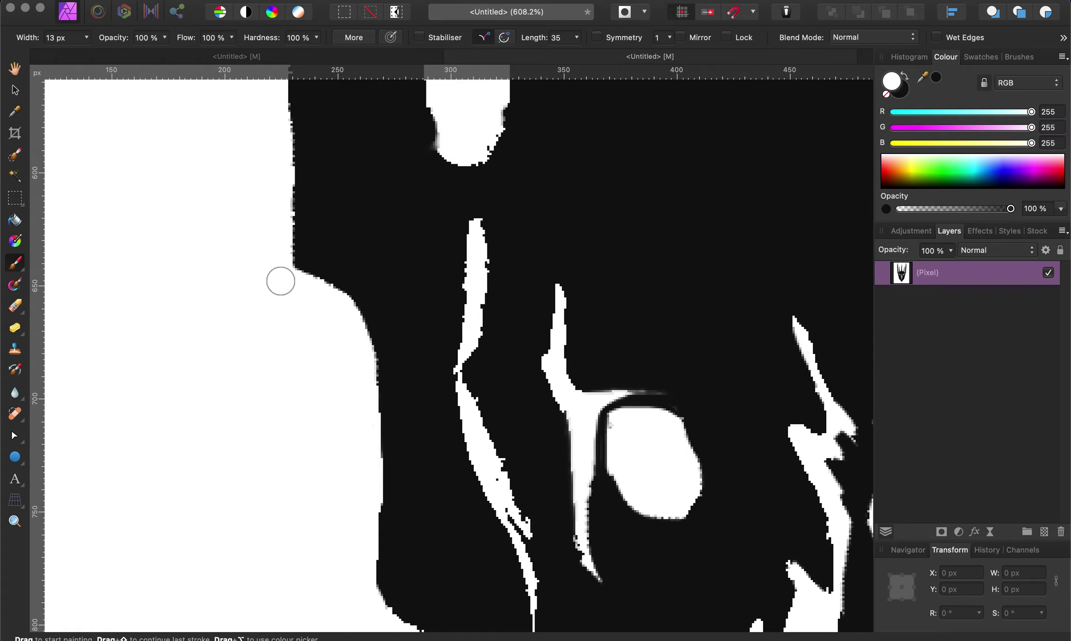
# Examine the eye, nose and cheek openings up close and across the whole silhouette for remaining flaws.
pyautogui.scroll(-10, 281, 282)
pyautogui.hscroll(10, 281, 281)
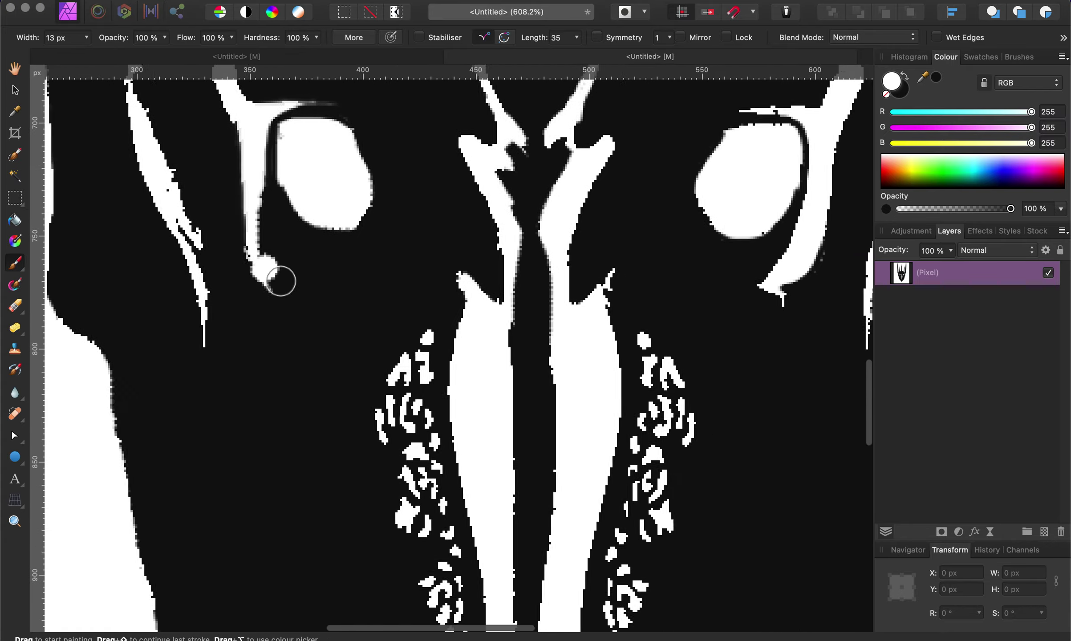
pyautogui.scroll(-10, 280, 281)
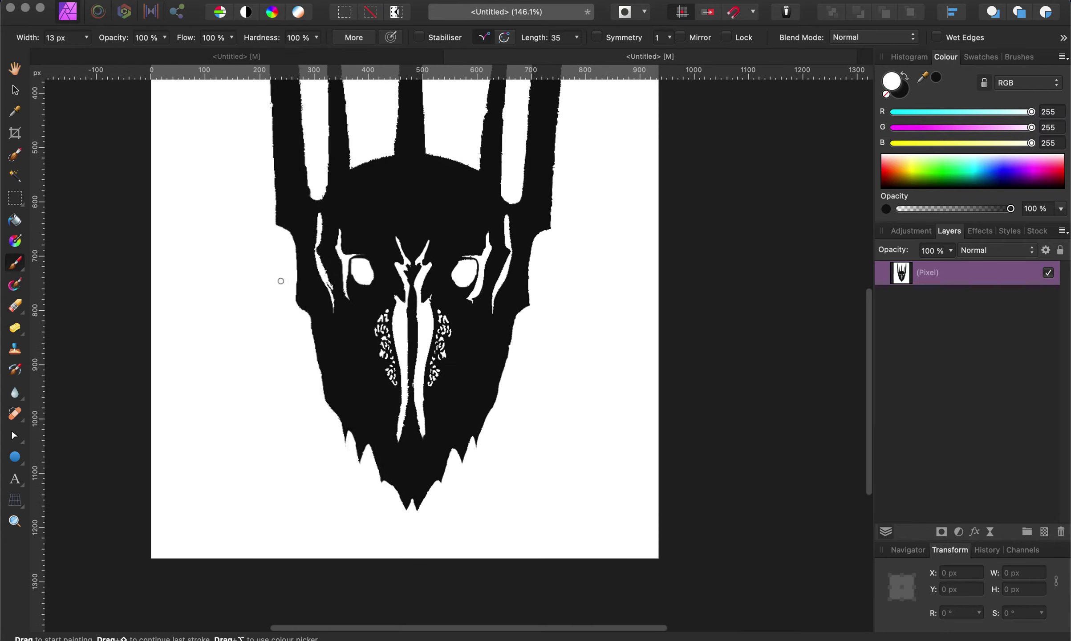
pyautogui.click(381, 281)
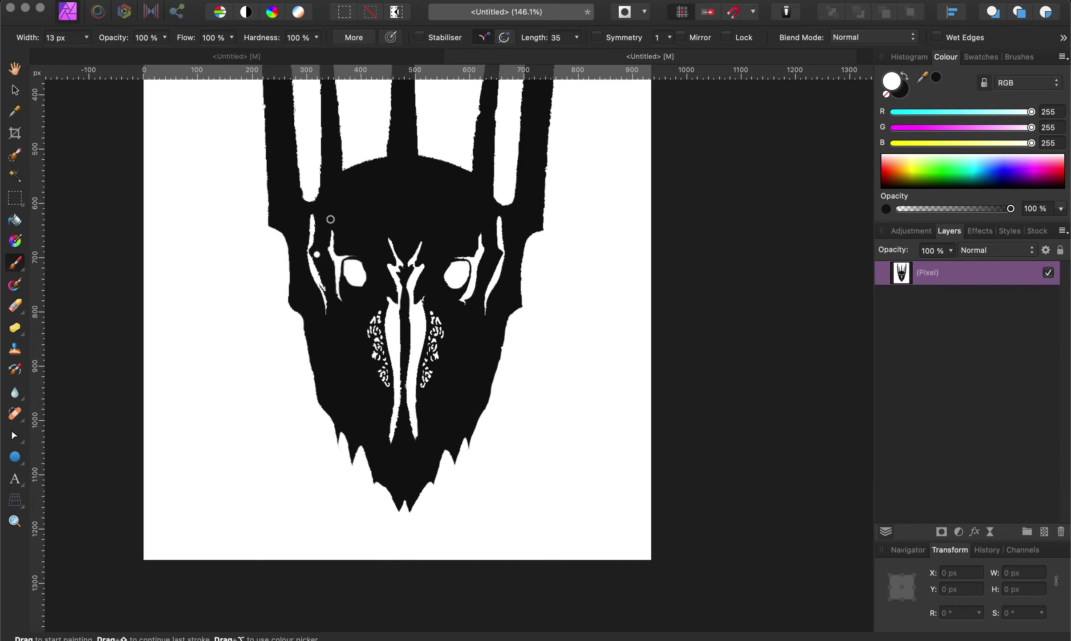
pyautogui.click(460, 392)
pyautogui.scroll(8, 409, 303)
pyautogui.scroll(3, 410, 304)
pyautogui.hscroll(-3, 409, 304)
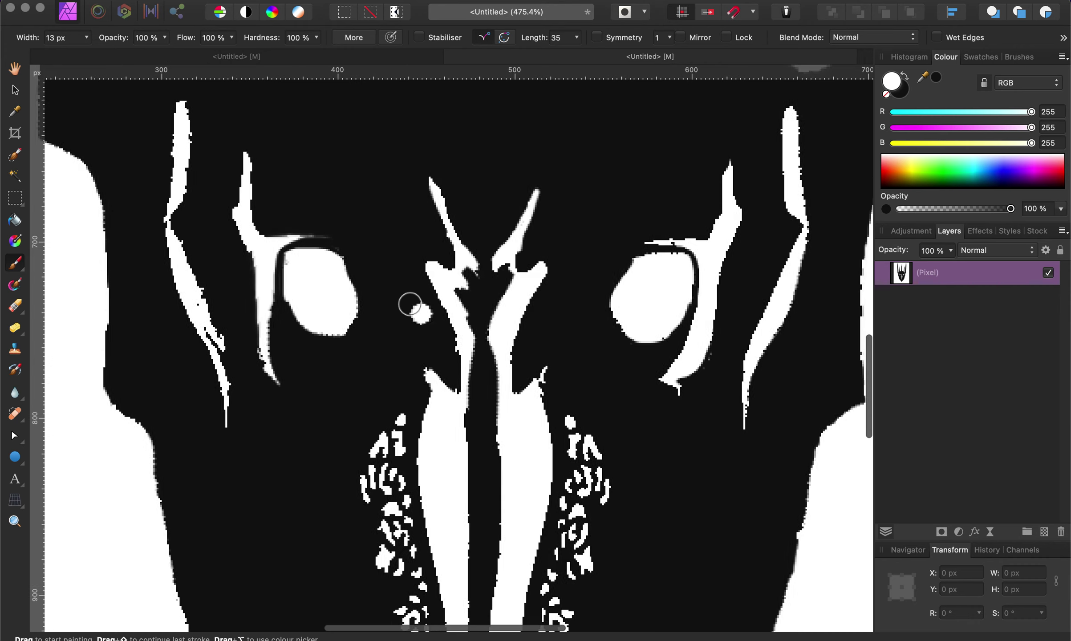
# Fill the dark gap in the lower part of the outer left recess with white using the 13 px brush.
pyautogui.hscroll(-4, 409, 304)
pyautogui.click(388, 316)
pyautogui.click(452, 371)
pyautogui.hscroll(3, 451, 370)
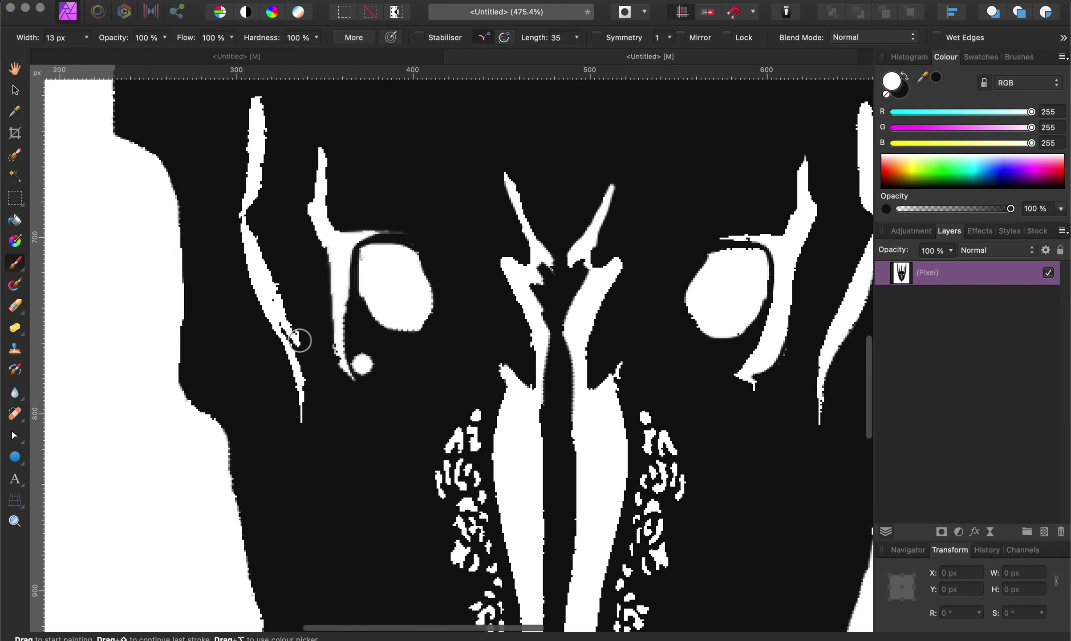
pyautogui.moveTo(281, 325); pyautogui.dragTo(295, 366)
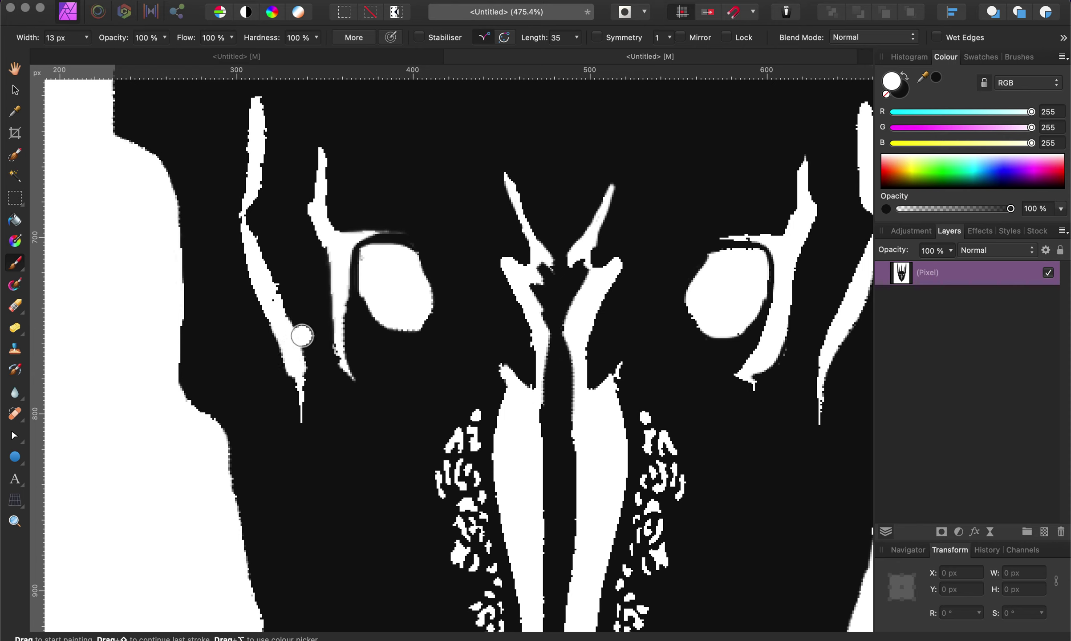
# Set the brush width to 6 px and smooth the upper edge of the outer left recess in white.
pyautogui.click(87, 37)
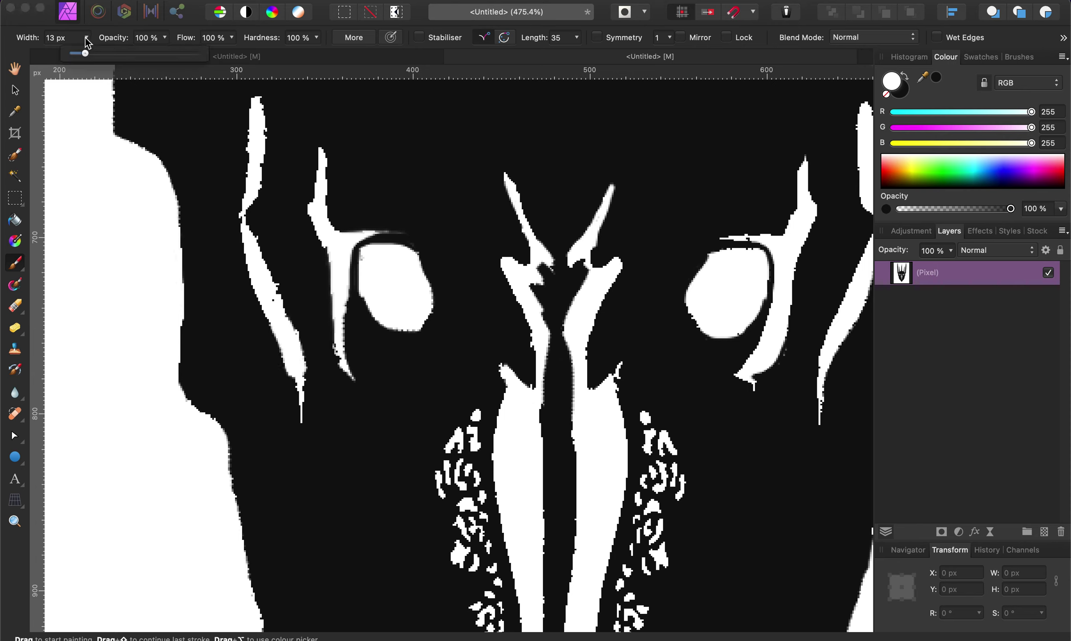
pyautogui.moveTo(83, 54); pyautogui.dragTo(78, 53)
pyautogui.click(265, 234)
pyautogui.click(258, 101)
pyautogui.moveTo(259, 136); pyautogui.dragTo(251, 206)
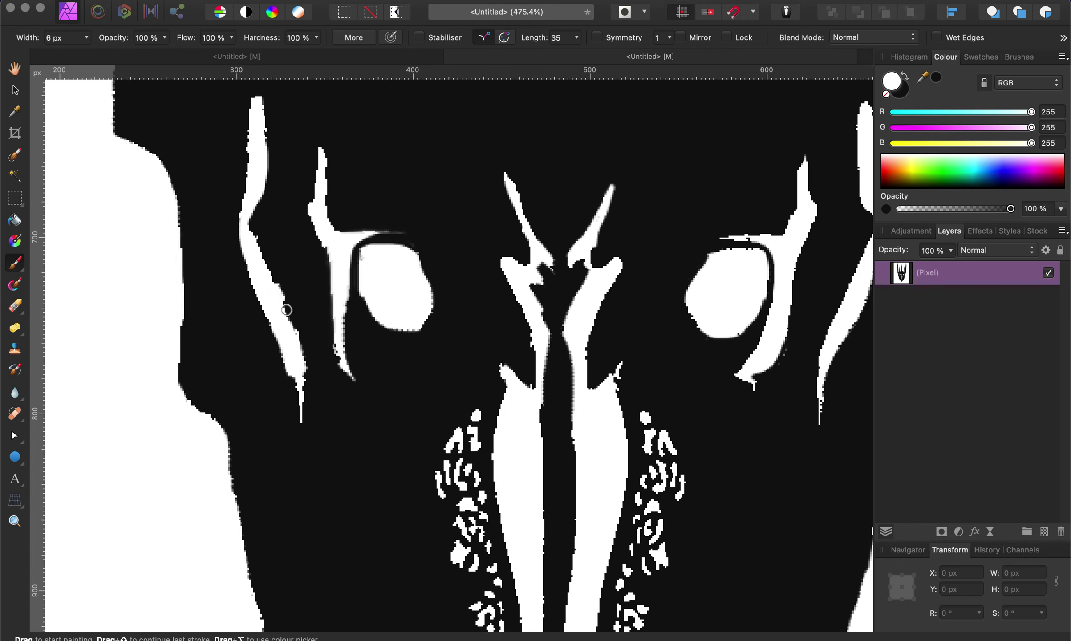
# Widen the lower end of the outer left recess in white and trim it to a point in near-black (RGB 16, 16, 16).
pyautogui.moveTo(297, 376)
pyautogui.mouseDown()
pyautogui.moveTo(306, 427)
pyautogui.moveTo(305, 370)
pyautogui.mouseUp()
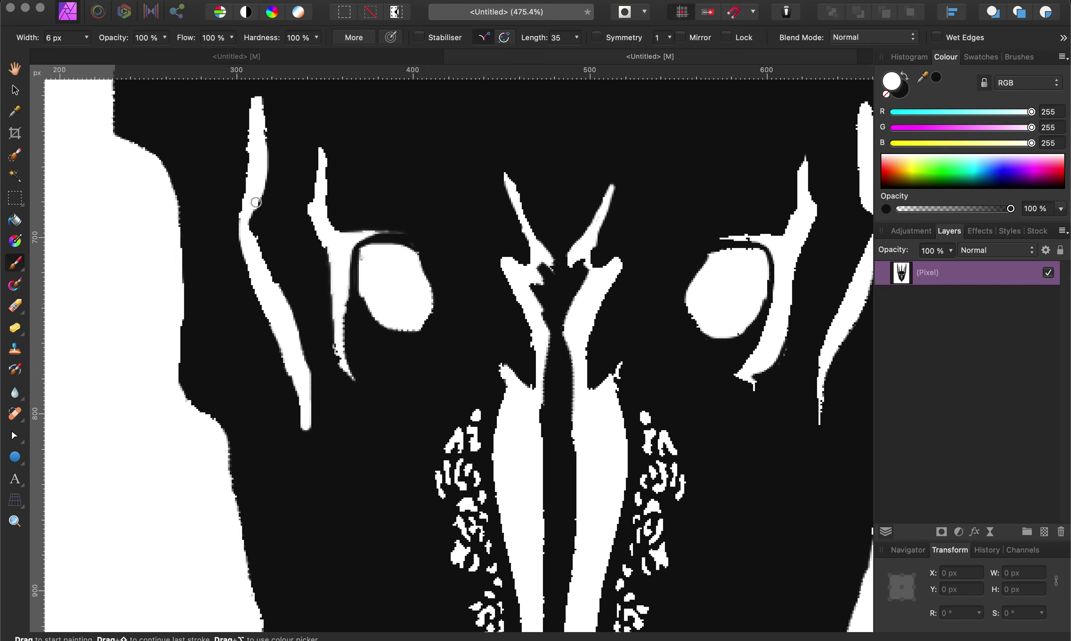
pyautogui.click(905, 74)
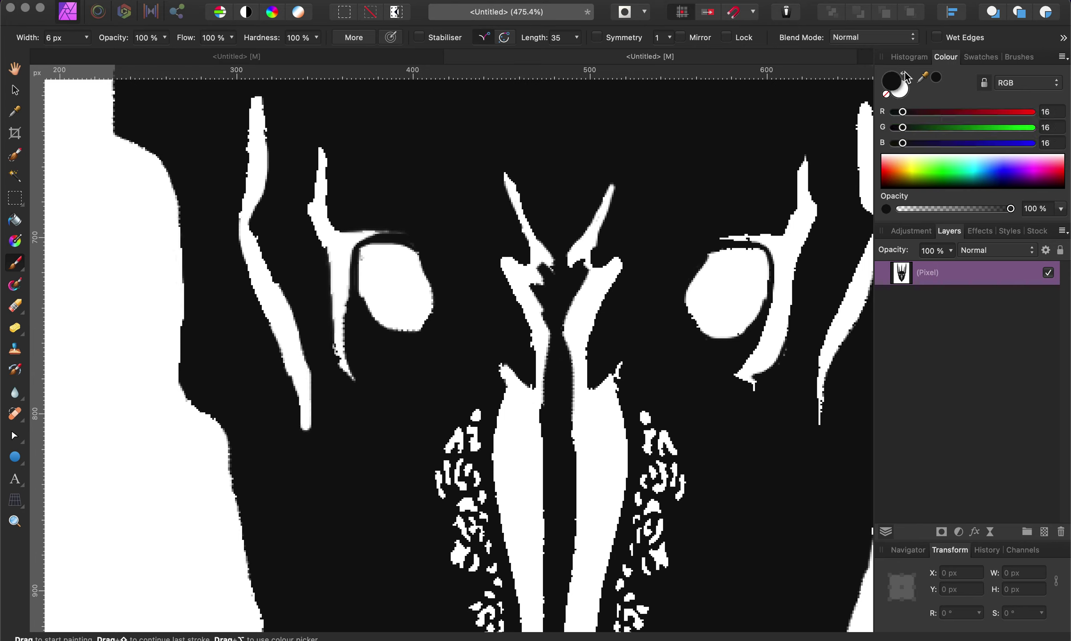
pyautogui.moveTo(306, 435)
pyautogui.mouseDown()
pyautogui.moveTo(323, 375)
pyautogui.moveTo(295, 360)
pyautogui.moveTo(307, 349)
pyautogui.moveTo(306, 445)
pyautogui.mouseUp()
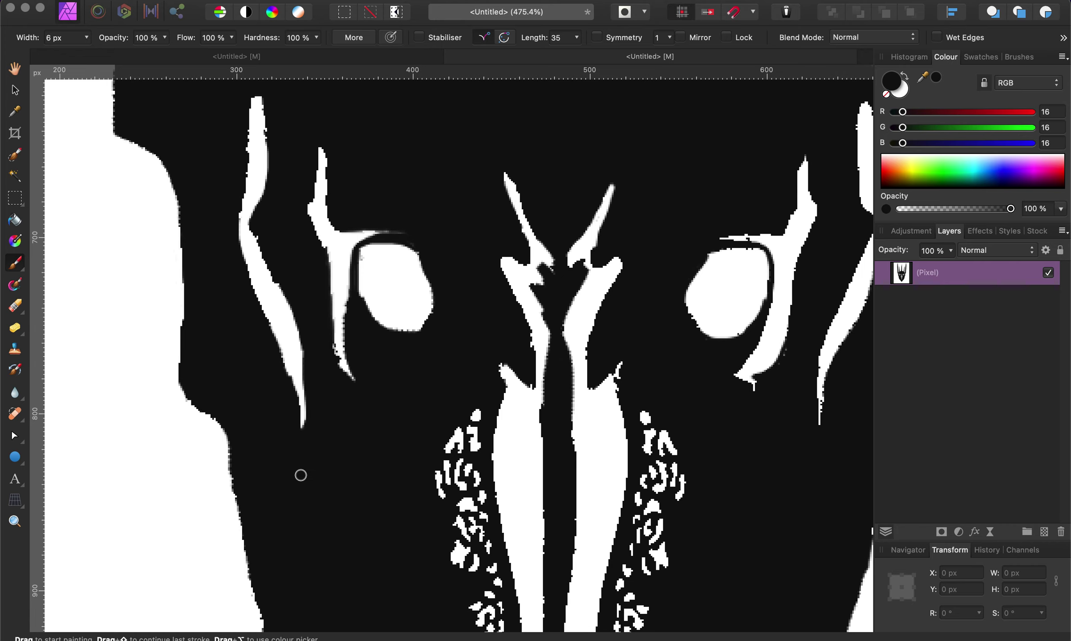
# Examine the full silhouette, from the crown spikes down to the chin, at several magnifications.
pyautogui.scroll(-5, 301, 475)
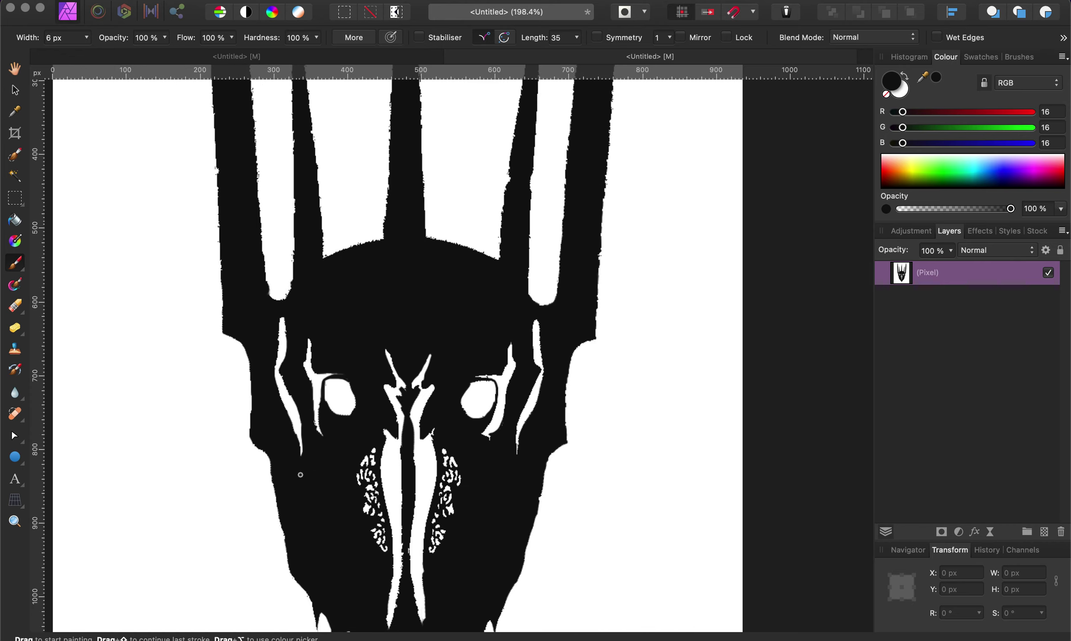
pyautogui.scroll(5, 300, 475)
pyautogui.hscroll(-5, 300, 475)
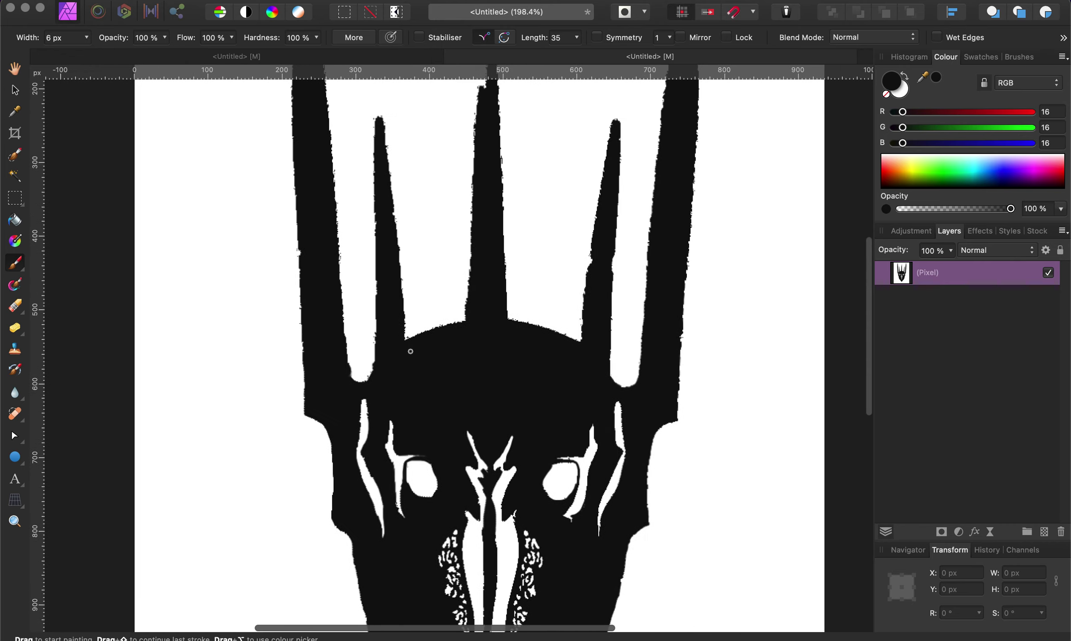
pyautogui.scroll(-3, 411, 351)
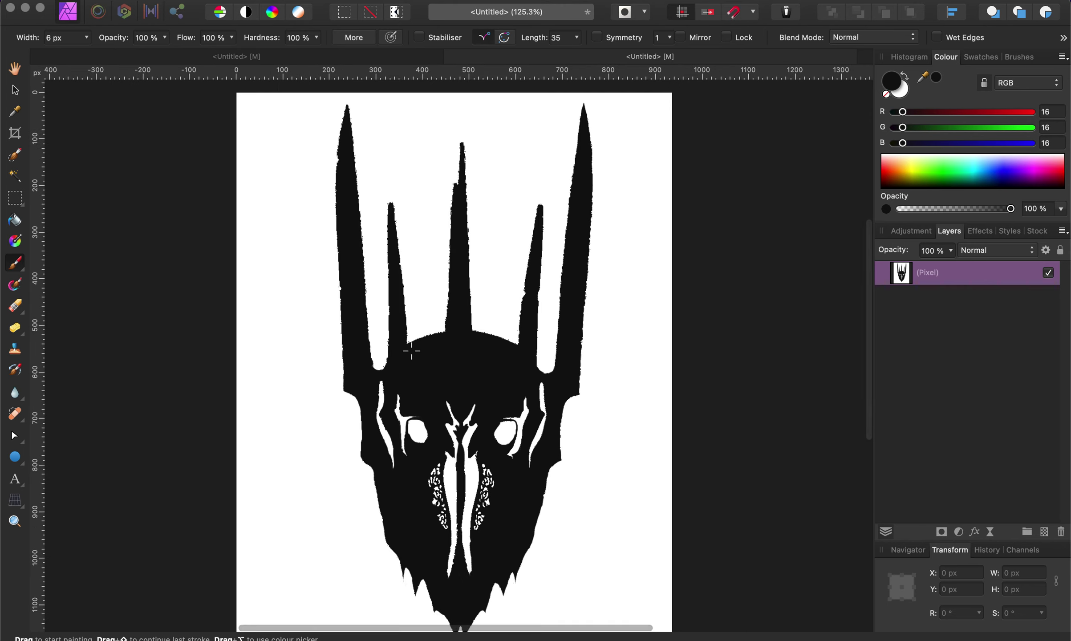
pyautogui.scroll(-2, 411, 351)
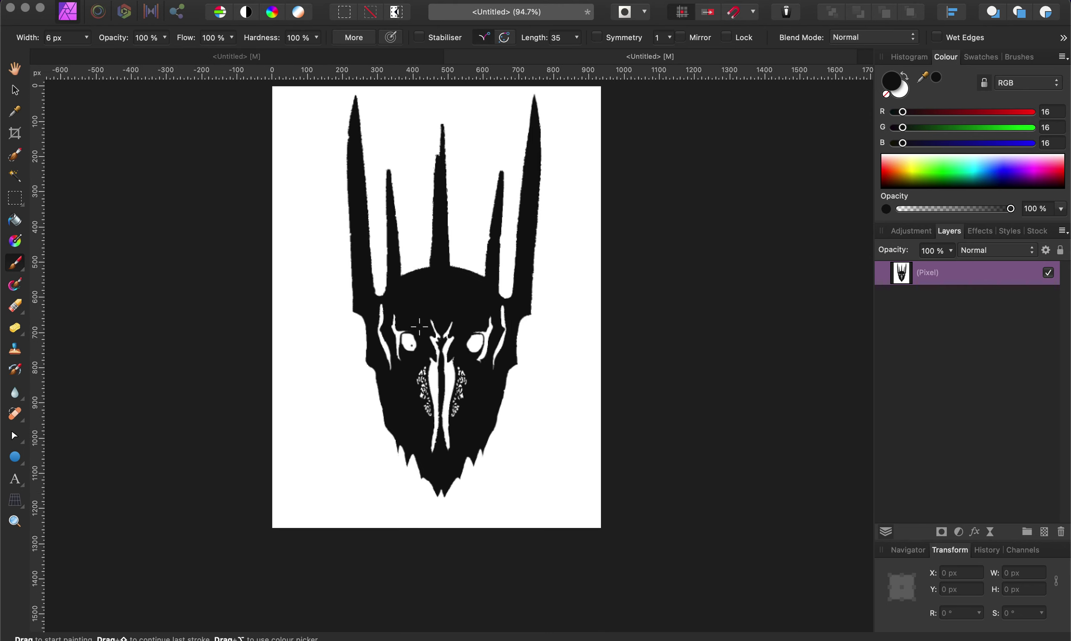
pyautogui.scroll(6, 483, 339)
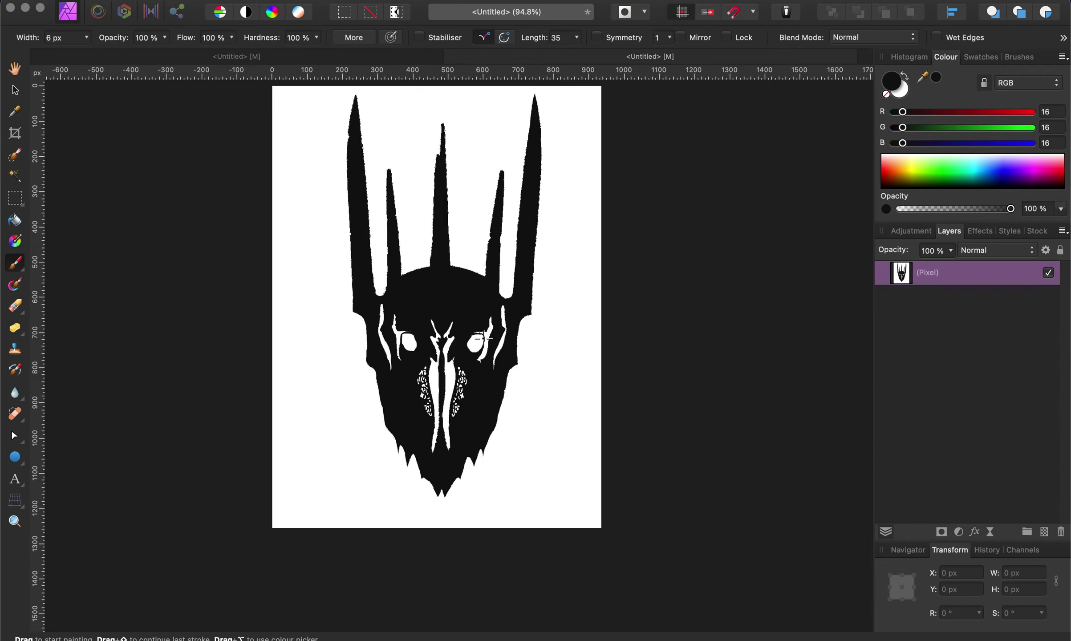
pyautogui.scroll(-4, 483, 338)
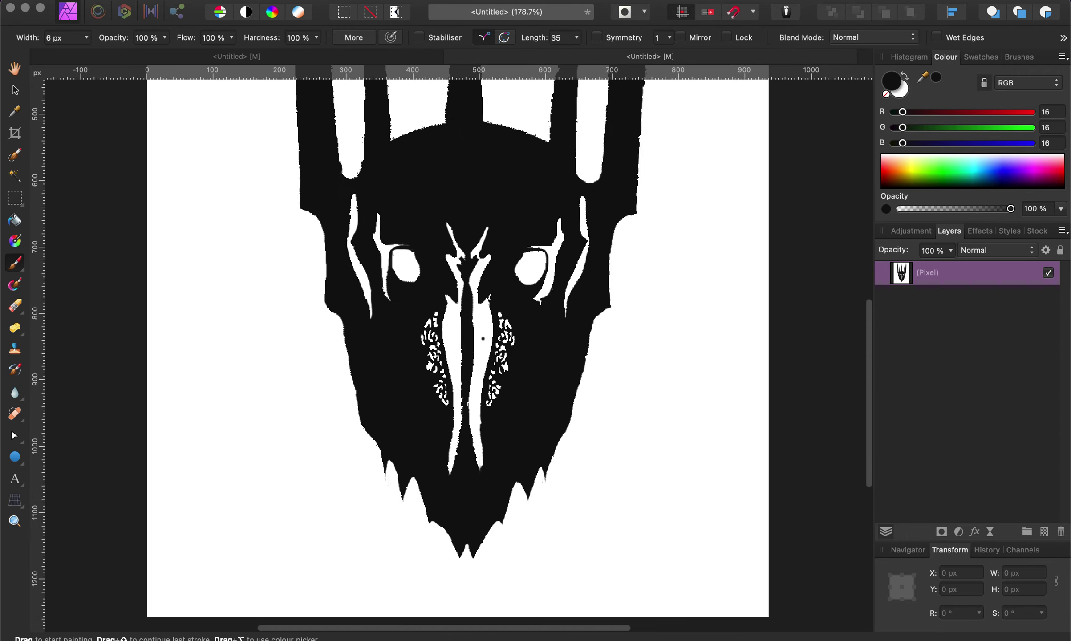
pyautogui.scroll(-4, 446, 317)
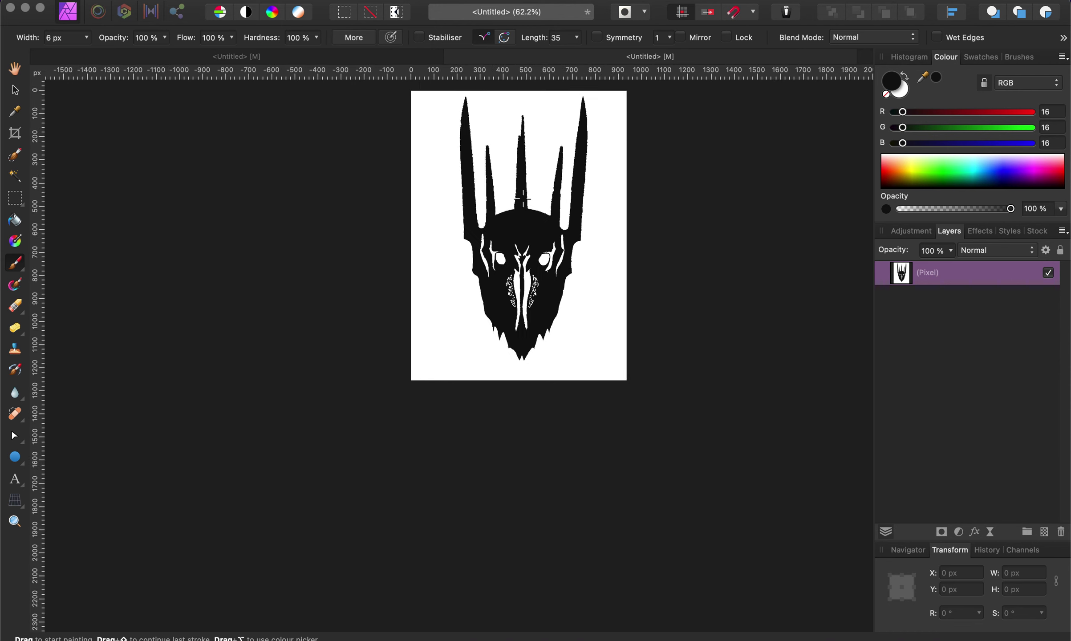
pyautogui.scroll(3, 523, 199)
pyautogui.hscroll(3, 523, 199)
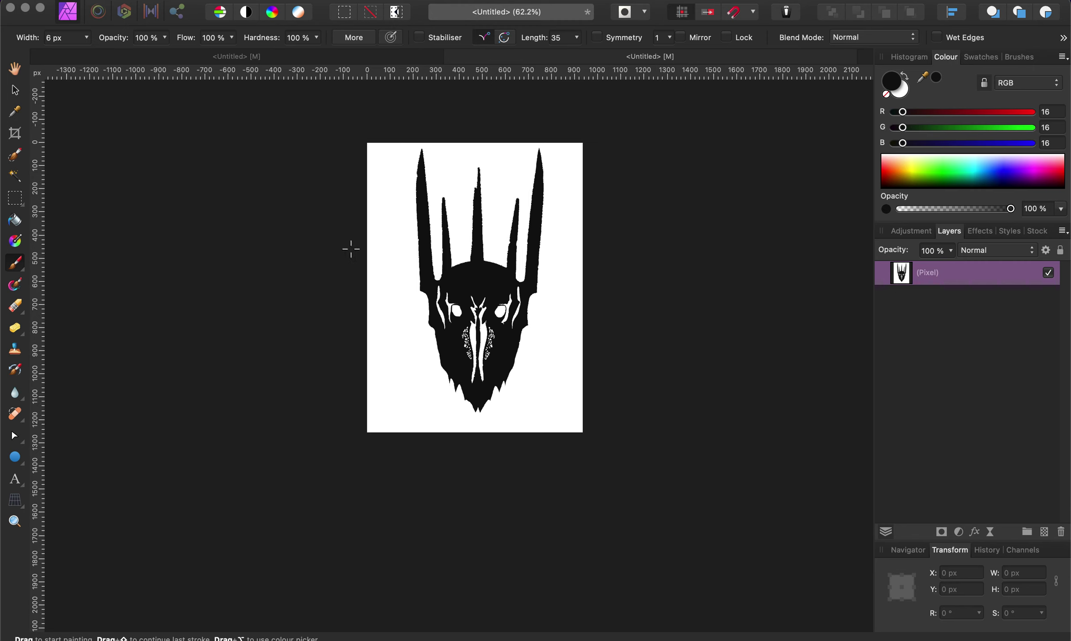
# Select the shadows of the helmet layer by tonal range and switch to the document containing the black circle.
pyautogui.click(348, 0)
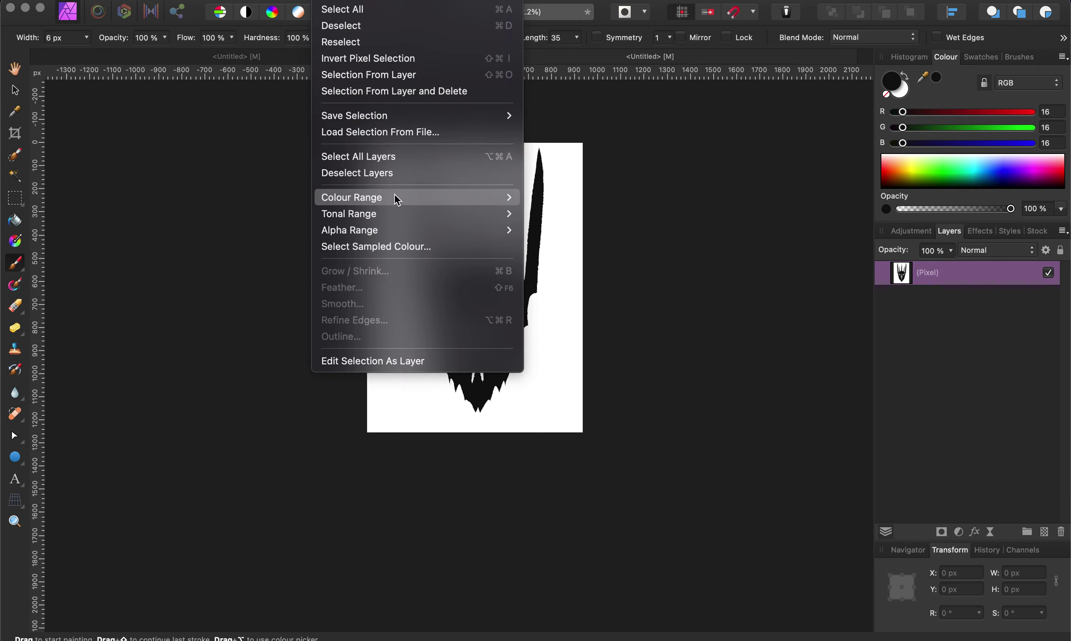
pyautogui.moveTo(394, 212)
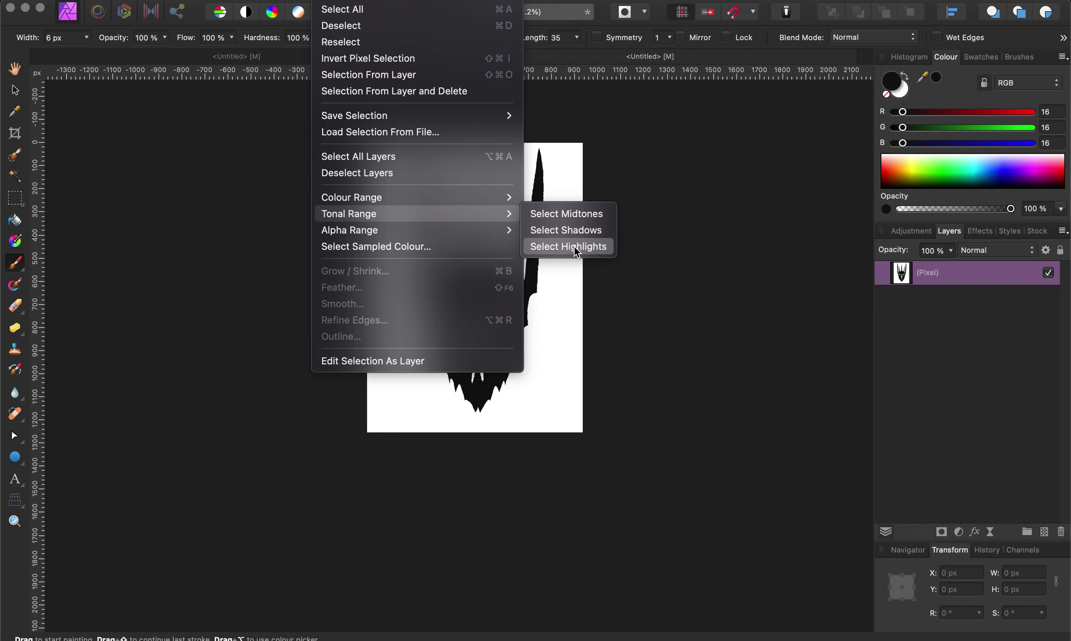
pyautogui.click(576, 227)
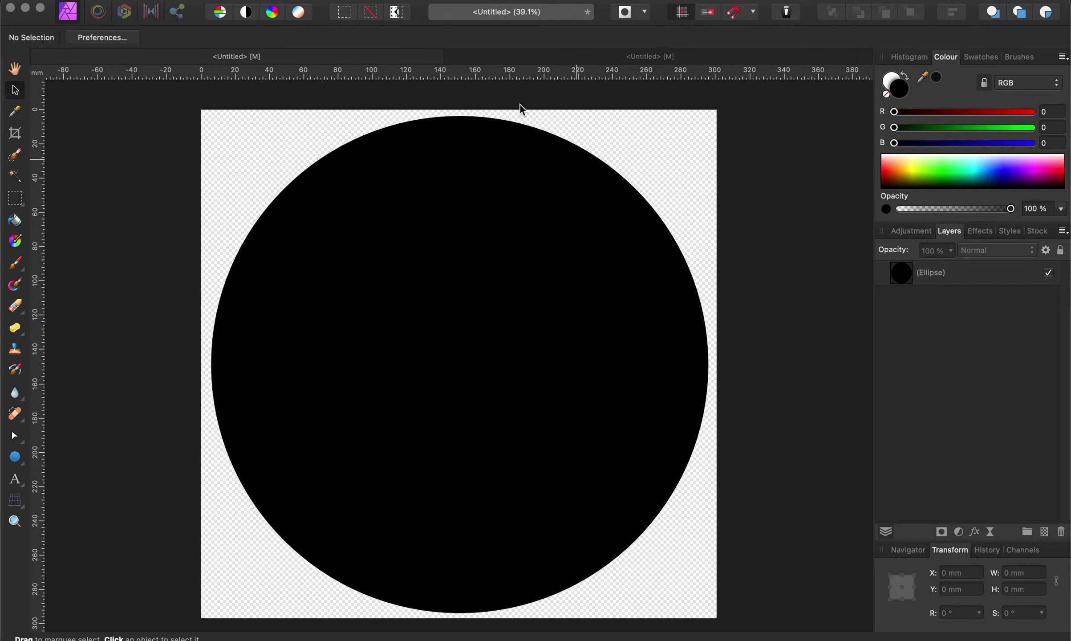
pyautogui.scroll(-5, 481, 264)
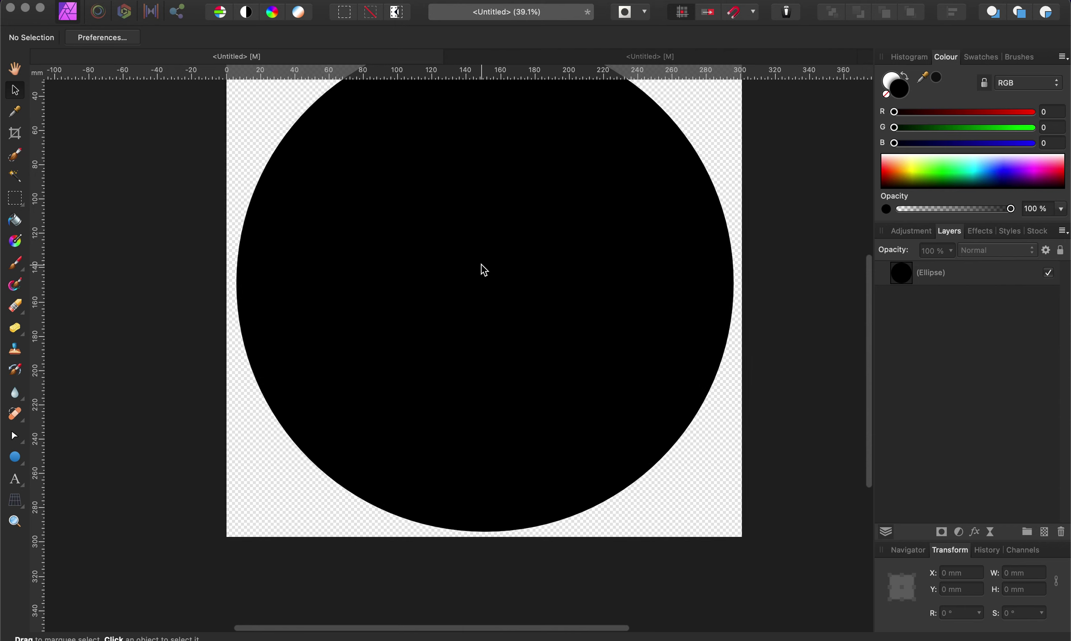
# Duplicate the black ellipse as a white circle 265 mm wide and 265 mm high.
pyautogui.rightClick(945, 273)
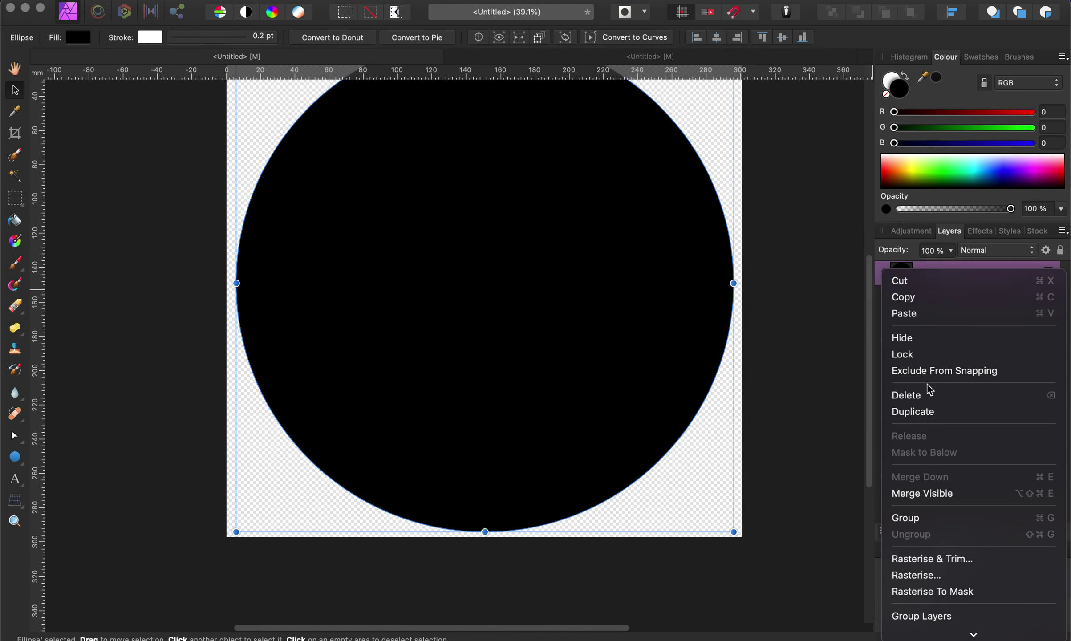
pyautogui.click(929, 412)
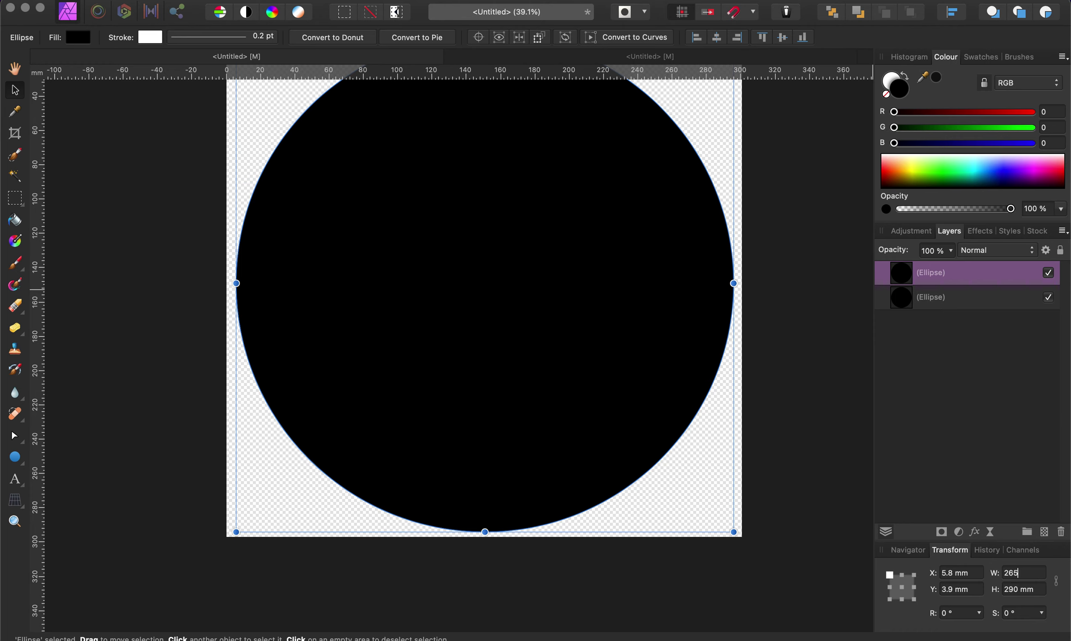
pyautogui.write('265')
pyautogui.click(1017, 589)
pyautogui.write('265')
pyautogui.press('Return')
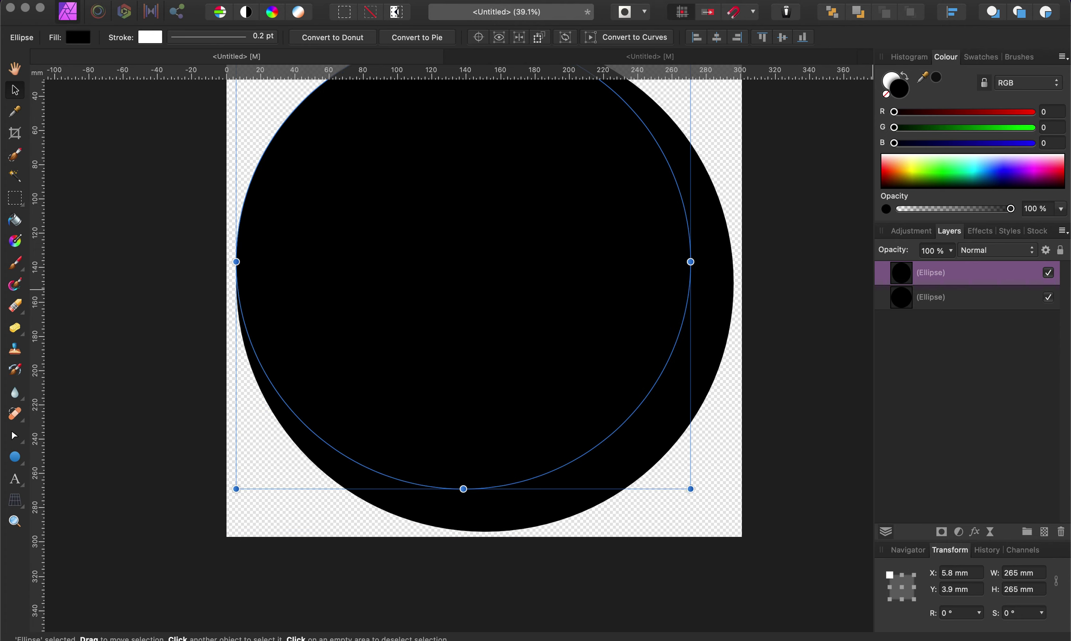
pyautogui.moveTo(918, 179); pyautogui.dragTo(928, 151)
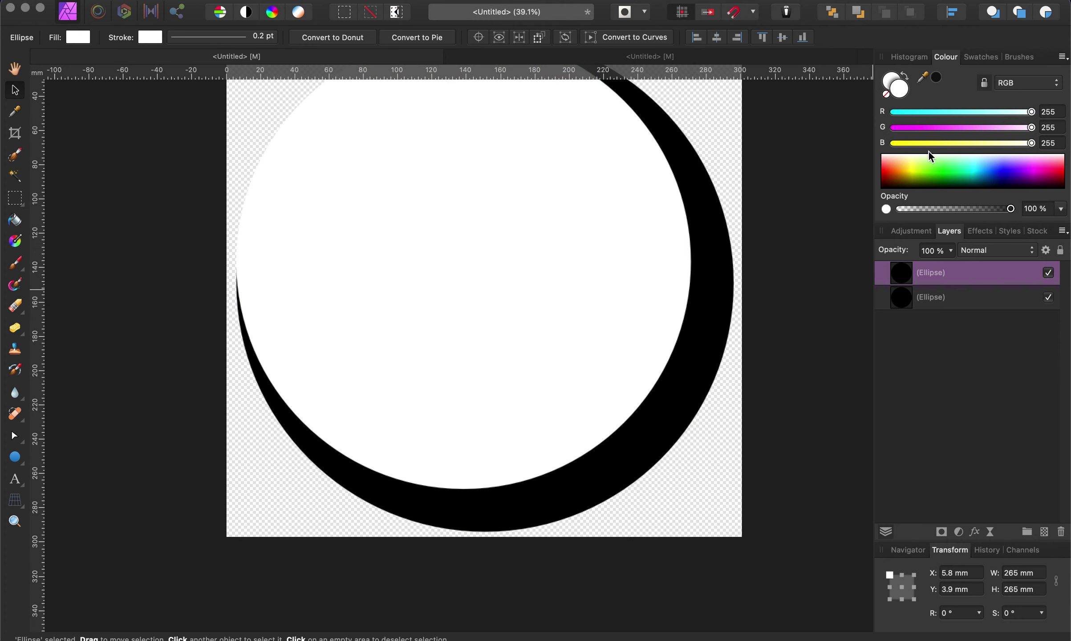
# Align the larger black circle to the horizontal centre and vertical middle of the canvas.
pyautogui.click(719, 305)
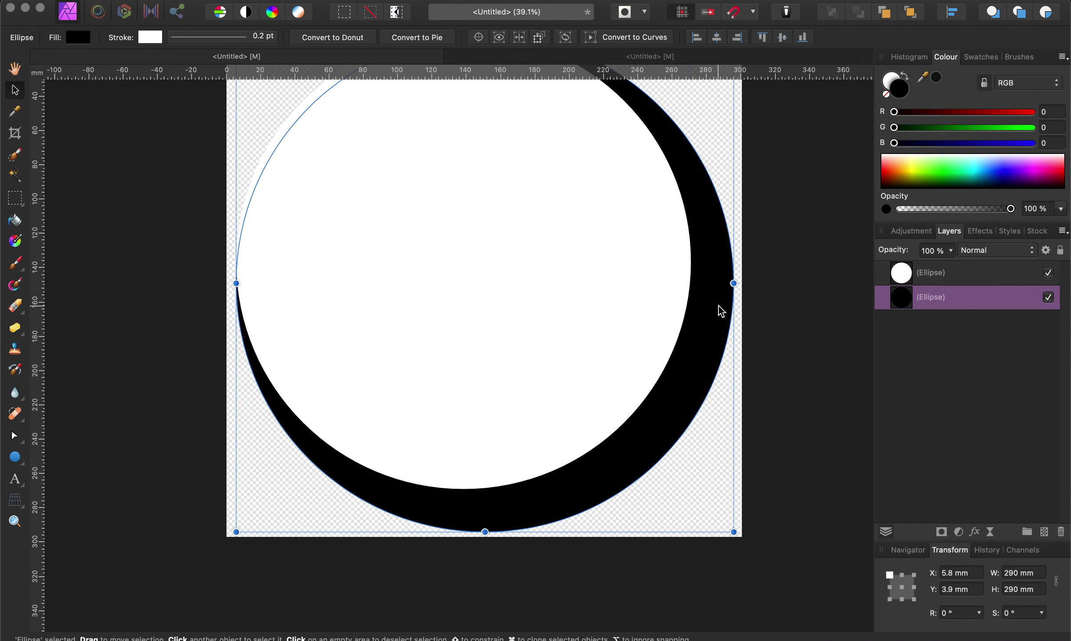
pyautogui.rightClick(719, 306)
pyautogui.moveTo(787, 502)
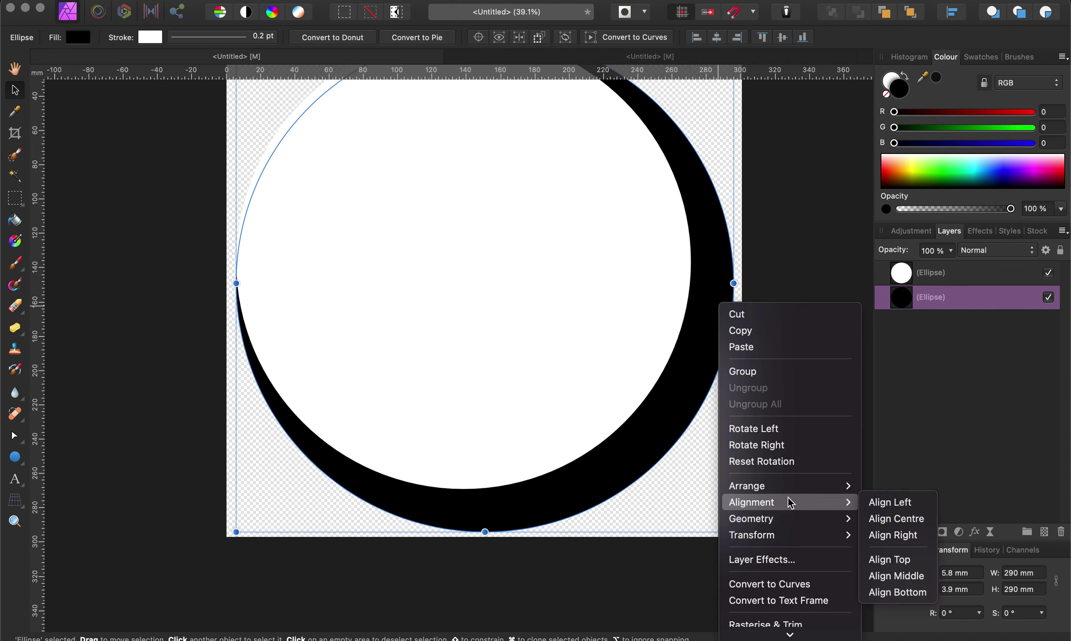
pyautogui.click(876, 521)
pyautogui.rightClick(681, 394)
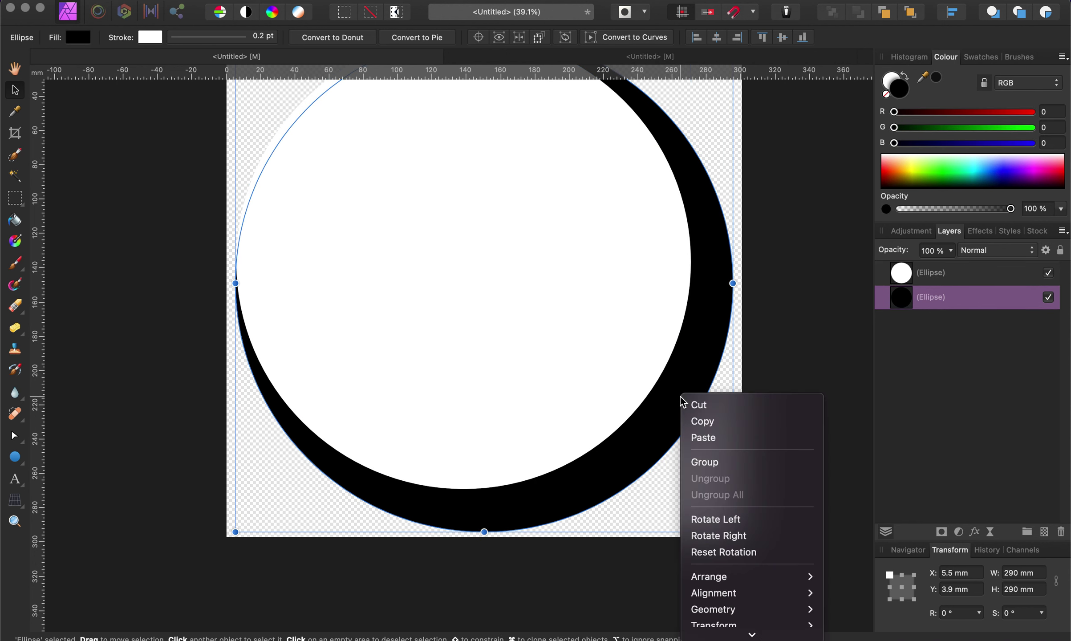
pyautogui.moveTo(758, 594)
pyautogui.click(856, 614)
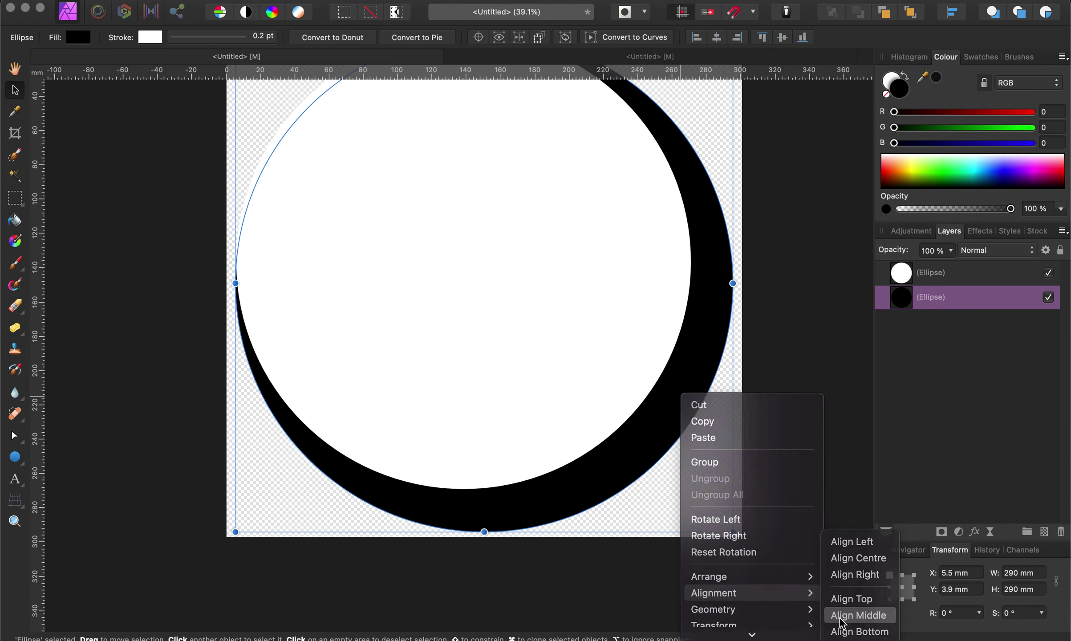
# Centre the white circle horizontally and vertically on the canvas and deselect it.
pyautogui.rightClick(599, 376)
pyautogui.click(565, 296)
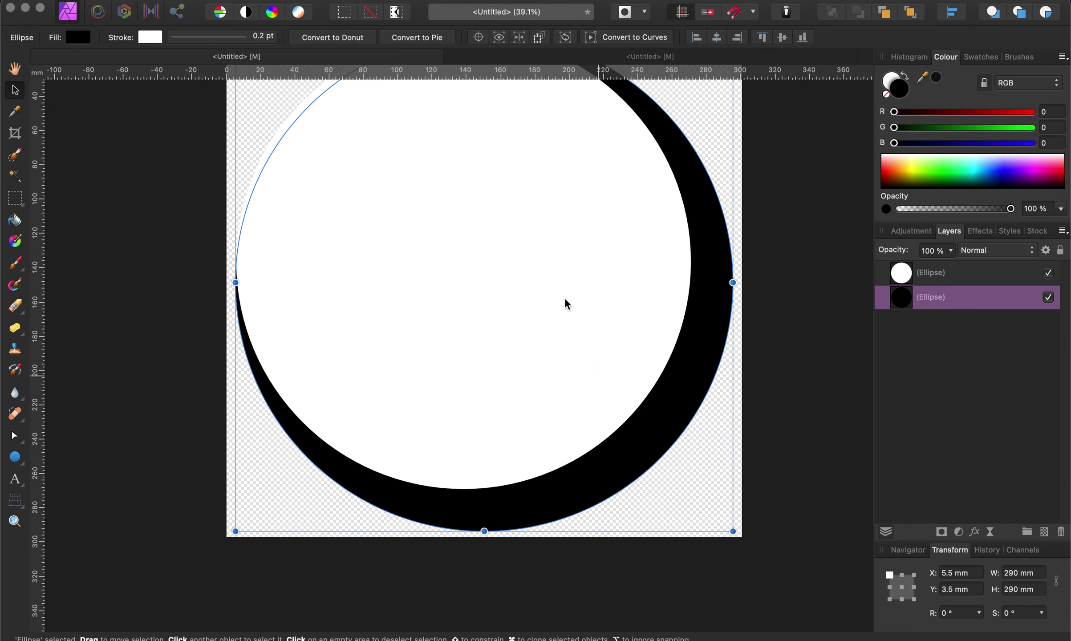
pyautogui.click(565, 297)
pyautogui.rightClick(565, 299)
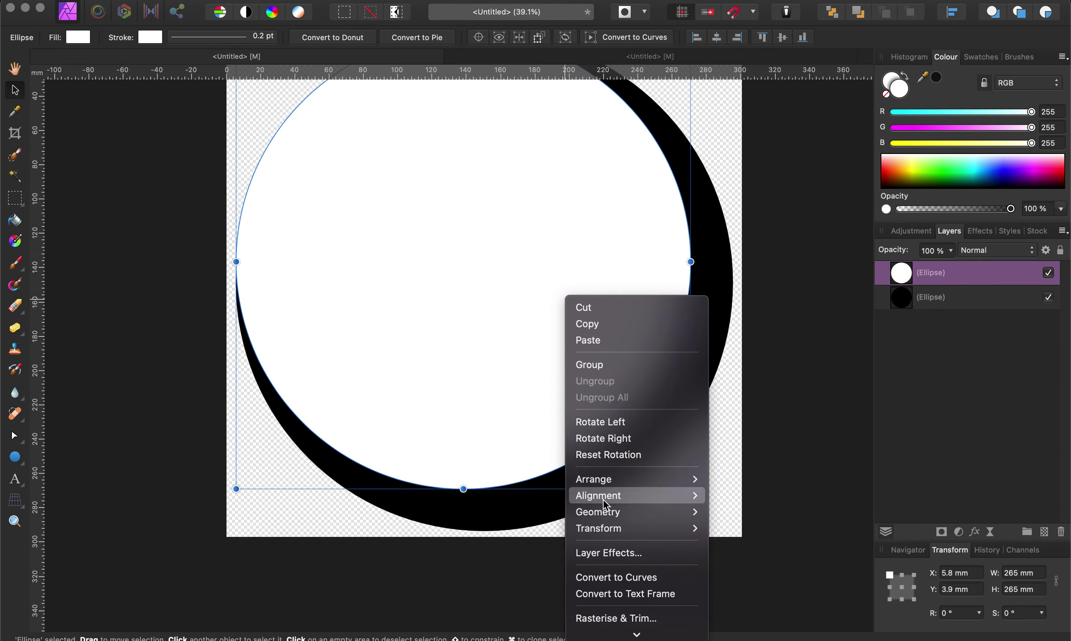
pyautogui.moveTo(608, 499)
pyautogui.click(740, 515)
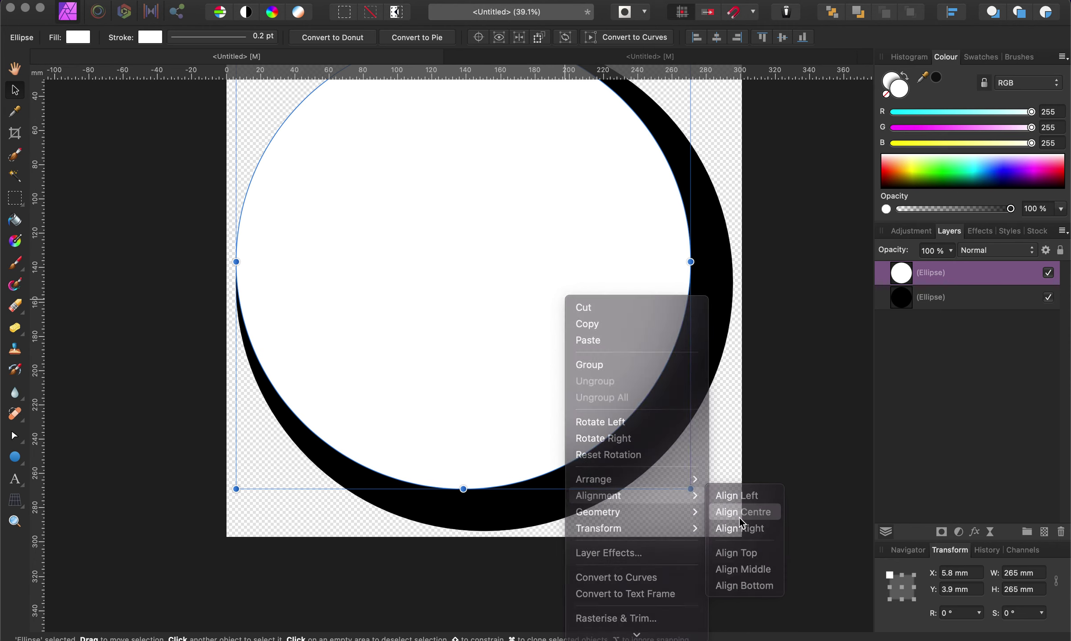
pyautogui.rightClick(621, 348)
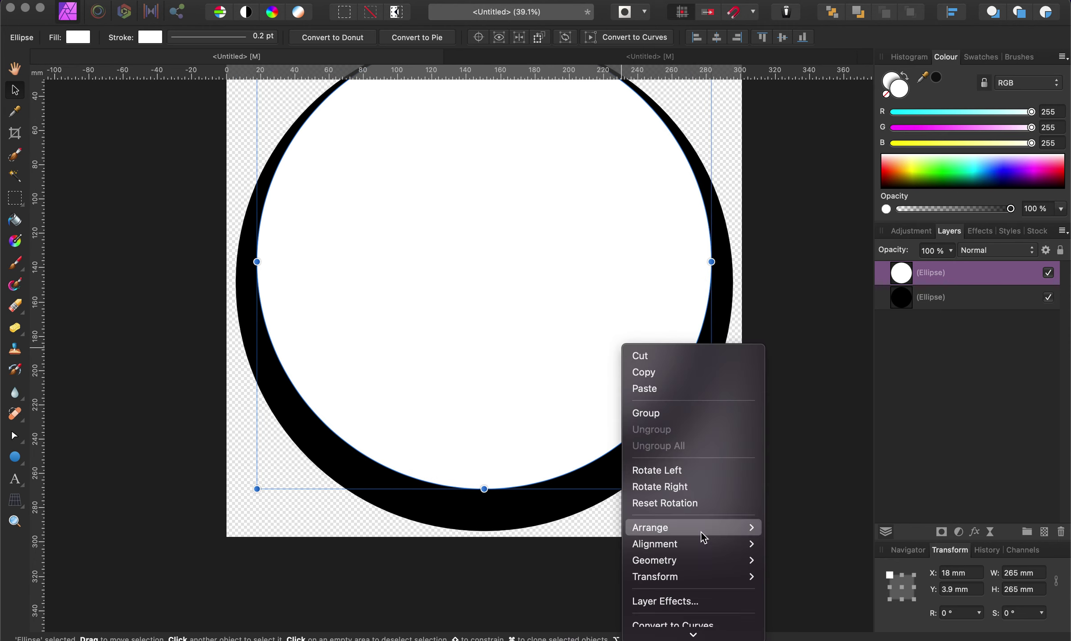
pyautogui.moveTo(706, 544)
pyautogui.click(822, 614)
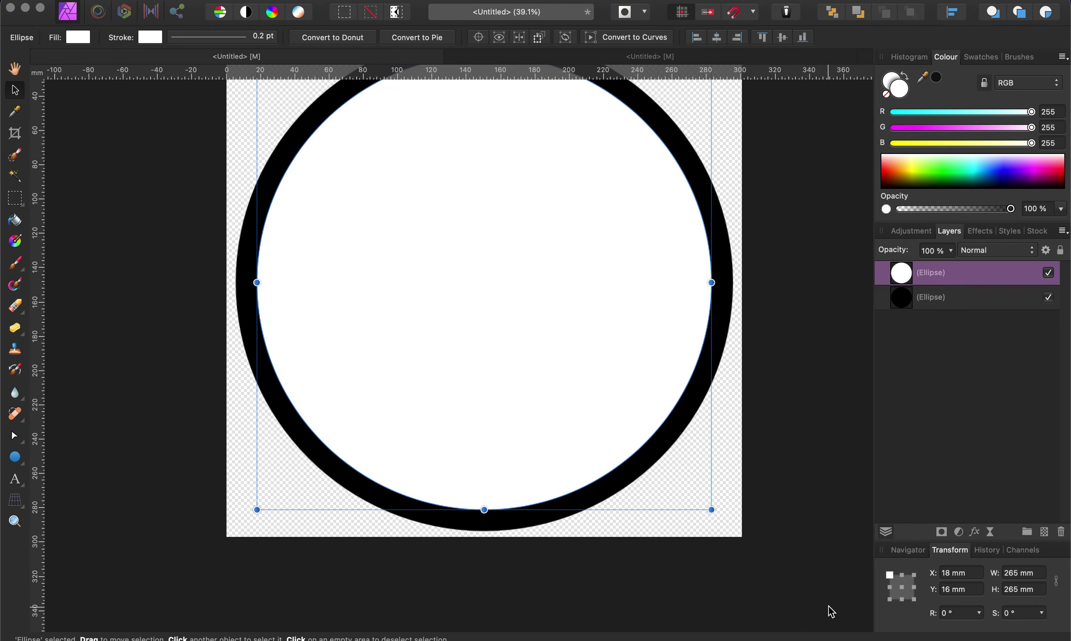
pyautogui.click(696, 580)
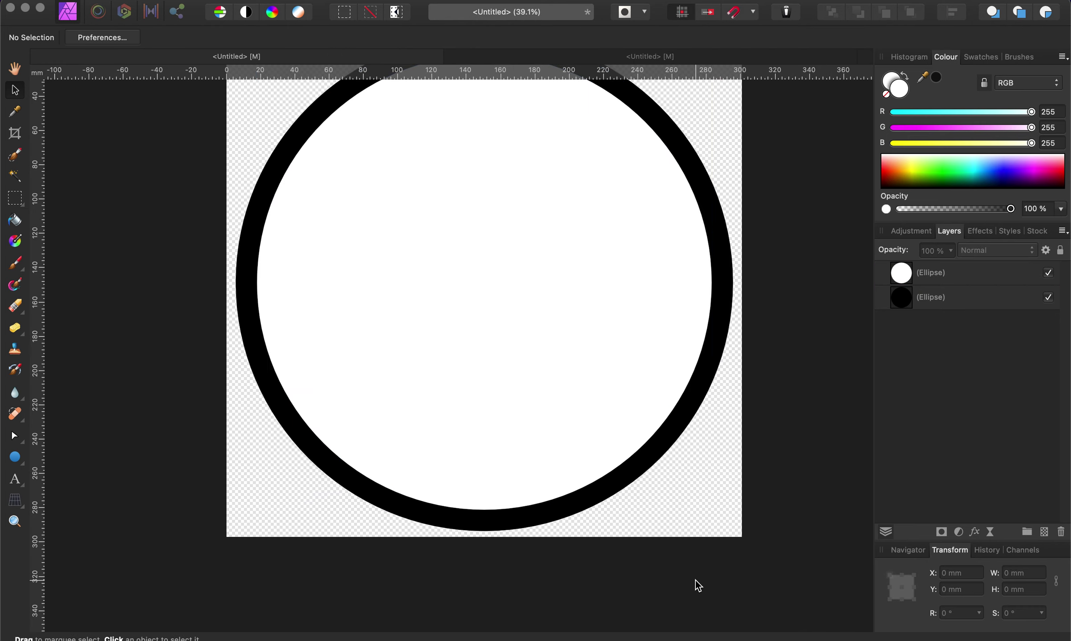
pyautogui.scroll(-5, 560, 474)
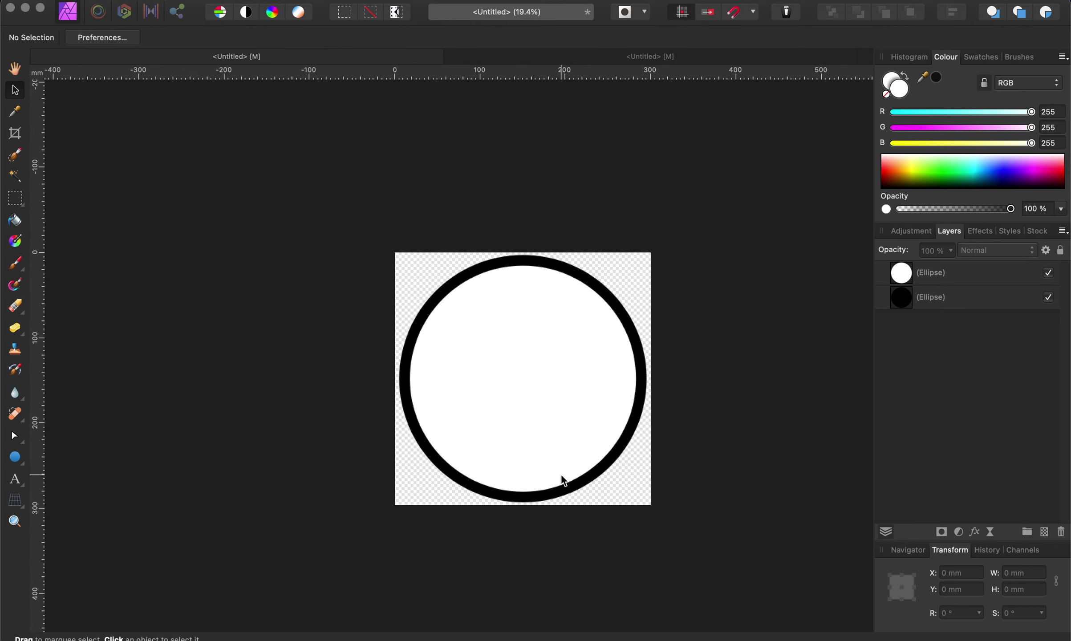
pyautogui.scroll(4, 561, 475)
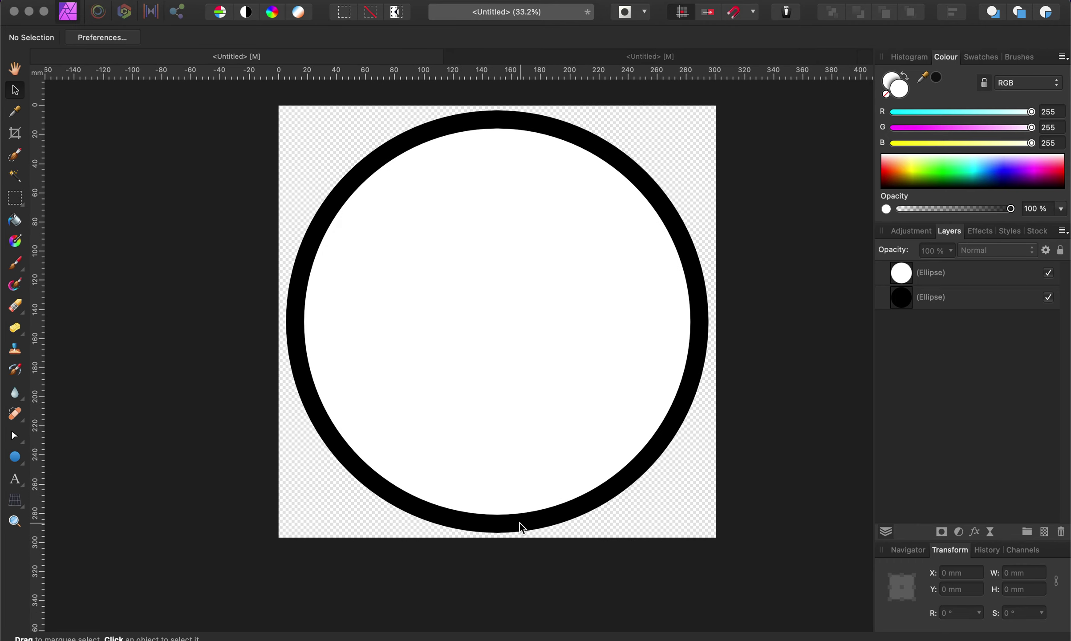
pyautogui.click(612, 53)
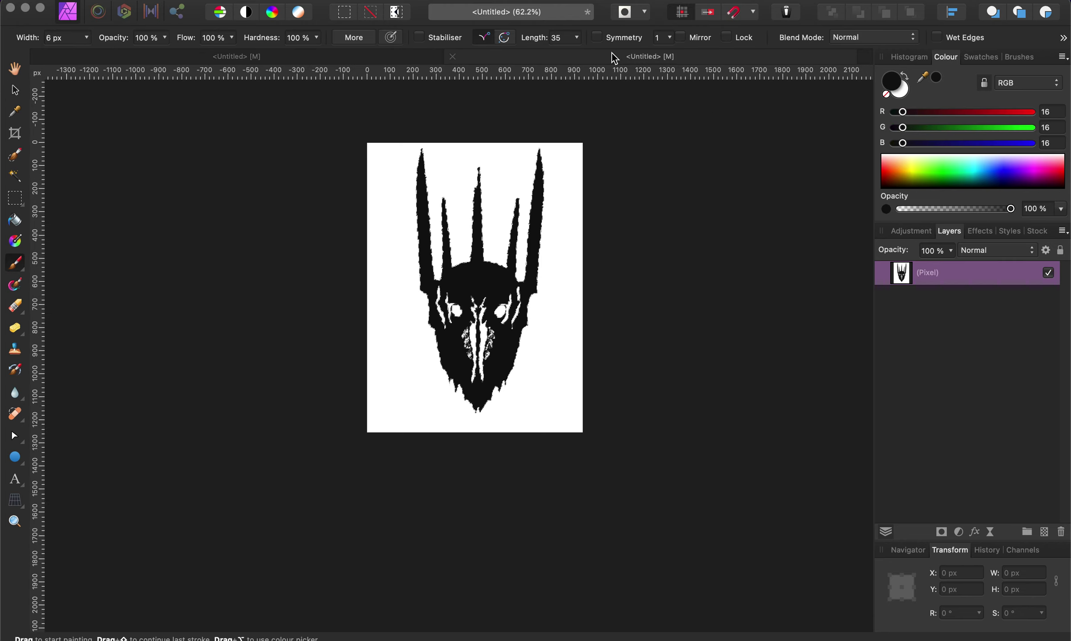
pyautogui.click(347, 59)
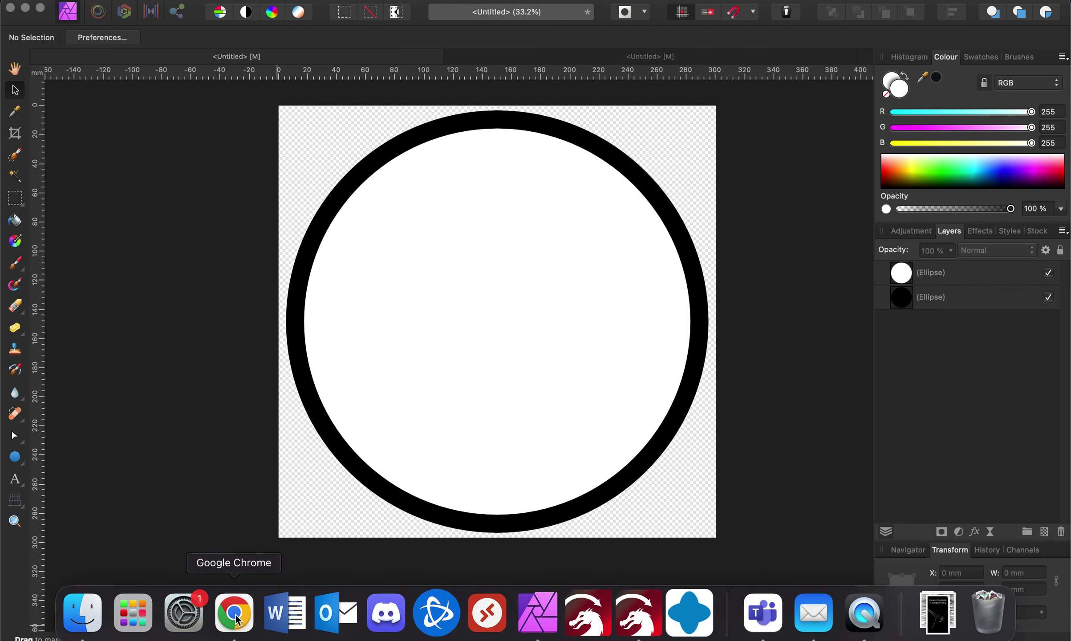
# Switch to Google Chrome and search Google Images for "lotr script circular".
pyautogui.click(234, 613)
pyautogui.click(415, 42)
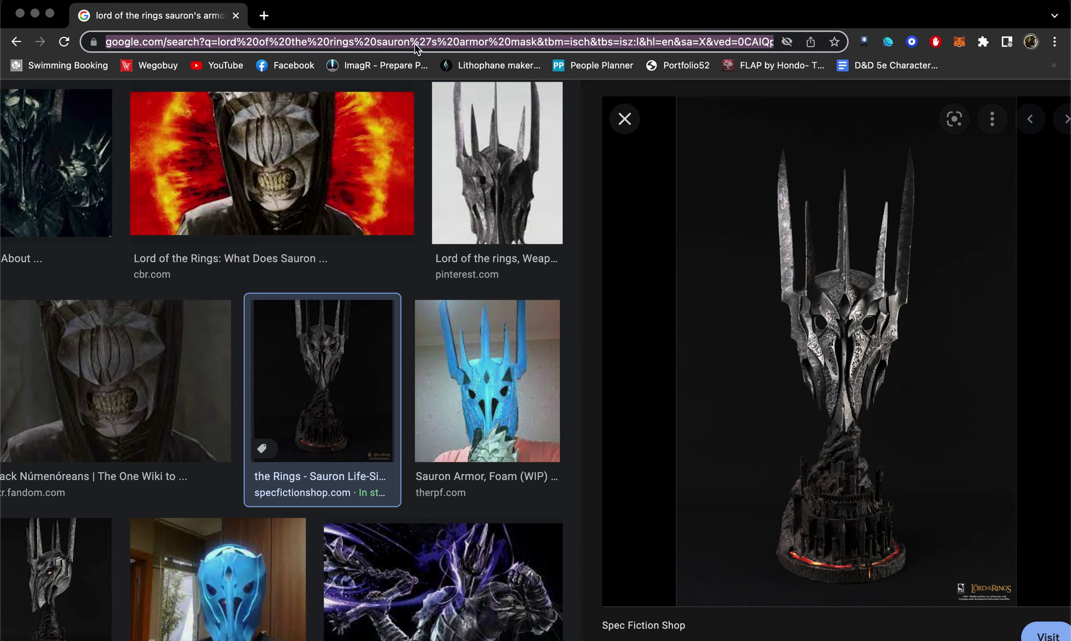
pyautogui.write('lot')
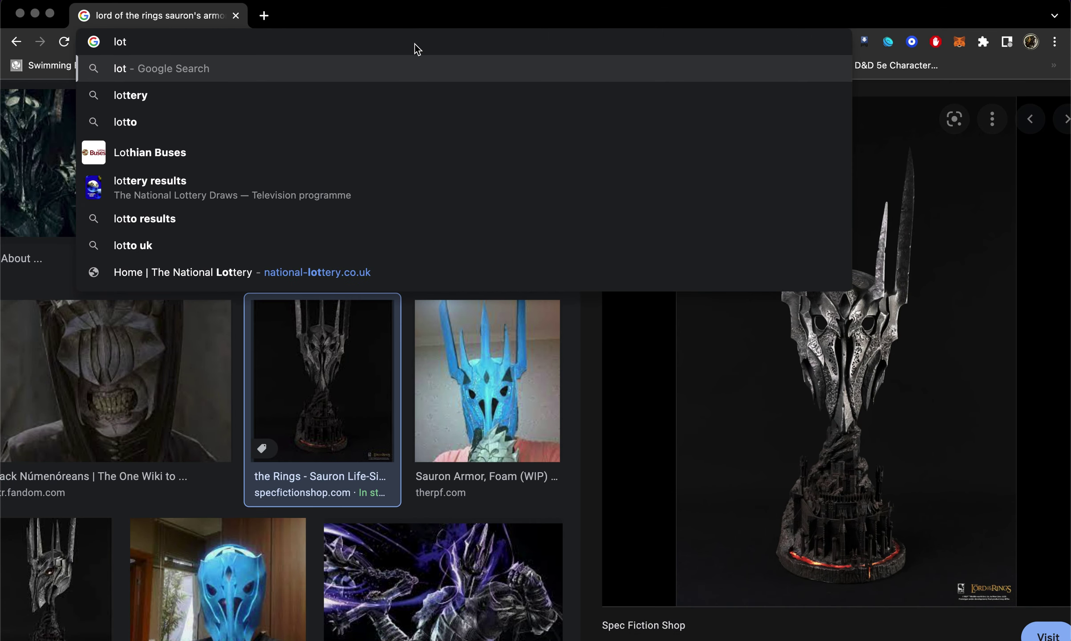
pyautogui.write('r ')
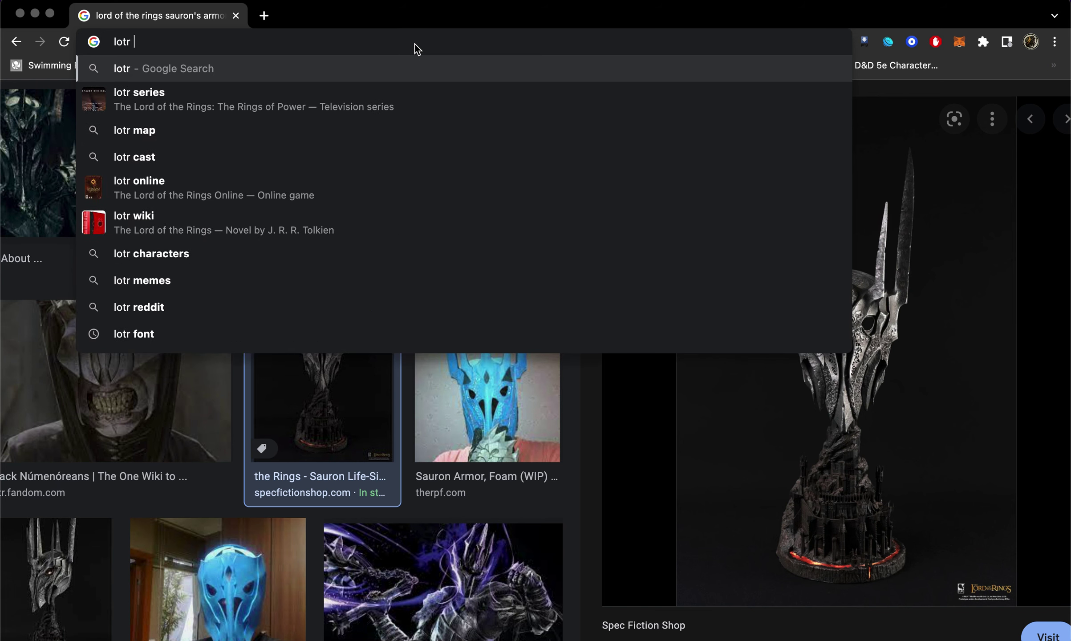
pyautogui.write('sc')
pyautogui.press('BackSpace')
pyautogui.write('crip')
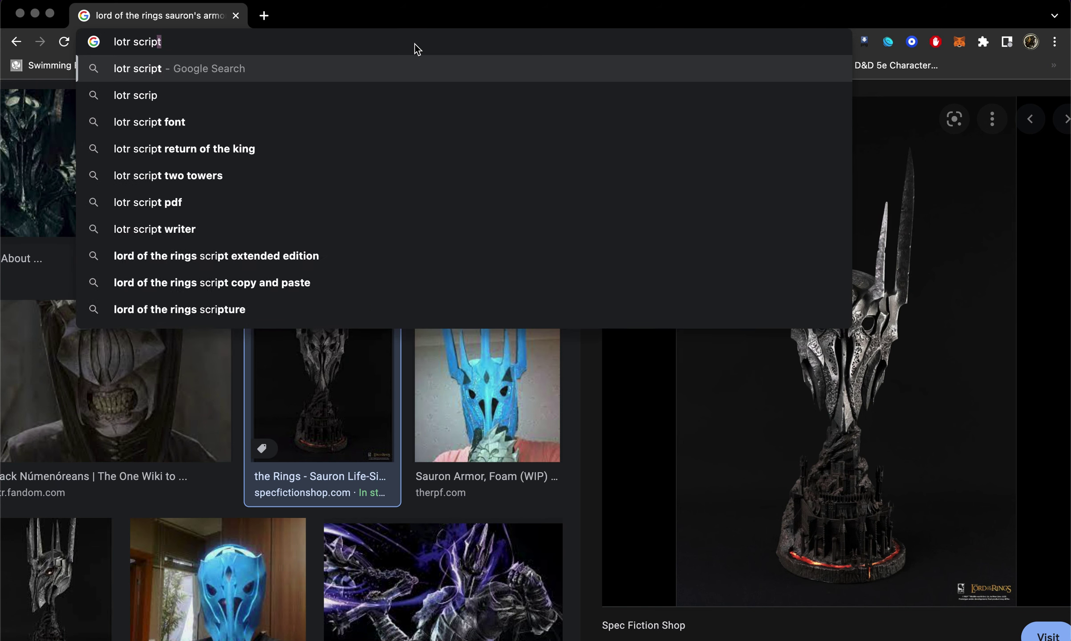
pyautogui.write('t circular')
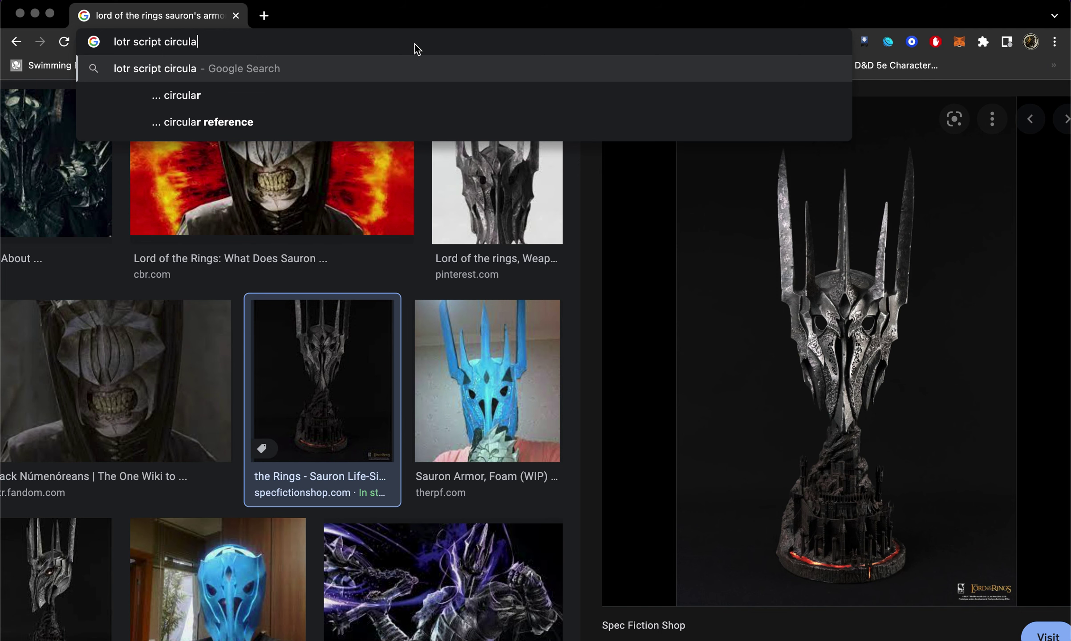
pyautogui.press('Return')
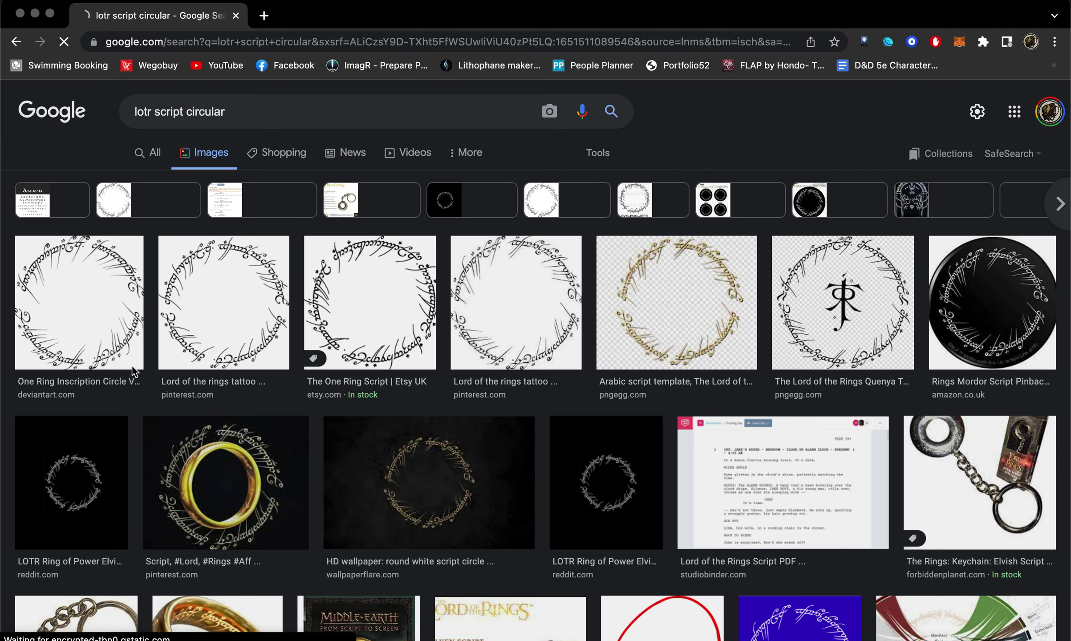
# Open the preview of the "The One Ring Script | Etsy UK" result and copy its image.
pyautogui.click(404, 332)
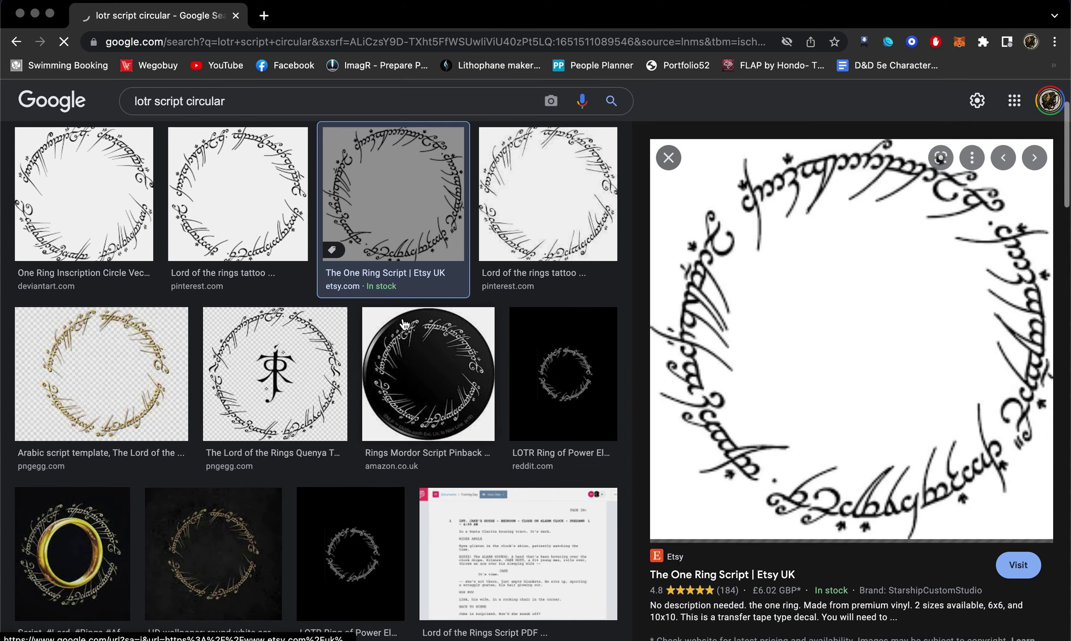
pyautogui.rightClick(917, 345)
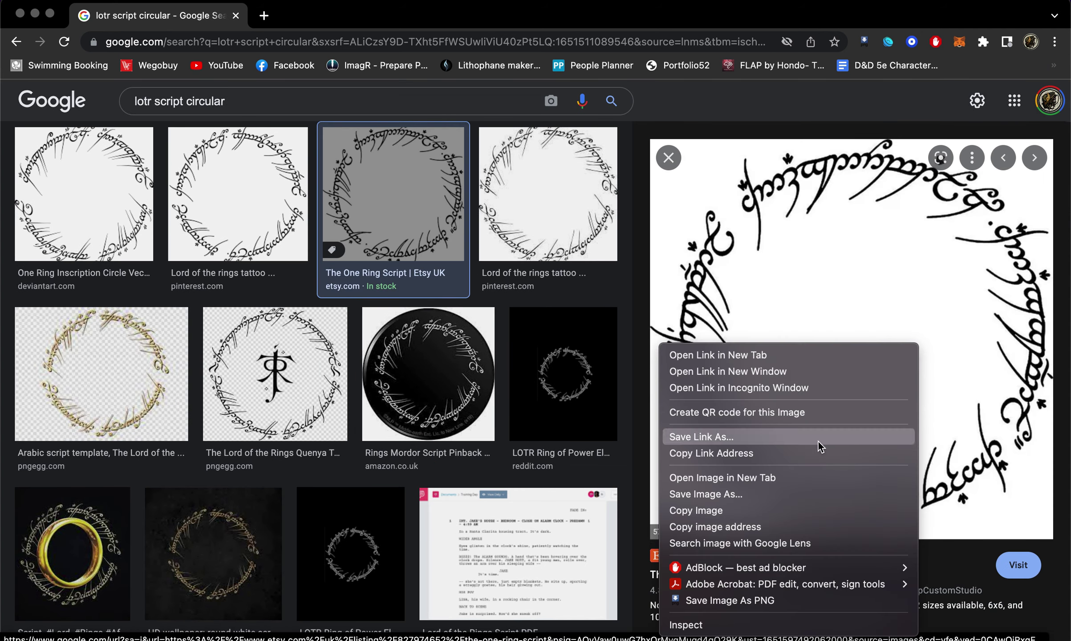
pyautogui.click(790, 518)
# Switch back to Affinity Photo and create a new document from the copied script image.
pyautogui.moveTo(587, 616)
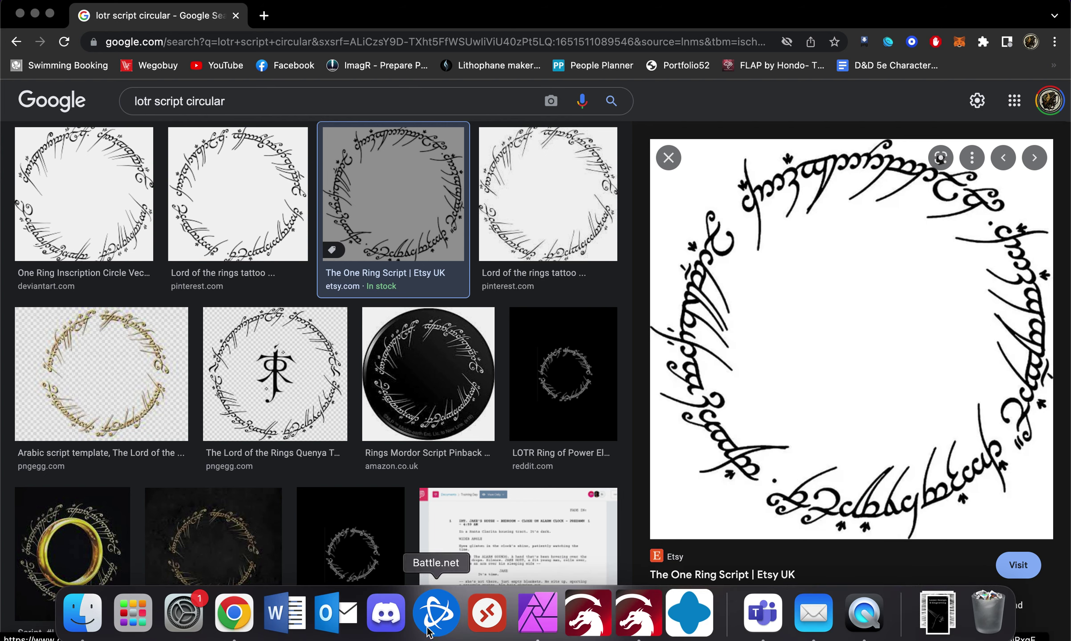
pyautogui.click(538, 614)
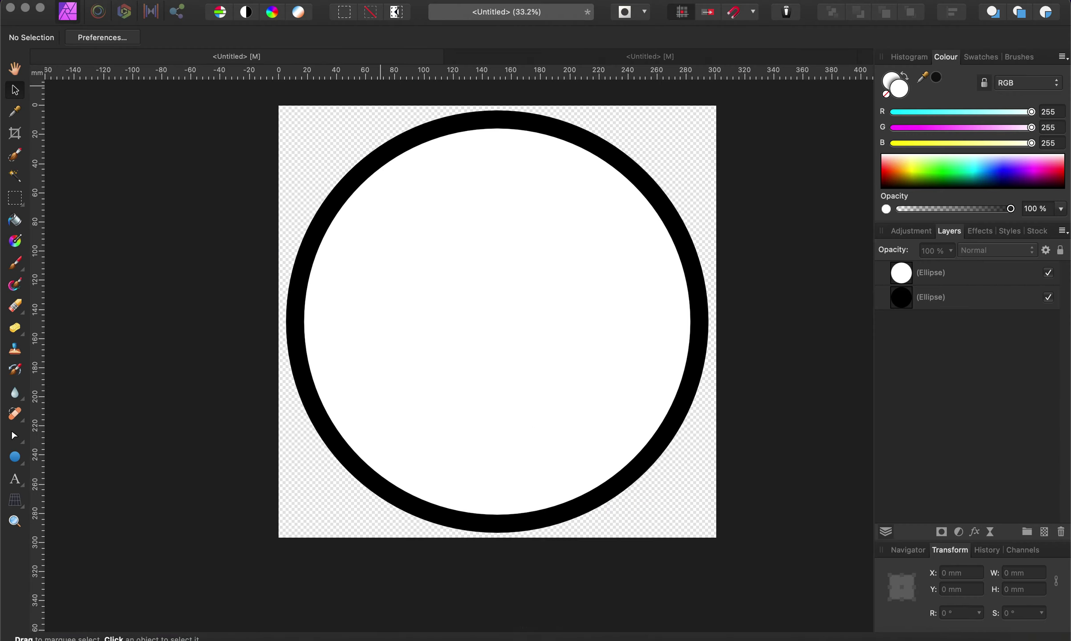
pyautogui.click(121, 6)
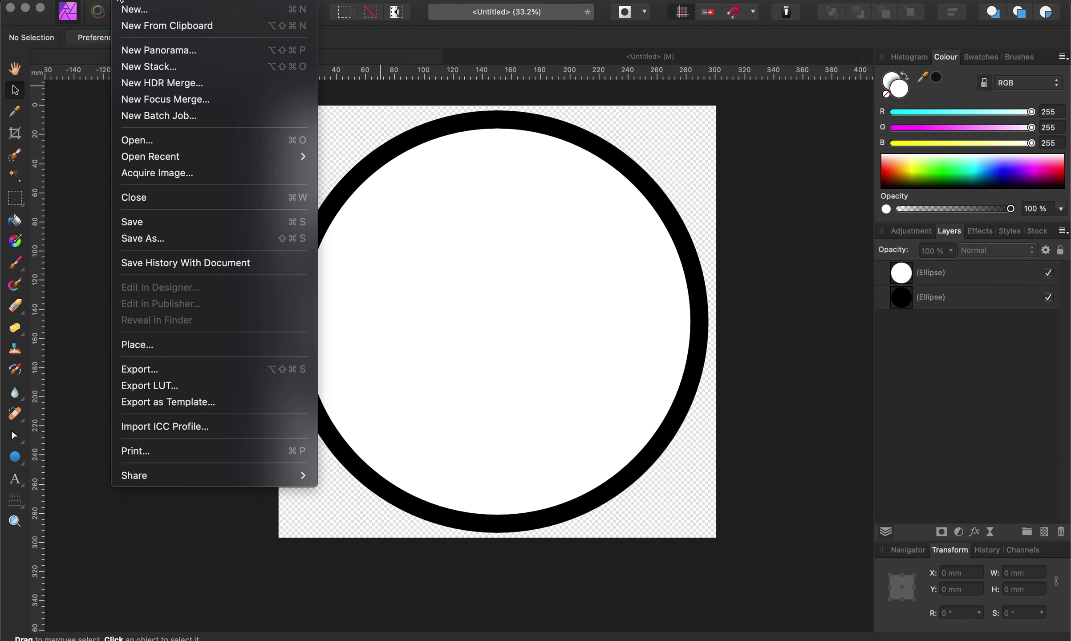
pyautogui.click(134, 26)
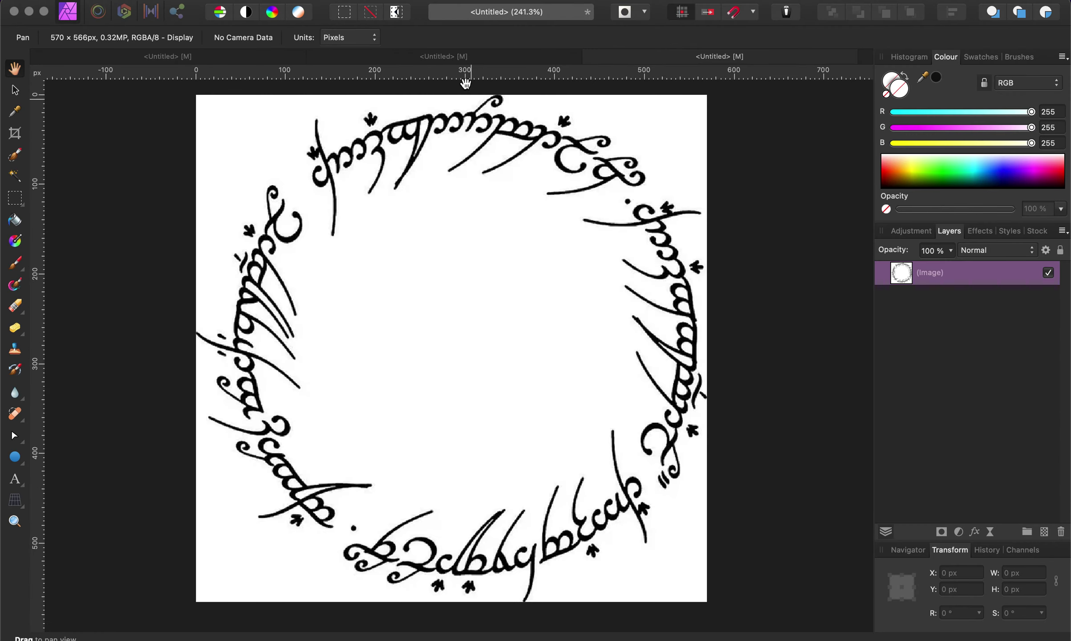
# Try to select the shadows of the ring script image by tonal range.
pyautogui.click(324, 1)
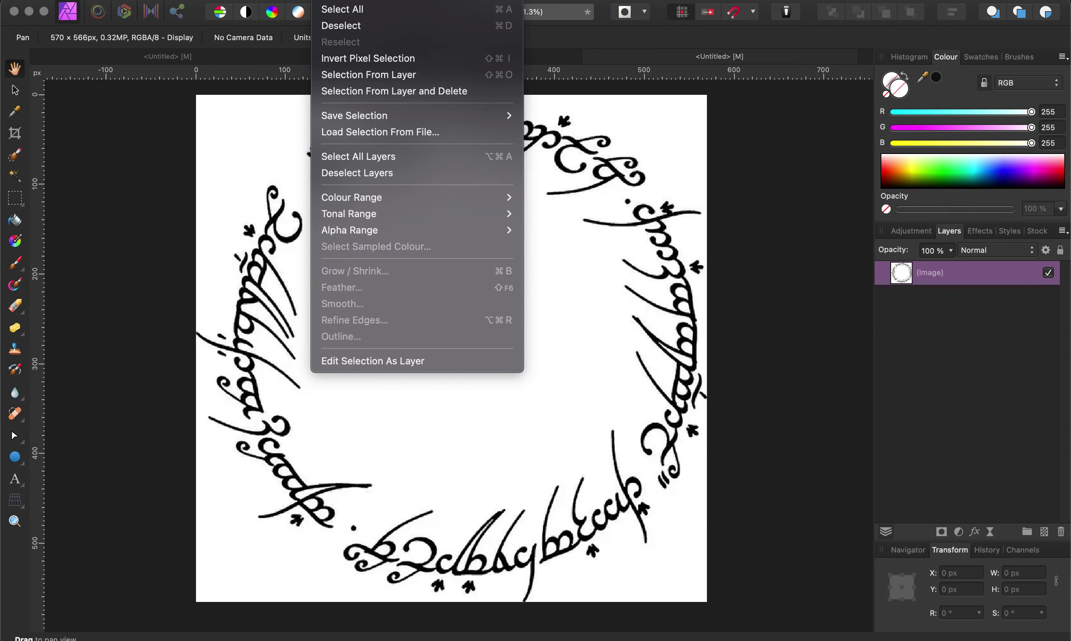
pyautogui.moveTo(414, 213)
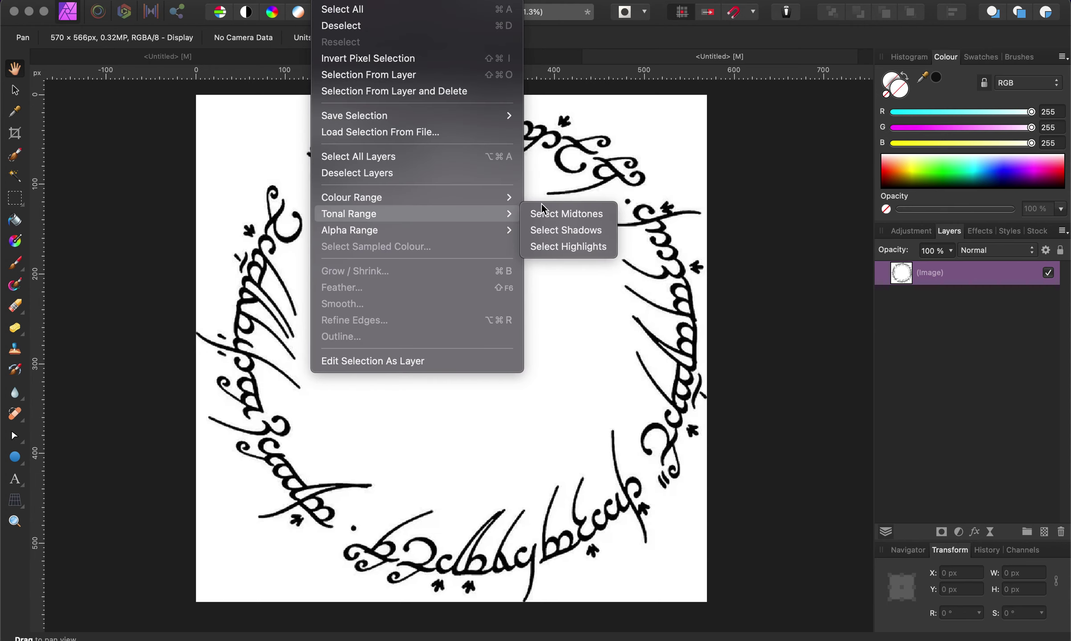
pyautogui.click(590, 235)
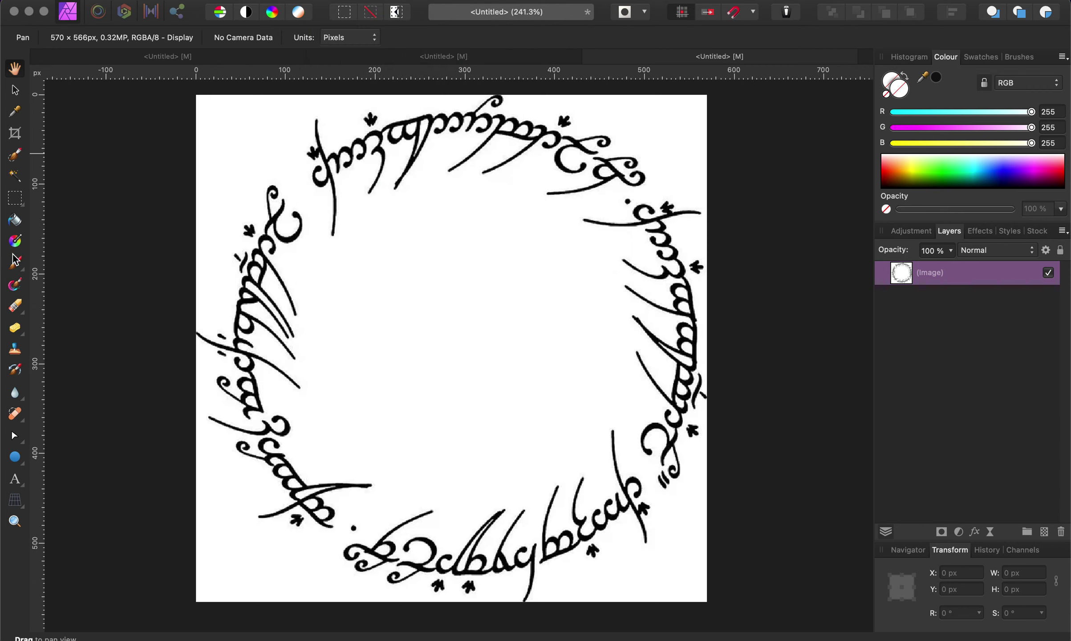
# Make a short Erase Brush stroke at the script image's upper left edge to rasterise the layer, and dismiss the assistant notice.
pyautogui.click(16, 306)
pyautogui.moveTo(209, 142); pyautogui.dragTo(198, 165)
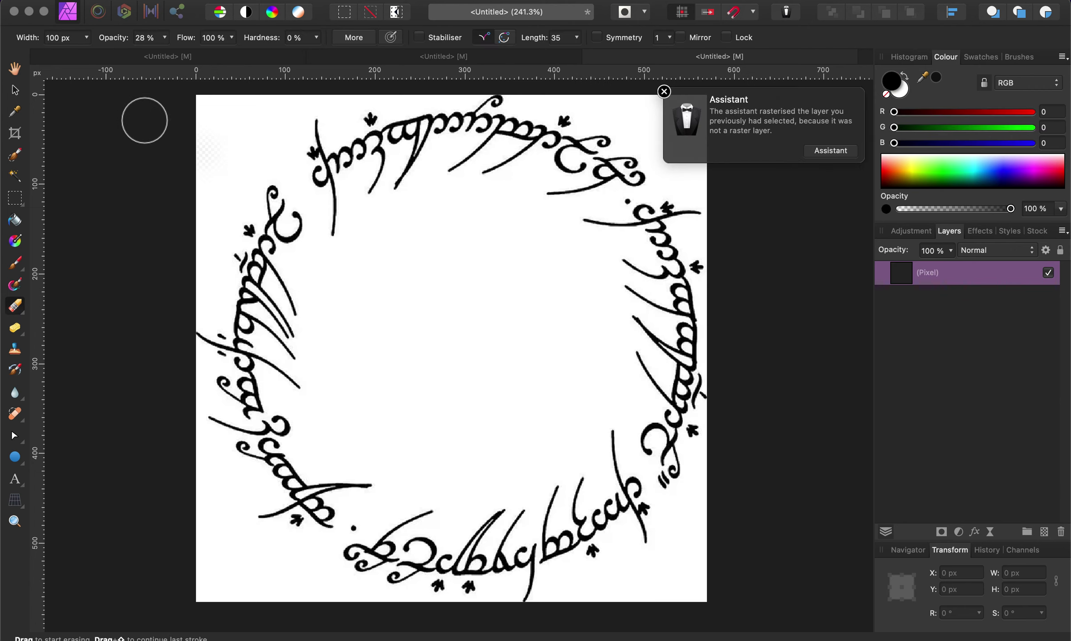
pyautogui.click(663, 91)
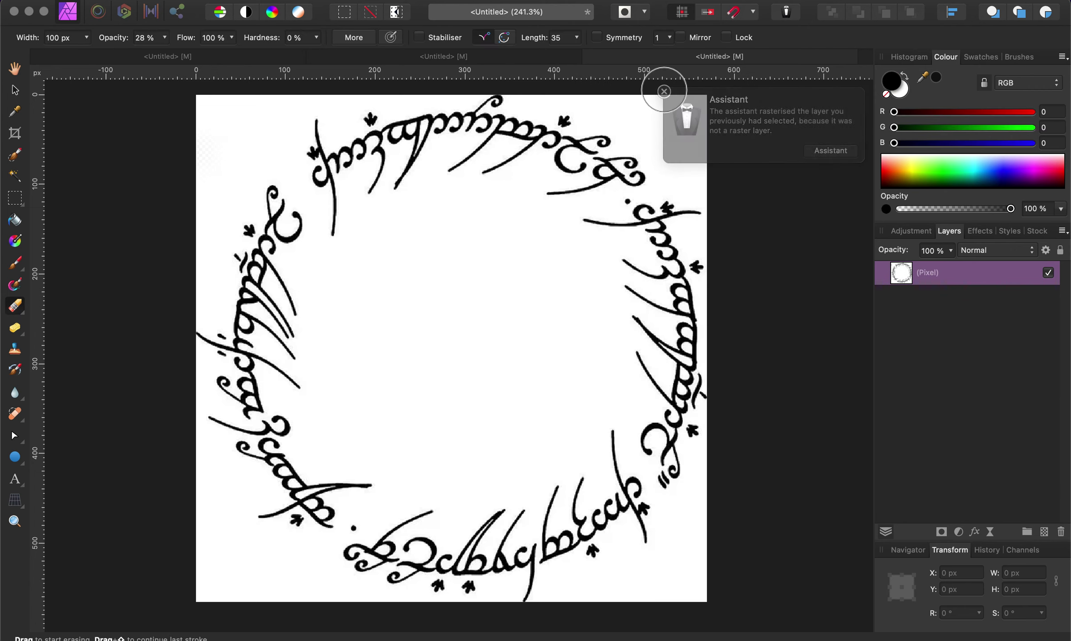
# Select the shadows of the rasterised ring script layer by tonal range.
pyautogui.click(16, 90)
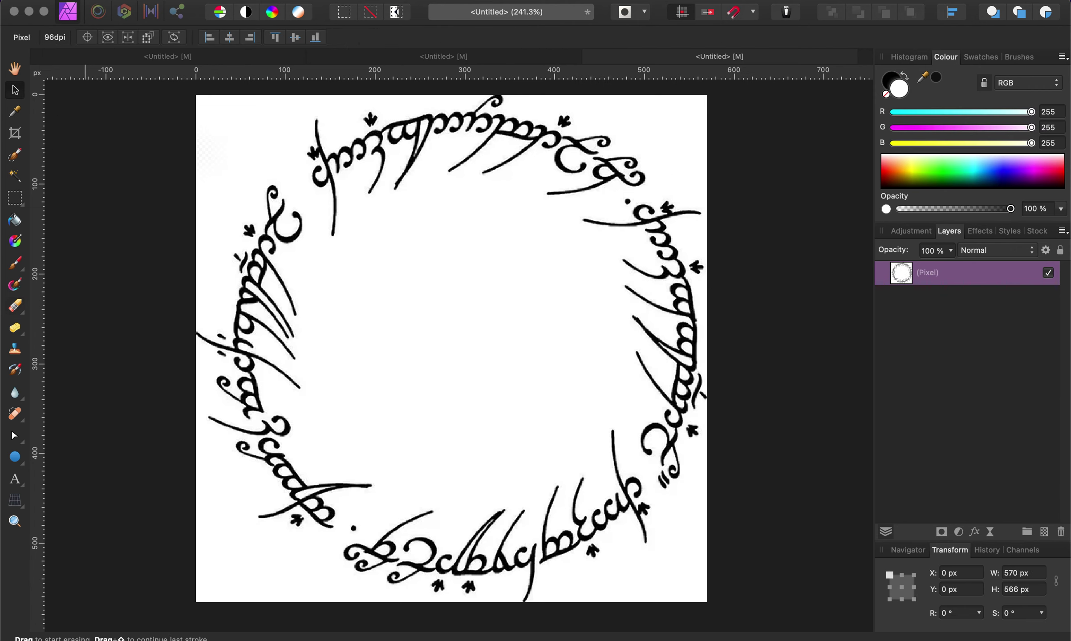
pyautogui.click(378, 2)
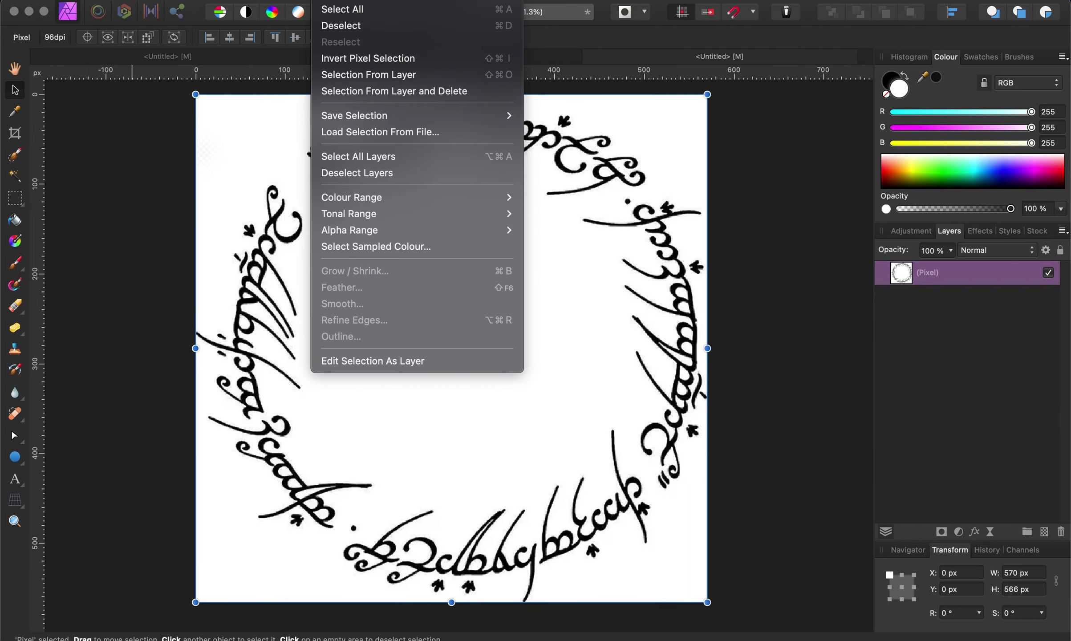
pyautogui.moveTo(406, 212)
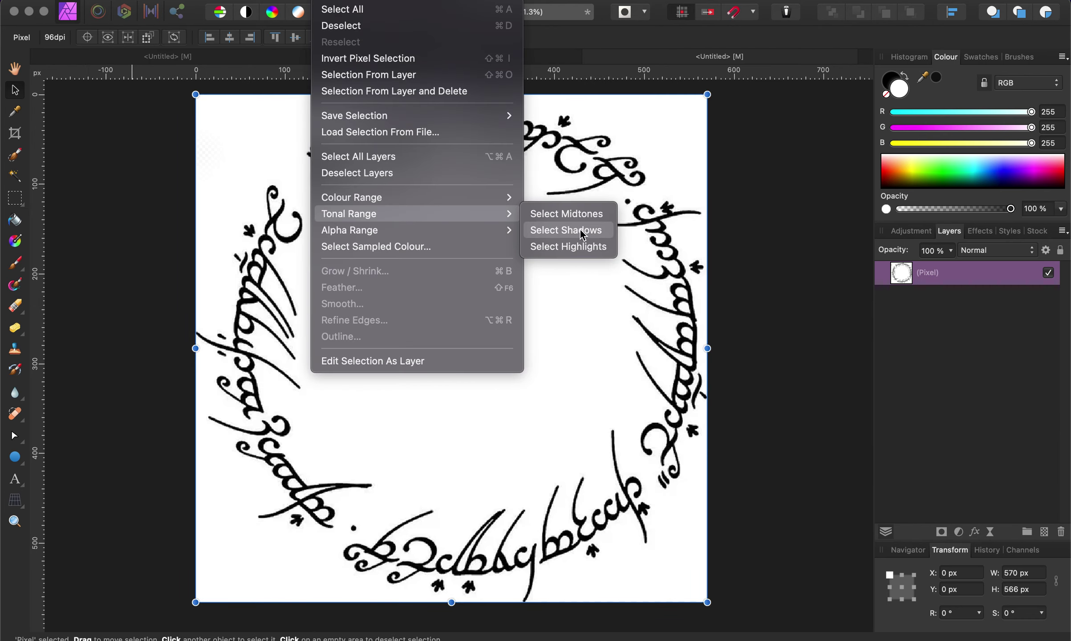
pyautogui.click(566, 230)
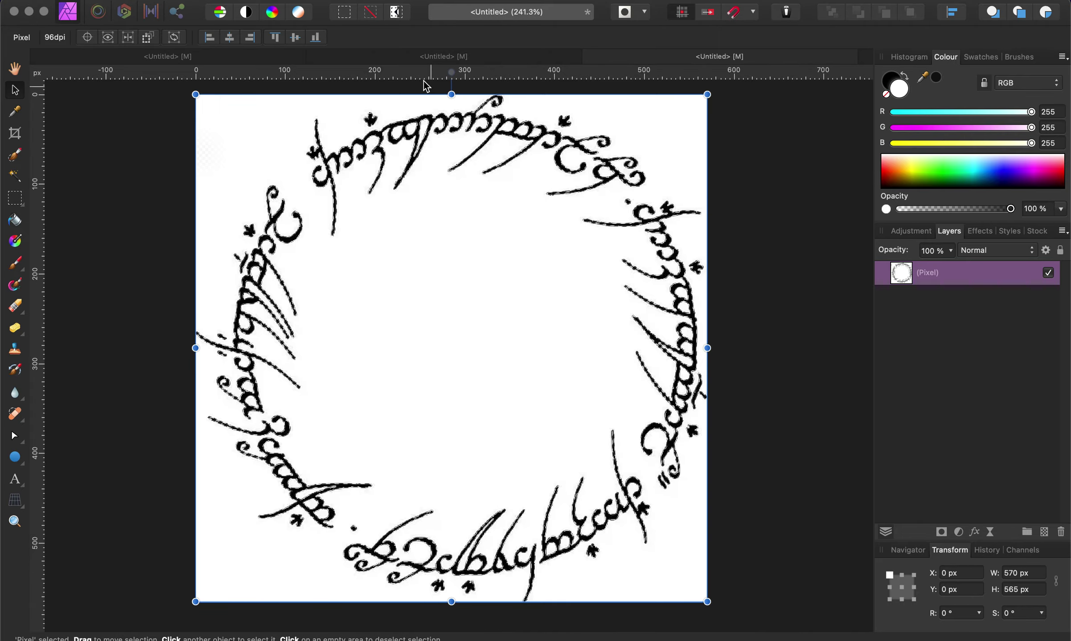
# Paste the selected black script into the document containing the black-and-white ring.
pyautogui.click(311, 57)
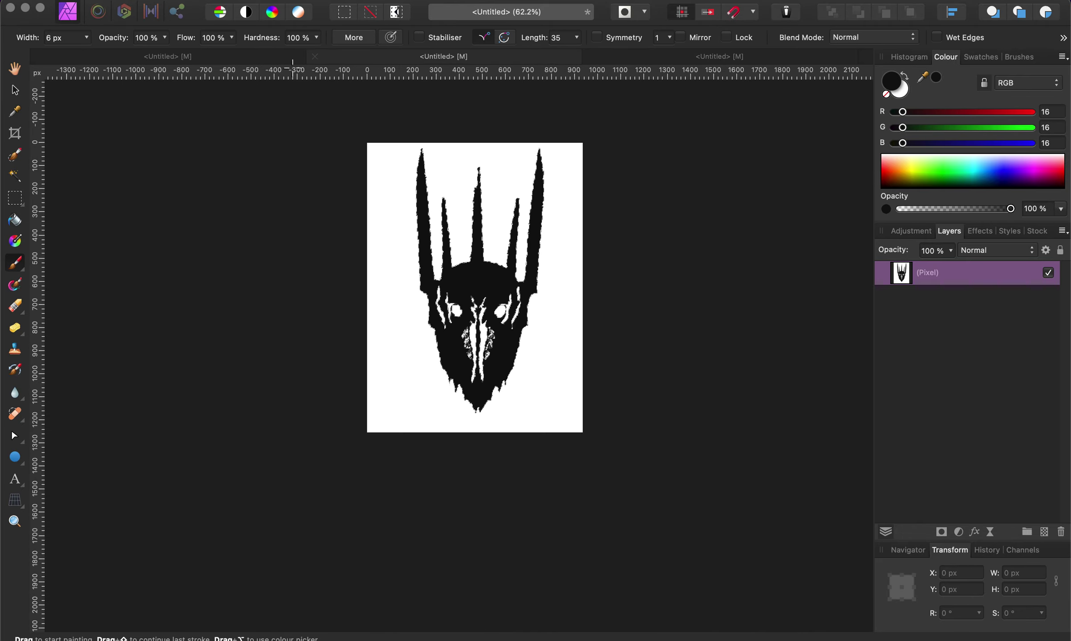
pyautogui.click(255, 57)
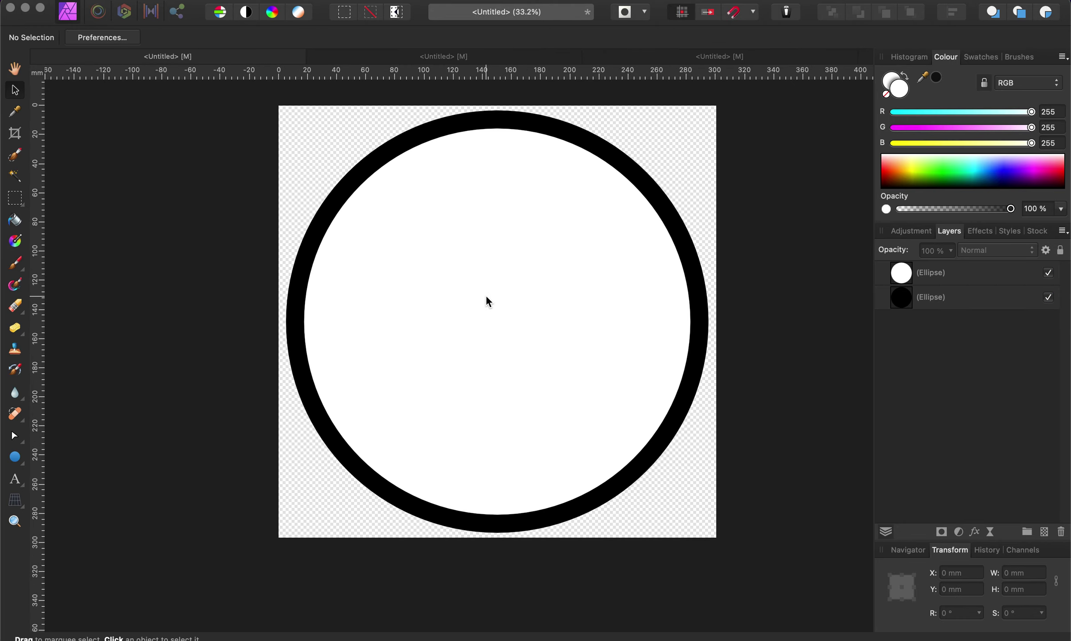
pyautogui.press('super+v')
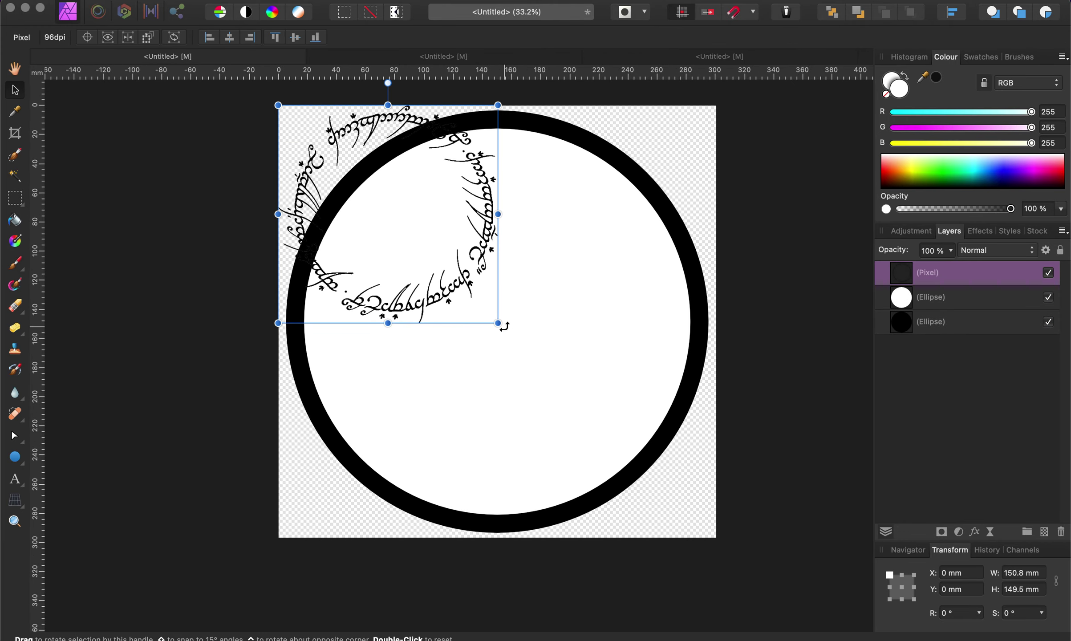
# Enlarge the pasted script and set both its width and height to 260 mm.
pyautogui.moveTo(498, 323); pyautogui.dragTo(688, 522)
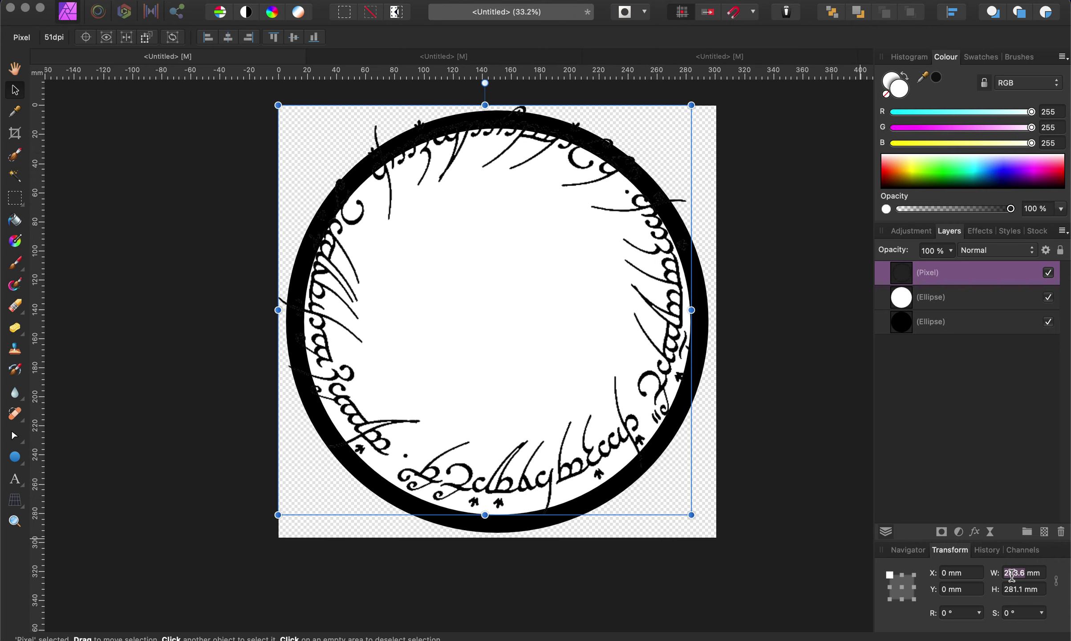
pyautogui.write('2')
pyautogui.click(1013, 590)
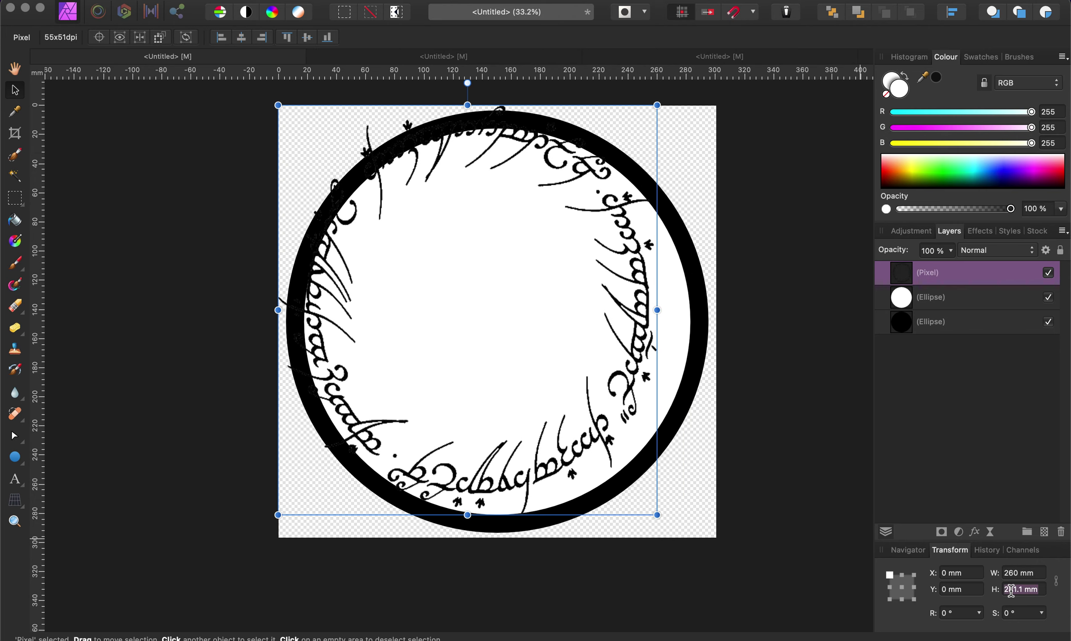
pyautogui.write('260')
pyautogui.press('Return')
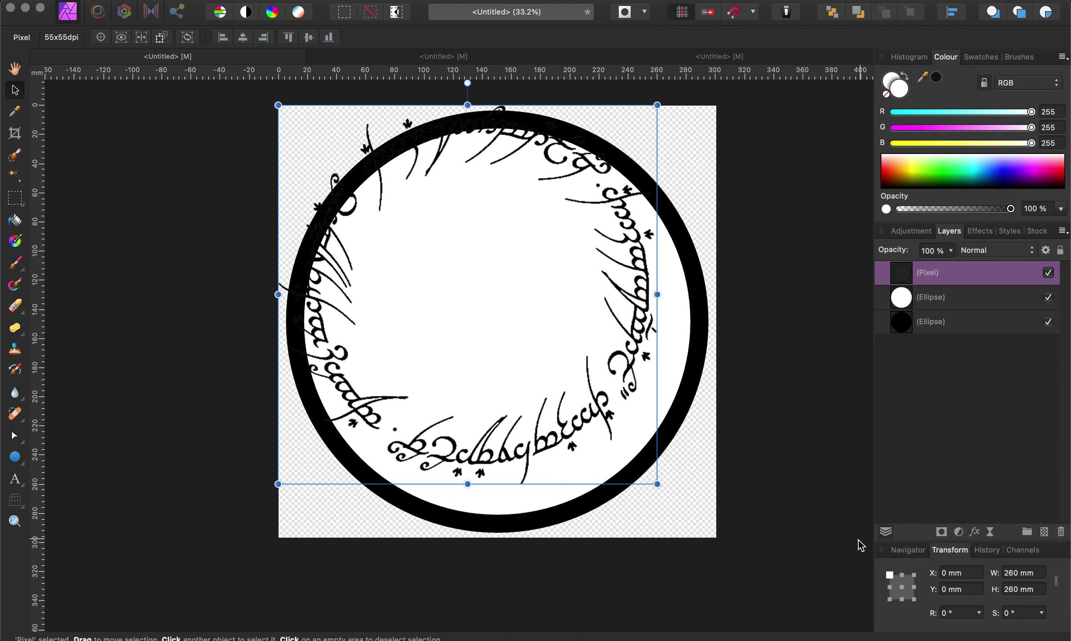
# Align the script layer to the centre and middle of the canvas.
pyautogui.click(610, 423)
pyautogui.click(599, 404)
pyautogui.rightClick(599, 403)
pyautogui.moveTo(647, 600)
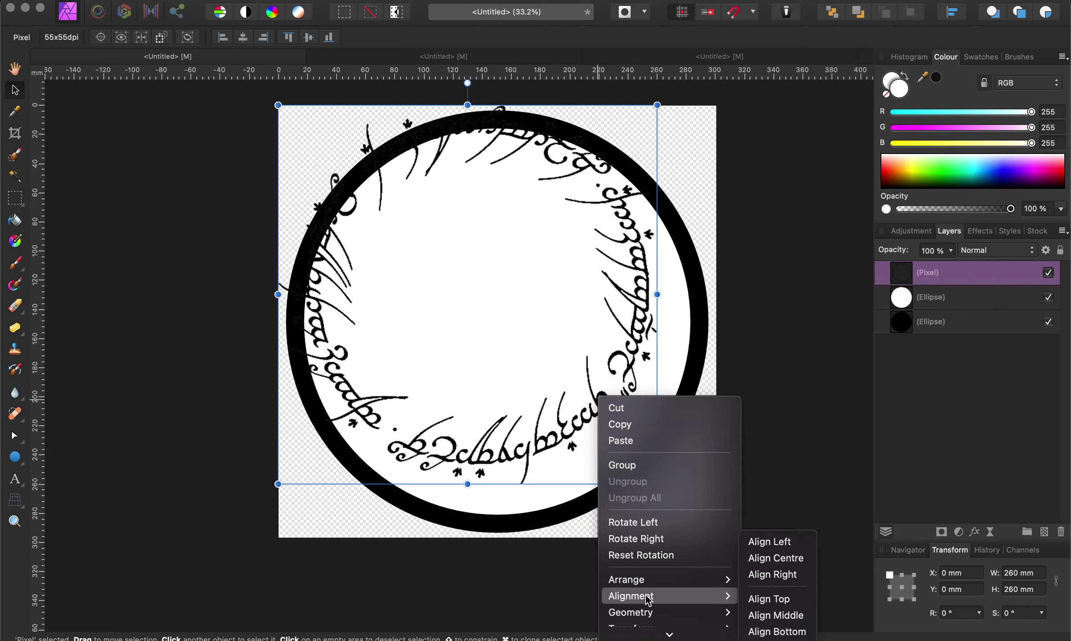
pyautogui.click(799, 557)
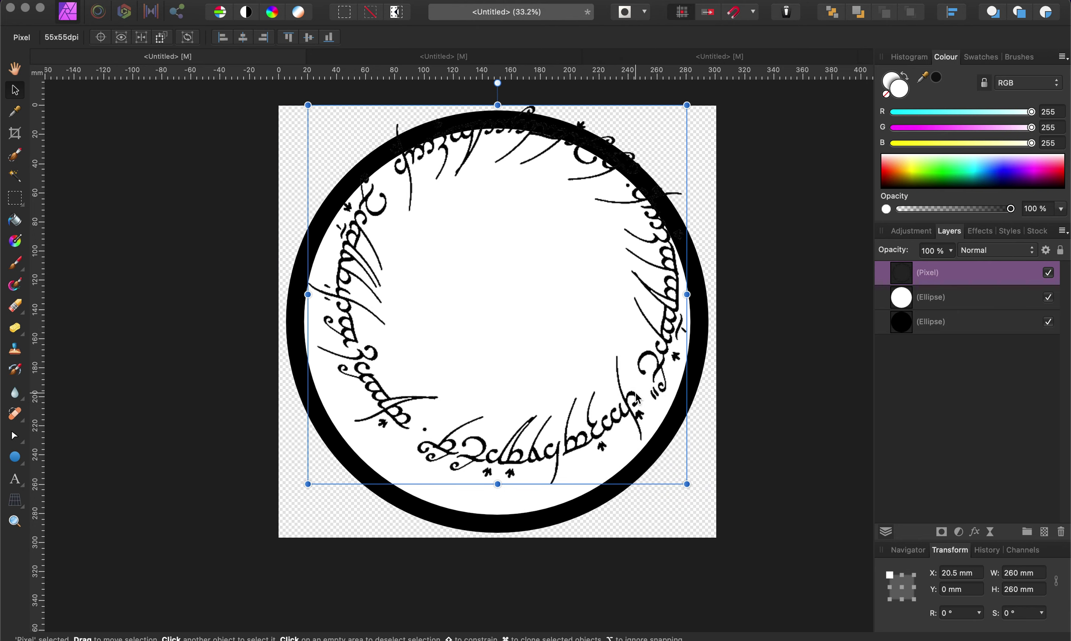
pyautogui.rightClick(636, 396)
pyautogui.moveTo(715, 590)
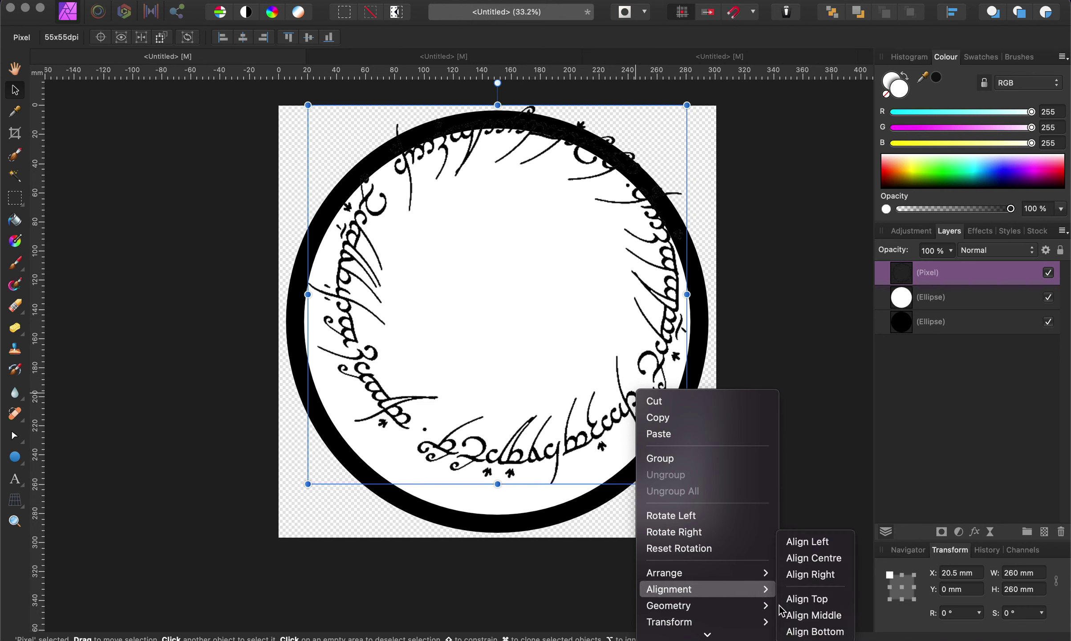
pyautogui.click(824, 615)
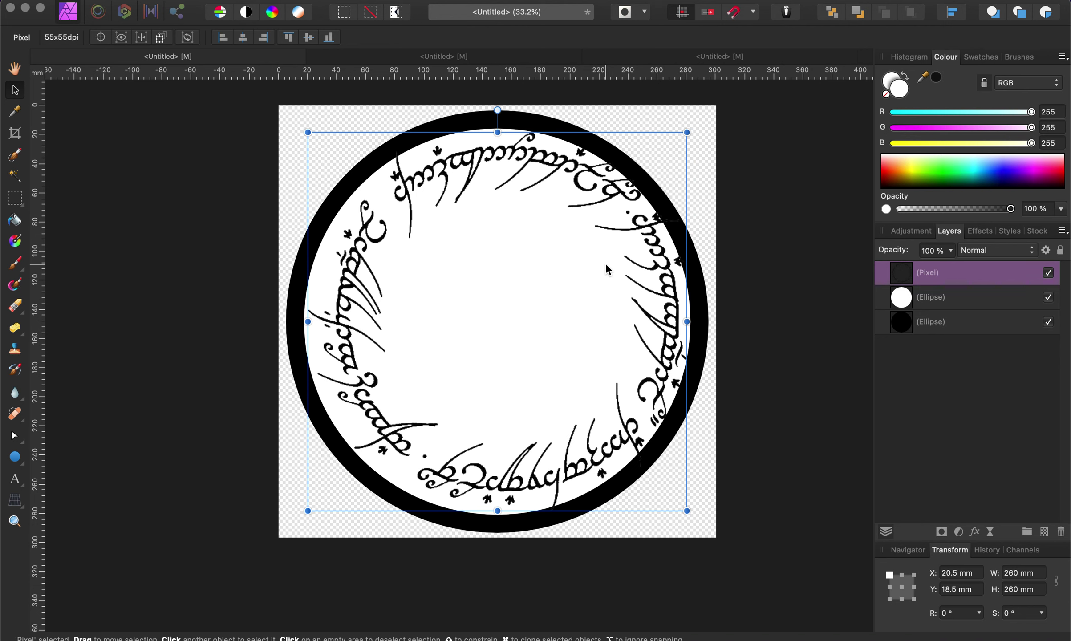
# Shift the script slightly and enlarge it proportionally to about 272 mm square so it reaches the black ring.
pyautogui.moveTo(626, 319); pyautogui.dragTo(619, 324)
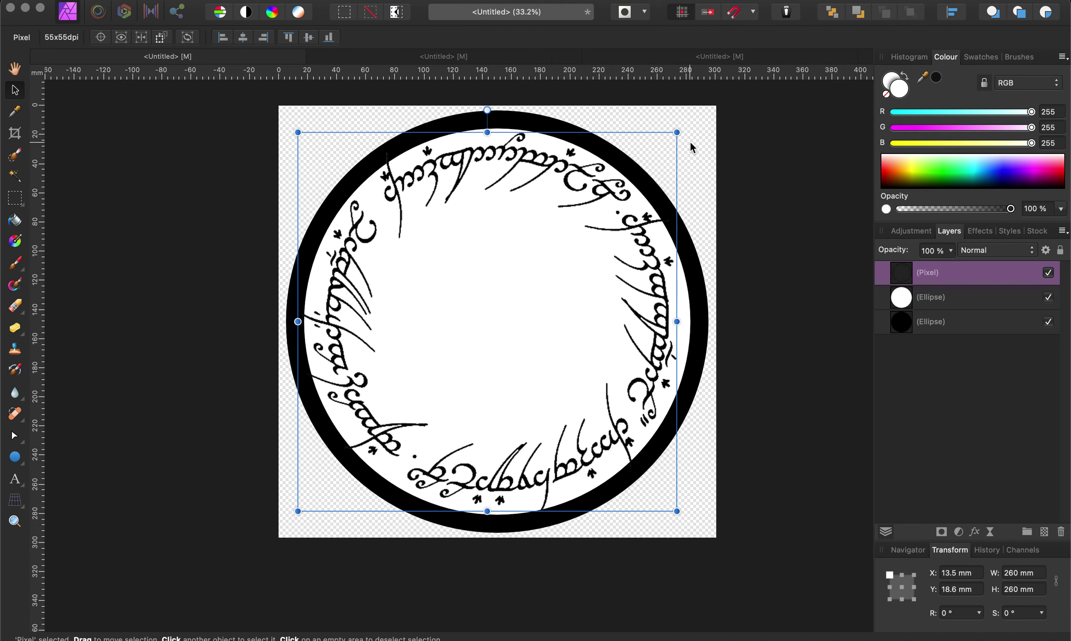
pyautogui.moveTo(677, 133)
pyautogui.mouseDown()
pyautogui.moveTo(693, 113)
pyautogui.moveTo(684, 129)
pyautogui.mouseUp()
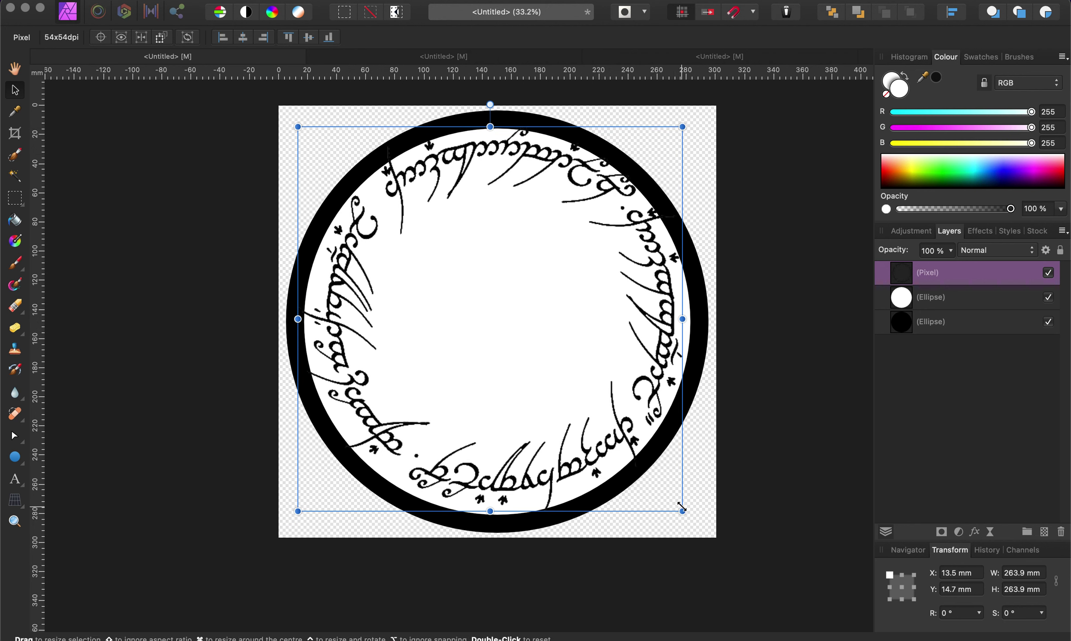
pyautogui.moveTo(681, 509); pyautogui.dragTo(688, 517)
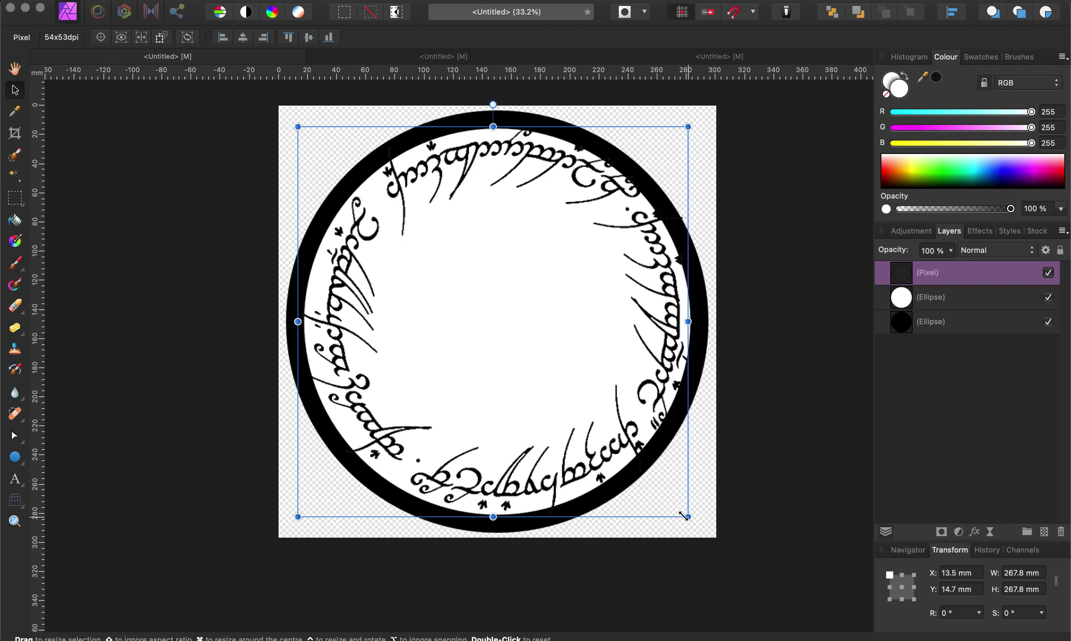
pyautogui.moveTo(300, 515); pyautogui.dragTo(293, 520)
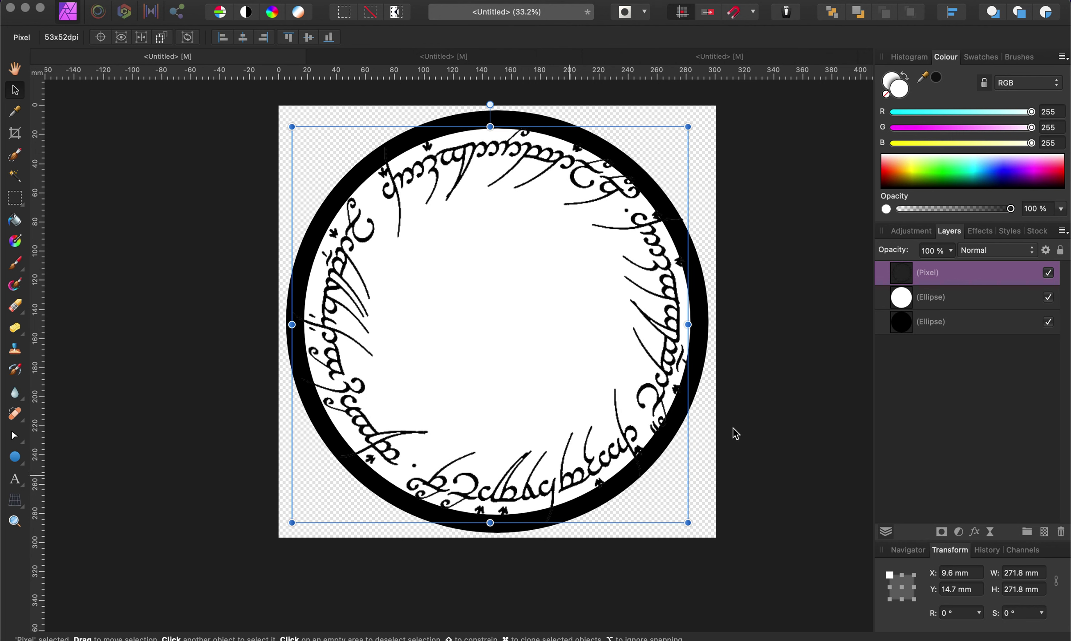
# Add a black Outline effect with a 7.6 px radius to the script layer to thicken its lettering.
pyautogui.click(981, 231)
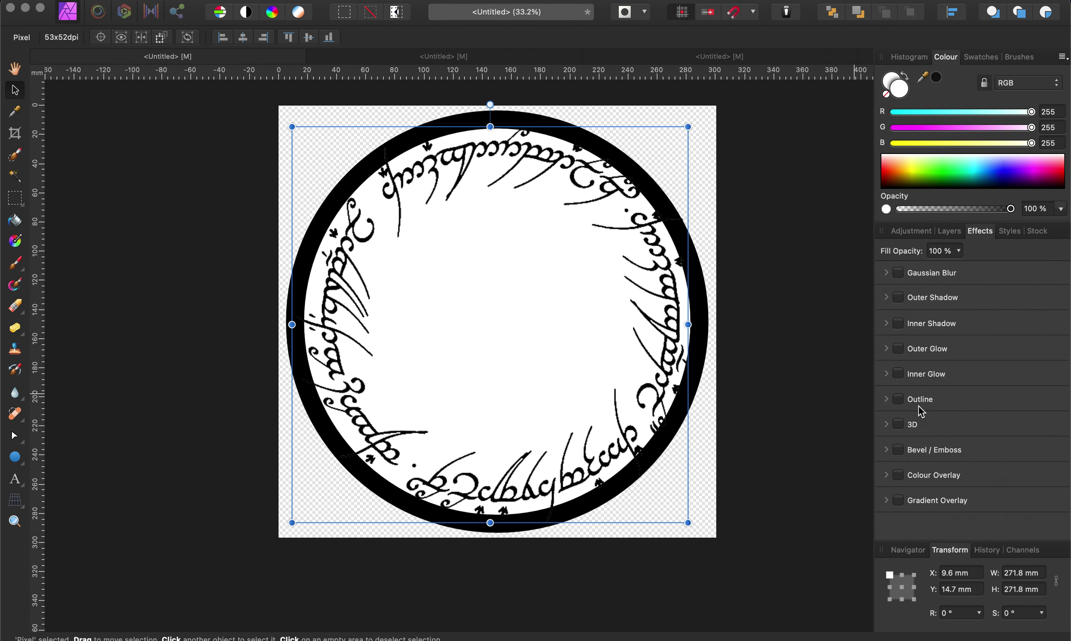
pyautogui.click(898, 399)
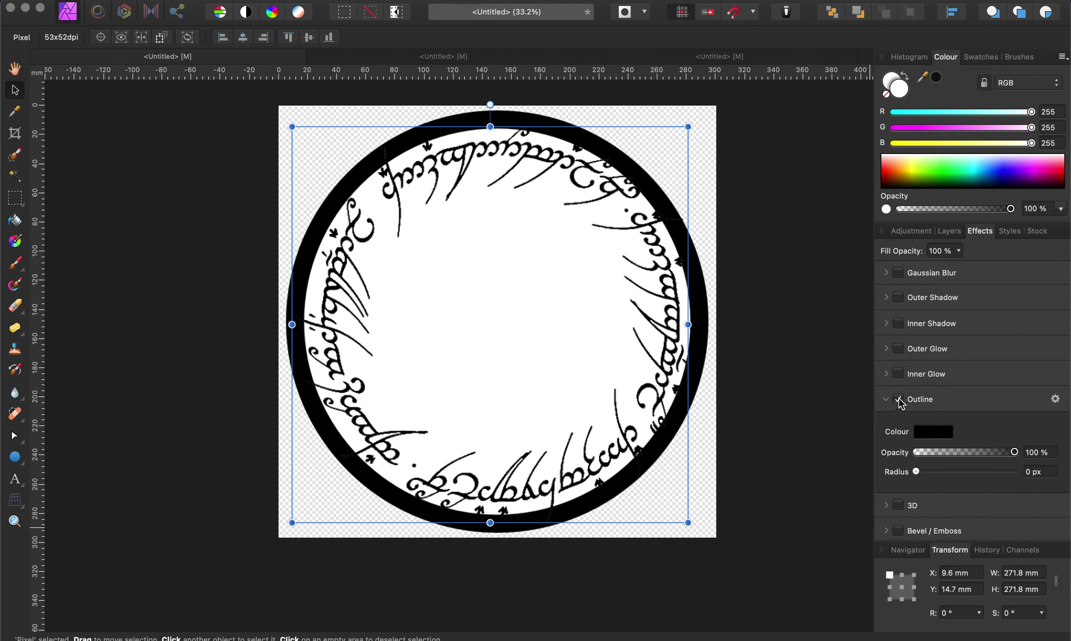
pyautogui.moveTo(917, 473); pyautogui.dragTo(957, 472)
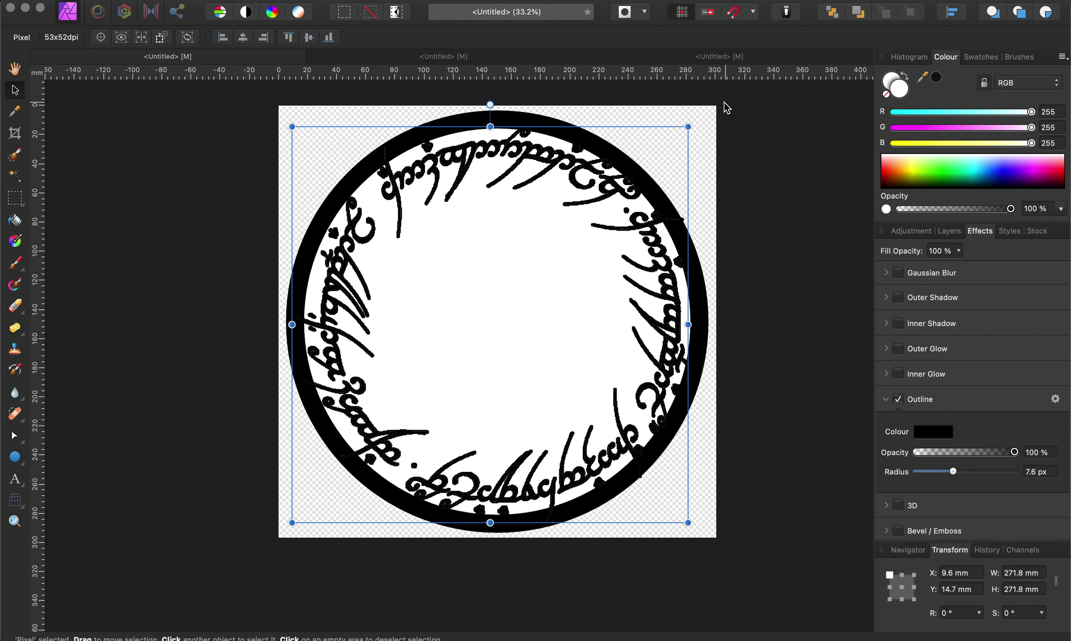
# Fine-tune the script's edges to about 272.5 by 272.8 mm inside the black ring and deselect it.
pyautogui.moveTo(695, 125); pyautogui.dragTo(694, 129)
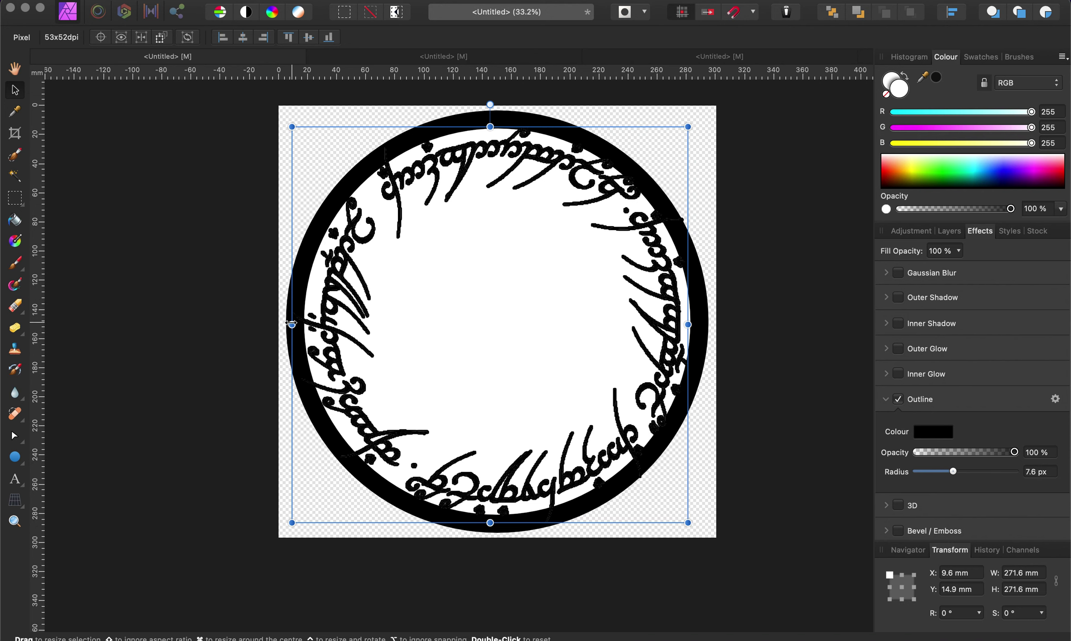
pyautogui.moveTo(285, 326); pyautogui.dragTo(288, 326)
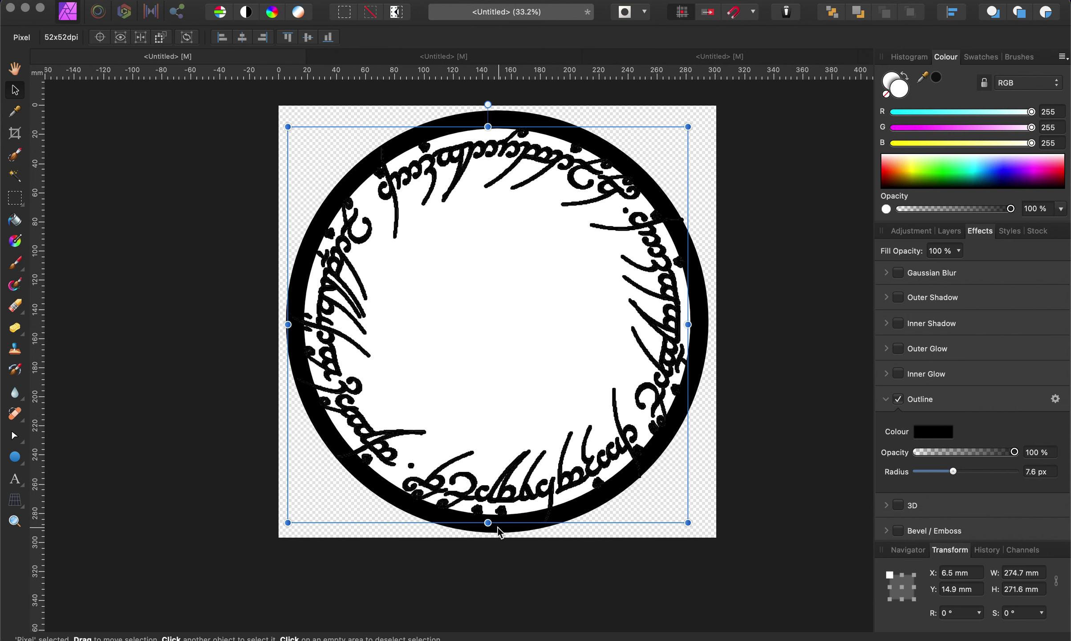
pyautogui.moveTo(491, 525); pyautogui.dragTo(491, 528)
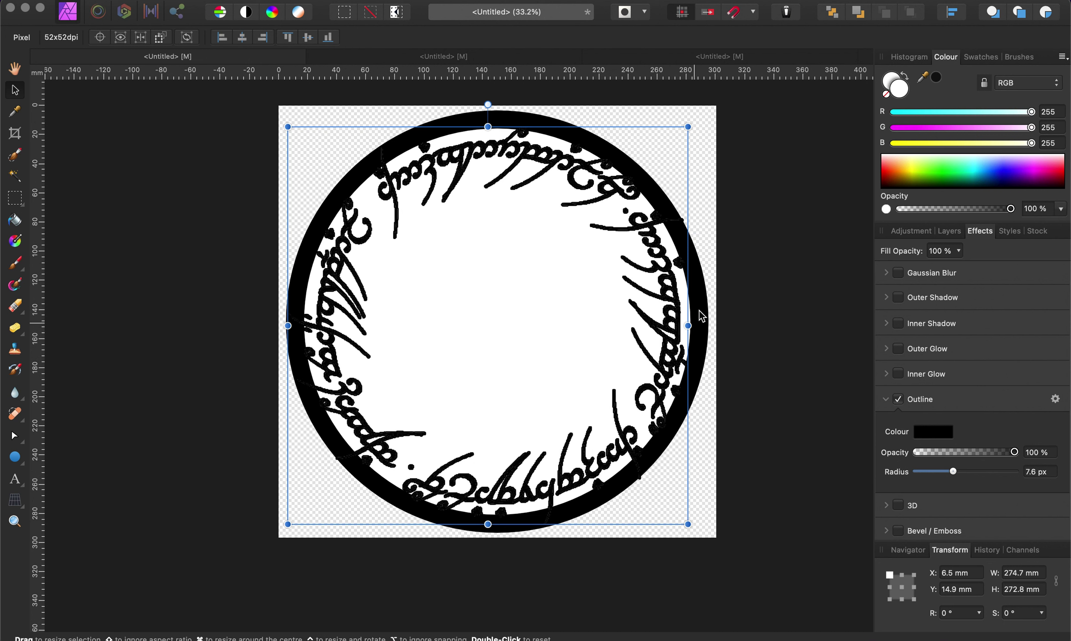
pyautogui.moveTo(688, 327); pyautogui.dragTo(686, 328)
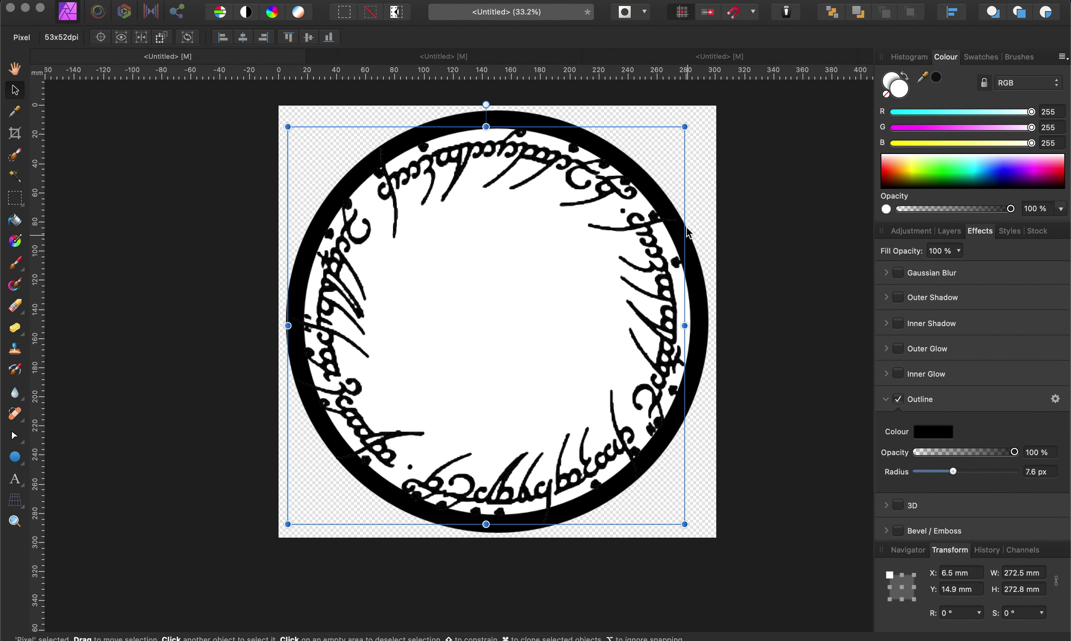
pyautogui.click(750, 292)
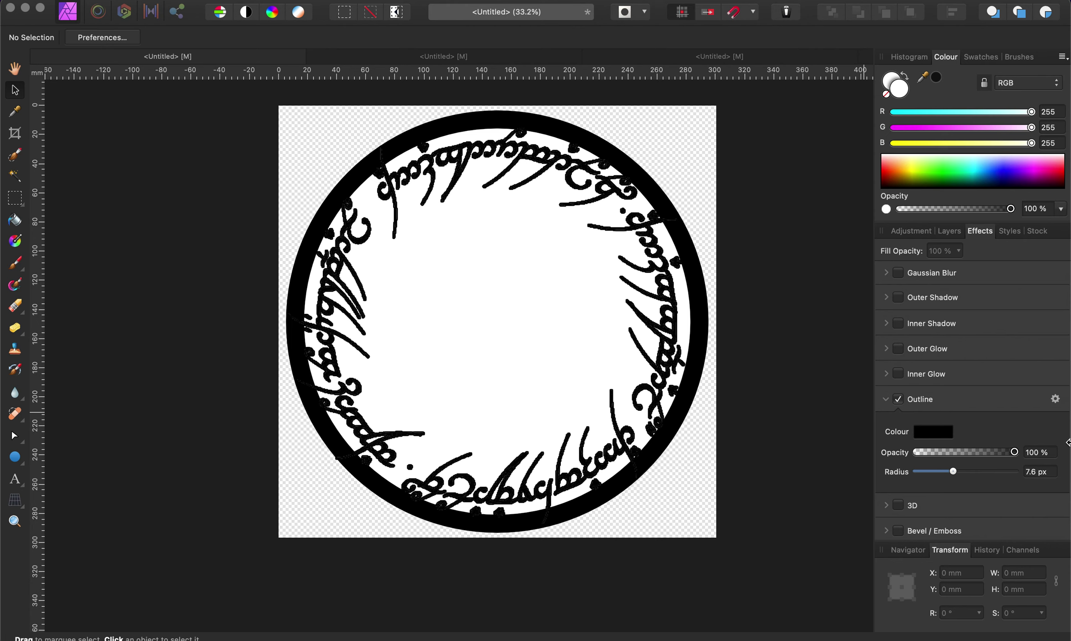
# Duplicate the black ellipse layer and move the copy to the top of the layer stack.
pyautogui.click(923, 231)
pyautogui.click(955, 231)
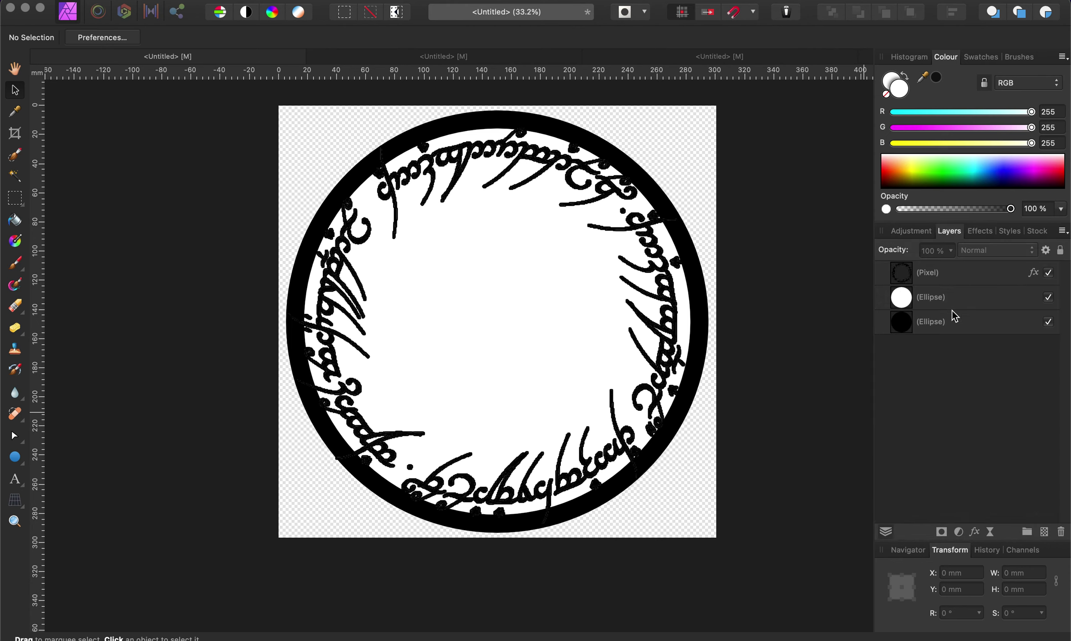
pyautogui.click(968, 324)
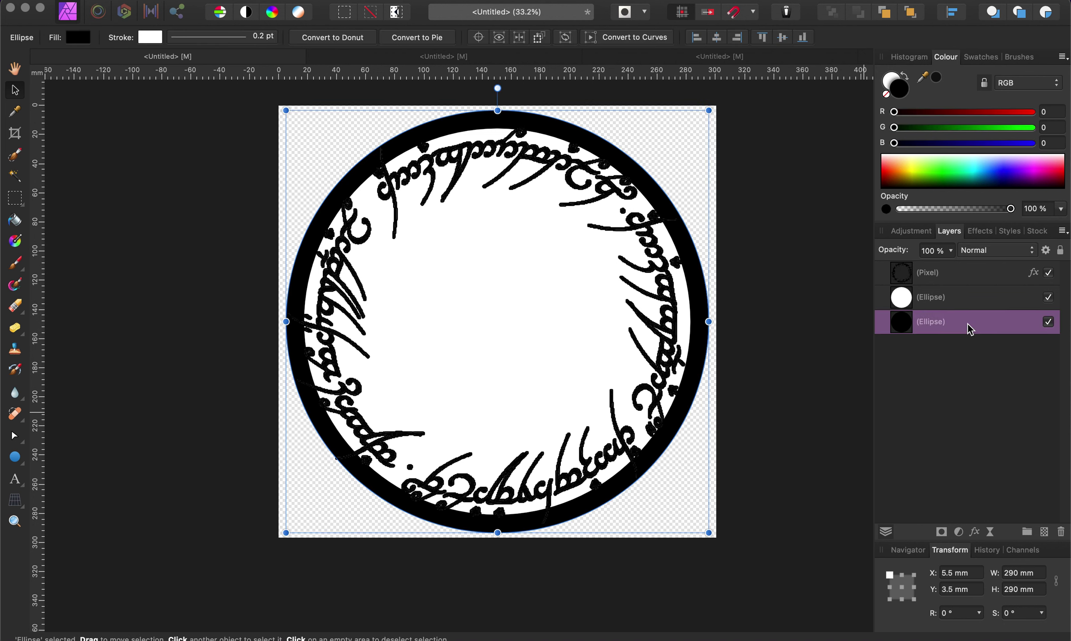
pyautogui.rightClick(968, 324)
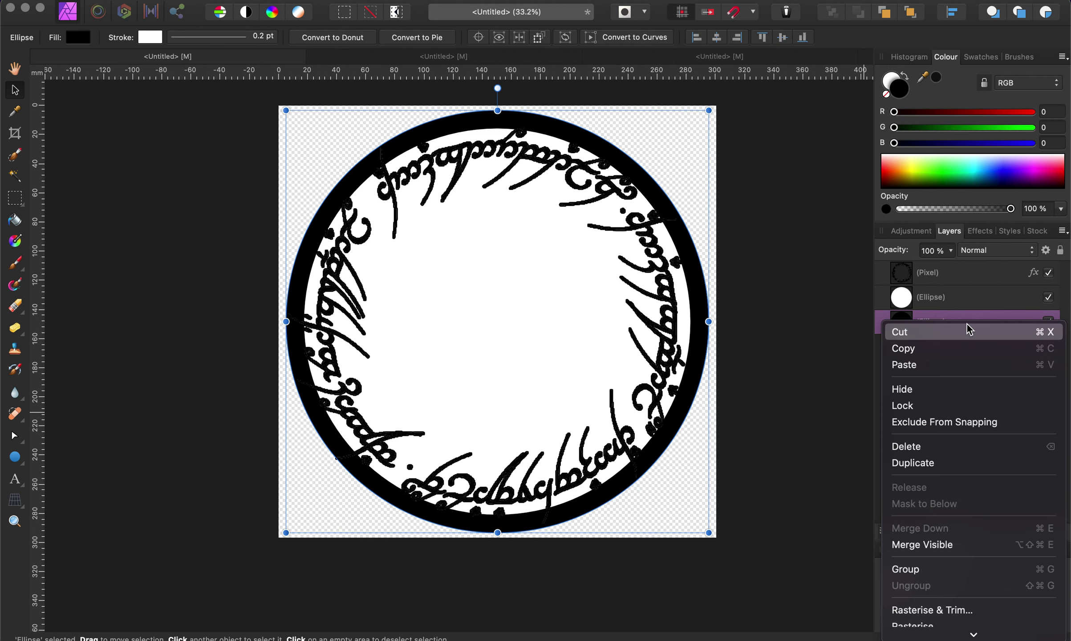
pyautogui.click(923, 465)
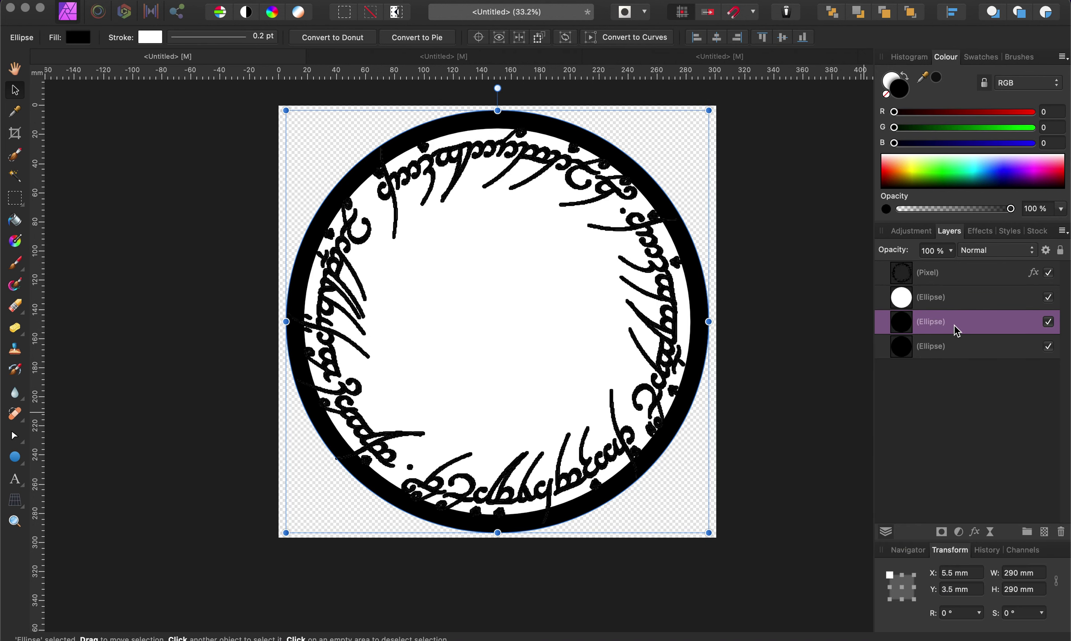
pyautogui.moveTo(945, 324); pyautogui.dragTo(915, 261)
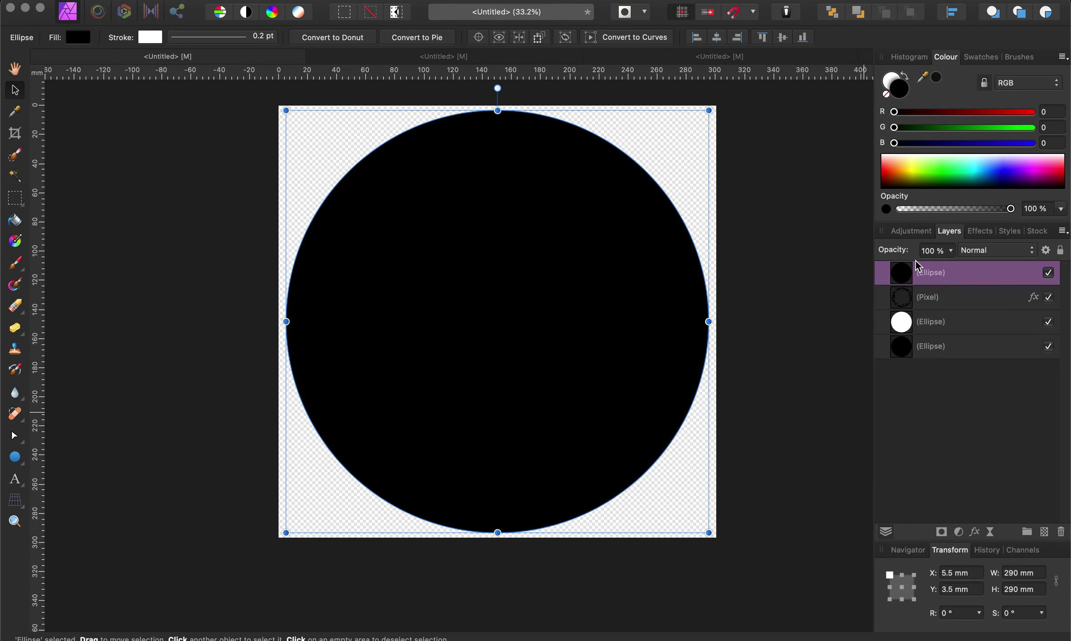
# Shrink the duplicated black ellipse inside the script ring and set its width and height to 205 mm.
pyautogui.moveTo(710, 111); pyautogui.dragTo(576, 255)
pyautogui.moveTo(477, 370); pyautogui.dragTo(519, 310)
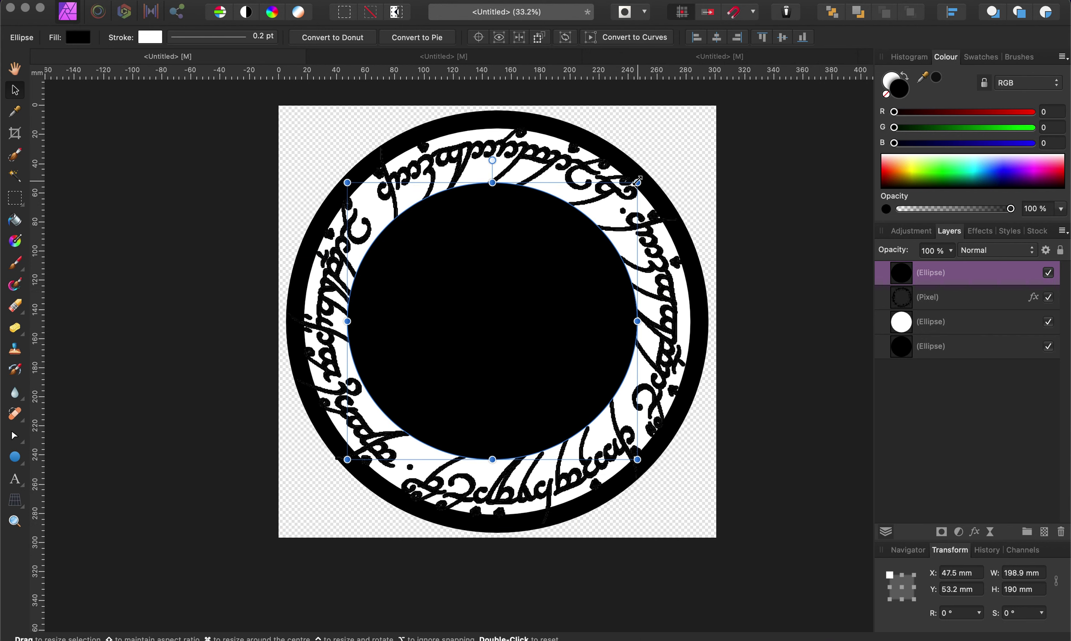
pyautogui.moveTo(644, 178); pyautogui.dragTo(648, 177)
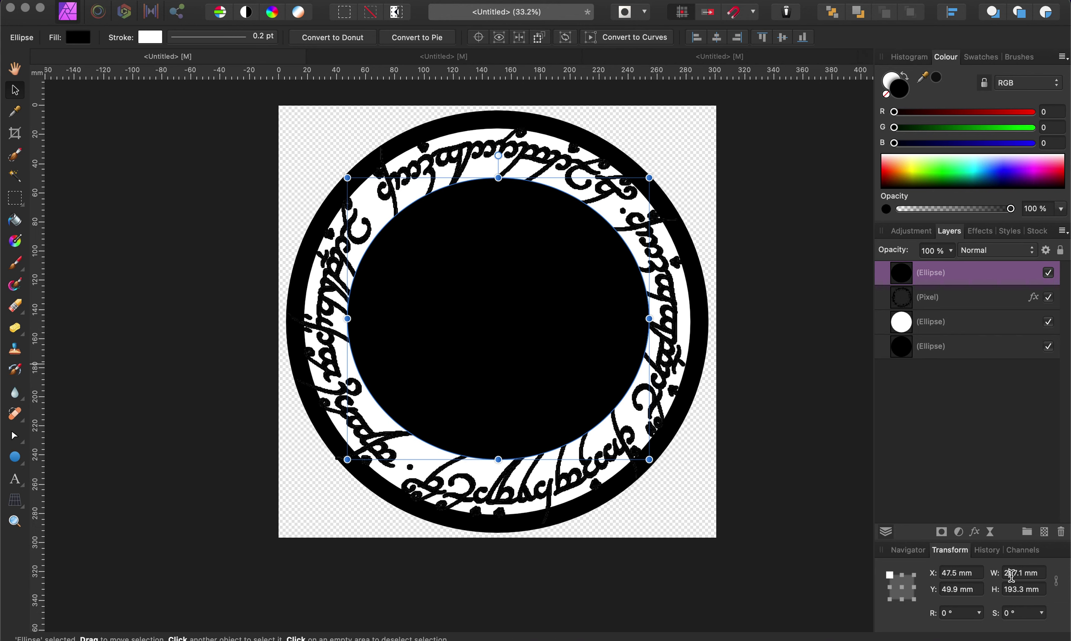
pyautogui.write('205')
pyautogui.click(1013, 590)
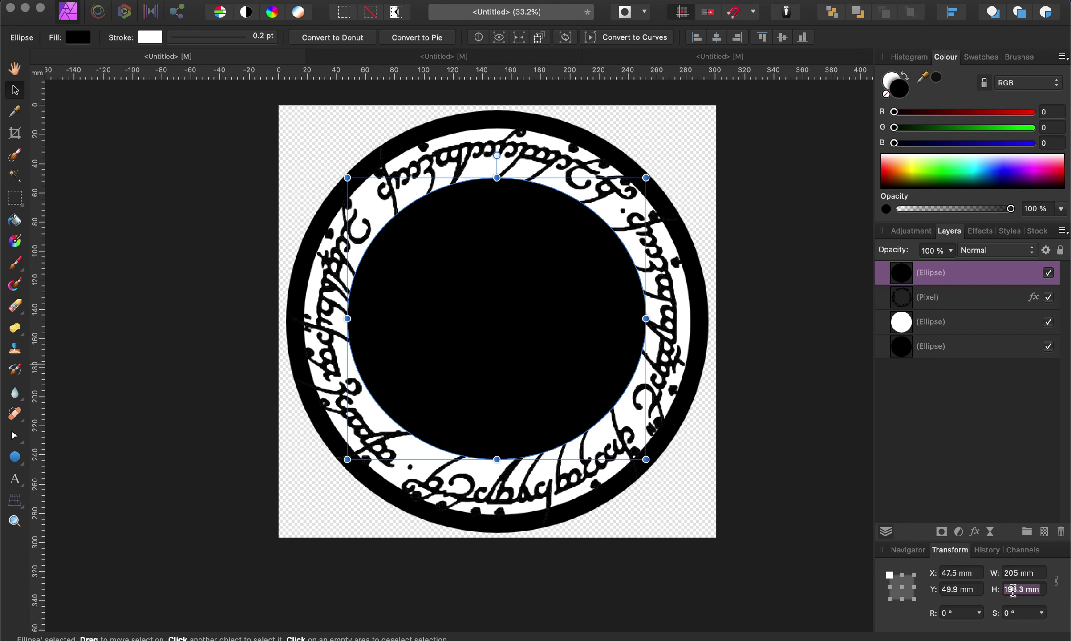
pyautogui.write('205')
pyautogui.press('Return')
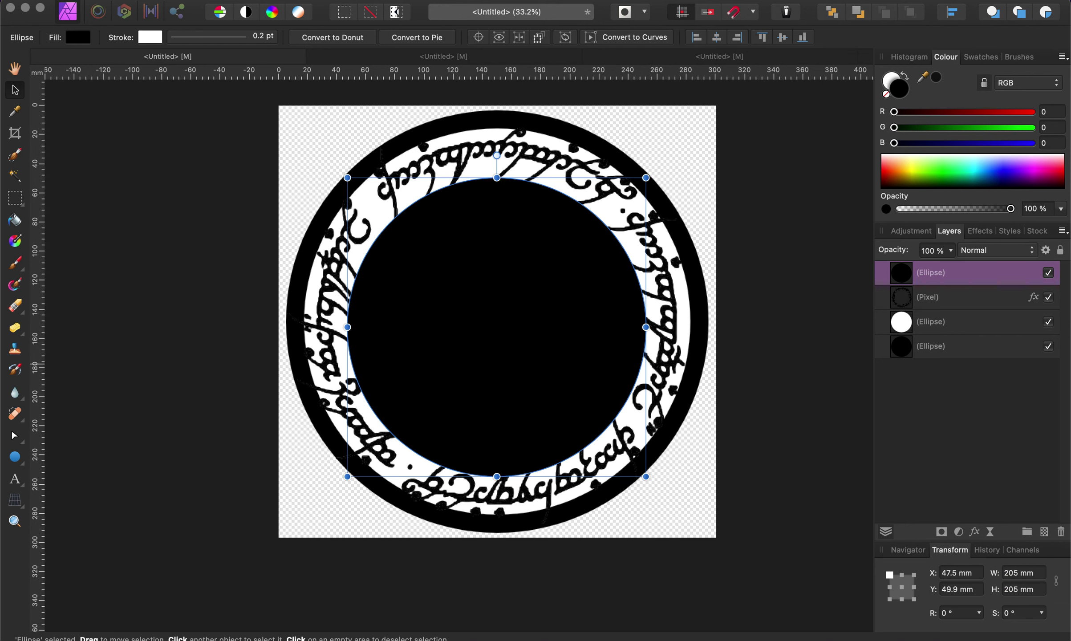
# Centre the 205 mm black ellipse on the canvas horizontally and vertically with Align Centre and Align Middle.
pyautogui.rightClick(496, 282)
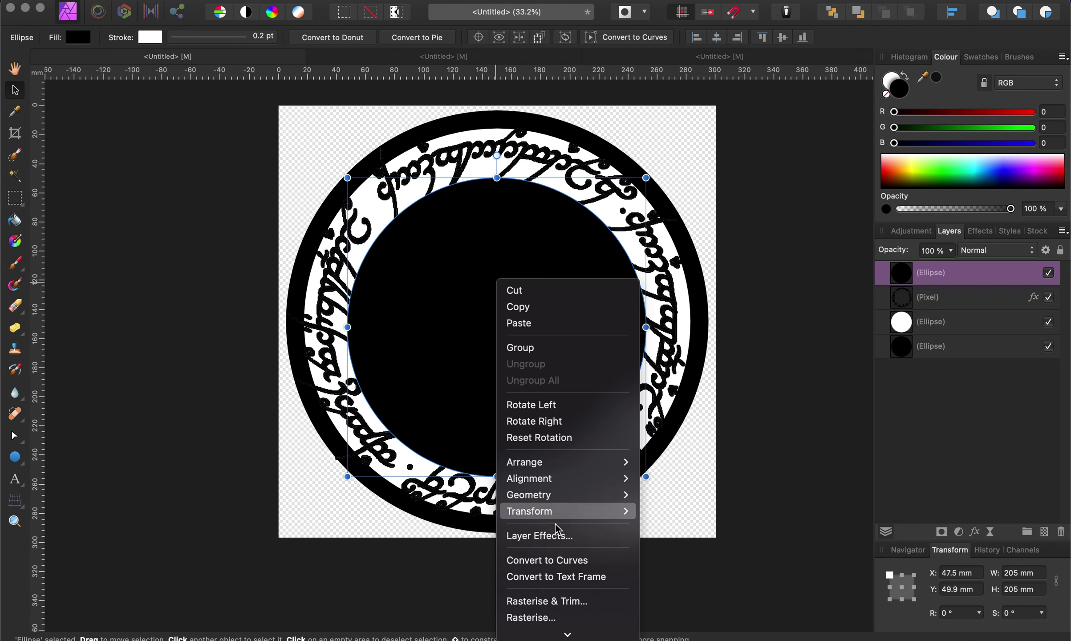
pyautogui.moveTo(588, 483)
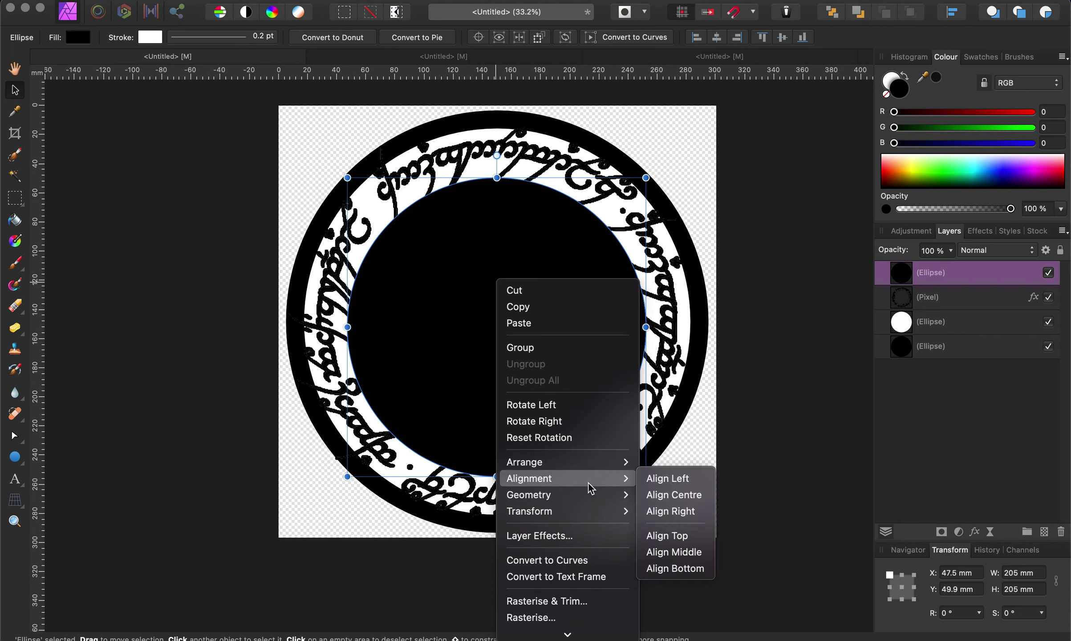
pyautogui.click(673, 494)
pyautogui.rightClick(568, 391)
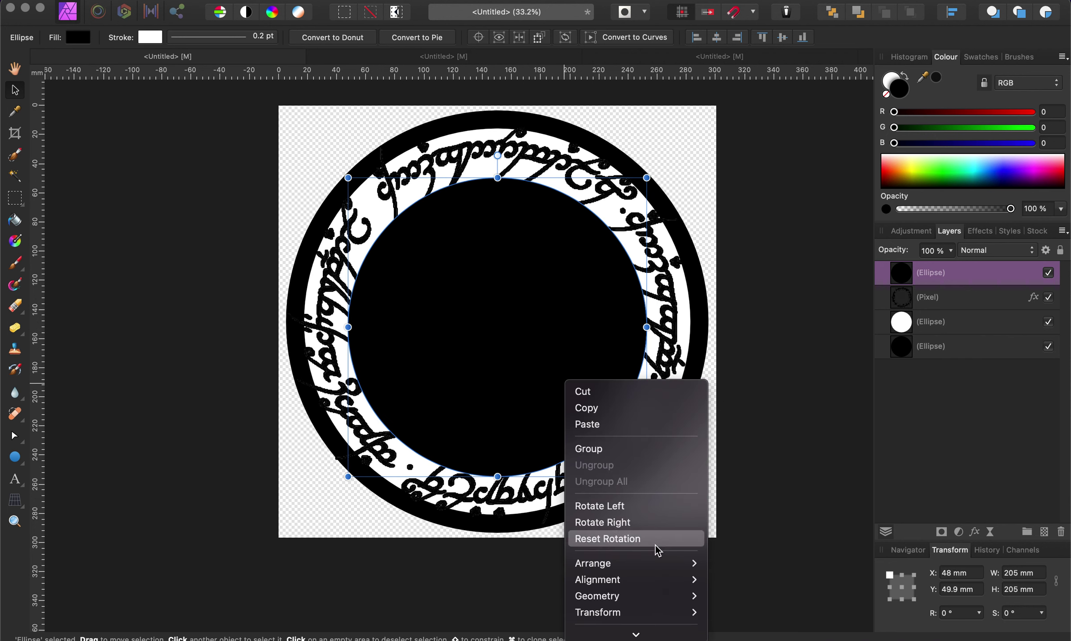
pyautogui.moveTo(669, 580)
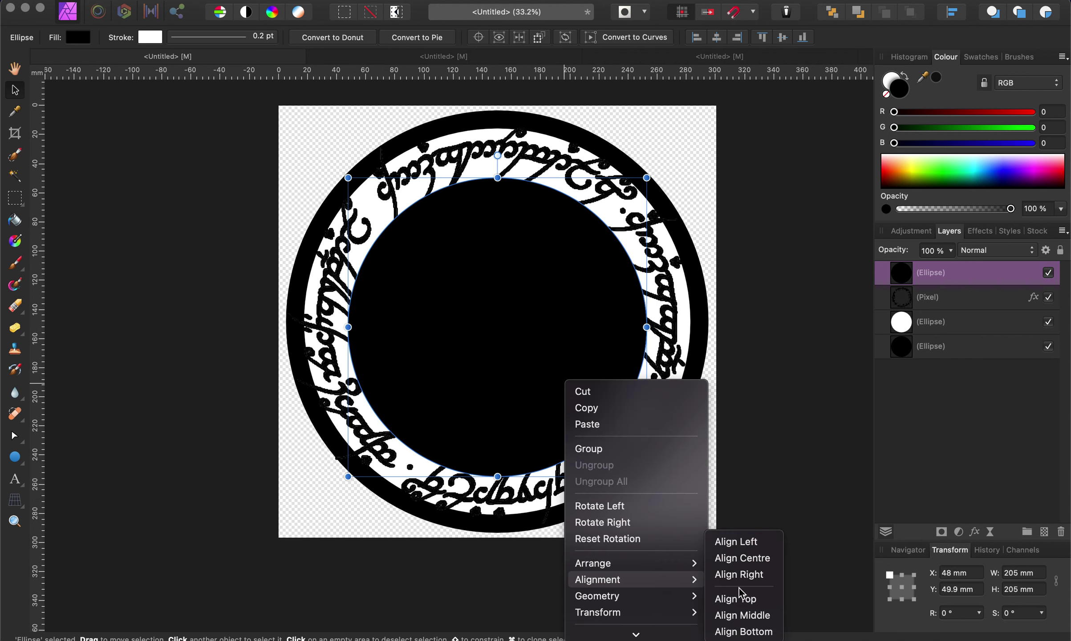
pyautogui.click(752, 615)
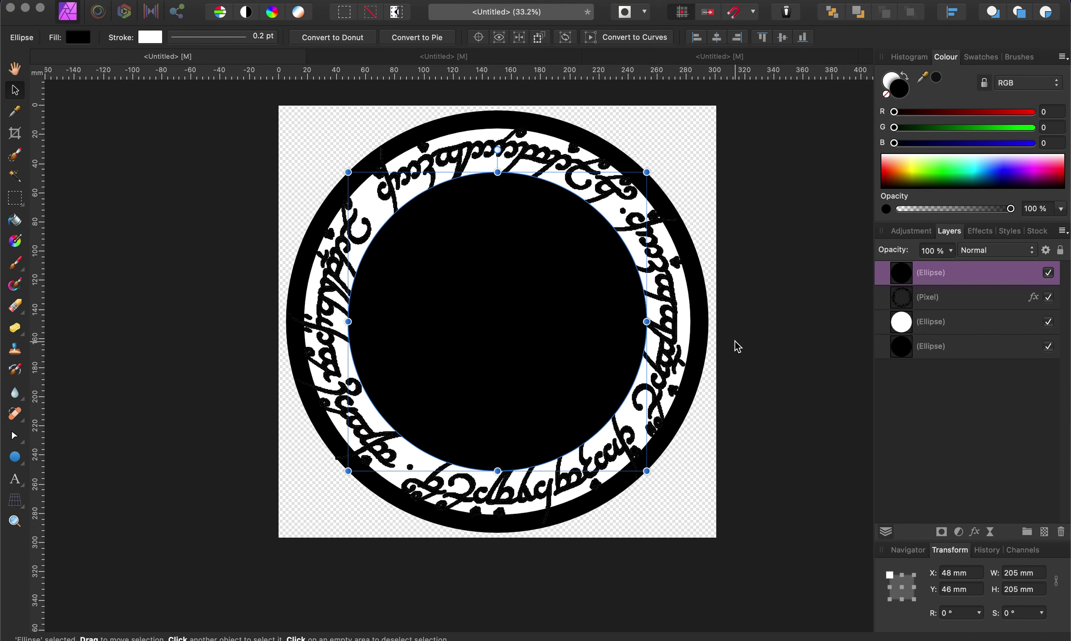
# Duplicate the white ellipse layer and move the copy to the top of the layer stack.
pyautogui.click(960, 329)
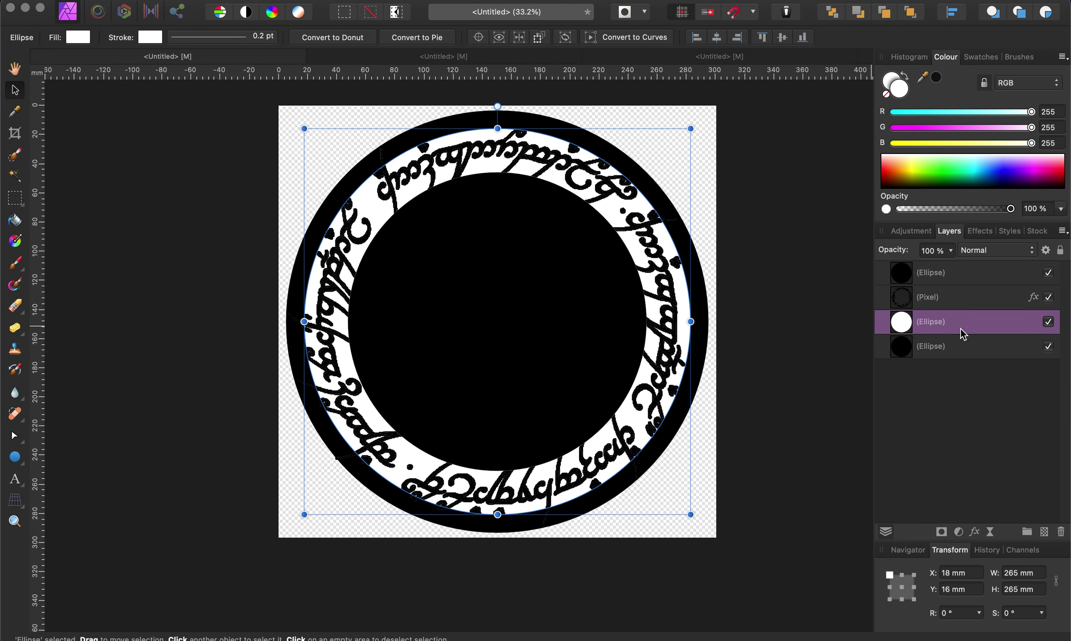
pyautogui.rightClick(961, 329)
pyautogui.click(949, 468)
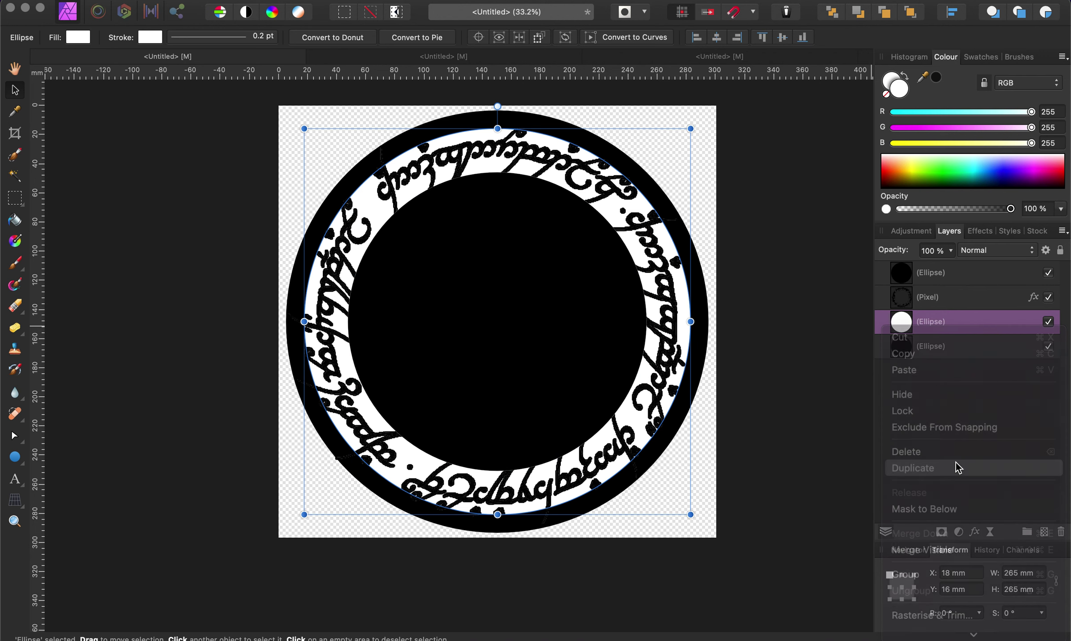
pyautogui.moveTo(968, 324); pyautogui.dragTo(934, 260)
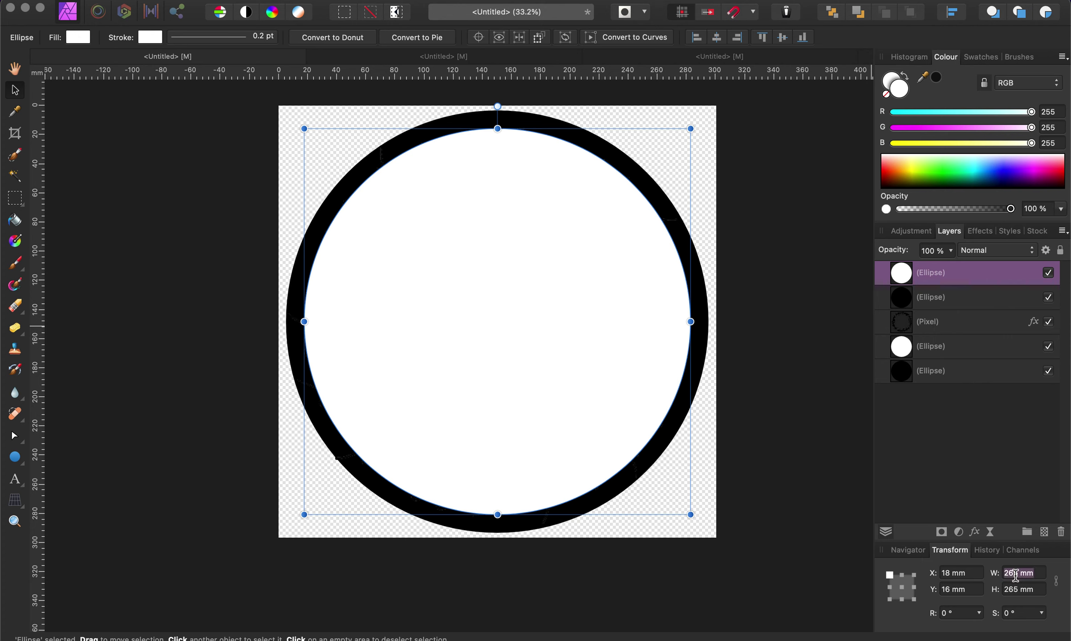
# Set the duplicated white ellipse's width and height to 190 mm.
pyautogui.write('190')
pyautogui.click(1013, 589)
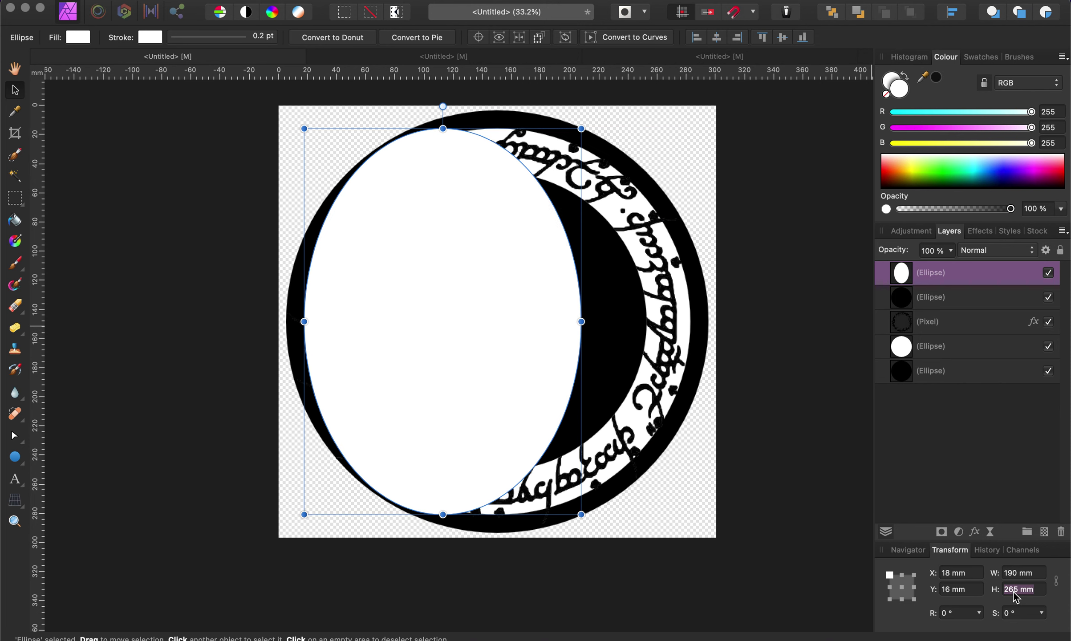
pyautogui.write('1')
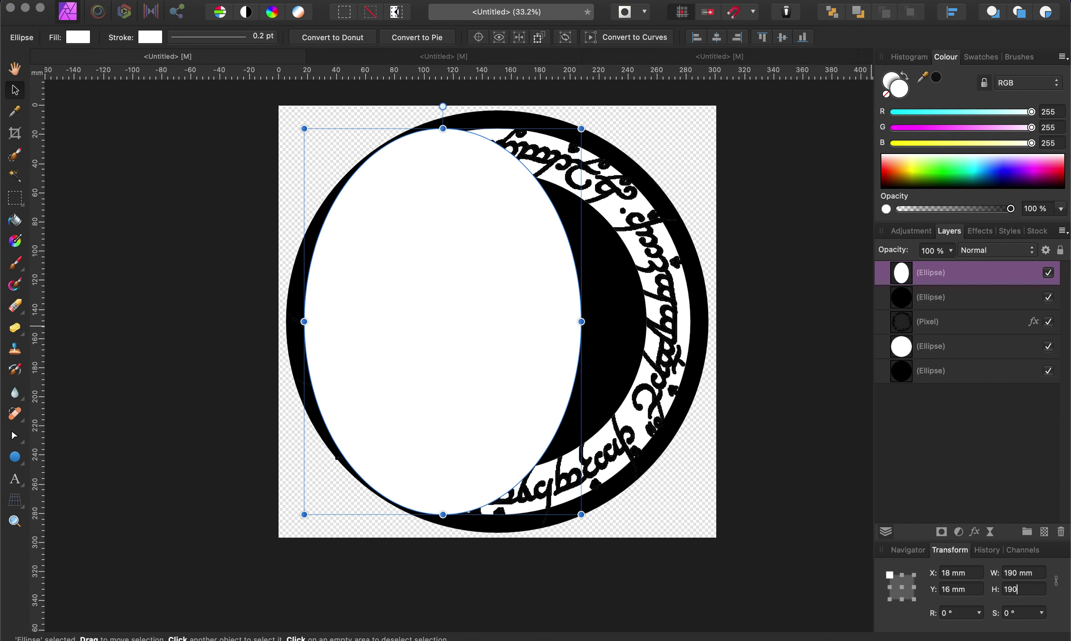
pyautogui.write('90')
pyautogui.press('Return')
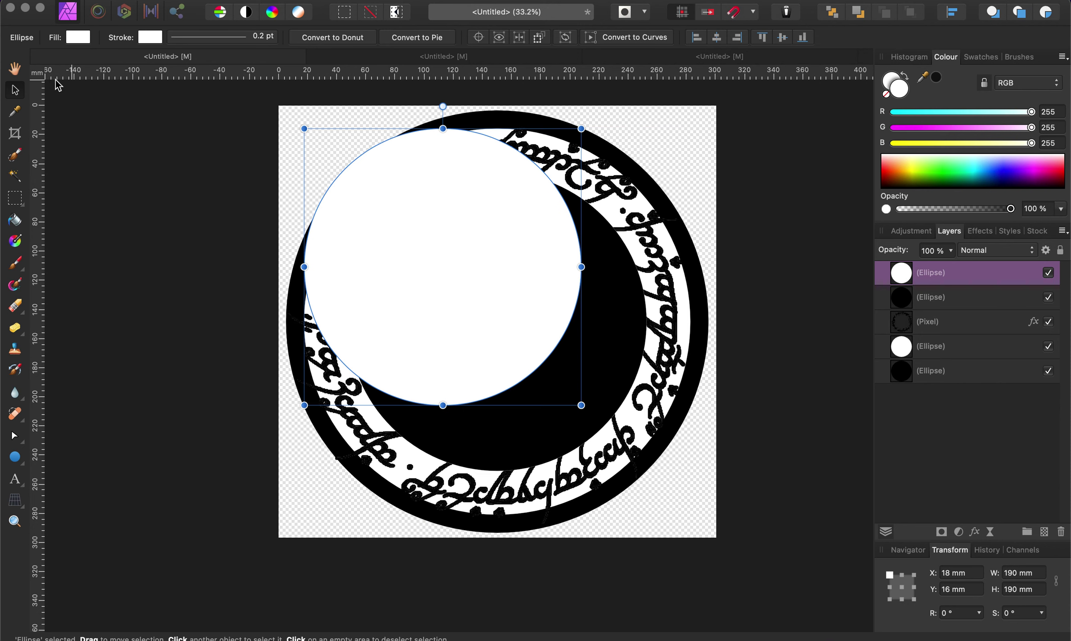
# Move the small white circle inside the black inner circle and centre it on the canvas horizontally and vertically.
pyautogui.moveTo(469, 287); pyautogui.dragTo(523, 343)
pyautogui.rightClick(522, 337)
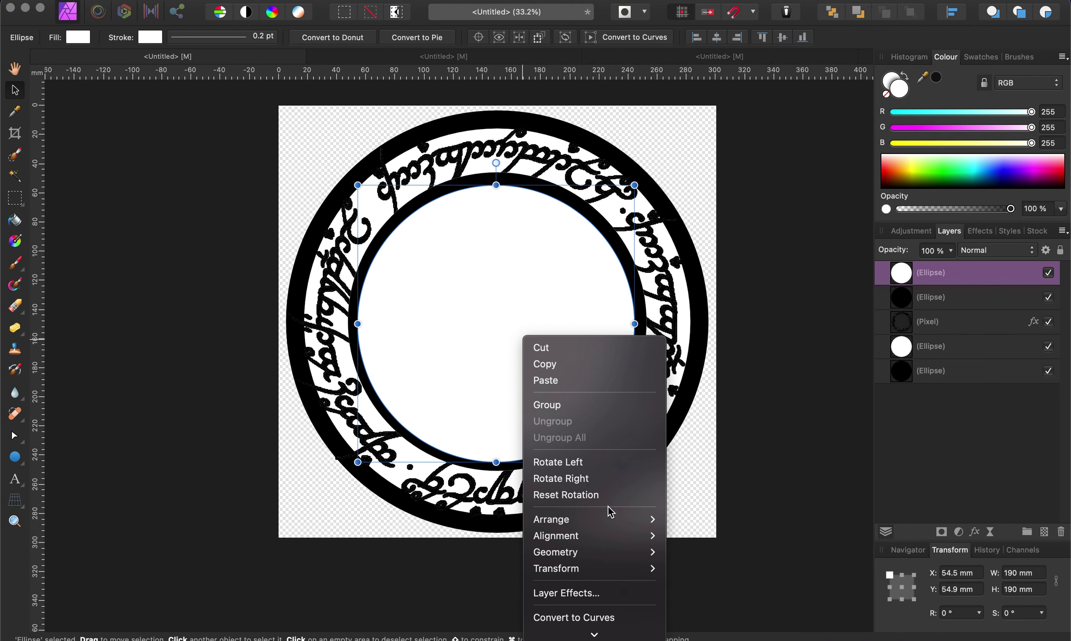
pyautogui.moveTo(613, 540)
pyautogui.click(701, 551)
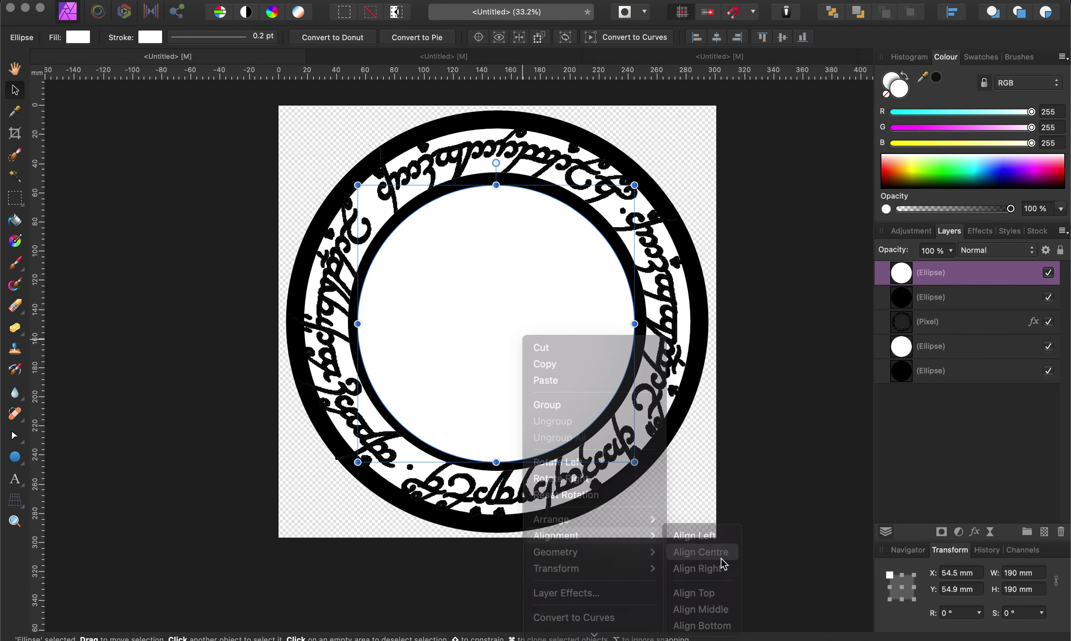
pyautogui.rightClick(504, 348)
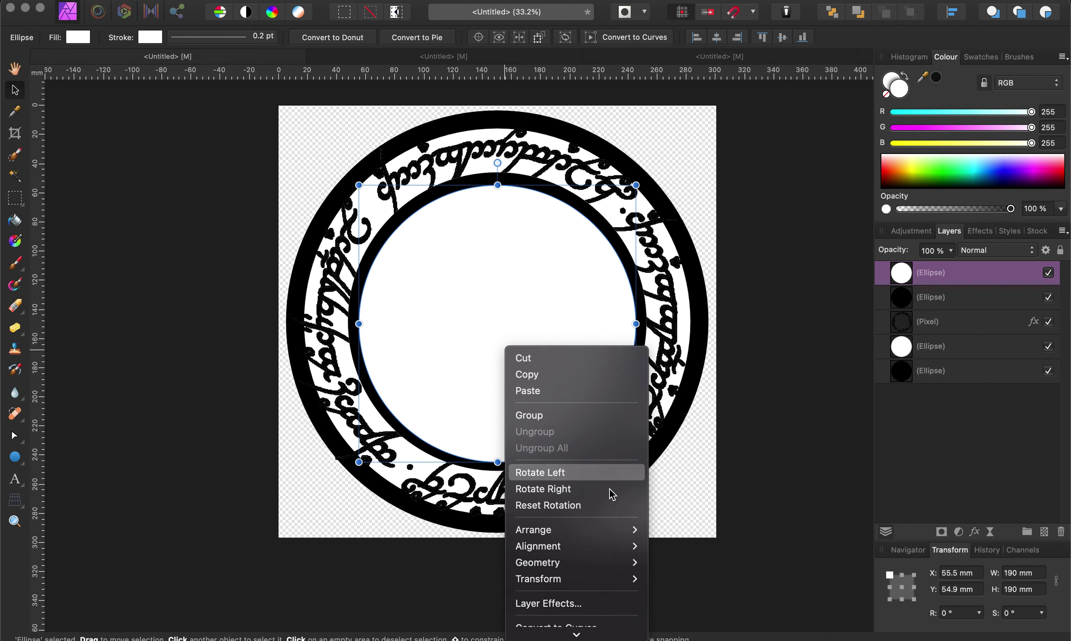
pyautogui.moveTo(625, 558)
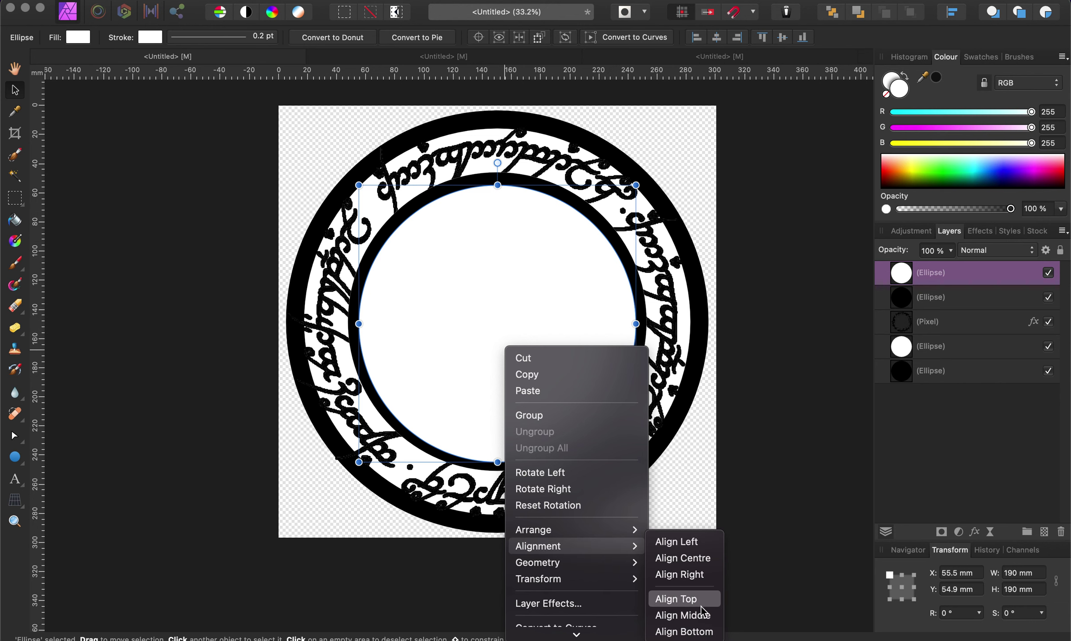
pyautogui.click(701, 615)
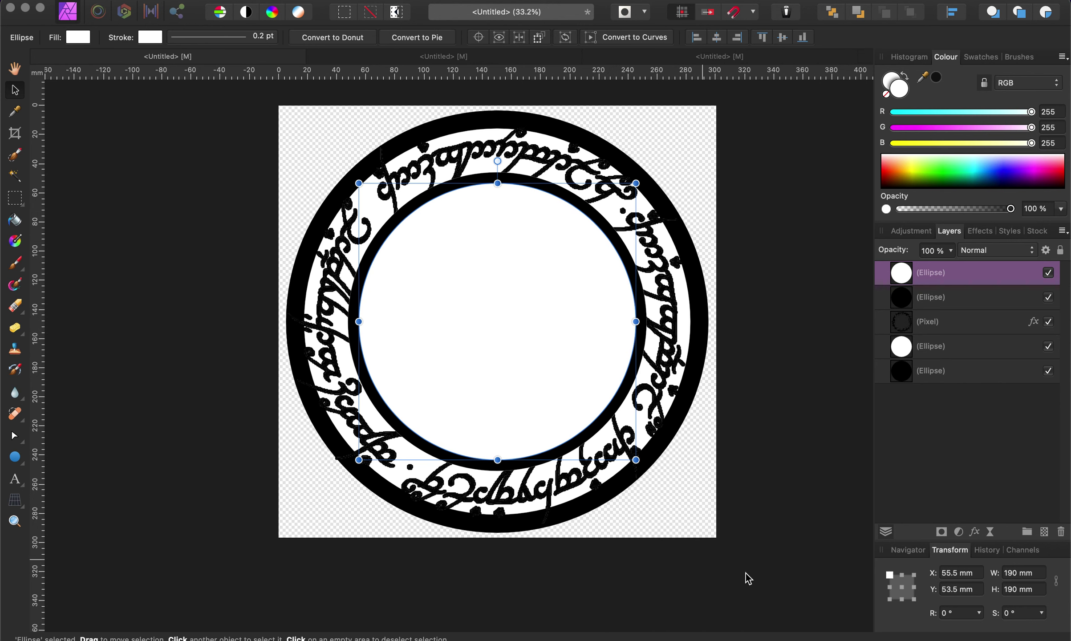
# Paste the black helmet silhouette into the ring design document as a new layer above the circles.
pyautogui.click(525, 58)
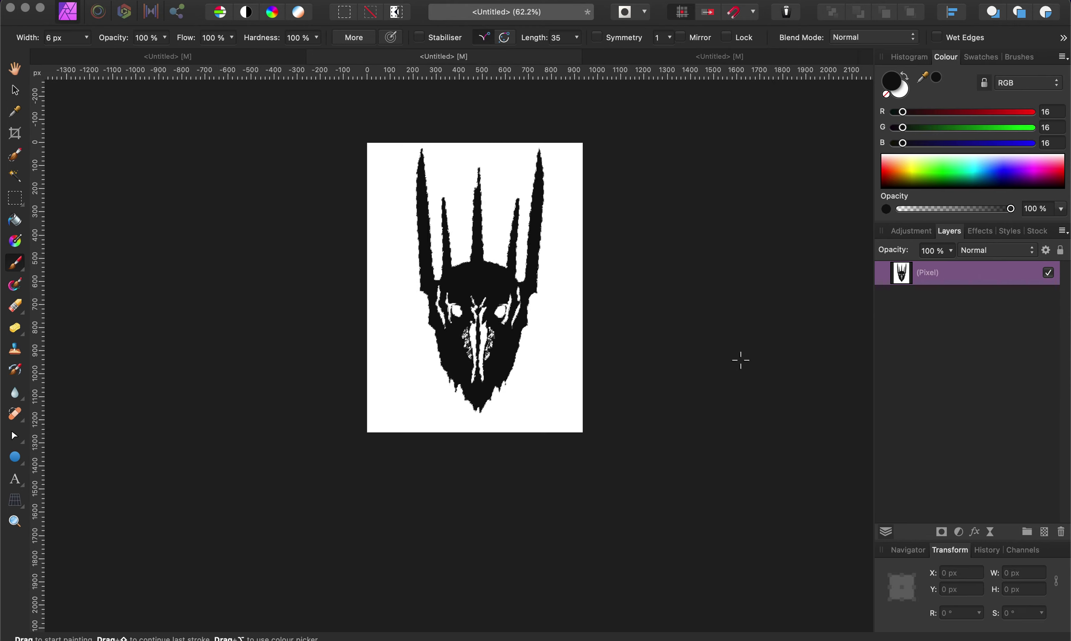
pyautogui.click(231, 58)
pyautogui.press('v')
pyautogui.press('super+v')
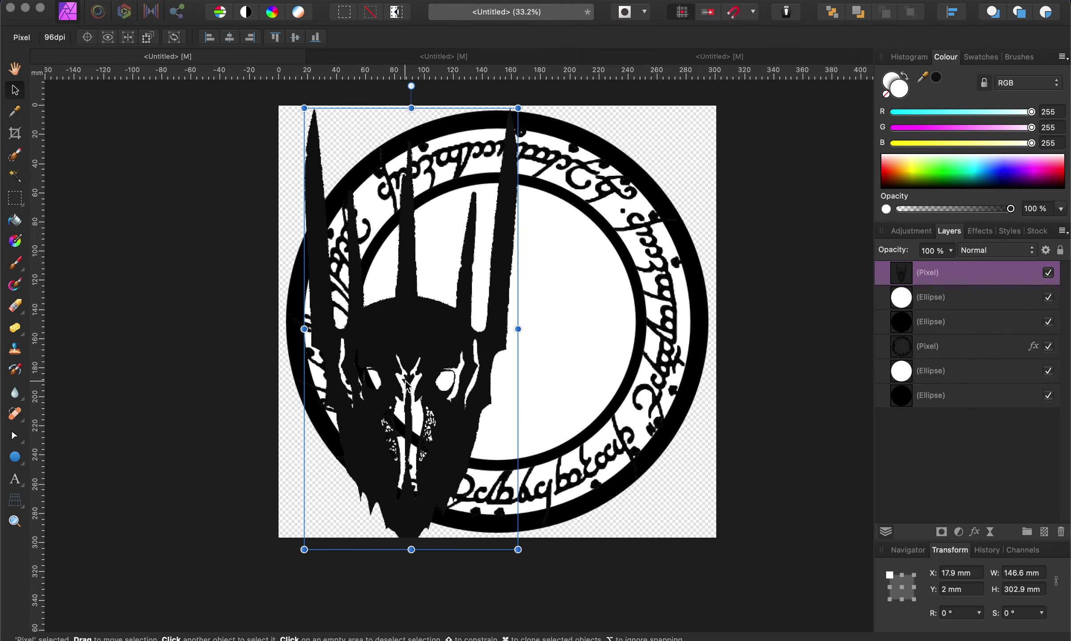
# Move the helmet silhouette to the middle of the circles and scale it down to about 111 by 230 mm.
pyautogui.moveTo(447, 416); pyautogui.dragTo(536, 358)
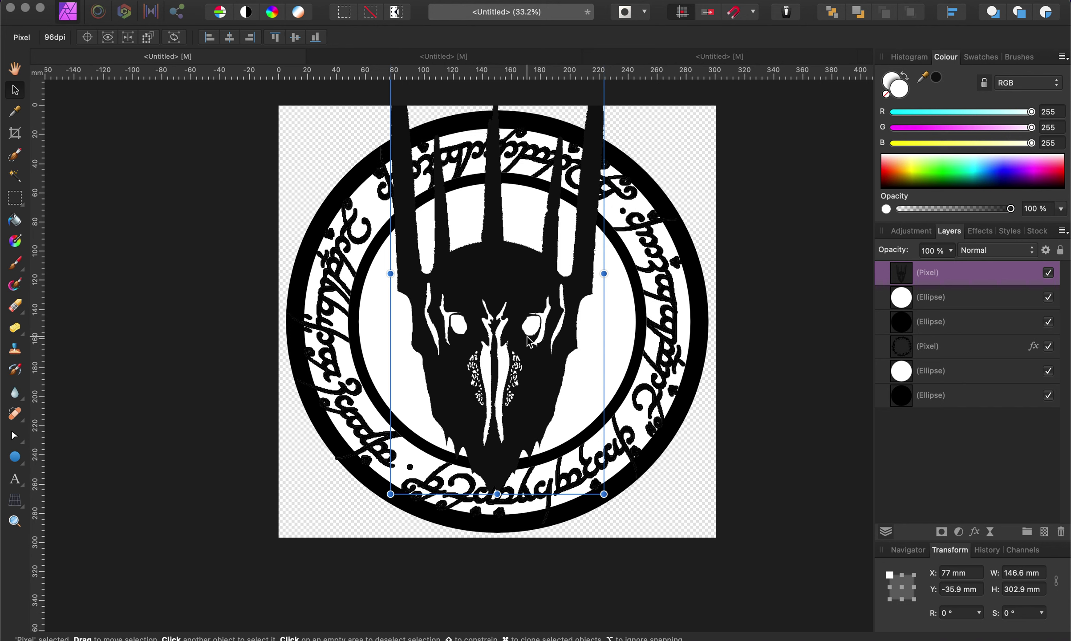
pyautogui.moveTo(604, 494); pyautogui.dragTo(537, 421)
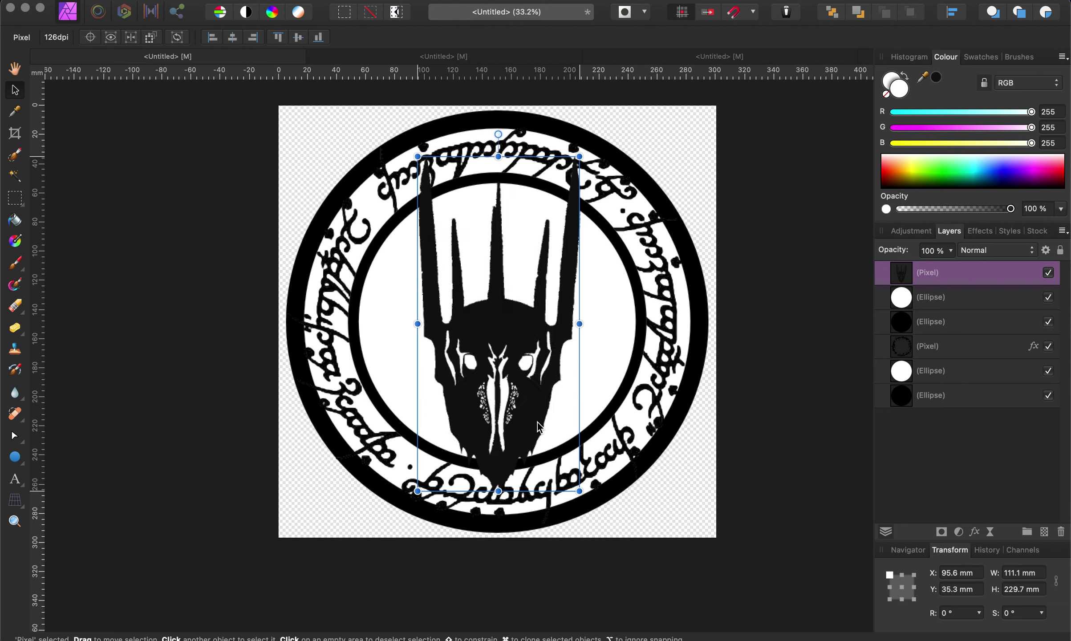
# Move the helmet silhouette up over the ring and enlarge it to about 131 × 271 mm.
pyautogui.press('Up')
pyautogui.press('Up')
pyautogui.press('Up')
pyautogui.press('Up')
pyautogui.press('Up')
pyautogui.press('Up')
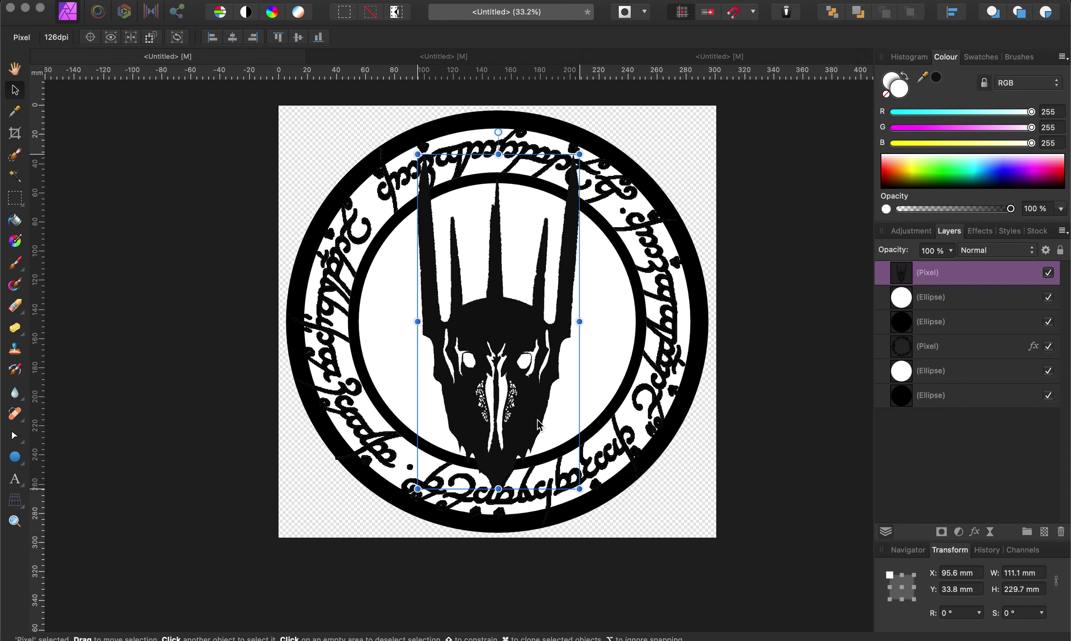
pyautogui.press('Up')
pyautogui.press('Up')
pyautogui.press('Up')
pyautogui.press('Up')
pyautogui.press('Up')
pyautogui.press('Up')
pyautogui.press('Up')
pyautogui.press('Up')
pyautogui.press('Up')
pyautogui.press('Up')
pyautogui.press('Up')
pyautogui.press('Up')
pyautogui.press('Up')
pyautogui.press('Up')
pyautogui.press('Up')
pyautogui.press('Up')
pyautogui.press('Up')
pyautogui.press('Up')
pyautogui.press('Up')
pyautogui.press('Up')
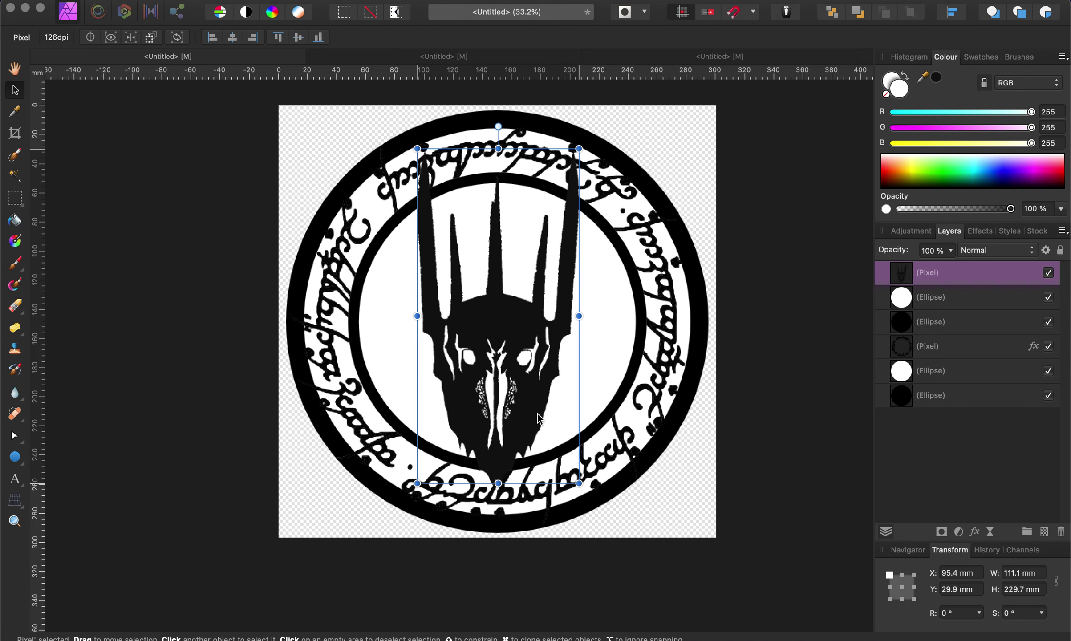
pyautogui.press('Up')
pyautogui.press('Up')
pyautogui.press('Up')
pyautogui.press('Up')
pyautogui.press('Up')
pyautogui.press('Up')
pyautogui.press('Up')
pyautogui.press('Up')
pyautogui.press('Up')
pyautogui.press('Up')
pyautogui.press('Up')
pyautogui.press('Up')
pyautogui.press('Up')
pyautogui.press('Up')
pyautogui.press('Up')
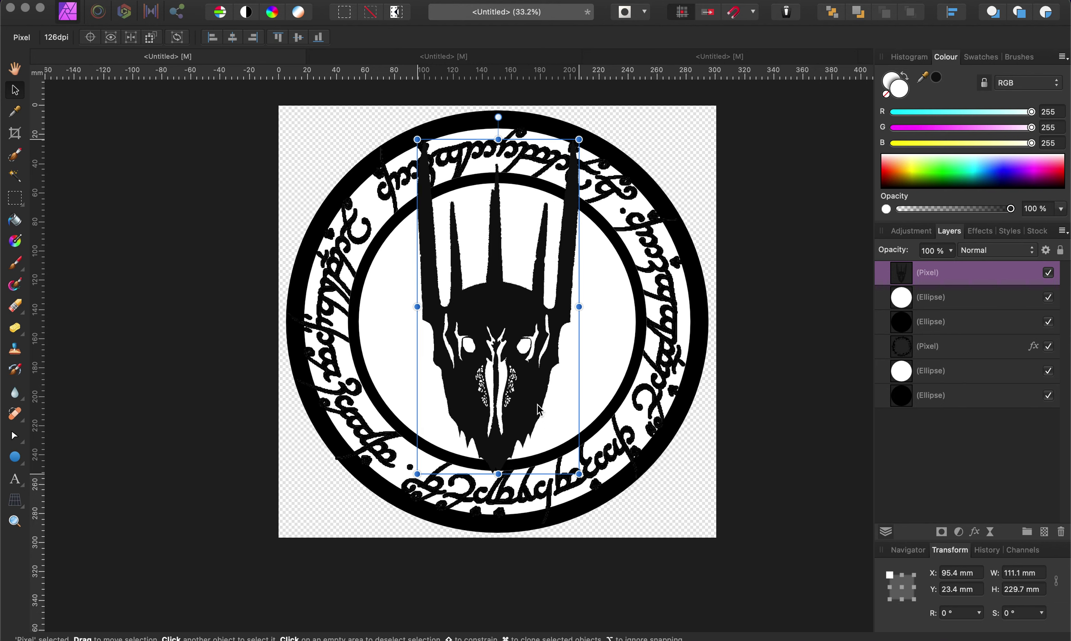
pyautogui.moveTo(579, 474); pyautogui.dragTo(658, 506)
pyautogui.moveTo(562, 406)
pyautogui.mouseDown()
pyautogui.moveTo(548, 372)
pyautogui.moveTo(555, 456)
pyautogui.moveTo(533, 296)
pyautogui.moveTo(550, 398)
pyautogui.mouseUp()
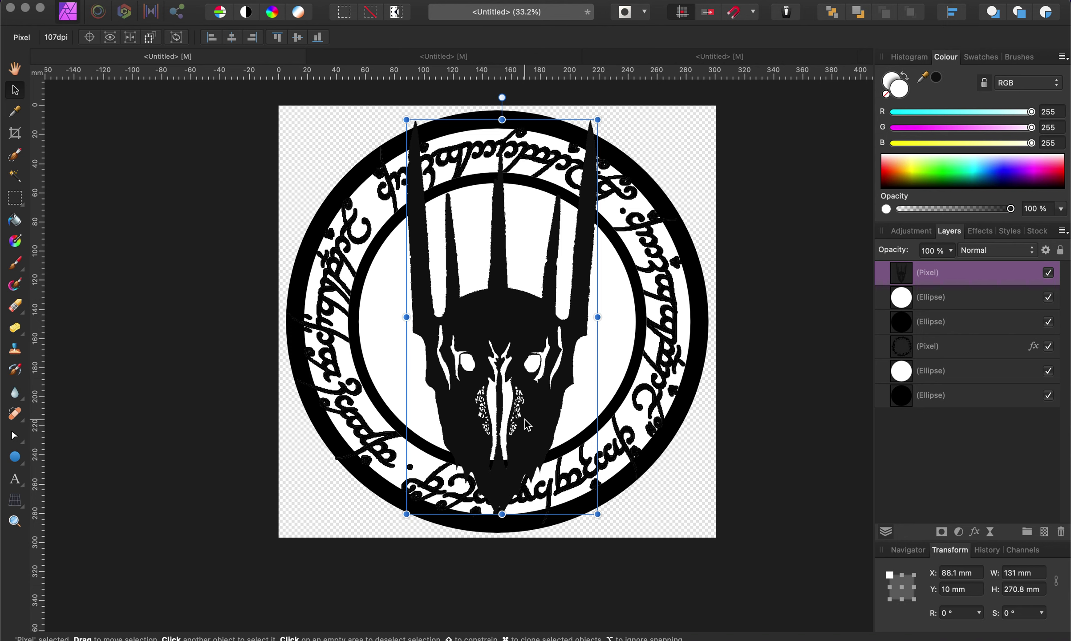
# Delete the helmet silhouette layer from the ring design.
pyautogui.press('Delete')
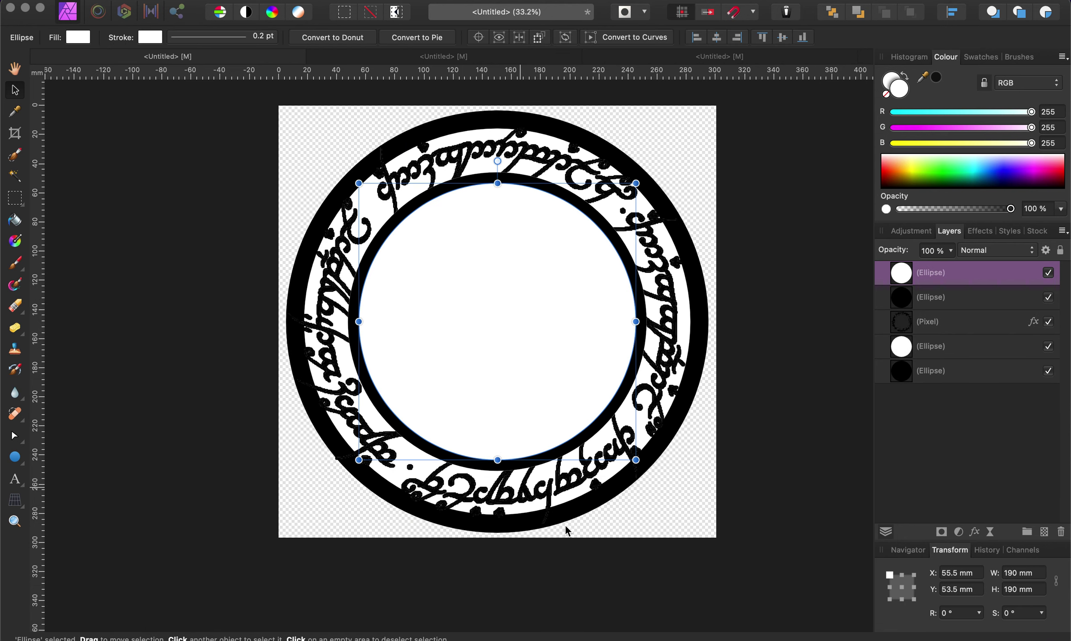
# Switch to Chrome and search Google Images for "lotr climbing mountain".
pyautogui.moveTo(386, 627)
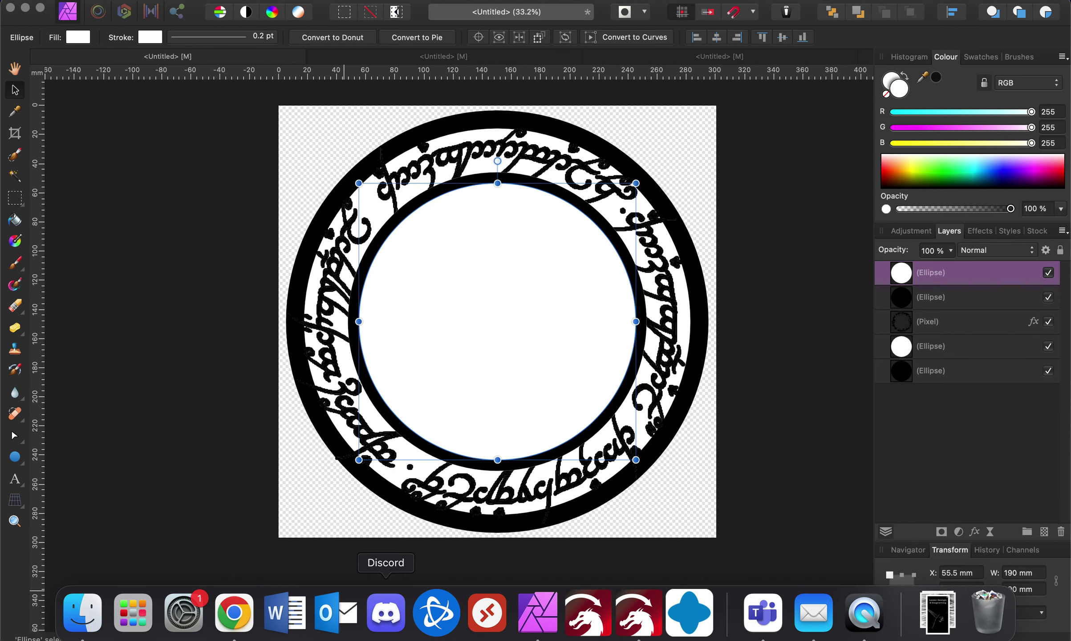
pyautogui.click(256, 621)
pyautogui.tripleClick(482, 101)
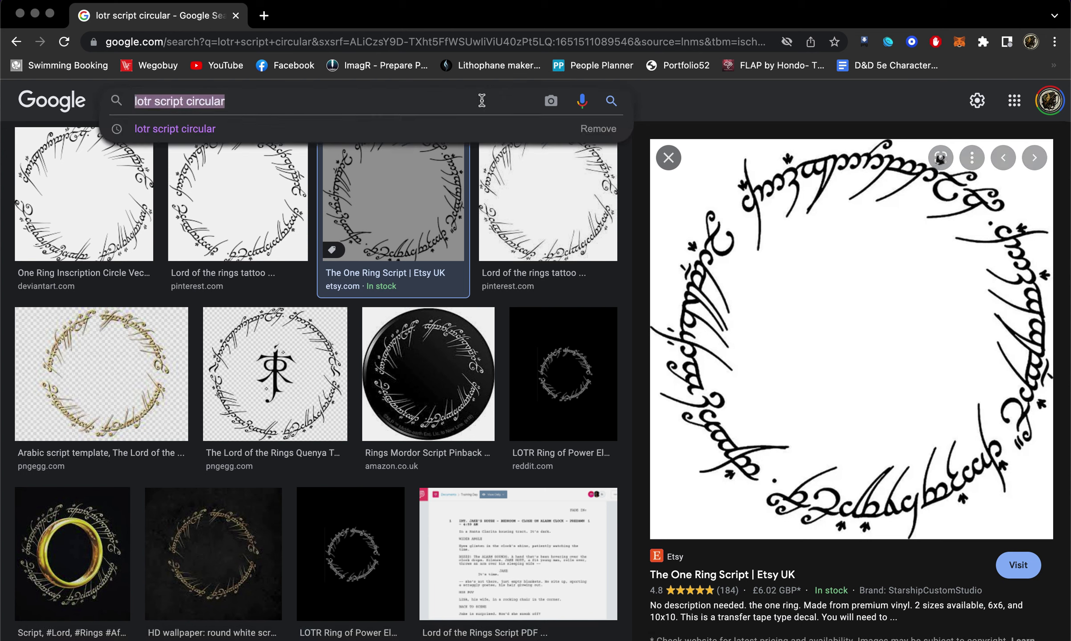
pyautogui.click(482, 100)
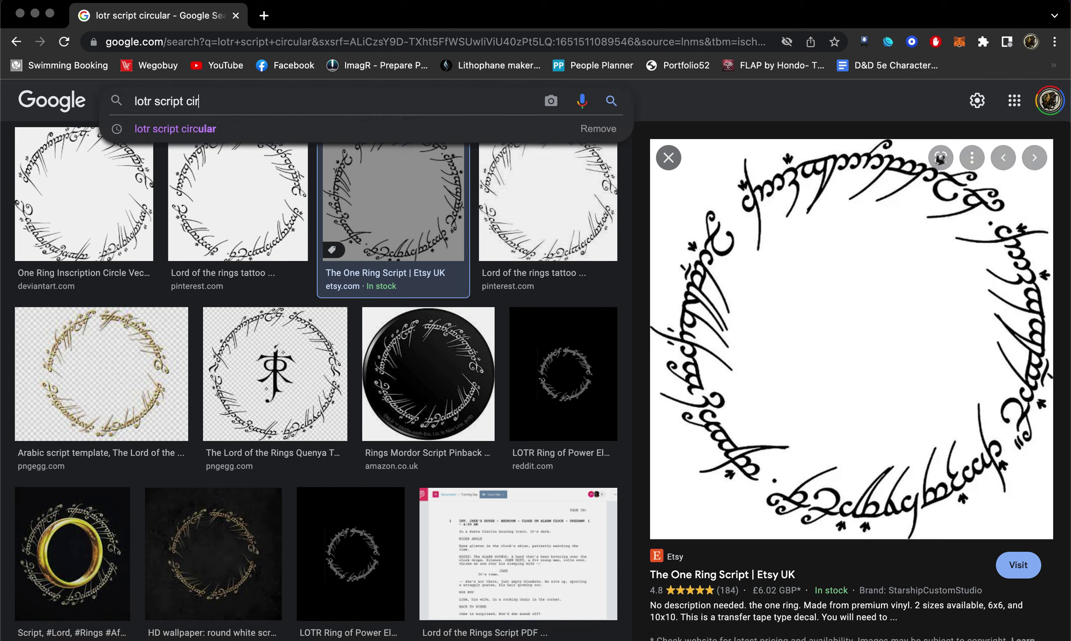
pyautogui.press('BackSpace')
pyautogui.press('BackSpace')
pyautogui.press('BackSpace')
pyautogui.press('BackSpace')
pyautogui.press('BackSpace')
pyautogui.press('BackSpace')
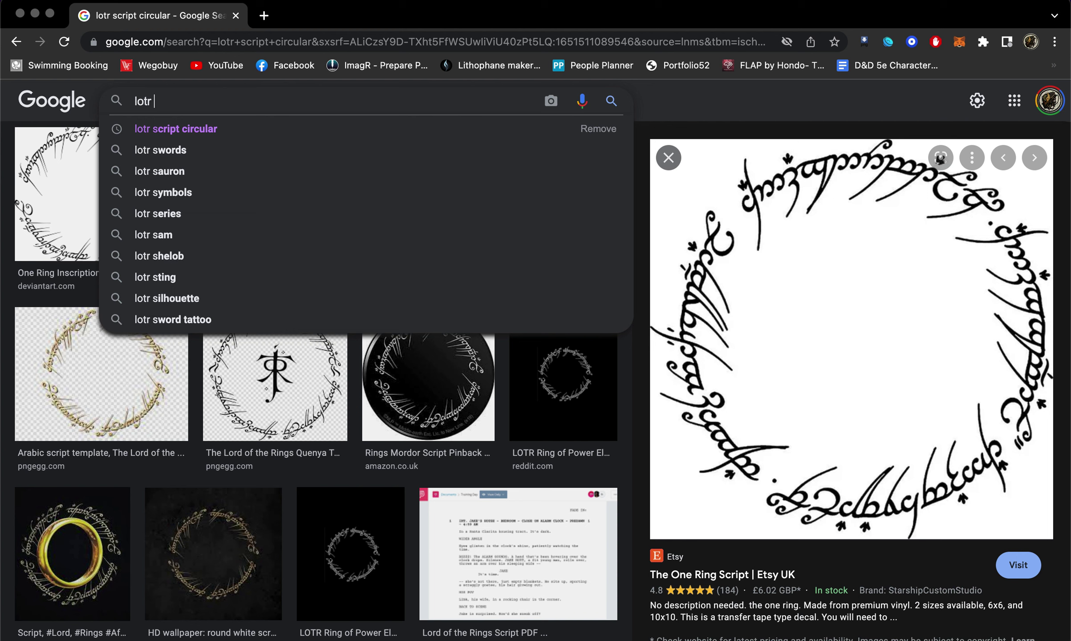
pyautogui.write('climbing mountain')
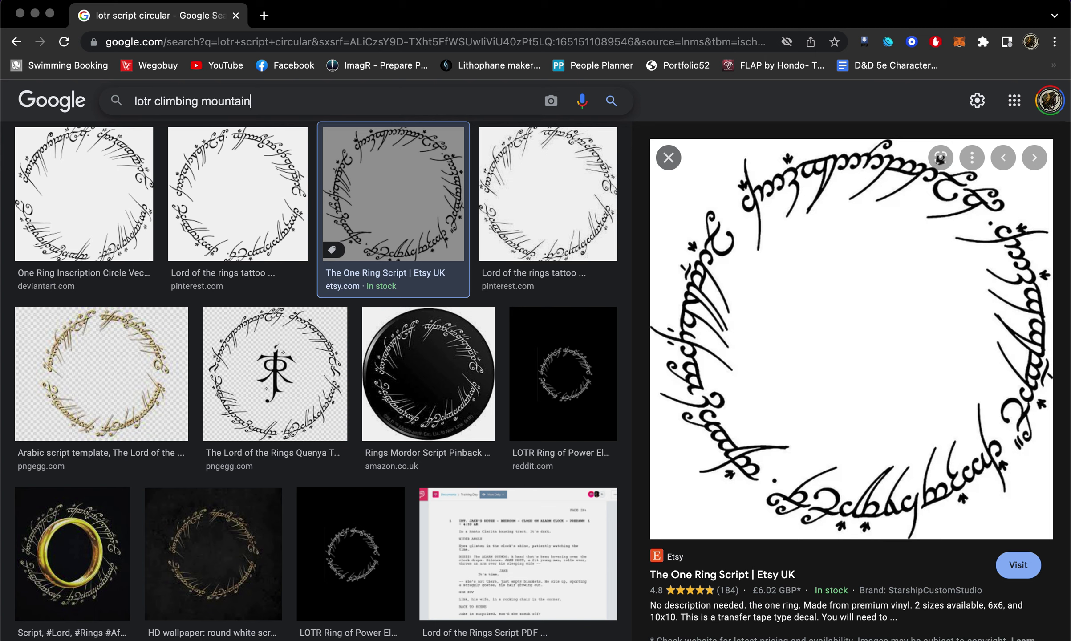
pyautogui.press('Return')
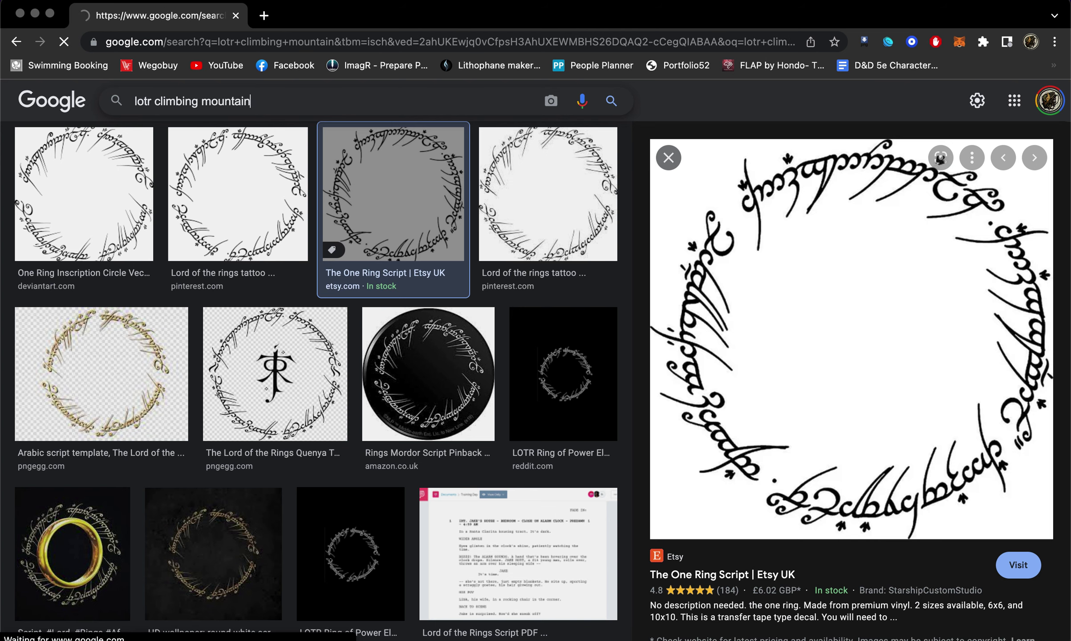
pyautogui.scroll(-10, 546, 362)
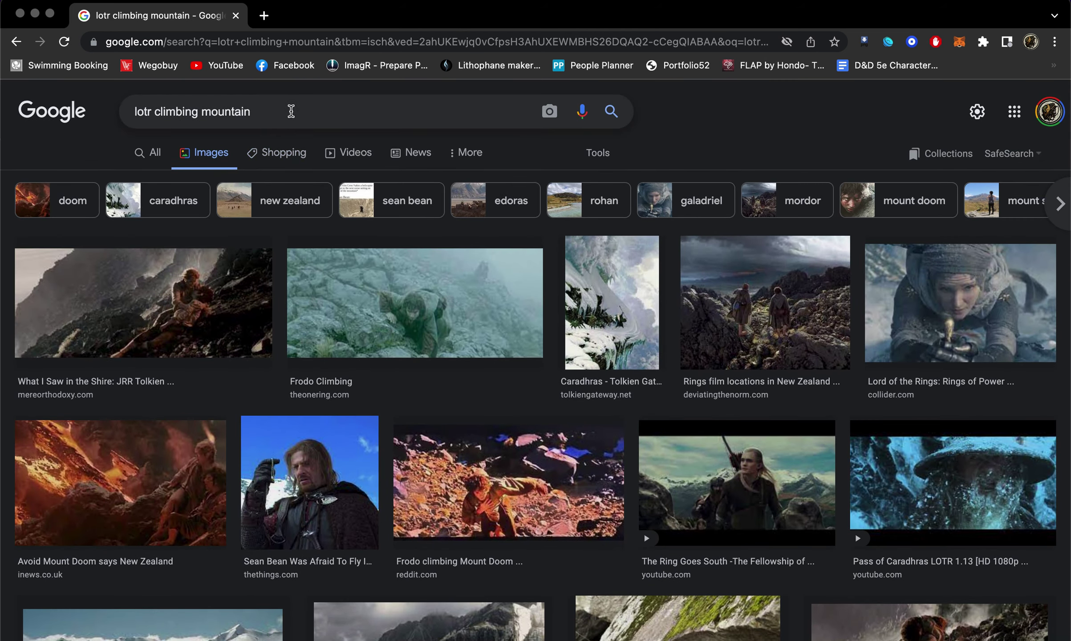
# Refine the image search to "lotr climbing mountain silhouette".
pyautogui.click(292, 112)
pyautogui.write('s')
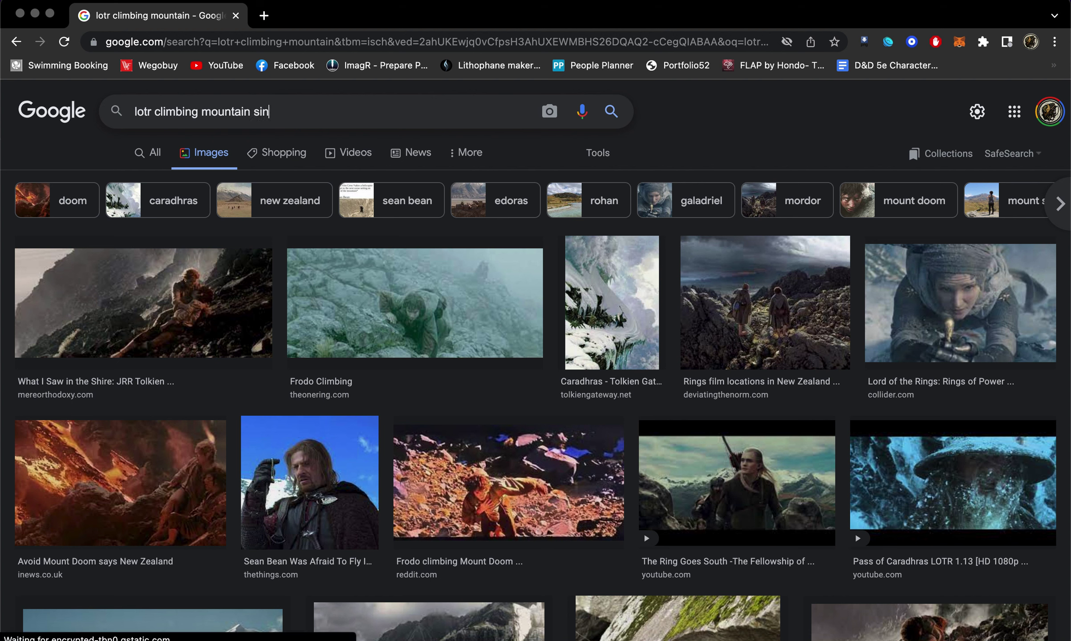
pyautogui.write('in')
pyautogui.press('BackSpace')
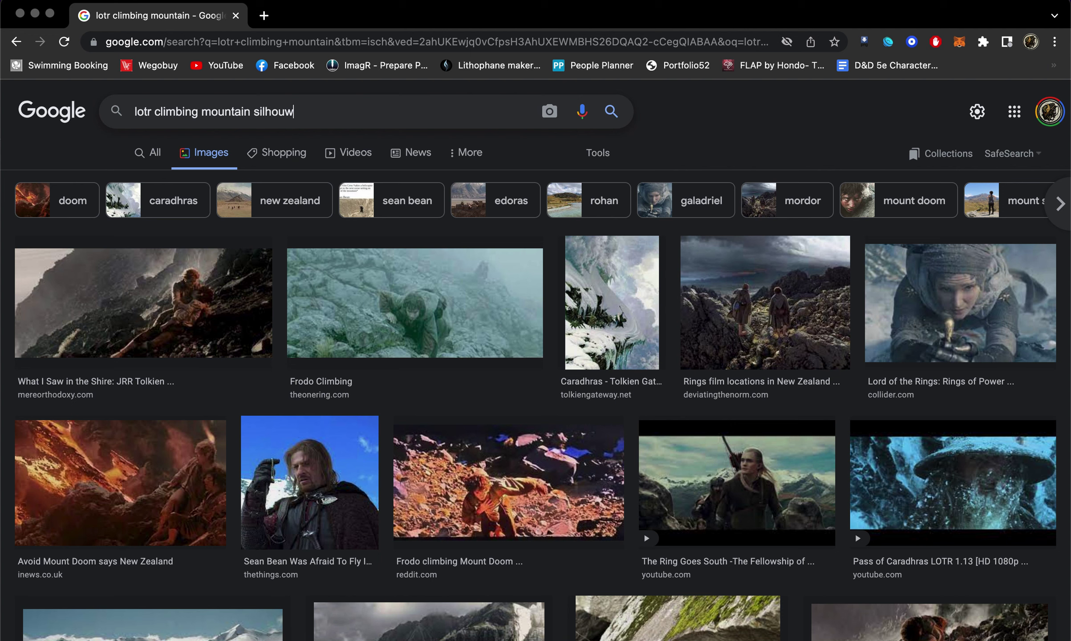
pyautogui.press('Return')
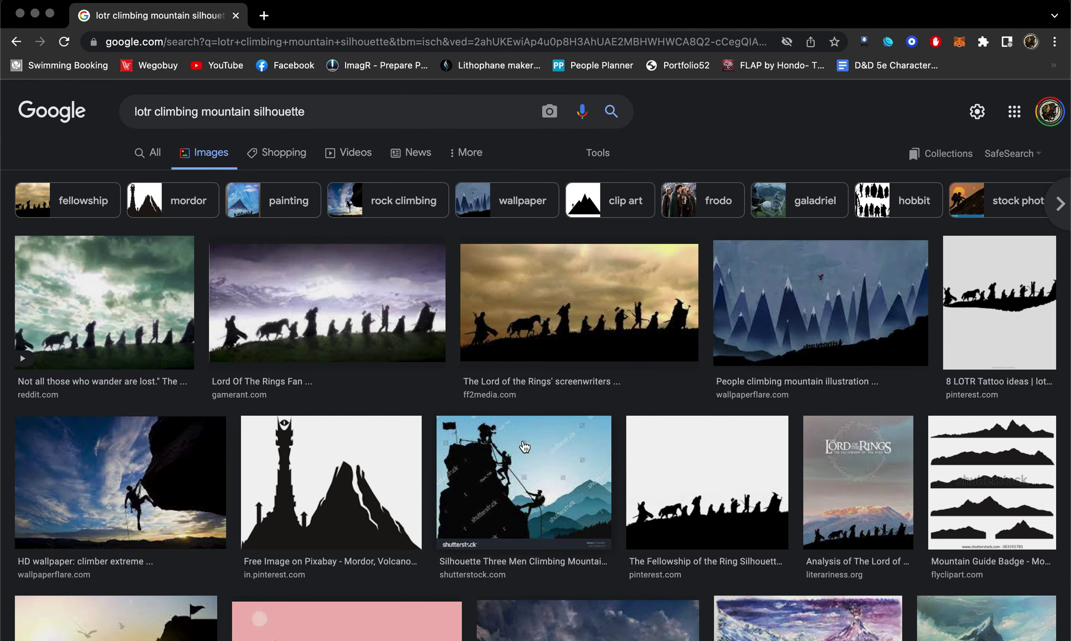
# Open the ff2media.com picture of the Fellowship procession against a golden sky and copy the image.
pyautogui.click(631, 340)
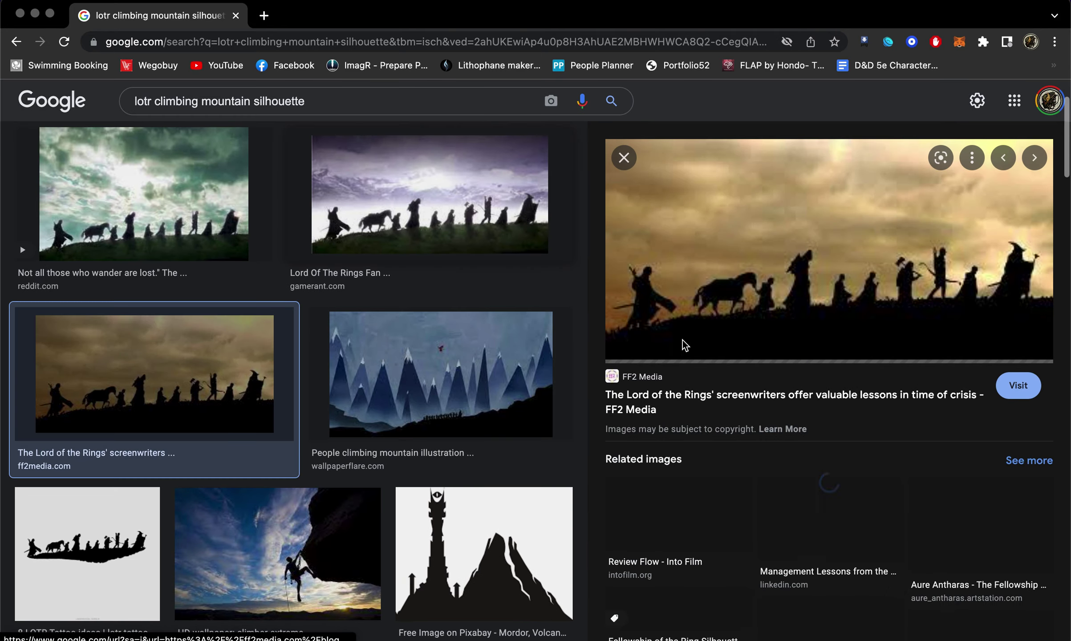
pyautogui.rightClick(663, 281)
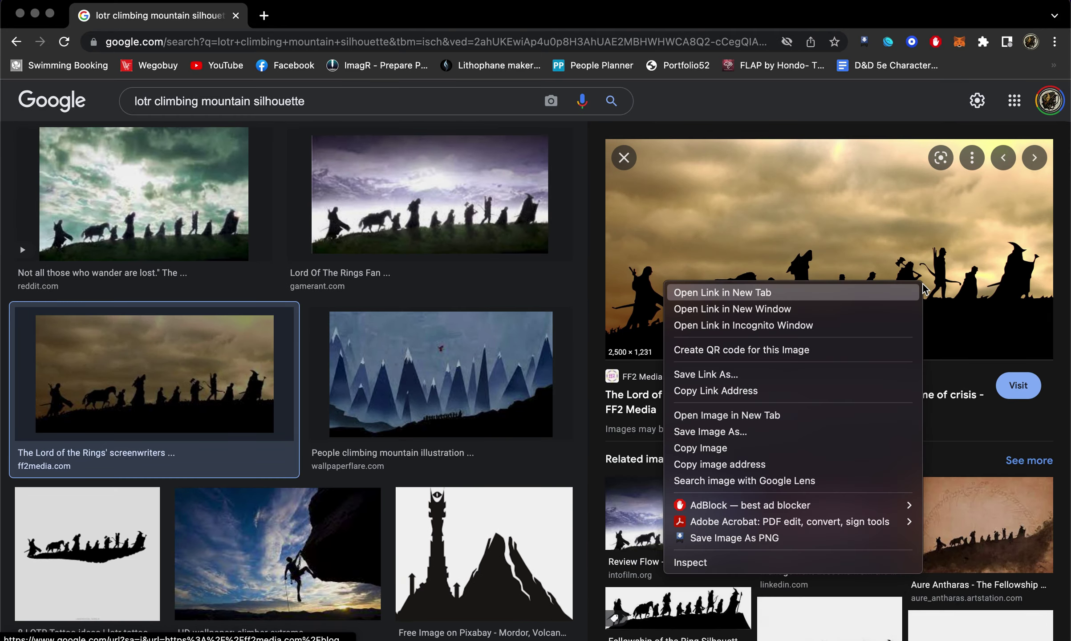
pyautogui.click(762, 448)
# Switch to Affinity Photo and create a new document from the copied image.
pyautogui.moveTo(743, 627)
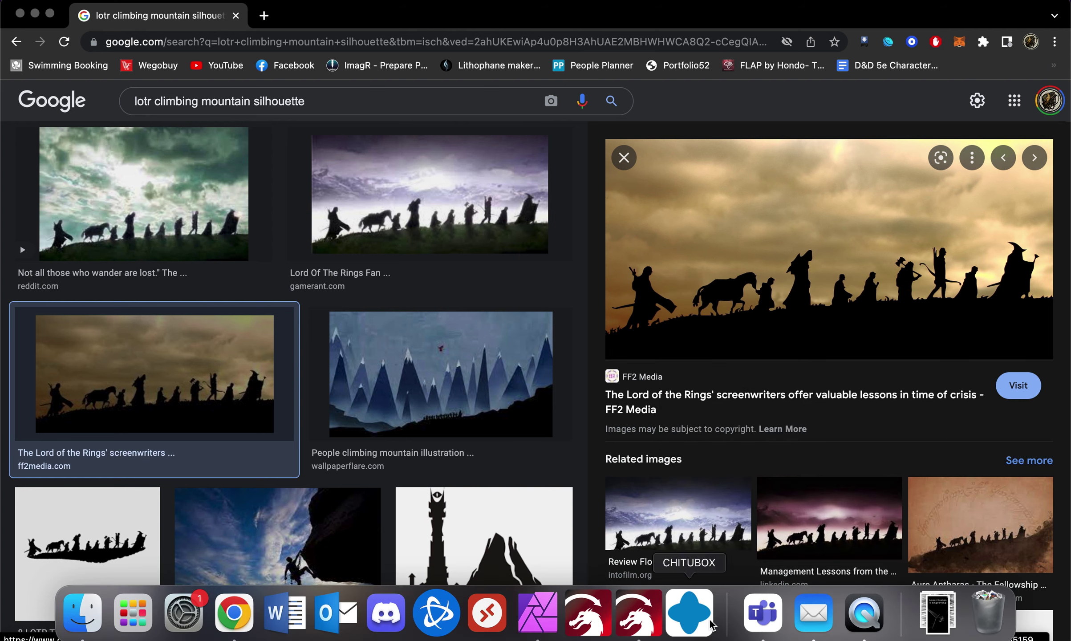
pyautogui.click(543, 621)
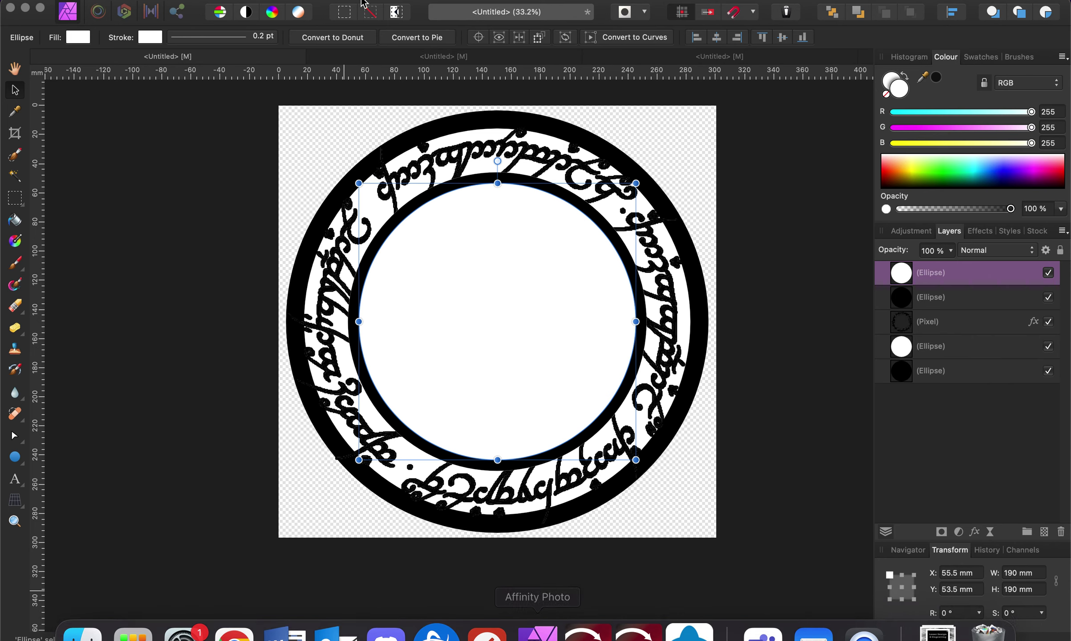
pyautogui.click(127, 6)
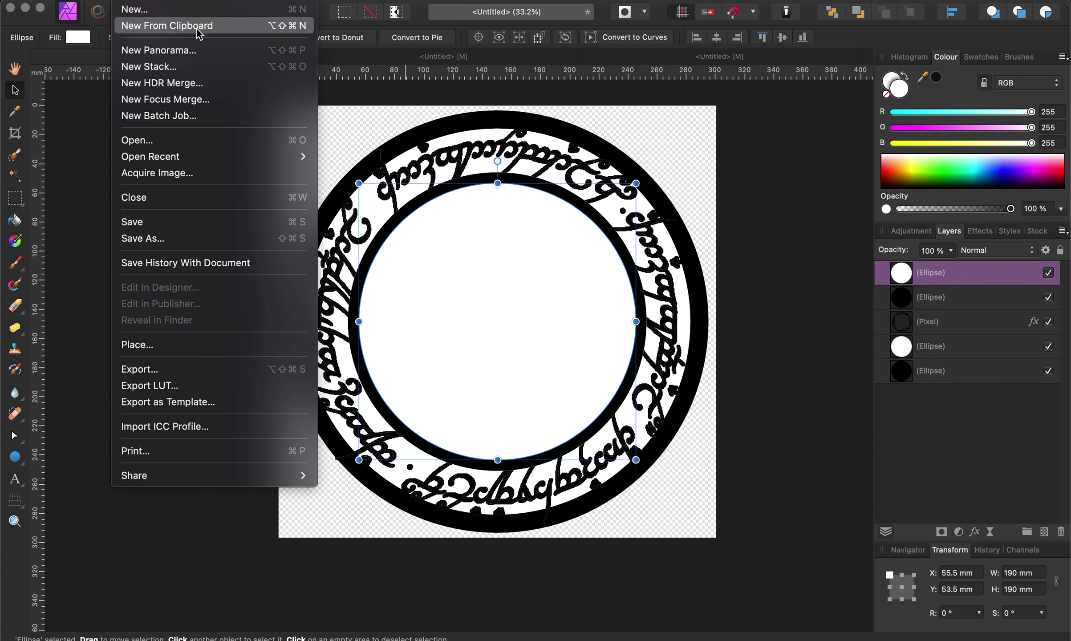
pyautogui.click(353, 467)
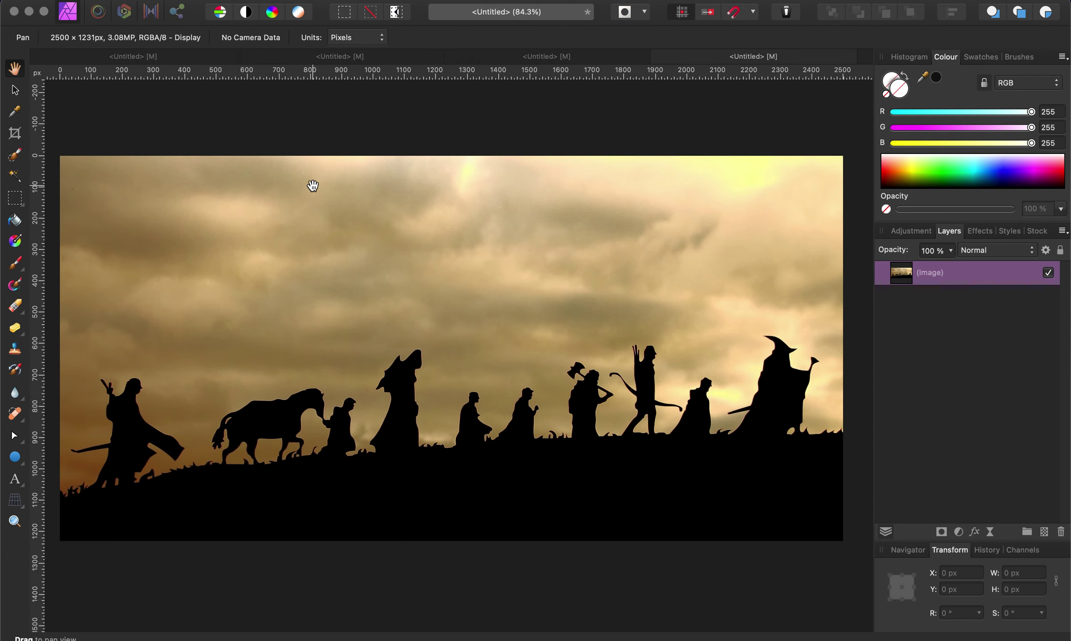
# Flood-select the black figures and ground, and rasterise the image layer with the Erase Brush.
pyautogui.click(16, 177)
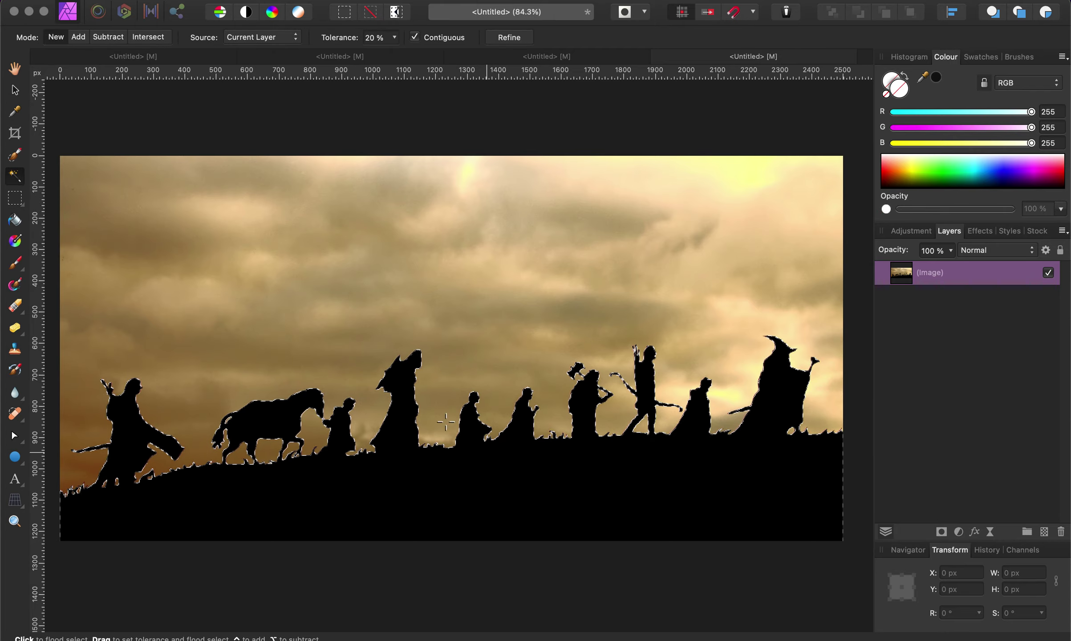
pyautogui.press('e')
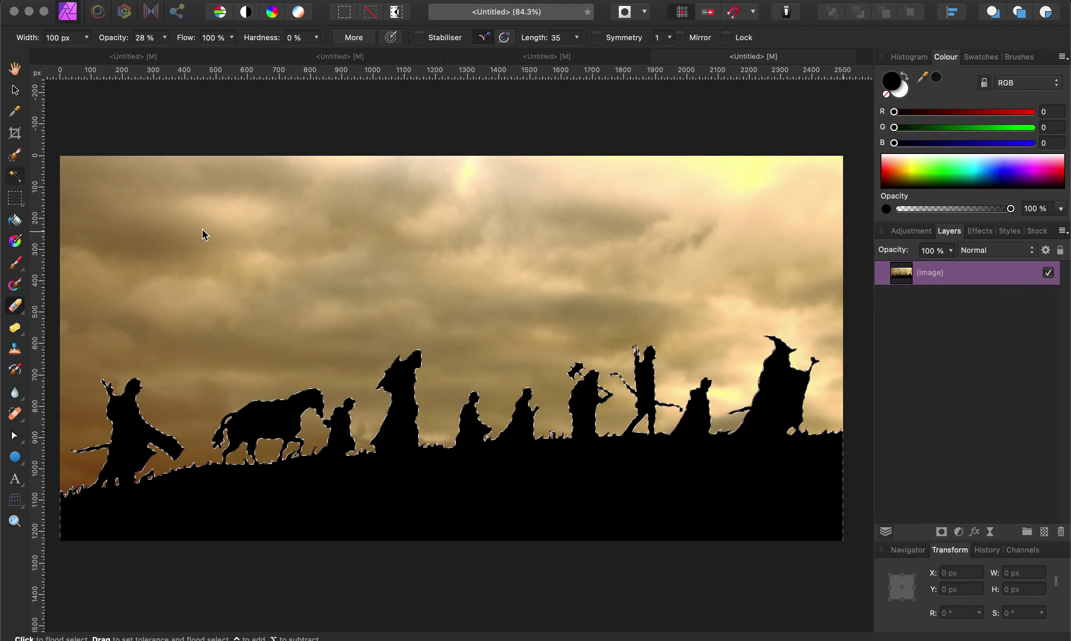
pyautogui.click(204, 220)
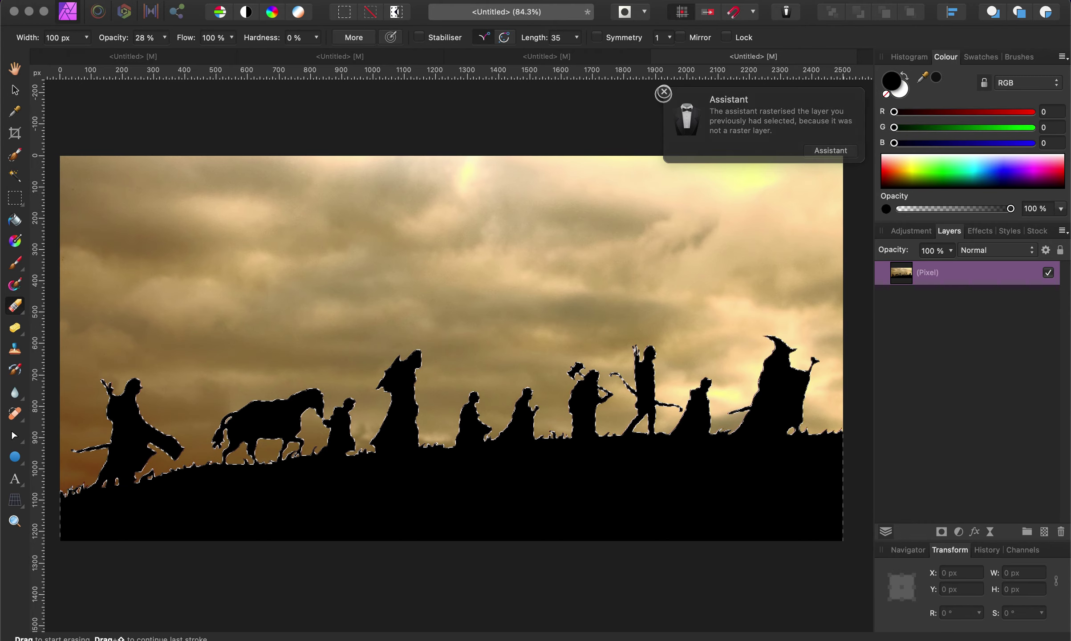
pyautogui.click(588, 419)
pyautogui.press('super+z')
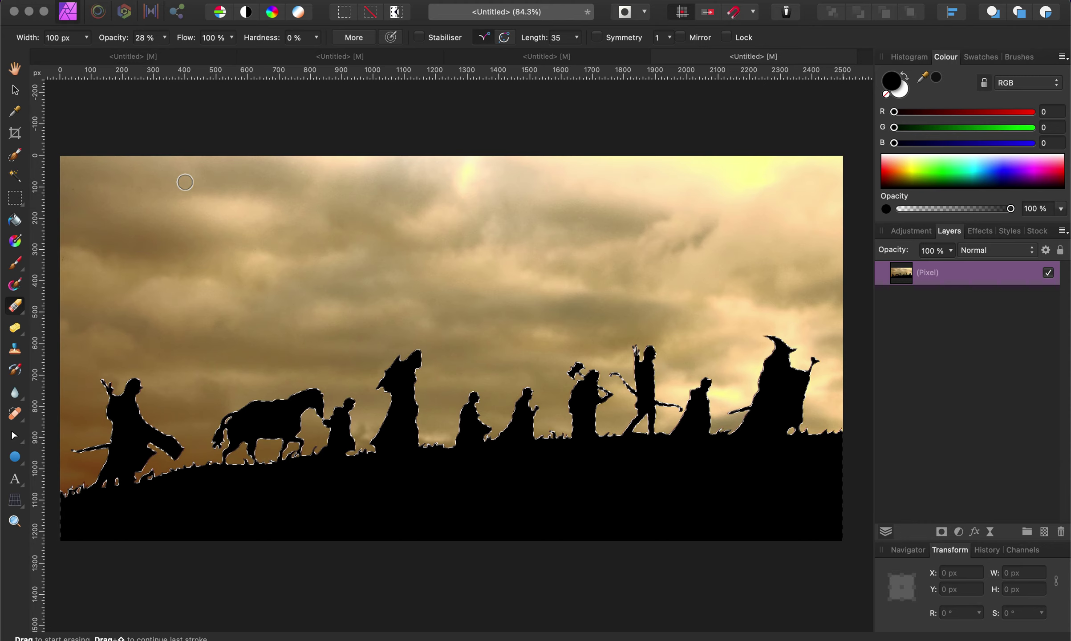
# Copy the selected black silhouette and paste it into the circular ring-script document.
pyautogui.click(15, 89)
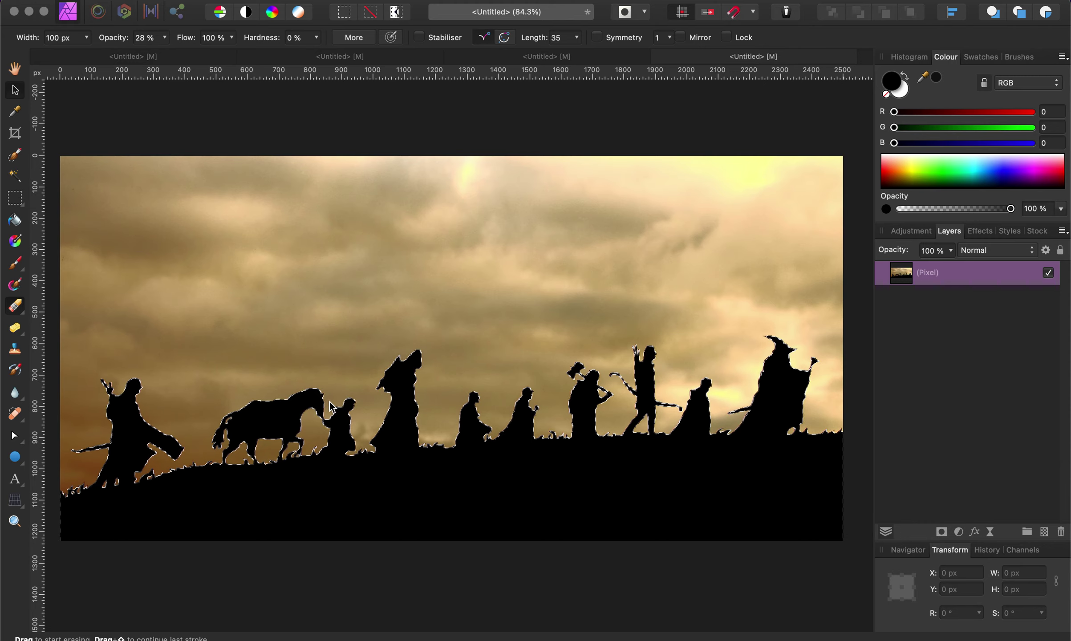
pyautogui.rightClick(475, 518)
pyautogui.click(517, 544)
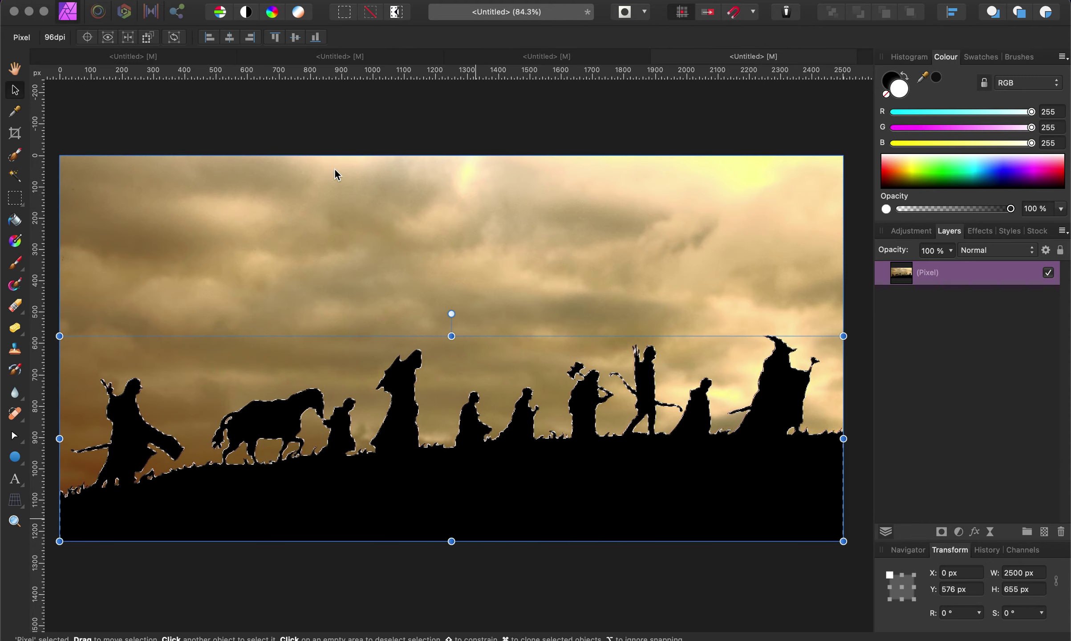
pyautogui.click(205, 55)
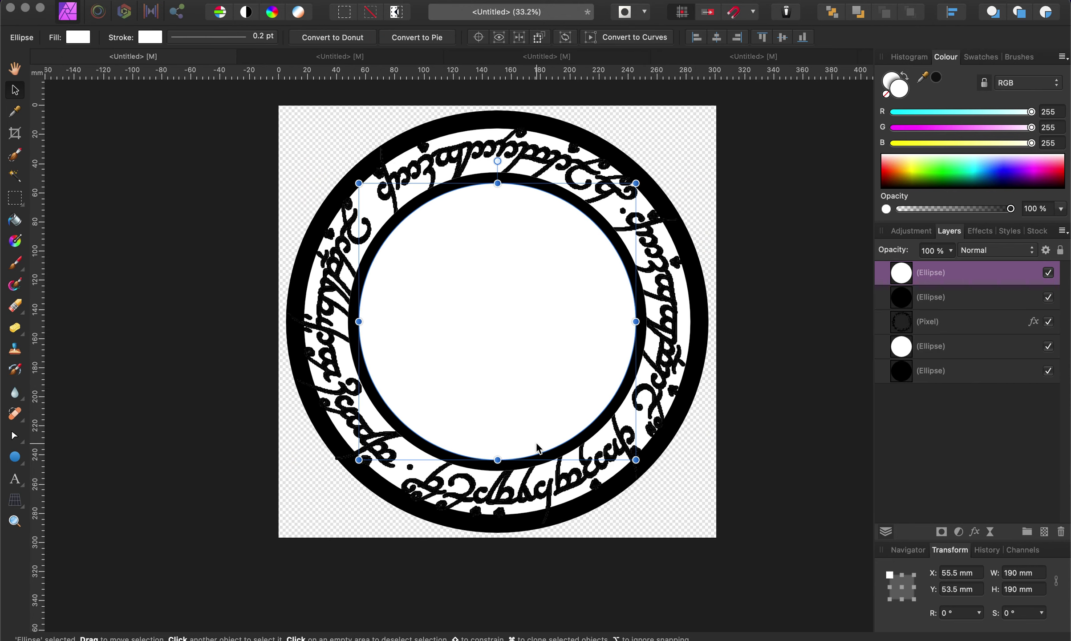
pyautogui.press('super+v')
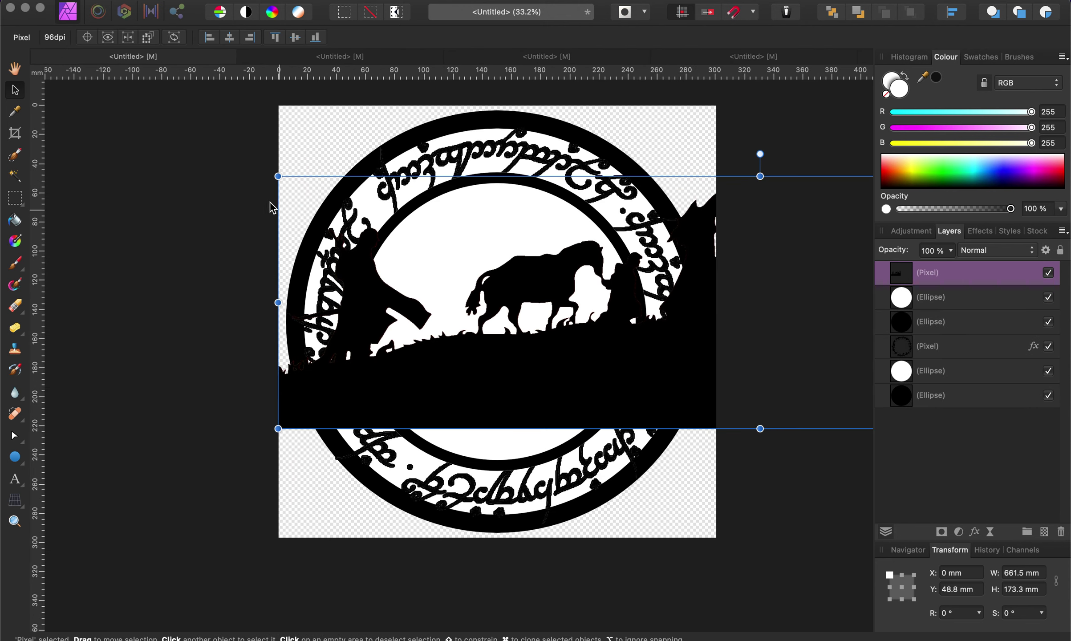
# Scale the pasted procession down to about 179 × 47 mm and place it across the upper half of the inner circle.
pyautogui.moveTo(277, 176); pyautogui.dragTo(432, 356)
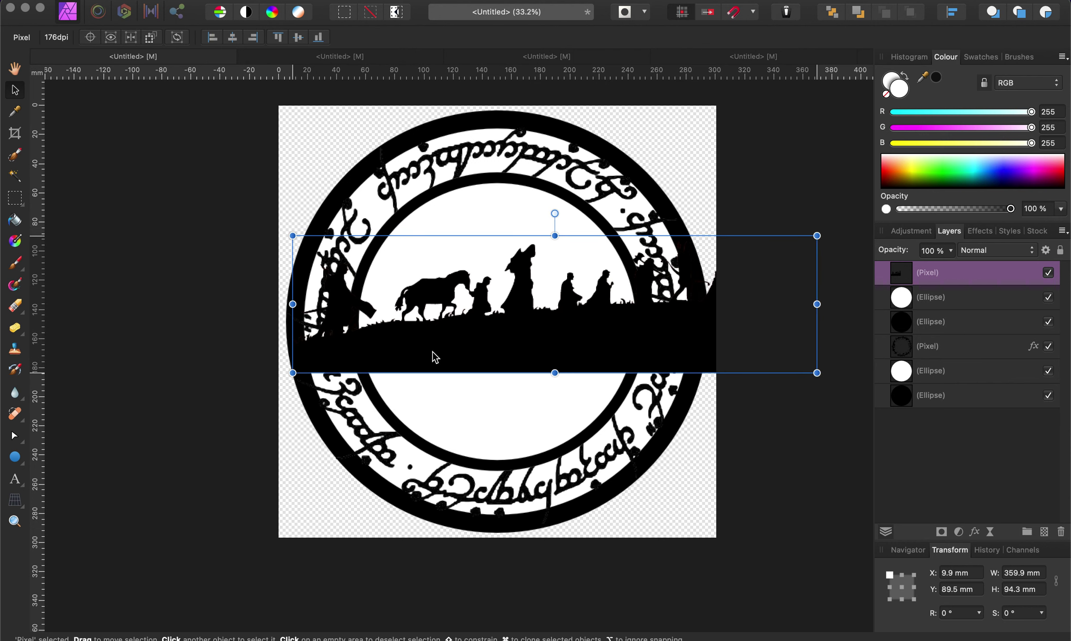
pyautogui.moveTo(817, 236); pyautogui.dragTo(601, 312)
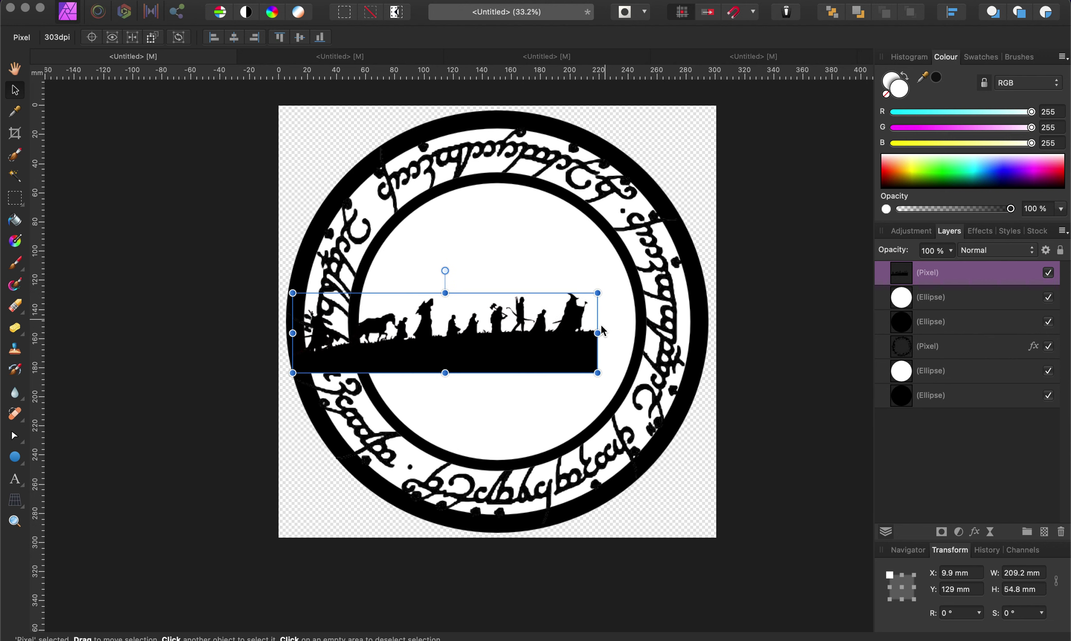
pyautogui.moveTo(559, 359); pyautogui.dragTo(602, 323)
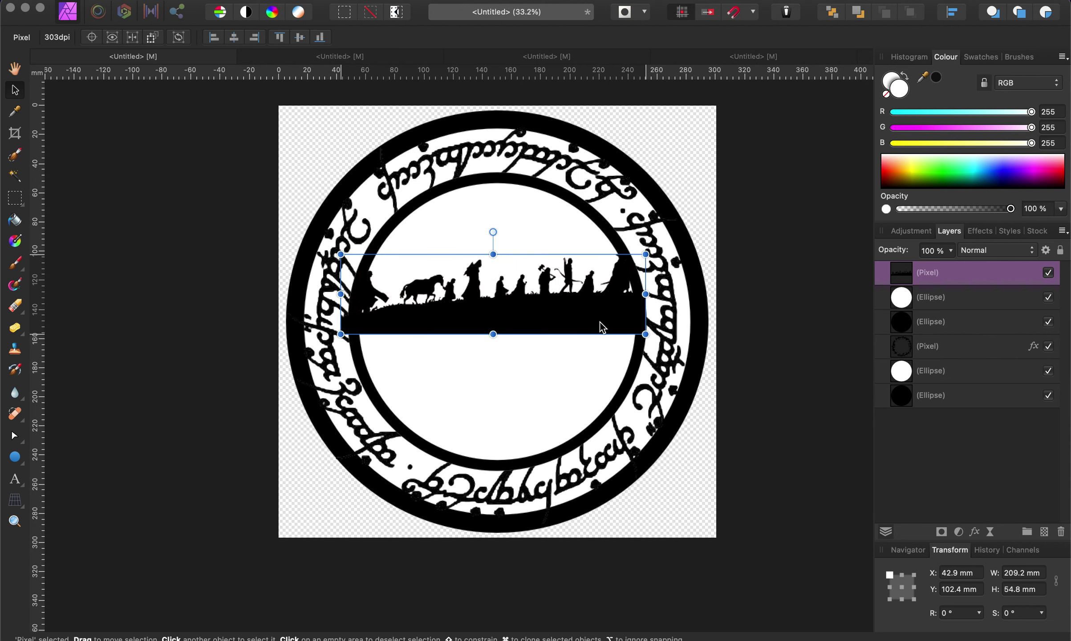
pyautogui.moveTo(644, 255); pyautogui.dragTo(601, 266)
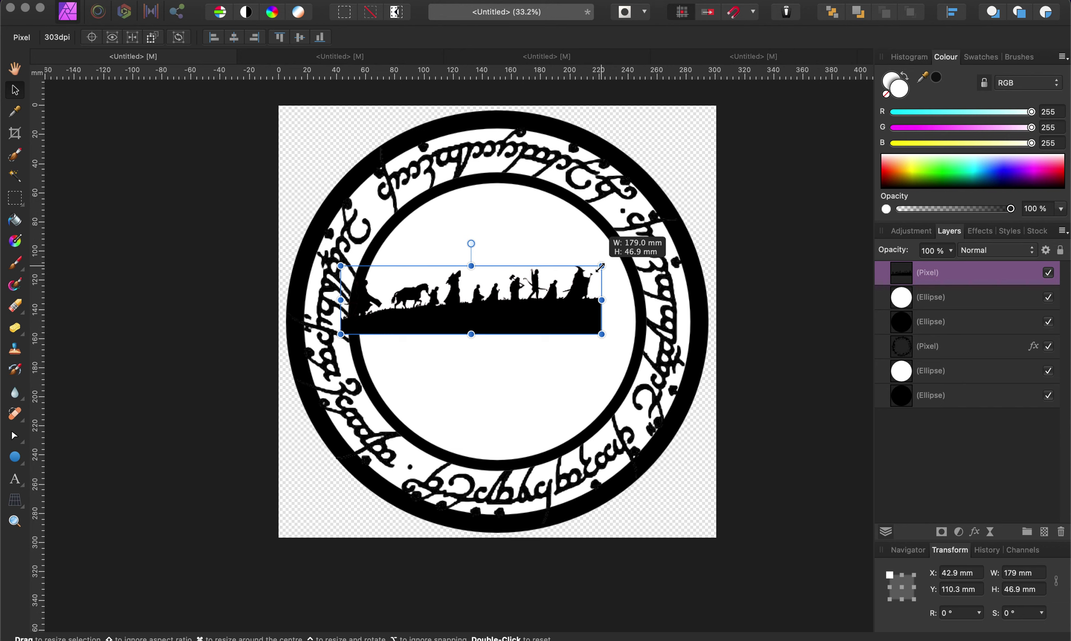
pyautogui.moveTo(577, 331); pyautogui.dragTo(596, 300)
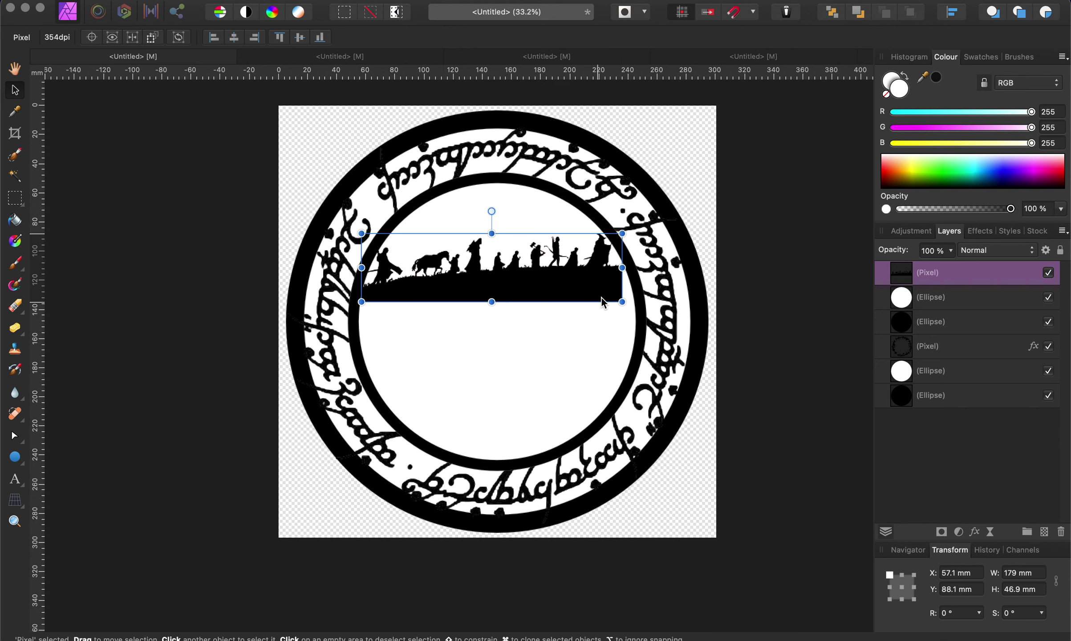
# Resize the inner white ellipse behind the procession to 185 mm wide and 185 mm high.
pyautogui.click(607, 345)
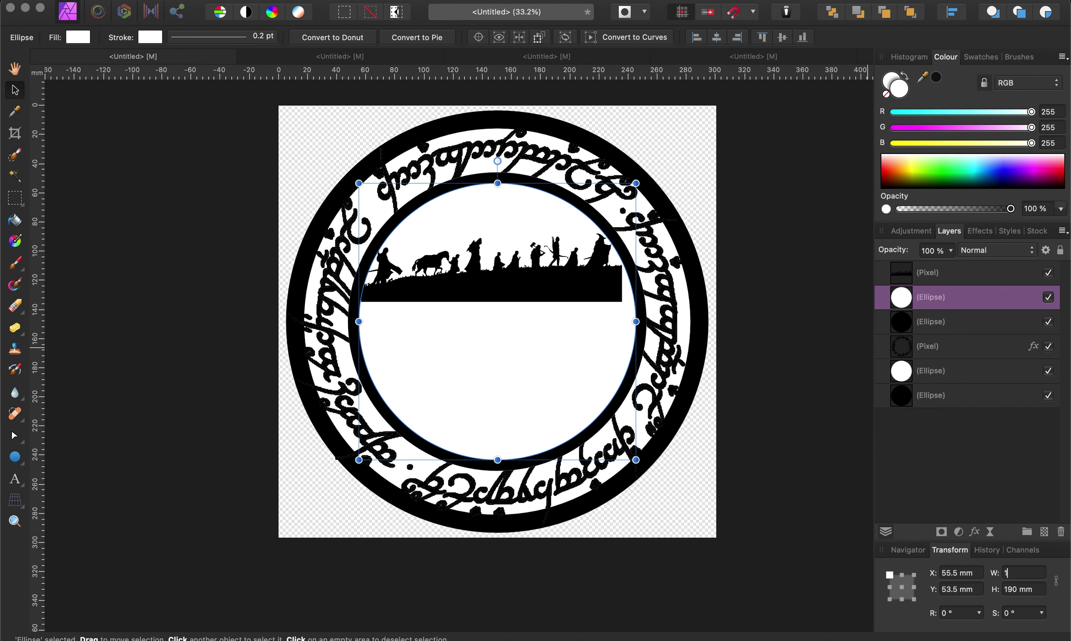
pyautogui.press('Return')
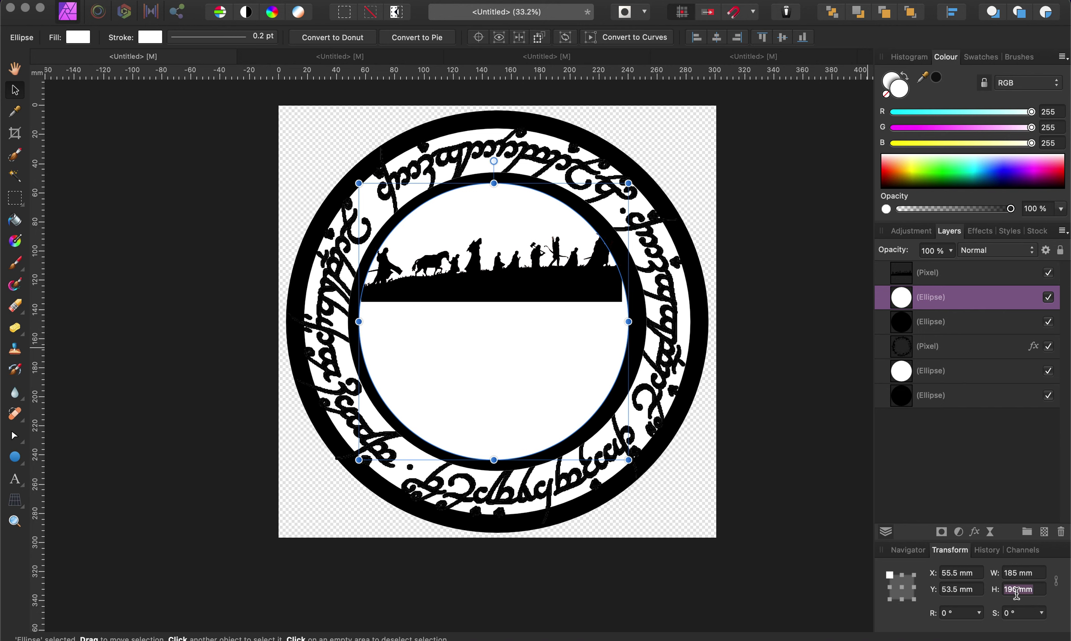
pyautogui.press('Return')
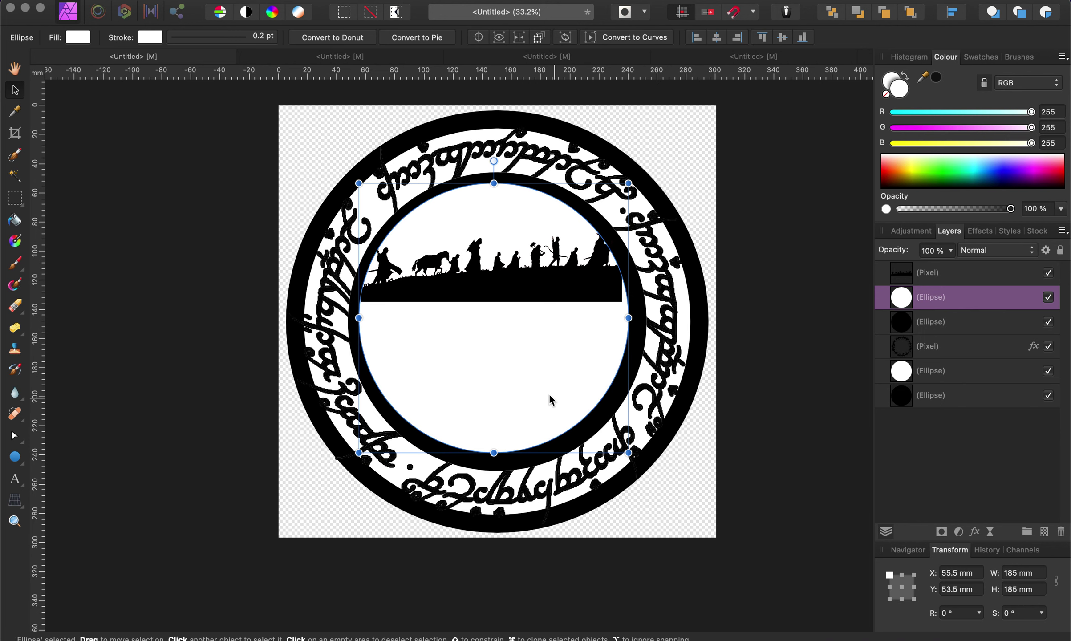
# Centre the inner white ellipse horizontally and vertically within the black ring using the alignment options.
pyautogui.moveTo(545, 391); pyautogui.dragTo(549, 394)
pyautogui.rightClick(525, 372)
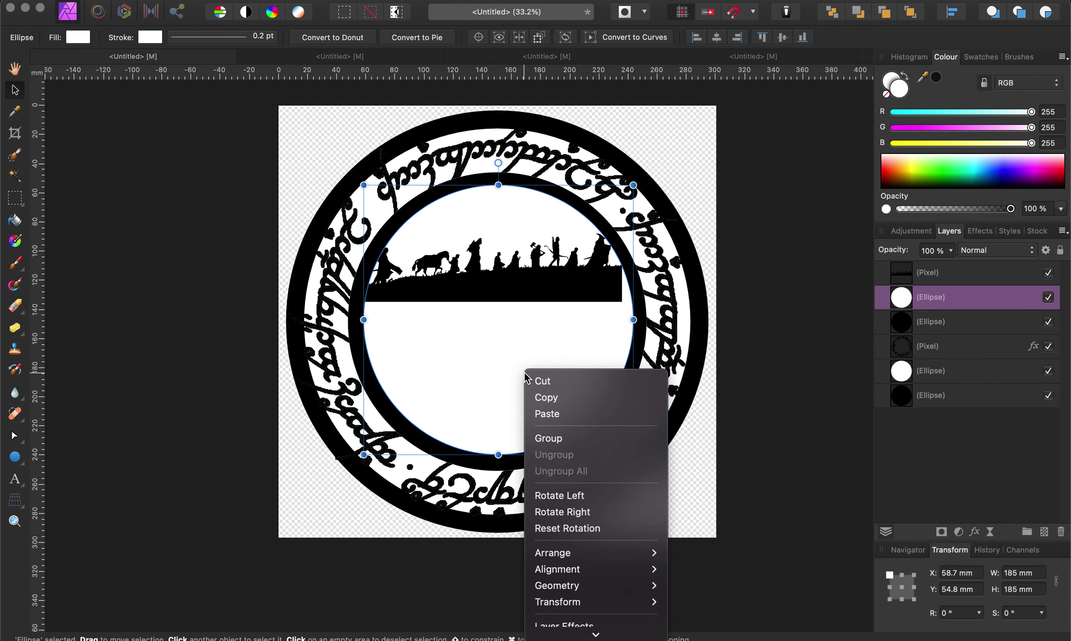
pyautogui.moveTo(589, 586)
pyautogui.moveTo(625, 571)
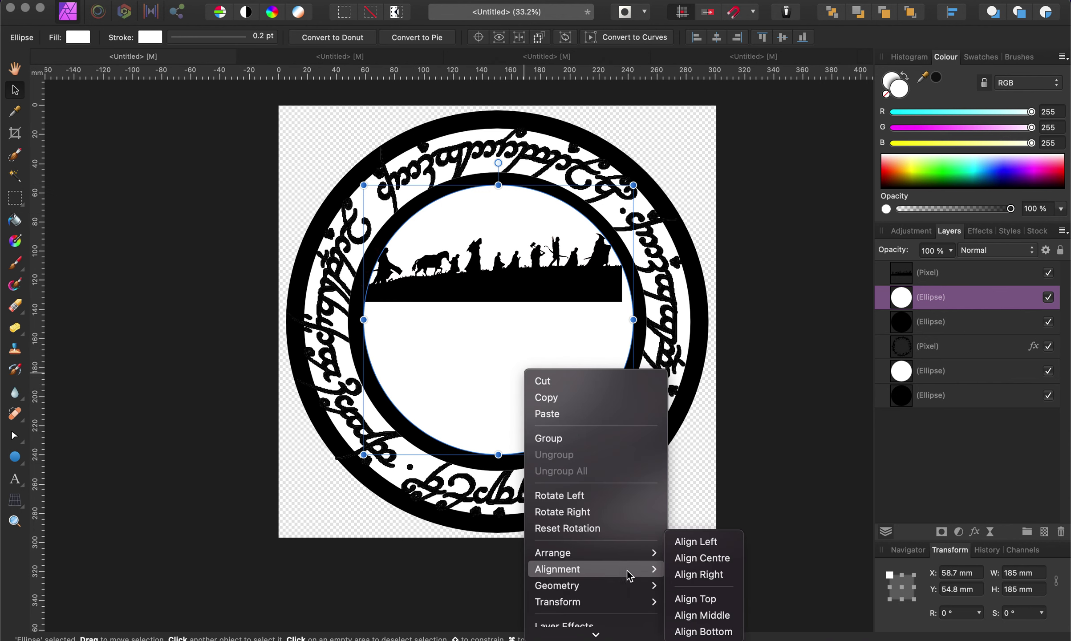
pyautogui.click(694, 557)
pyautogui.rightClick(512, 366)
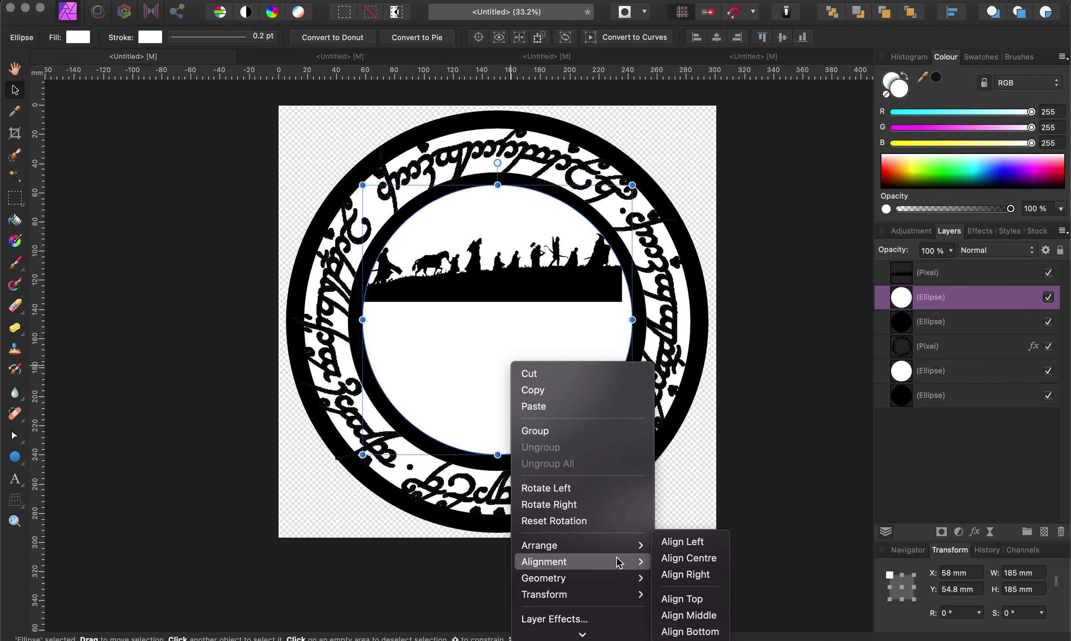
pyautogui.click(689, 615)
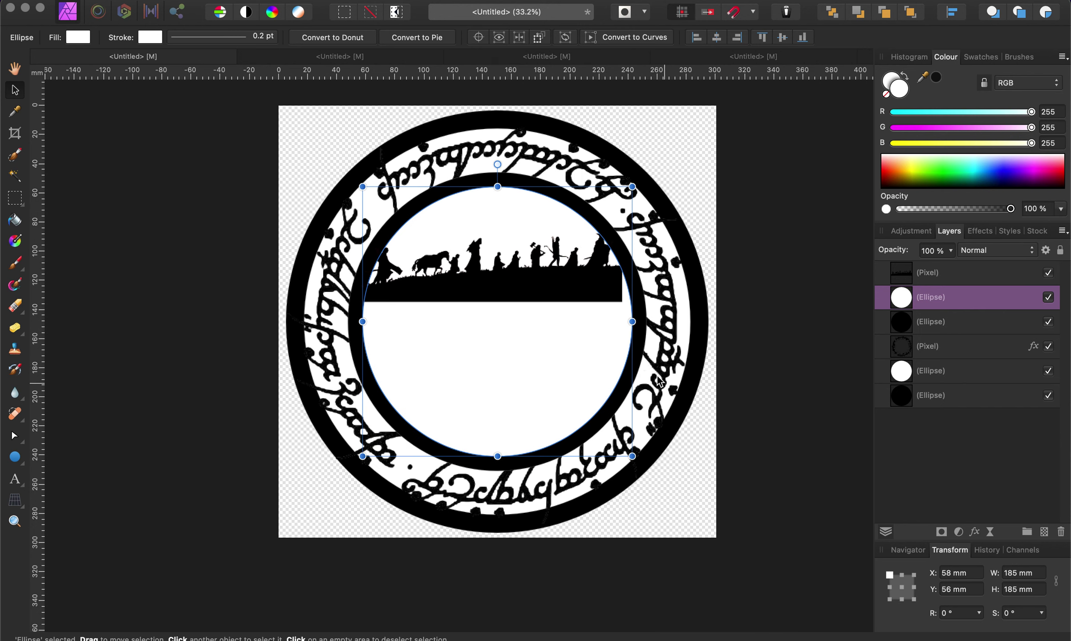
# Move the procession silhouette down slightly inside the inner circle, to about X 57.6 mm and Y 95.8 mm, and deselect it.
pyautogui.click(558, 284)
pyautogui.moveTo(558, 283); pyautogui.dragTo(559, 295)
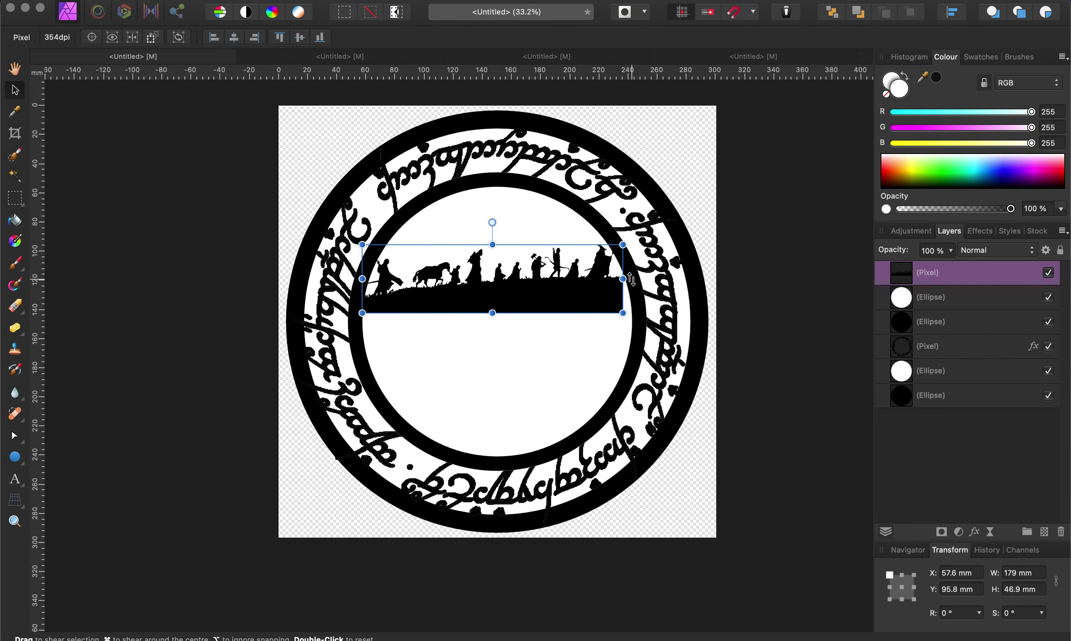
pyautogui.click(757, 416)
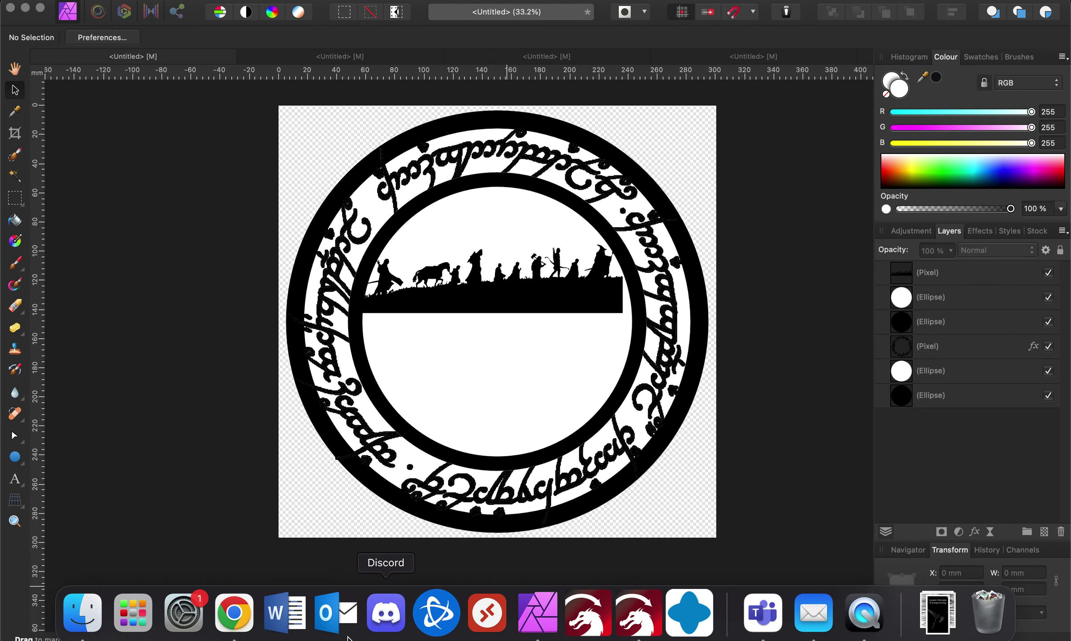
# Switch to Chrome and copy the black Mordor tower and volcano silhouette from the Google image results.
pyautogui.click(239, 615)
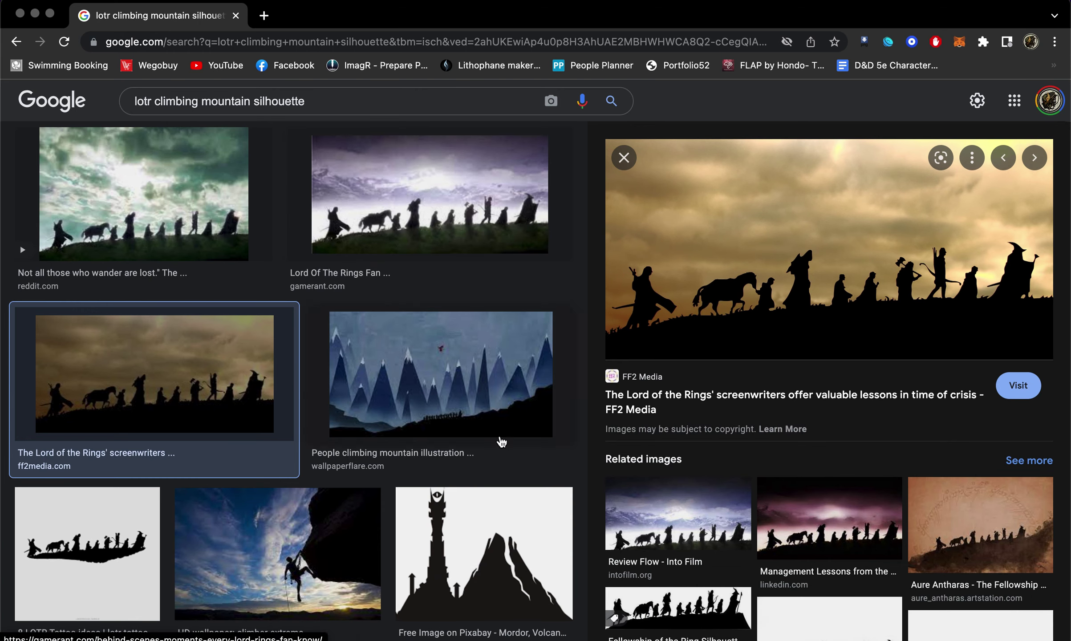
pyautogui.scroll(-3, 525, 441)
pyautogui.click(528, 440)
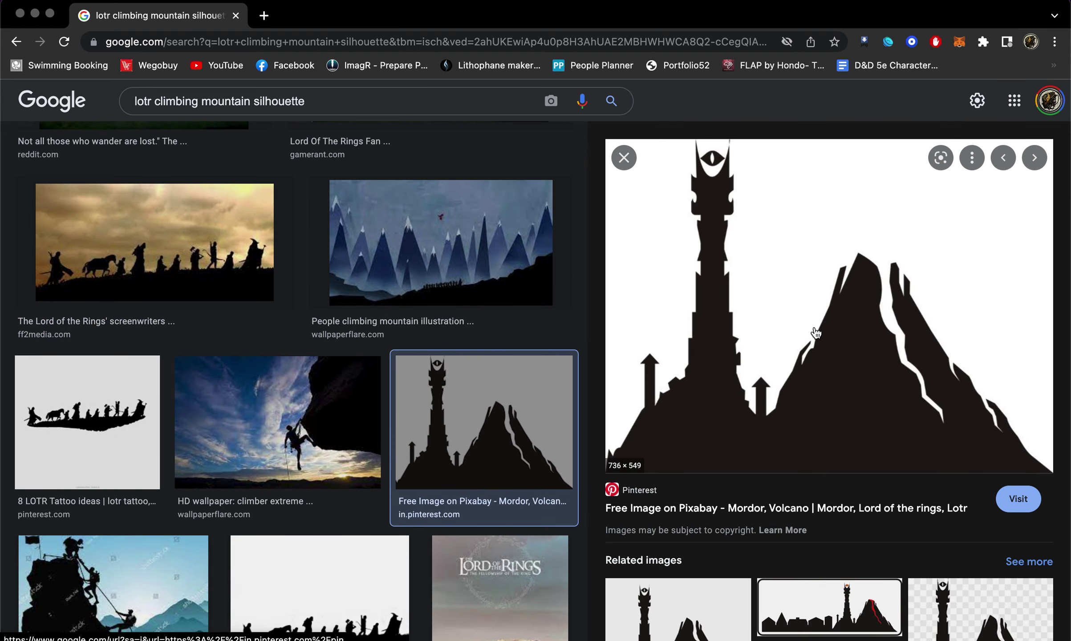
pyautogui.rightClick(867, 417)
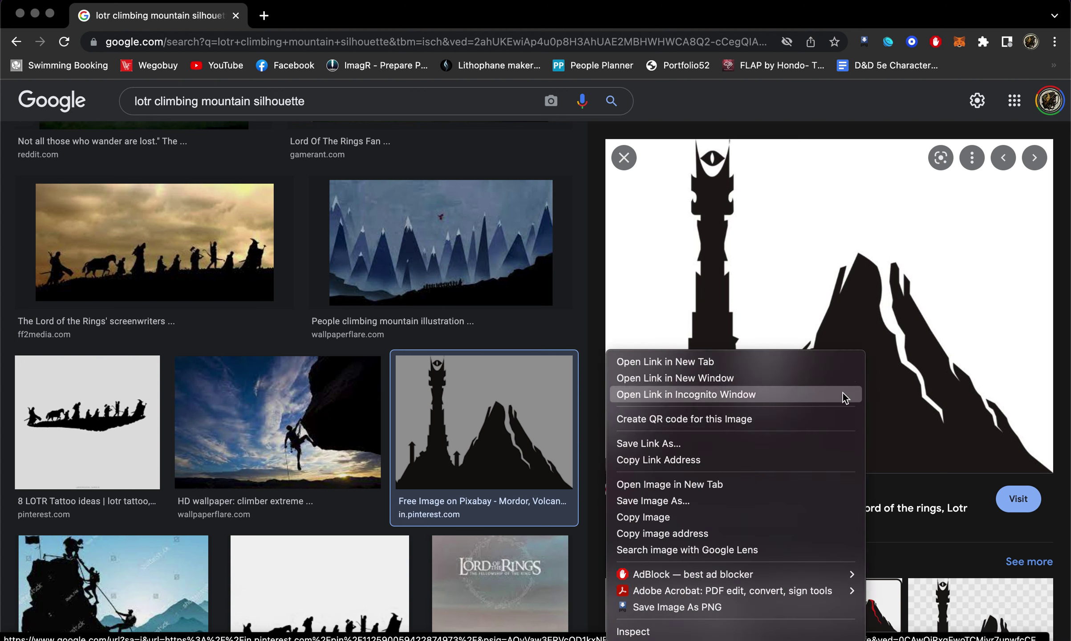
pyautogui.click(726, 517)
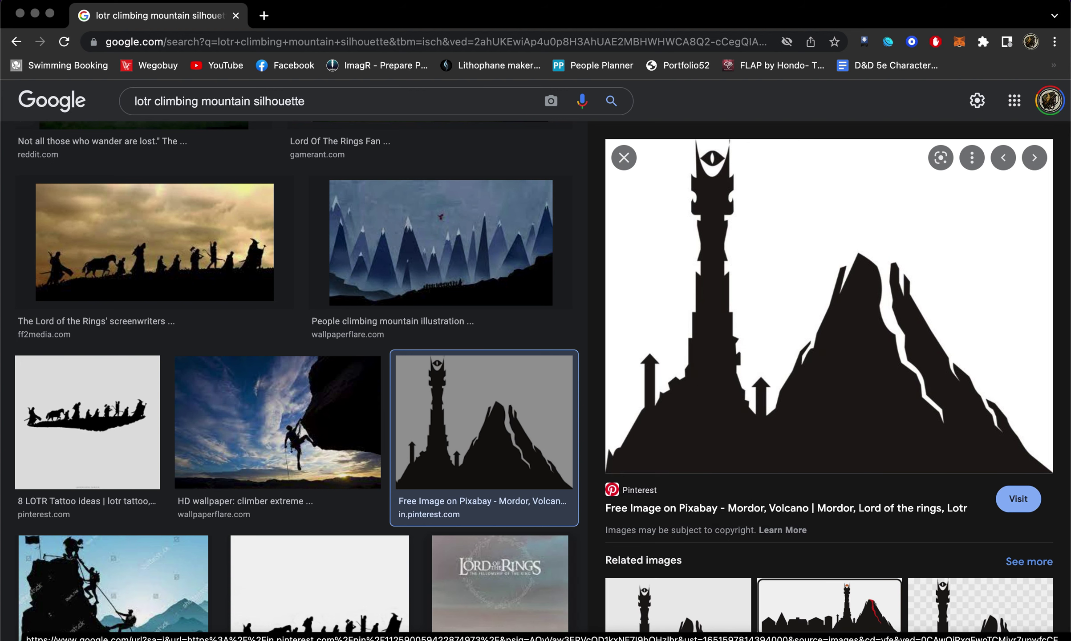
# Switch back to Affinity Photo and create a new document from the copied Mordor image.
pyautogui.moveTo(741, 636)
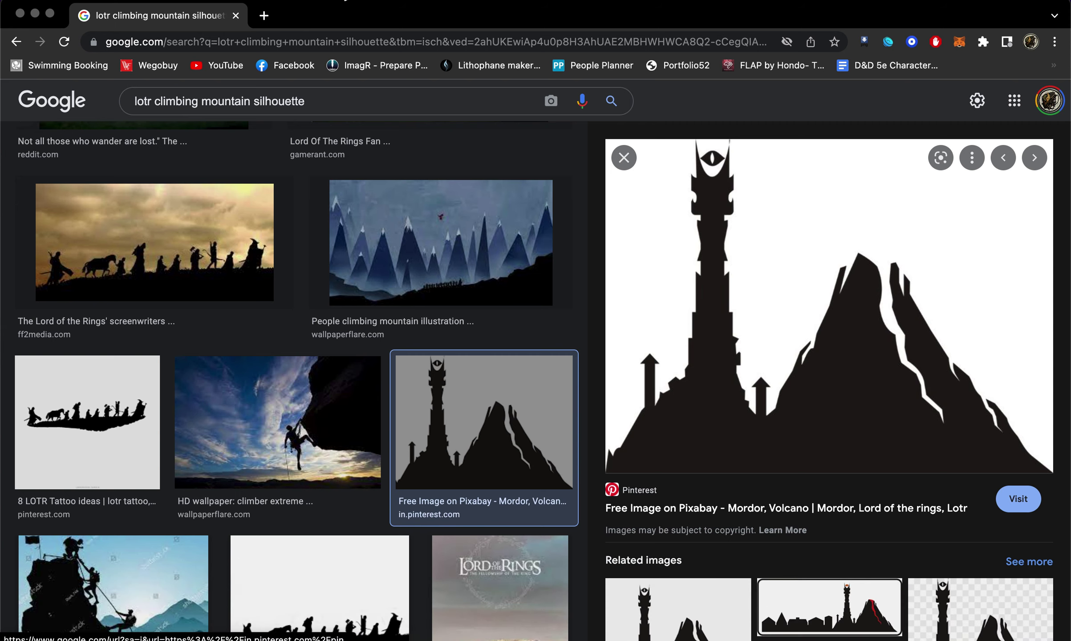
pyautogui.click(524, 625)
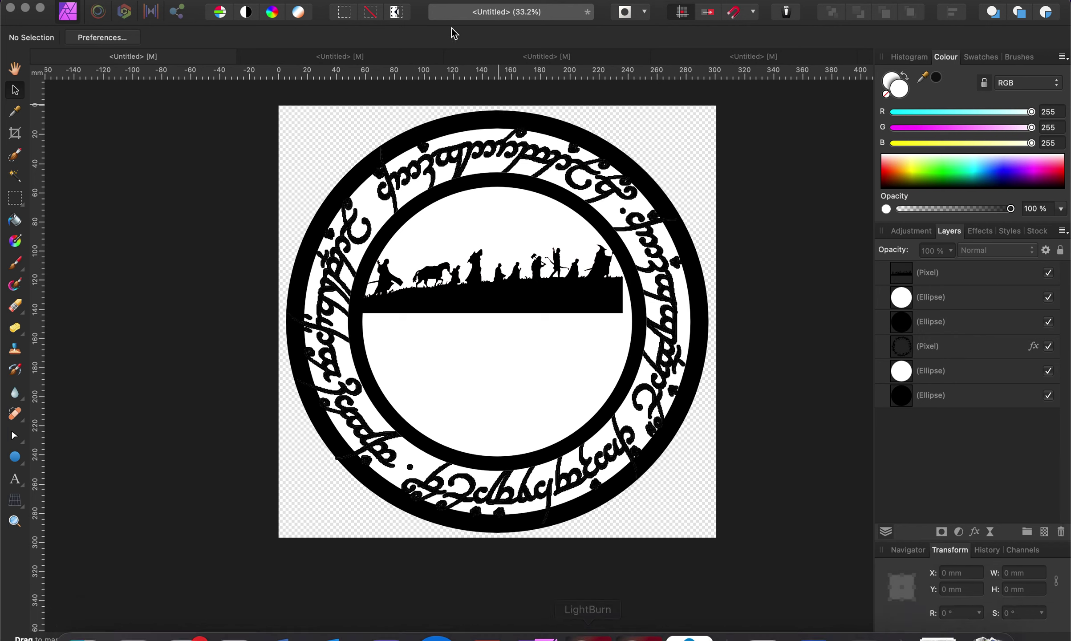
pyautogui.click(126, 5)
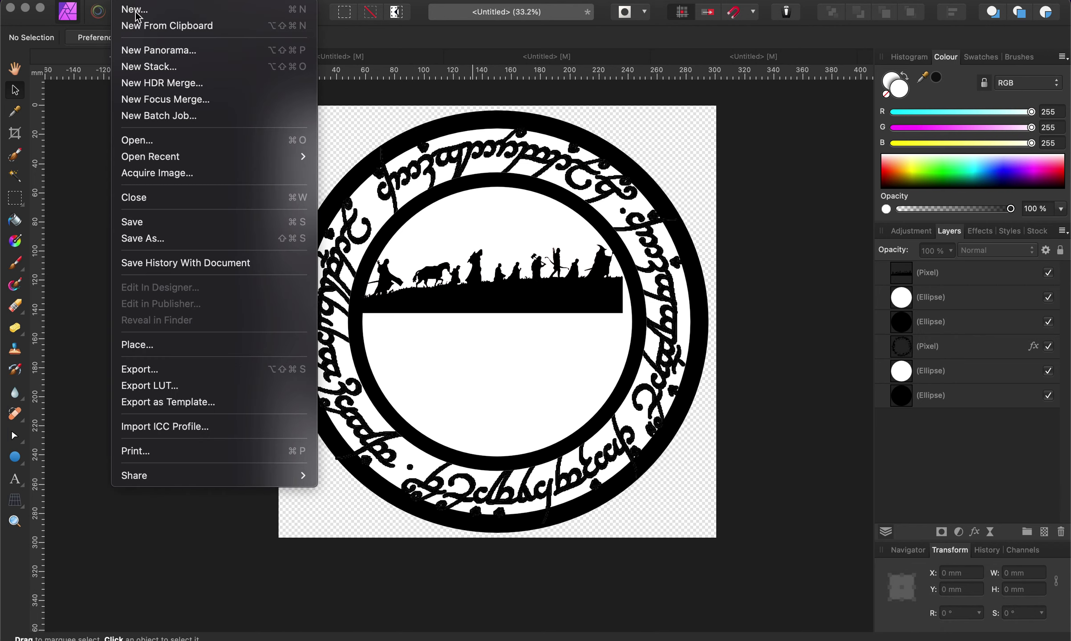
pyautogui.click(169, 31)
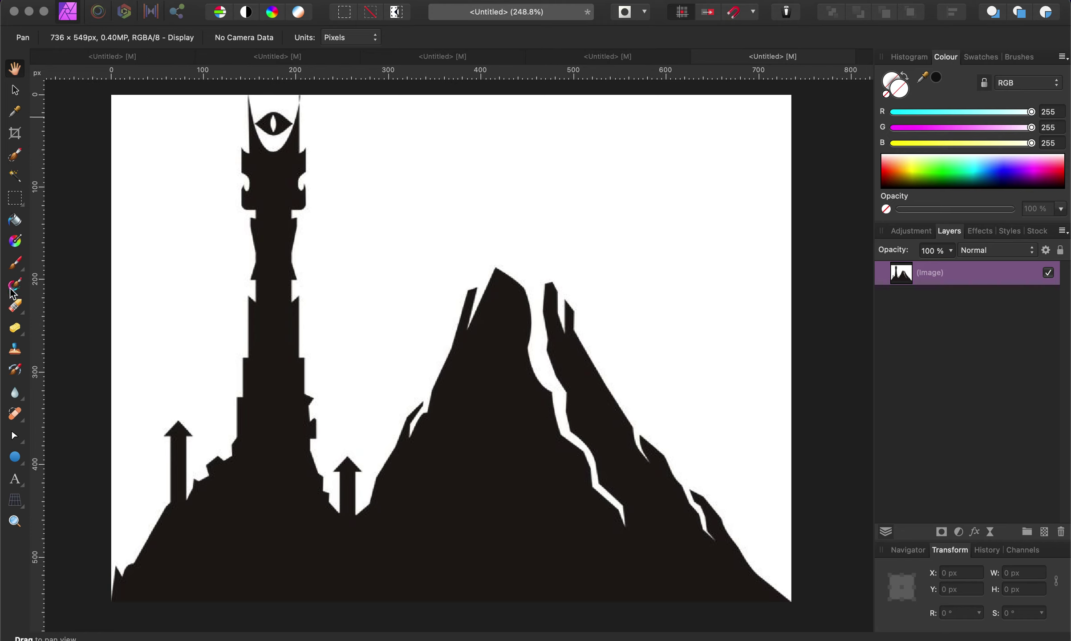
# Rasterise the Mordor image layer with the Erase Brush and select its dark shapes with the Select Blues colour range.
pyautogui.click(15, 306)
pyautogui.click(155, 246)
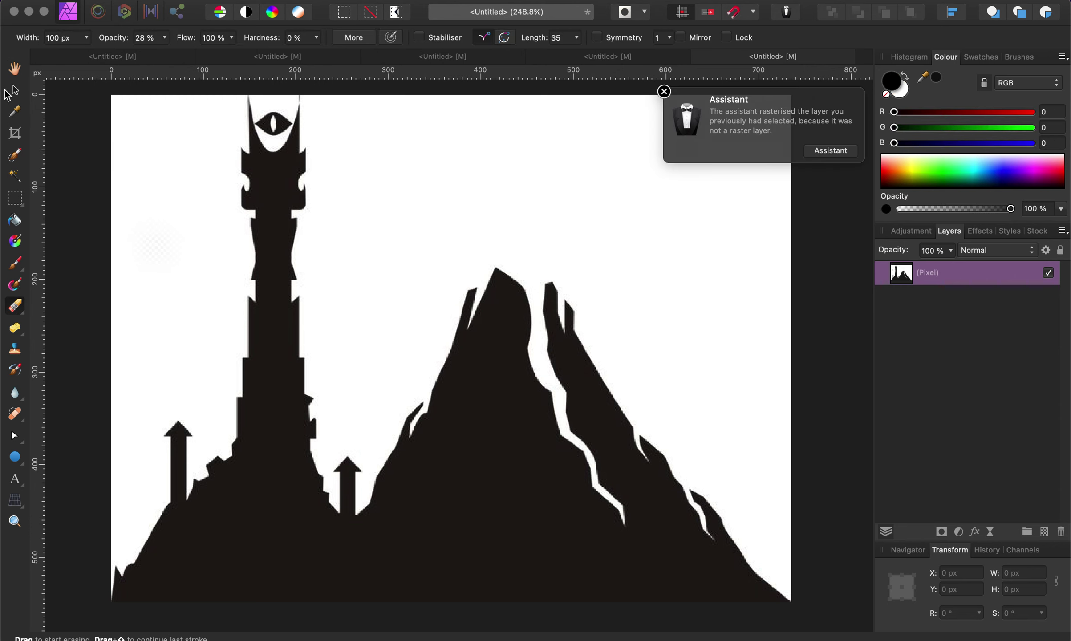
pyautogui.press('v')
pyautogui.click(356, 1)
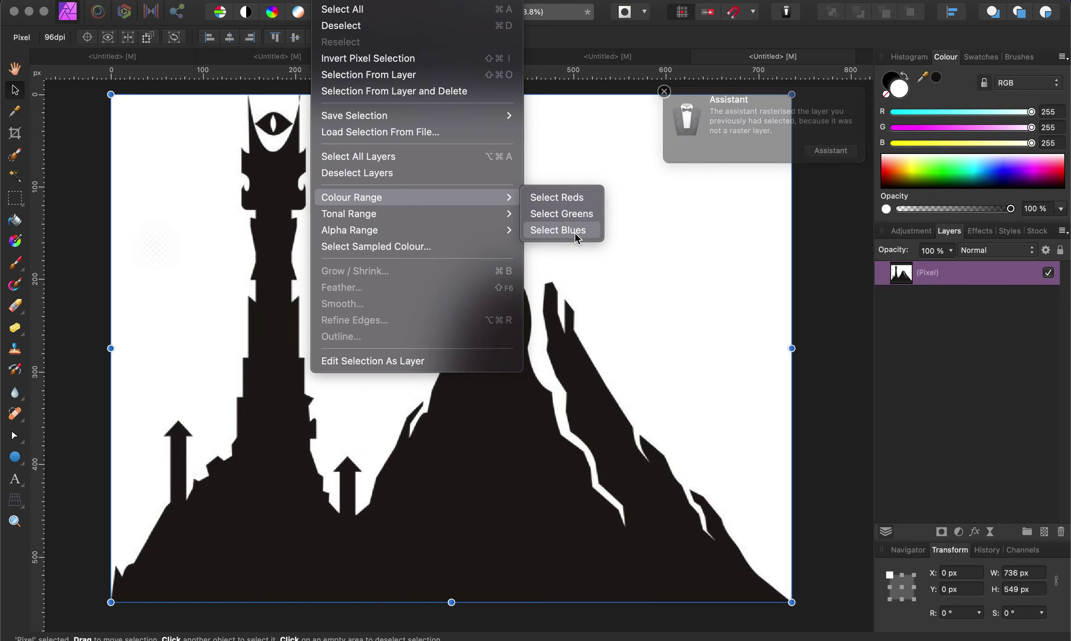
pyautogui.moveTo(449, 217)
pyautogui.click(566, 231)
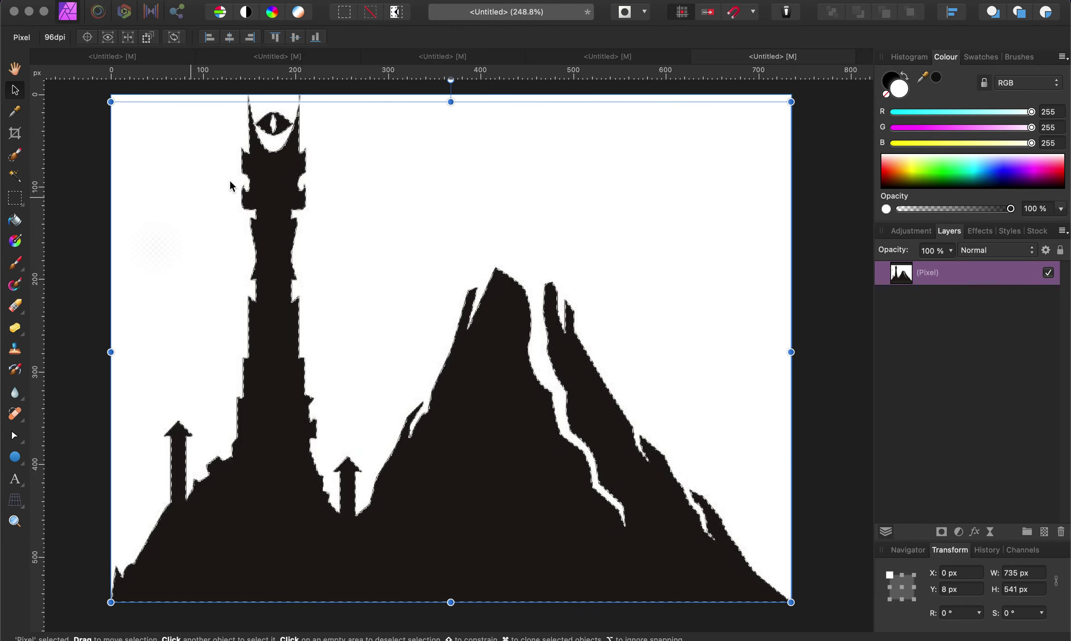
# Paint the selected tower and volcano silhouette white with a 440 px Paint Brush.
pyautogui.click(904, 77)
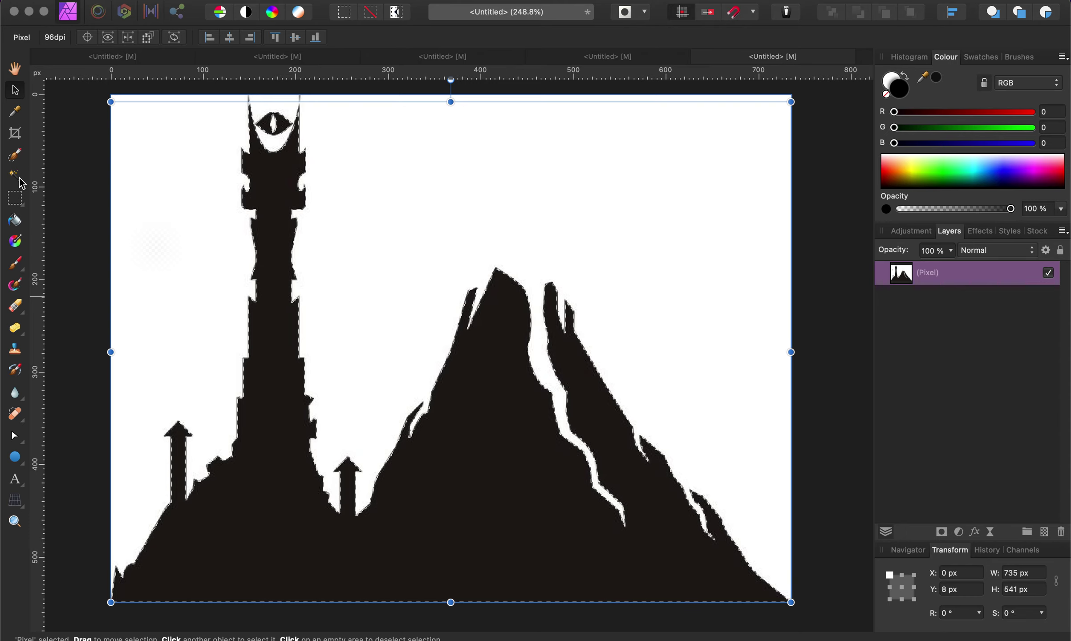
pyautogui.click(15, 263)
pyautogui.press('x')
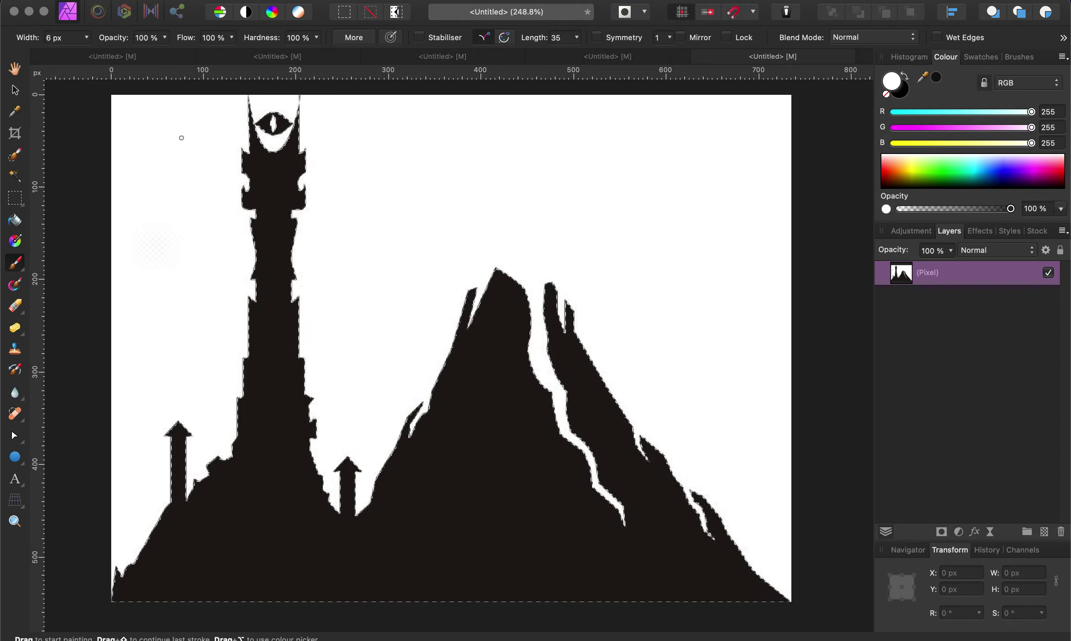
pyautogui.click(62, 37)
pyautogui.write('440')
pyautogui.press('Return')
pyautogui.moveTo(274, 134)
pyautogui.mouseDown()
pyautogui.moveTo(311, 335)
pyautogui.moveTo(108, 545)
pyautogui.moveTo(37, 636)
pyautogui.moveTo(36, 406)
pyautogui.mouseUp()
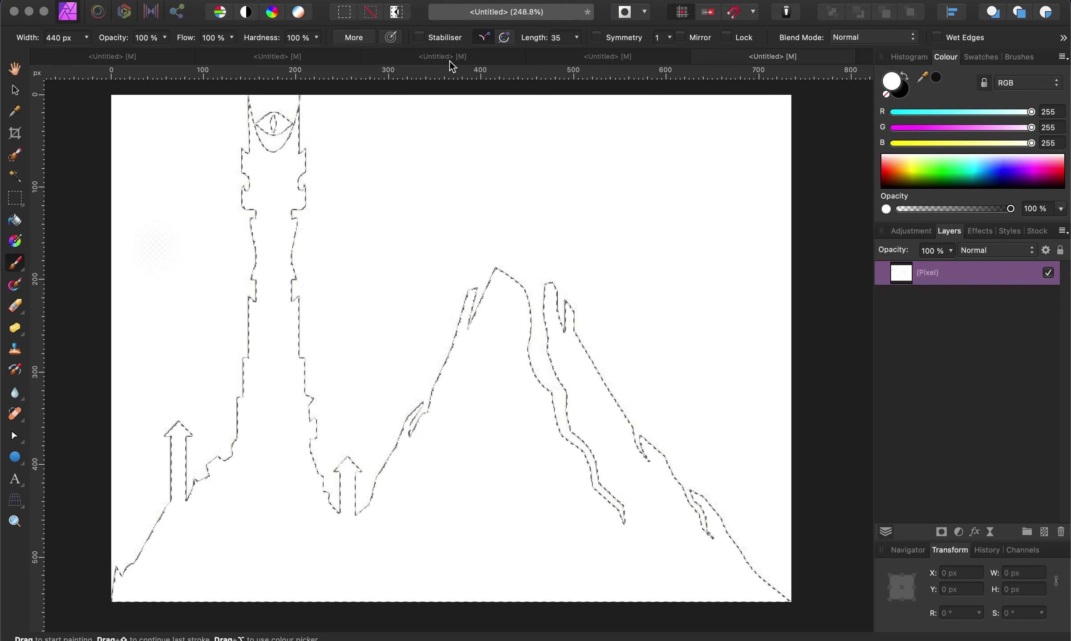
# Return to the circular ring-script document and make the inner white ellipse the active layer with the Flood Select Tool.
pyautogui.click(125, 53)
pyautogui.press('v')
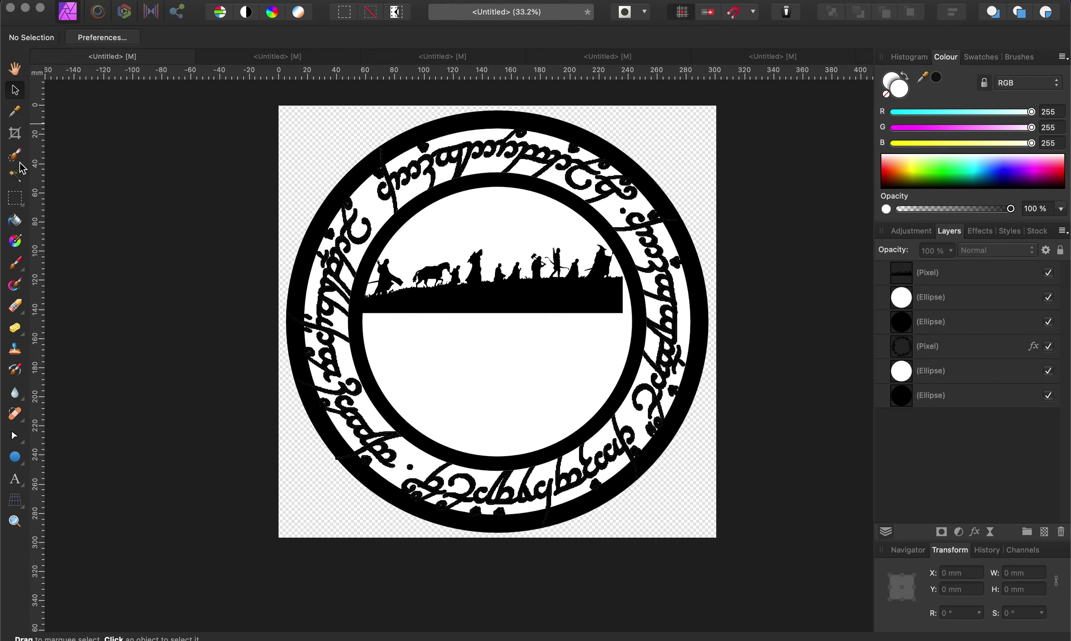
pyautogui.click(15, 177)
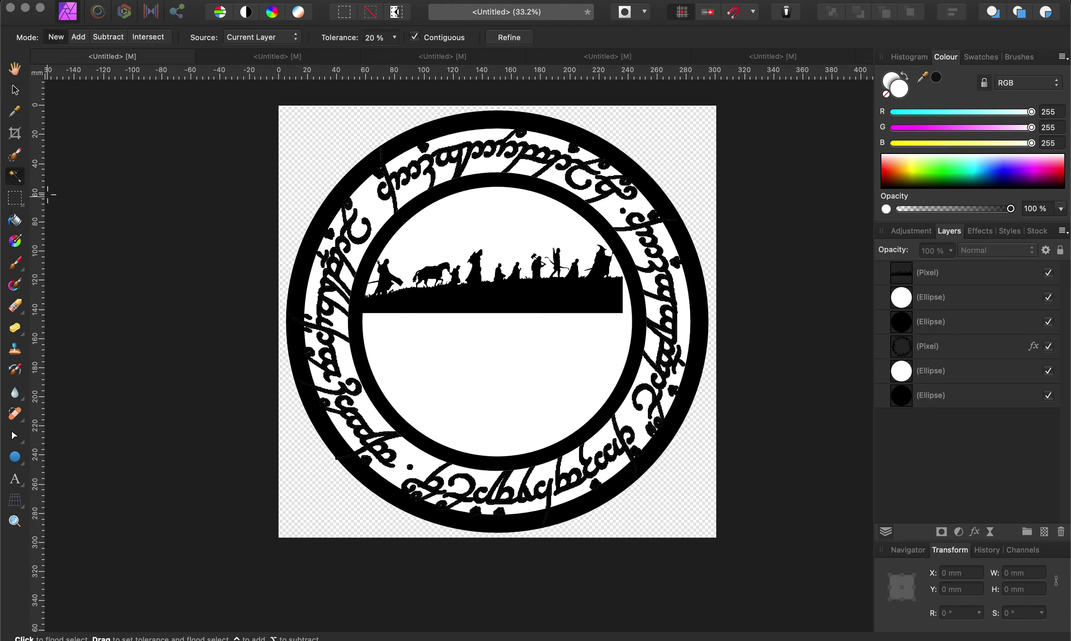
pyautogui.click(15, 154)
pyautogui.click(1012, 301)
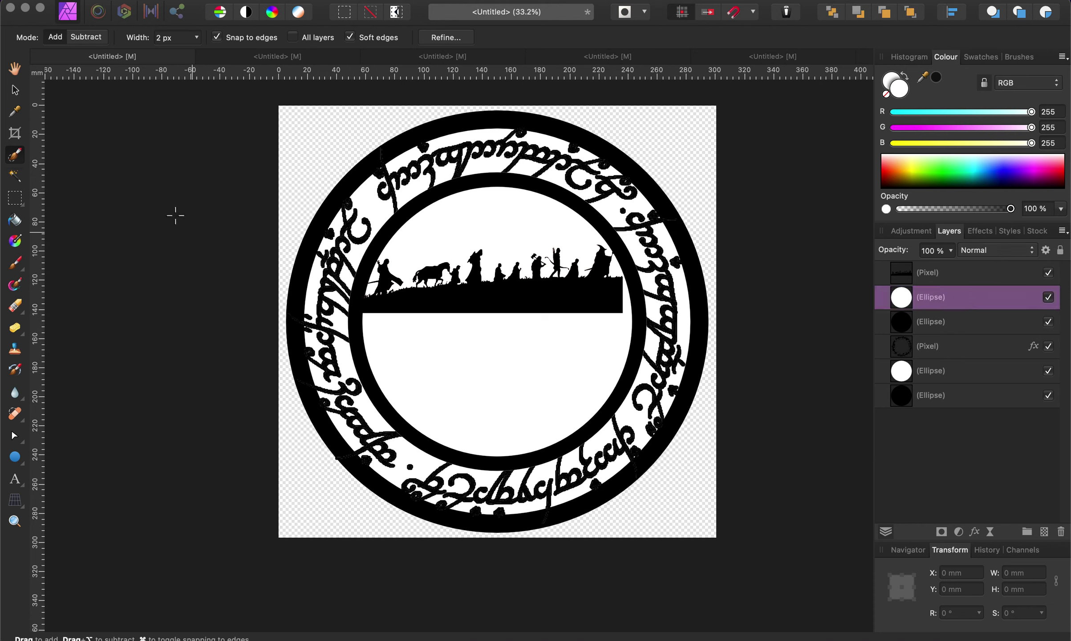
pyautogui.click(17, 178)
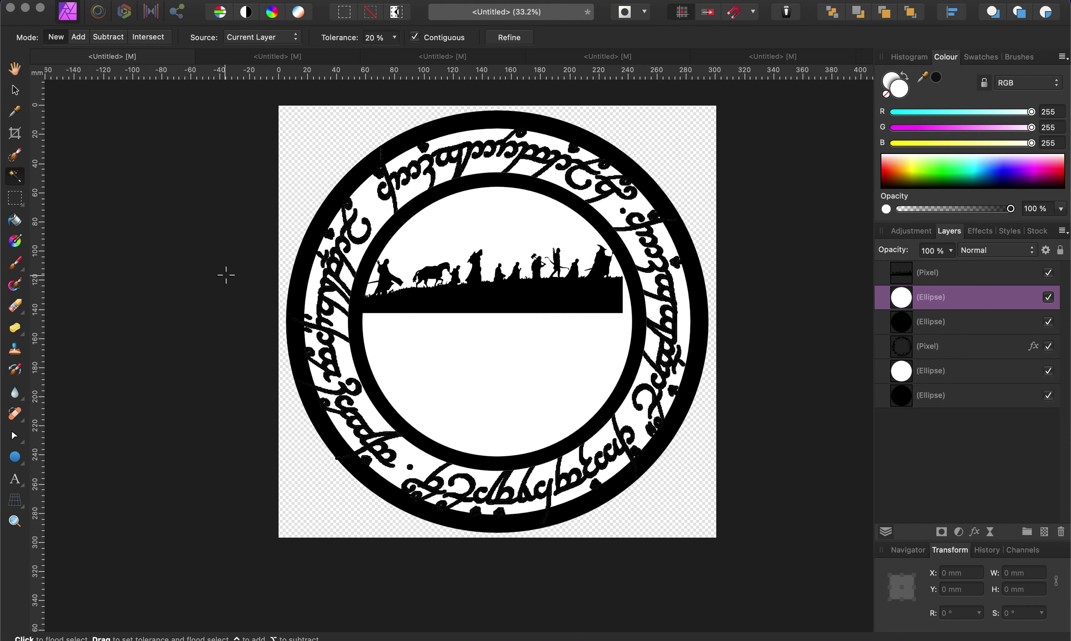
# Select the whole inner white circle with the Selection Brush at a width of 330 px.
pyautogui.scroll(5, 433, 351)
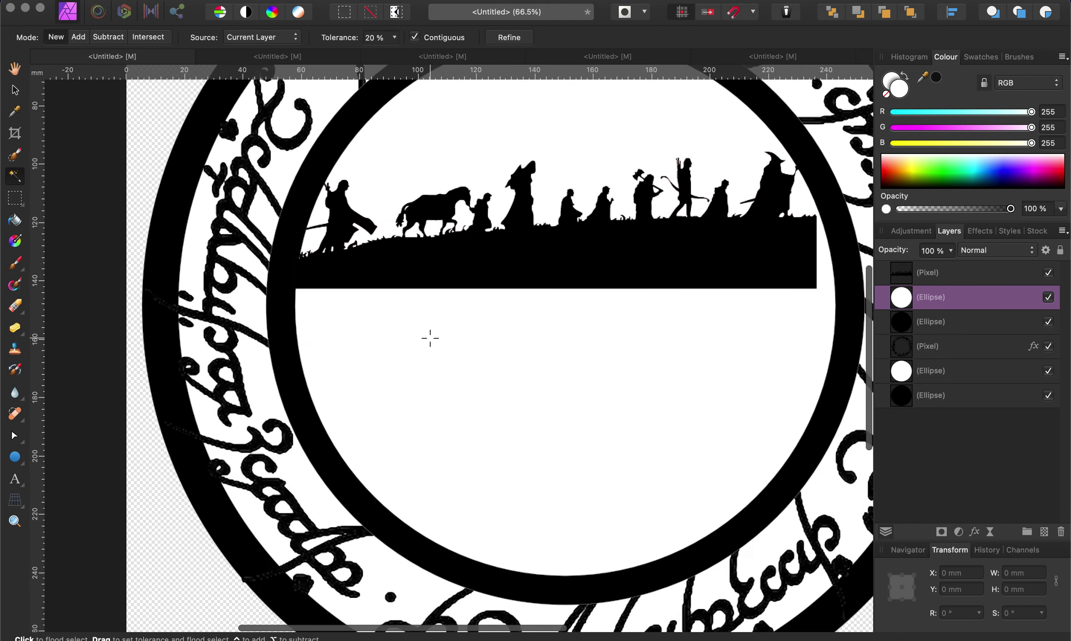
pyautogui.scroll(-4, 431, 337)
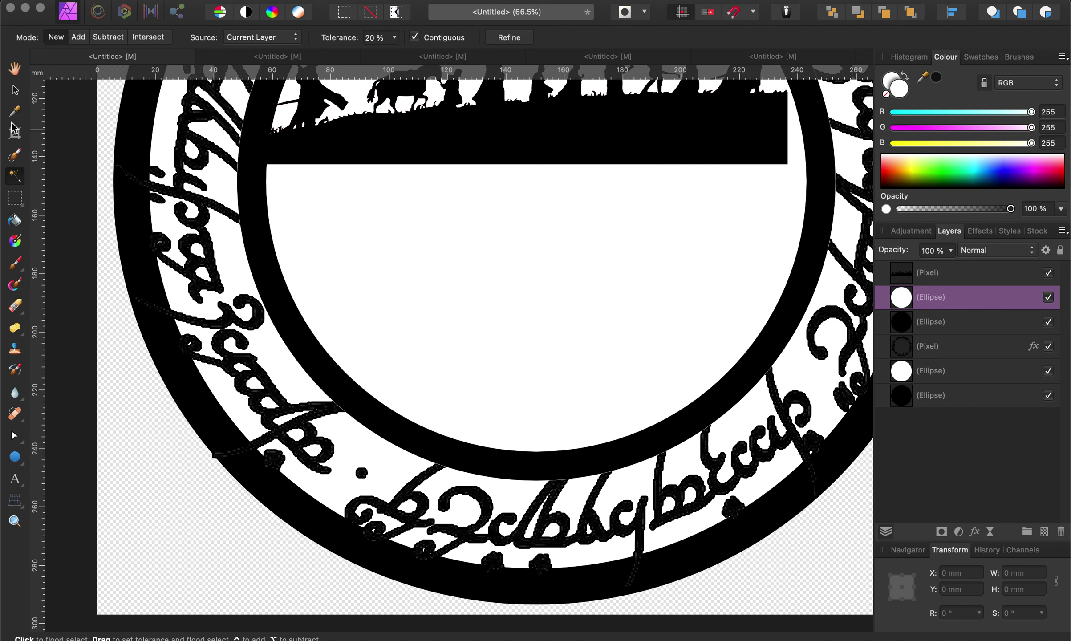
pyautogui.click(15, 155)
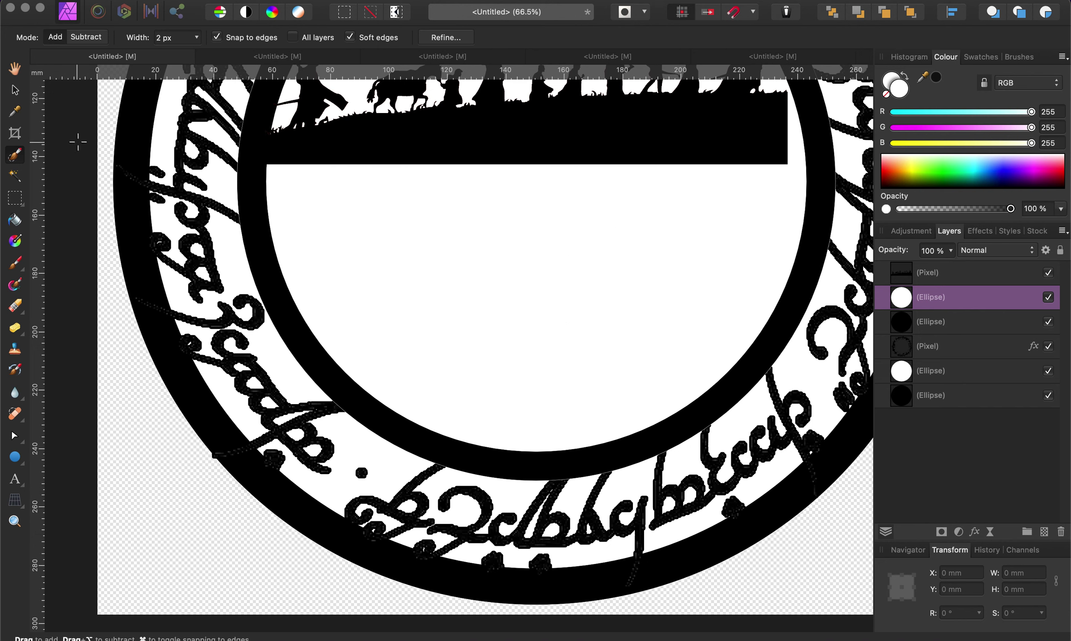
pyautogui.click(195, 38)
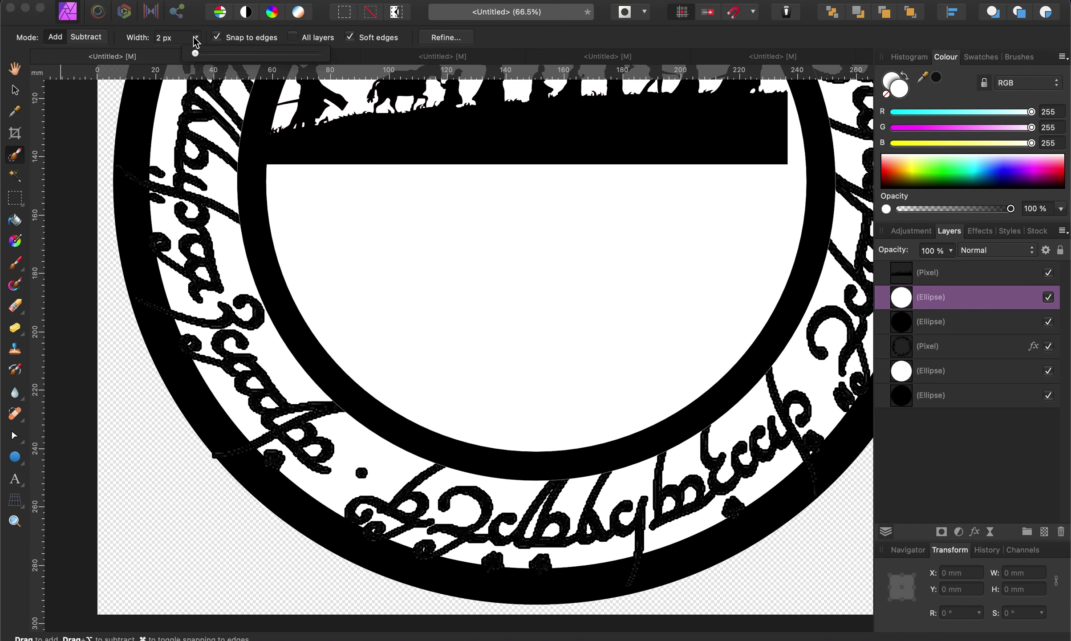
pyautogui.moveTo(464, 292)
pyautogui.mouseDown()
pyautogui.moveTo(610, 281)
pyautogui.moveTo(644, 214)
pyautogui.moveTo(720, 284)
pyautogui.moveTo(597, 373)
pyautogui.moveTo(516, 392)
pyautogui.mouseUp()
pyautogui.moveTo(359, 243); pyautogui.dragTo(418, 323)
pyautogui.moveTo(306, 186); pyautogui.dragTo(306, 179)
pyautogui.press('super+z')
pyautogui.press('super+z')
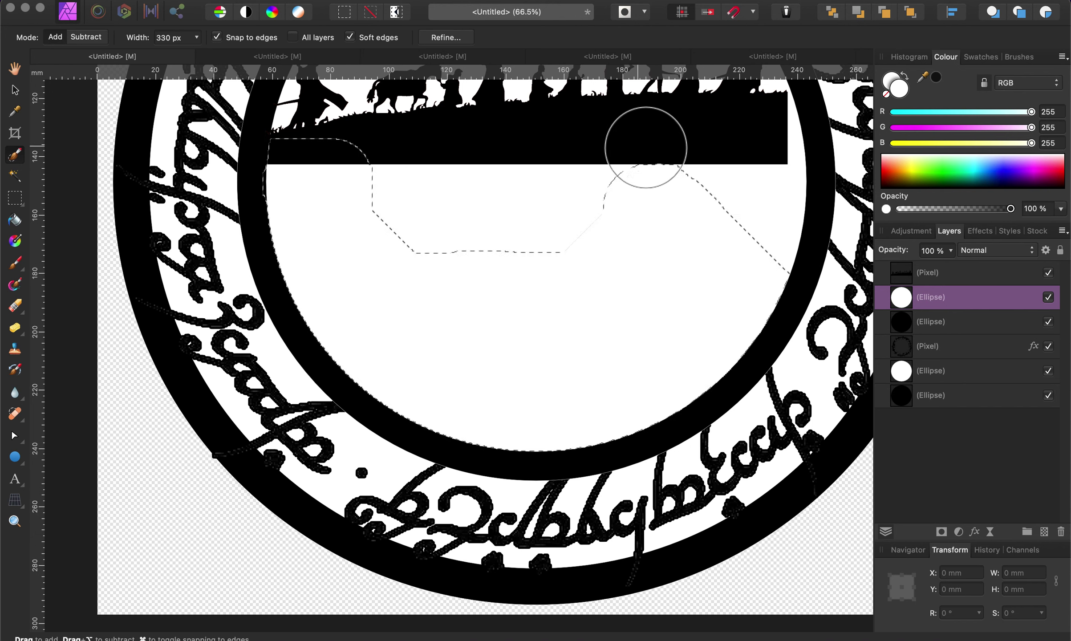
pyautogui.moveTo(753, 134)
pyautogui.mouseDown()
pyautogui.moveTo(753, 124)
pyautogui.moveTo(760, 151)
pyautogui.mouseUp()
pyautogui.scroll(-5, 741, 236)
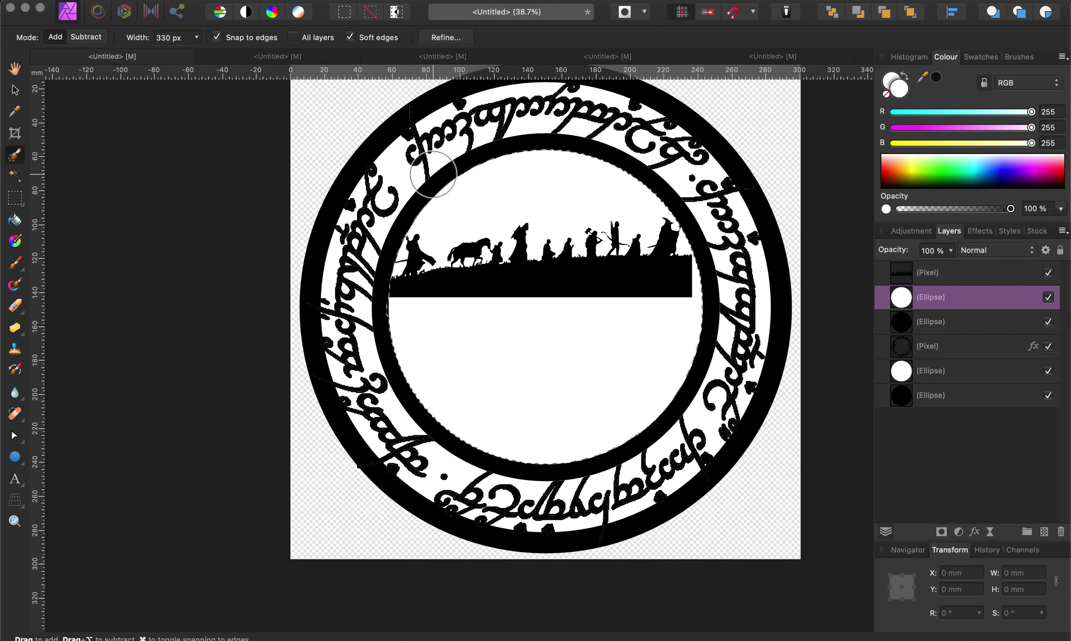
# Paint the inner circle's area below the Fellowship silhouette dark grey (RGB 16, 16, 16) with the 440 px Paint Brush.
pyautogui.click(17, 262)
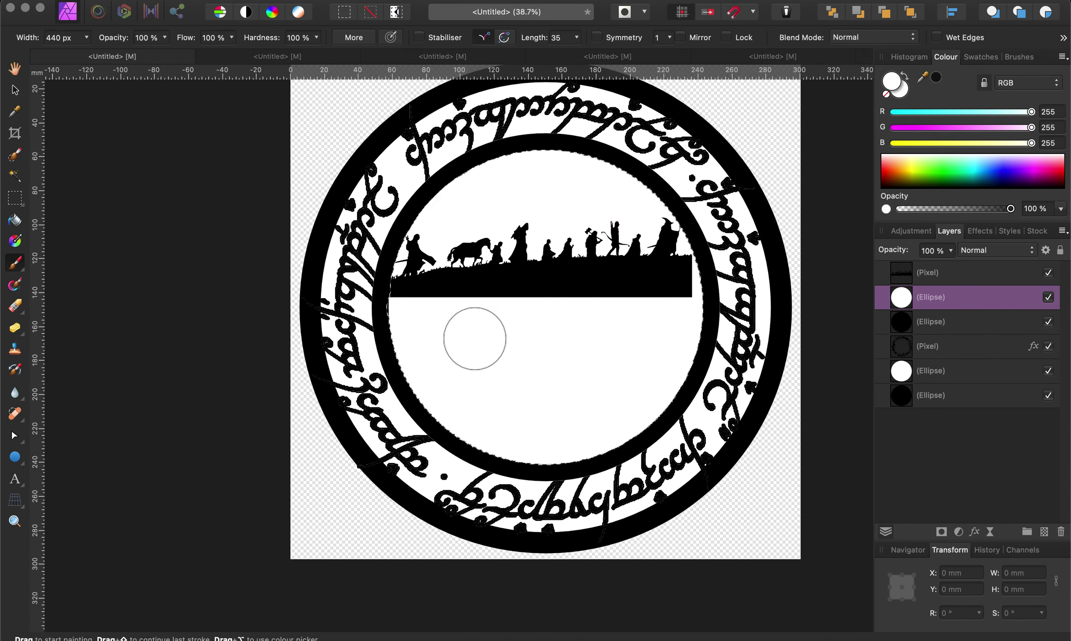
pyautogui.click(938, 80)
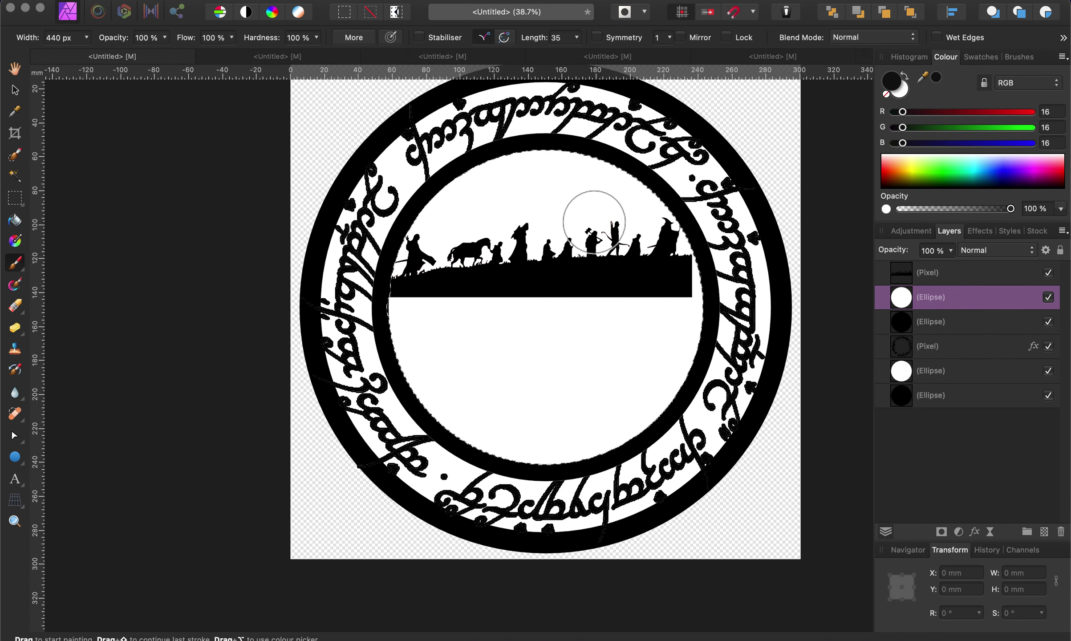
pyautogui.moveTo(415, 316)
pyautogui.mouseDown()
pyautogui.moveTo(481, 358)
pyautogui.moveTo(630, 348)
pyautogui.moveTo(676, 306)
pyautogui.mouseUp()
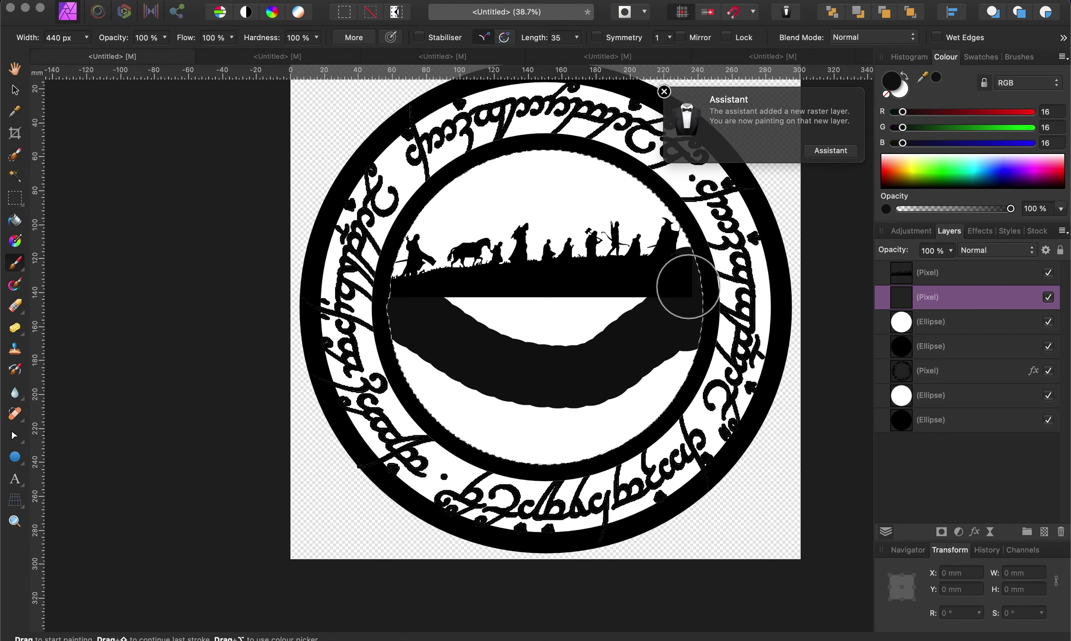
pyautogui.press('super+z')
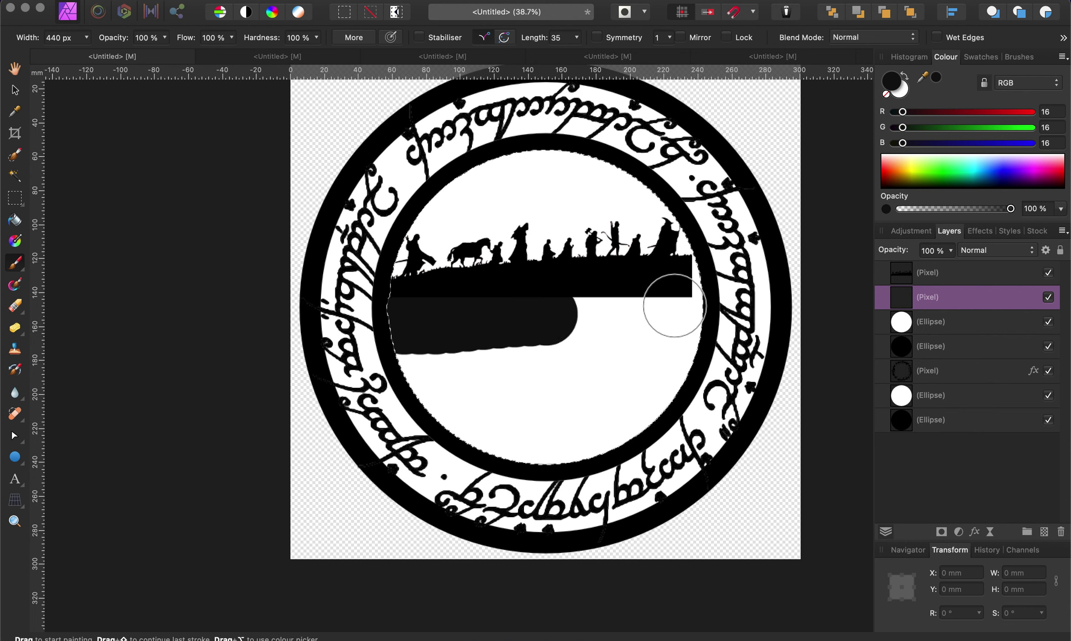
pyautogui.moveTo(663, 306); pyautogui.dragTo(766, 307)
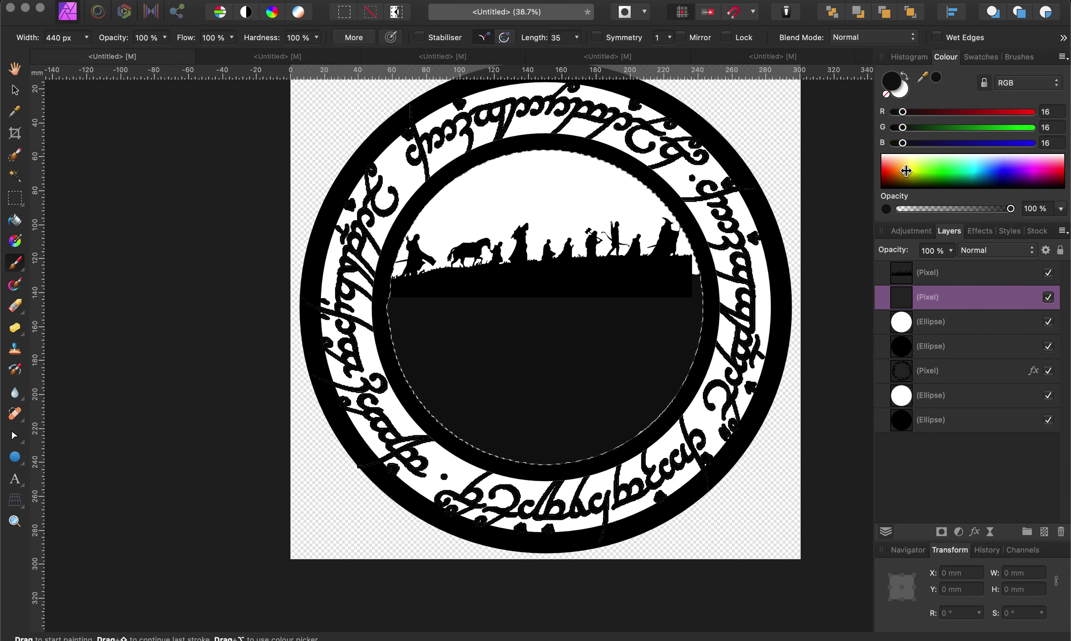
# Set the brush colour to pure black (RGB 0, 0, 0) and repaint the inner circle's lower area up to its edge.
pyautogui.moveTo(903, 142)
pyautogui.mouseDown()
pyautogui.moveTo(865, 144)
pyautogui.moveTo(897, 128)
pyautogui.moveTo(875, 112)
pyautogui.mouseUp()
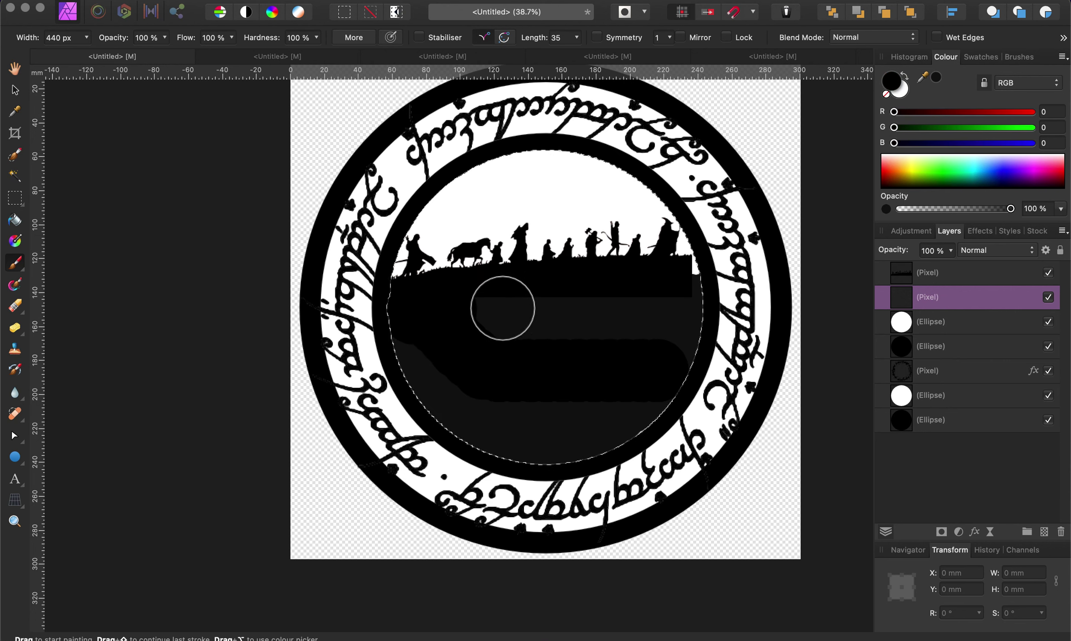
pyautogui.moveTo(503, 308); pyautogui.dragTo(800, 311)
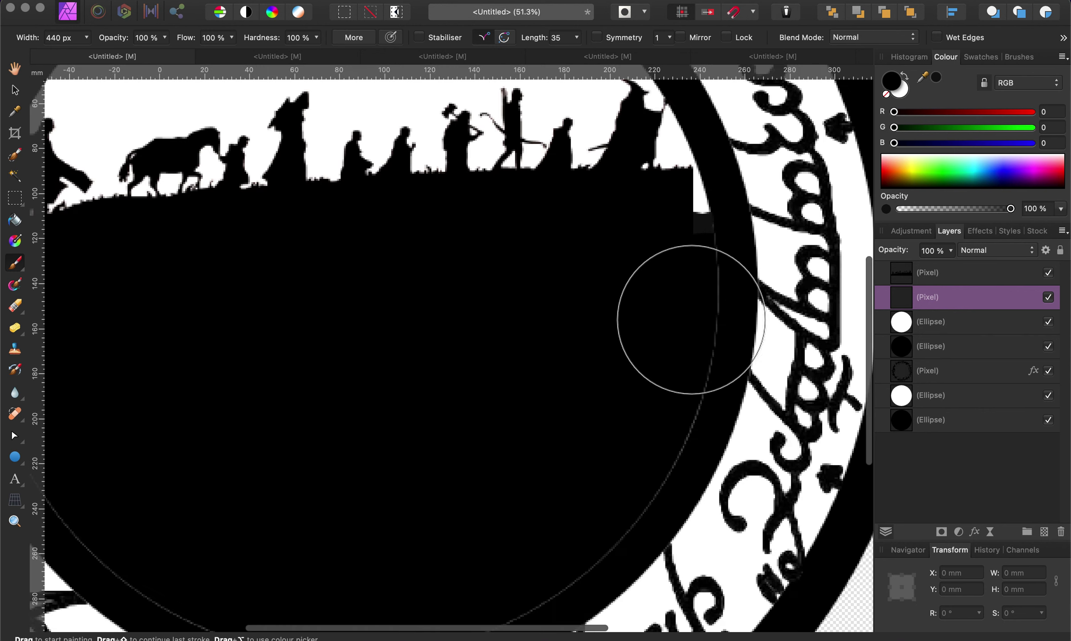
pyautogui.scroll(5, 694, 367)
pyautogui.moveTo(724, 187); pyautogui.dragTo(730, 204)
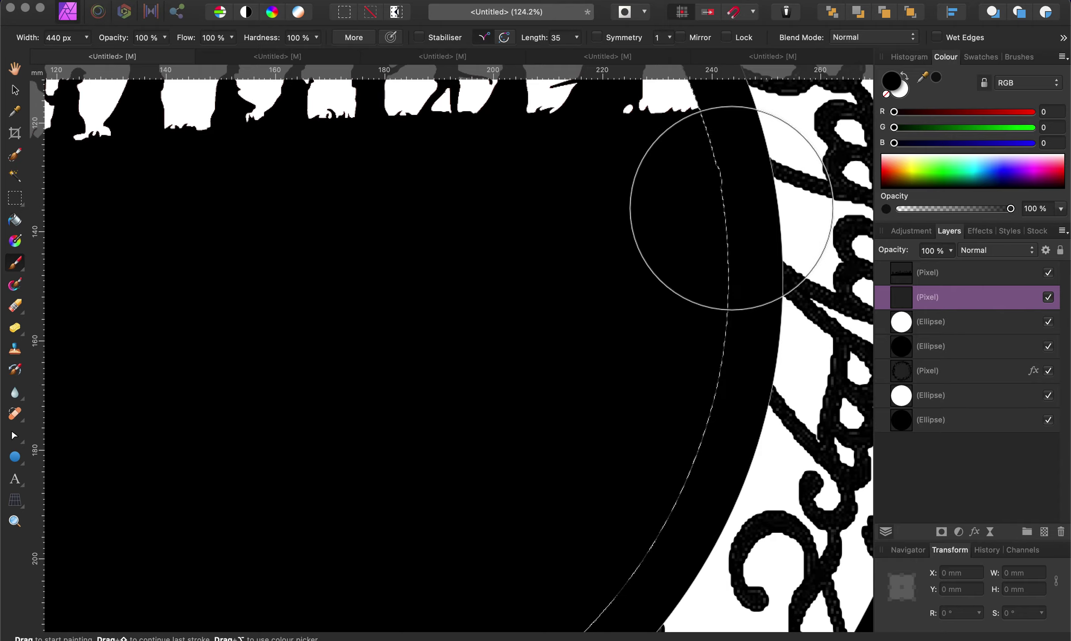
pyautogui.scroll(-5, 573, 454)
pyautogui.hscroll(-5, 573, 454)
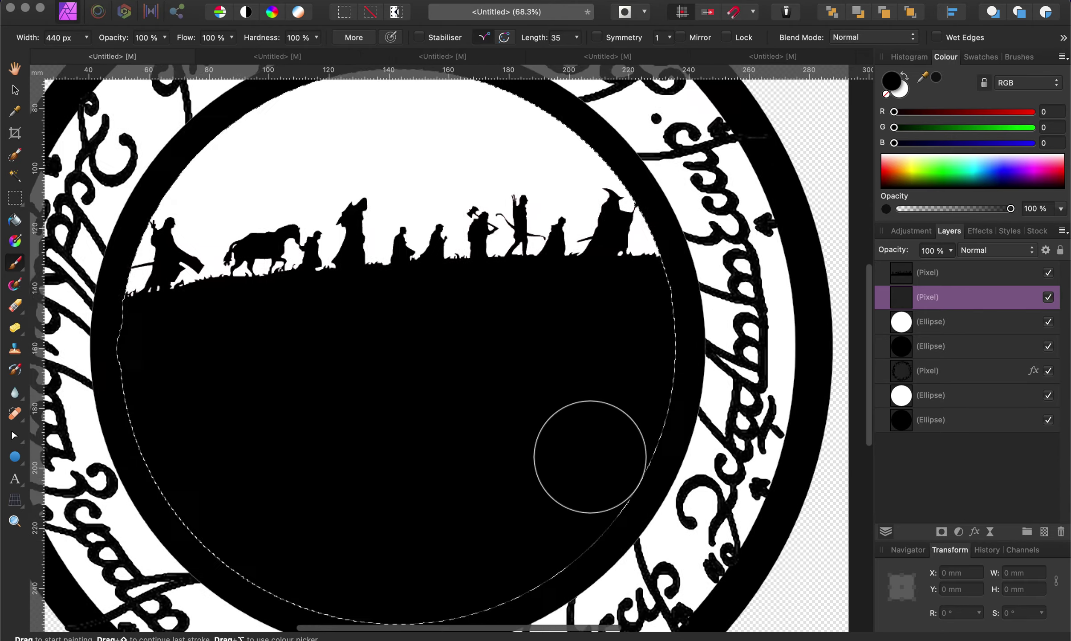
# Deselect the inner circle and paint black over the thin line along its lower rim.
pyautogui.press('super+d')
pyautogui.scroll(-5, 589, 456)
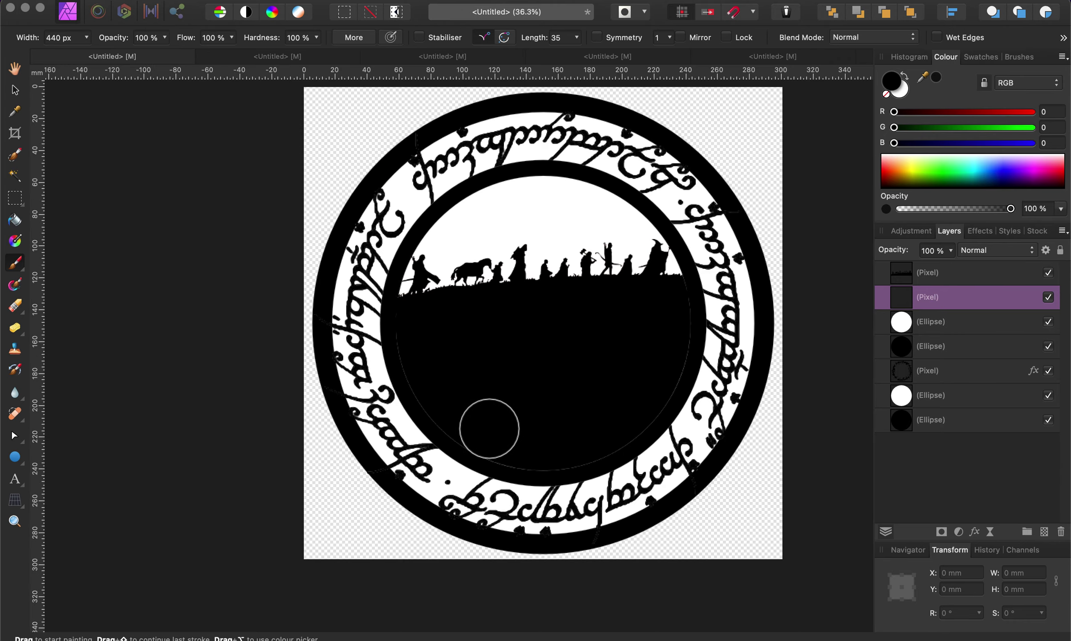
pyautogui.moveTo(527, 443)
pyautogui.mouseDown()
pyautogui.moveTo(605, 423)
pyautogui.moveTo(639, 397)
pyautogui.moveTo(667, 313)
pyautogui.mouseUp()
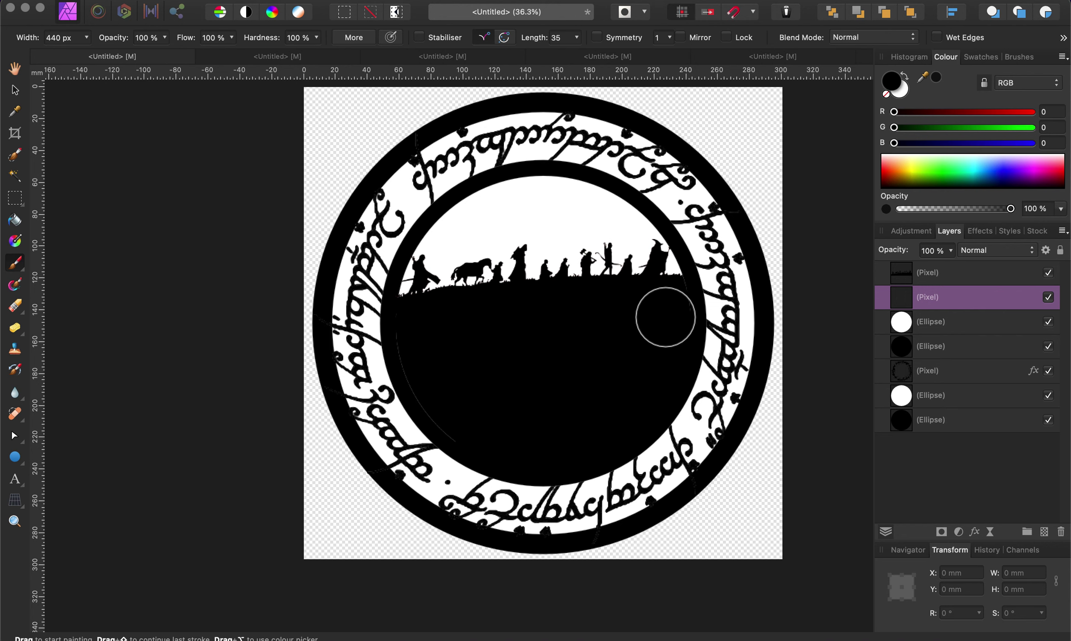
pyautogui.moveTo(432, 378)
pyautogui.mouseDown()
pyautogui.moveTo(413, 344)
pyautogui.moveTo(456, 412)
pyautogui.moveTo(505, 429)
pyautogui.mouseUp()
pyautogui.scroll(-3, 830, 378)
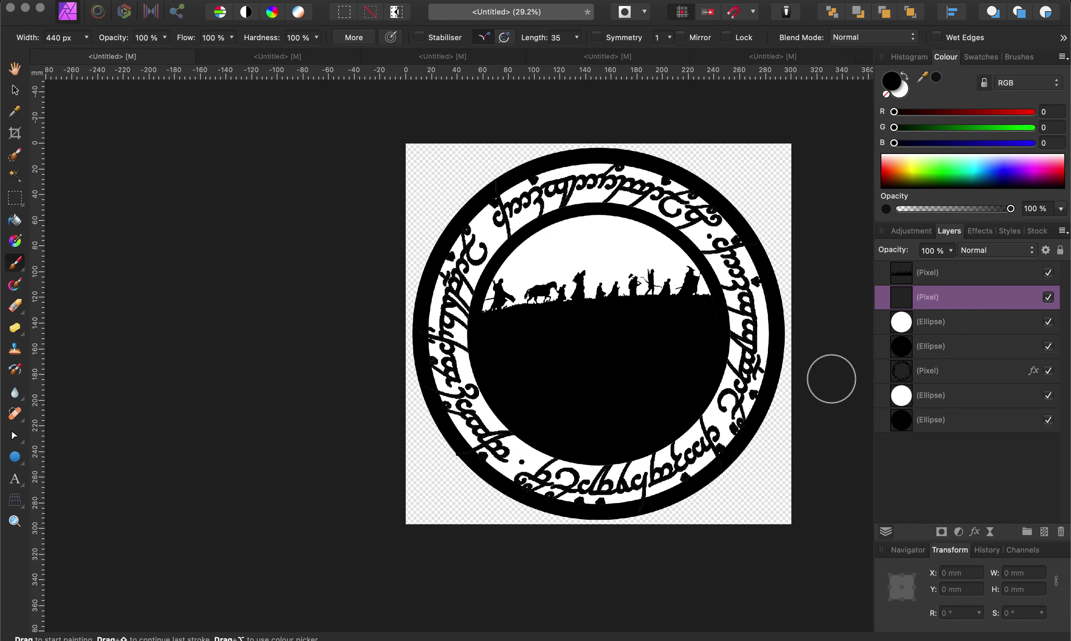
pyautogui.hscroll(3, 831, 379)
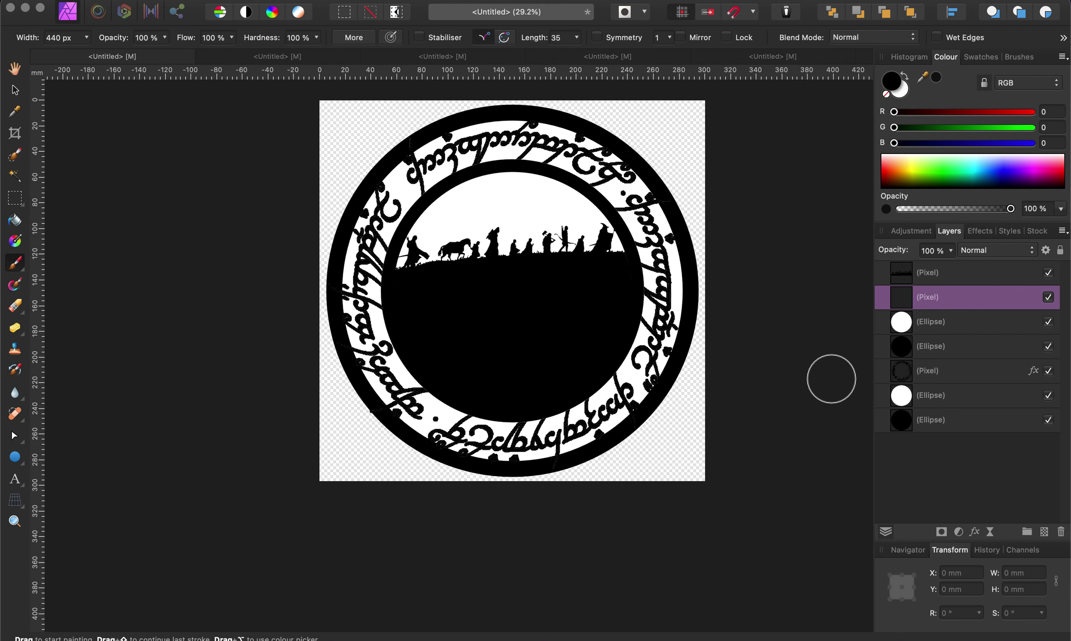
# Paste the white tower-and-volcano silhouette from the Mordor document into the circular ring-script document.
pyautogui.click(791, 57)
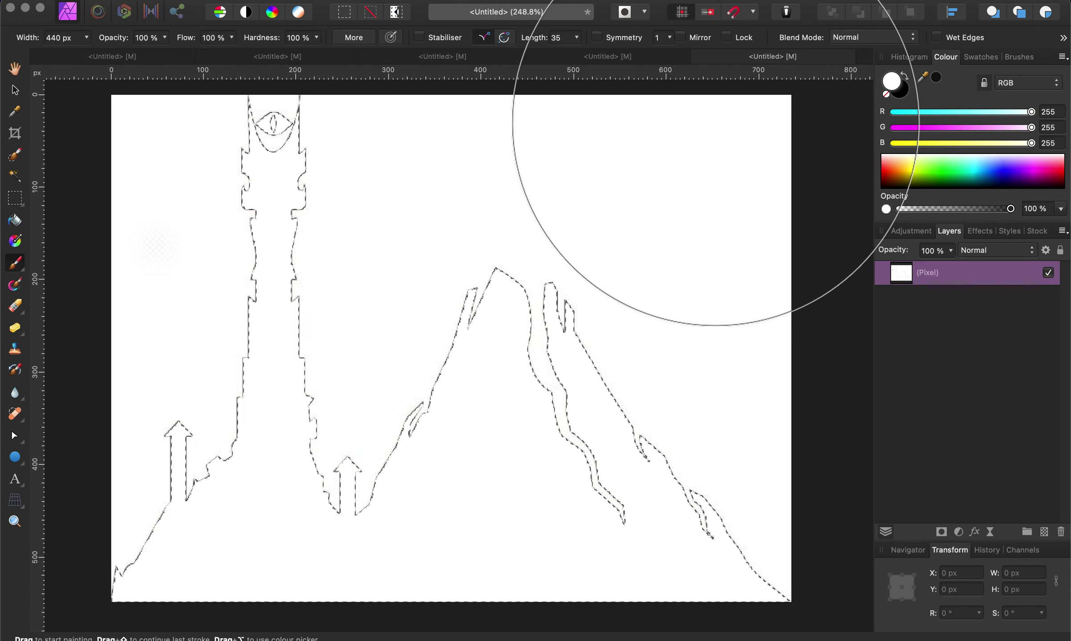
pyautogui.click(123, 57)
pyautogui.press('super+v')
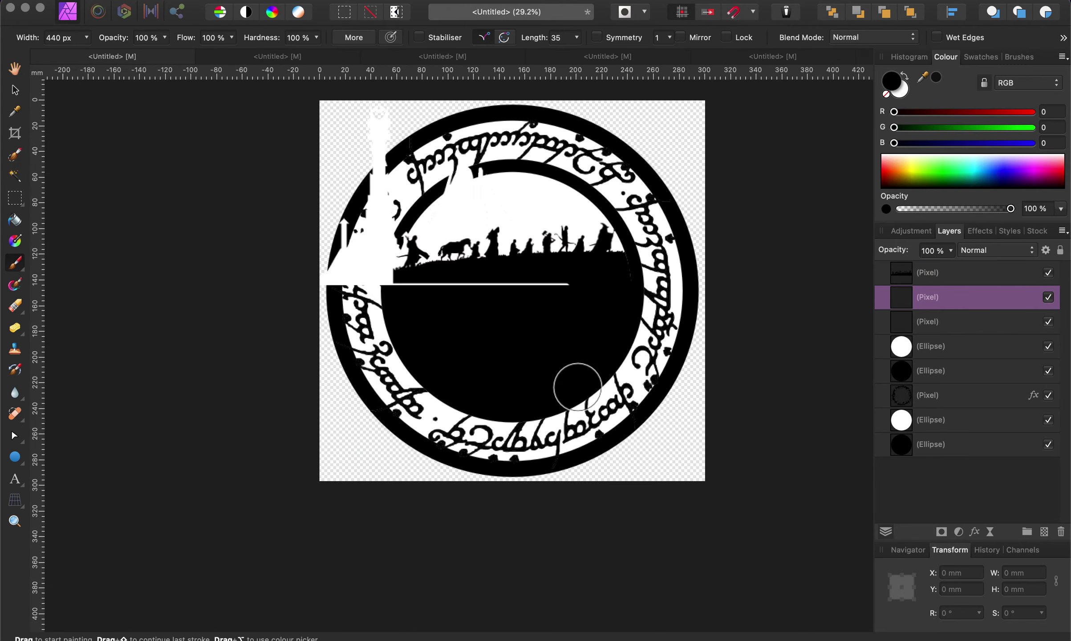
# Move the pasted silhouette into the circle's black lower half and scale it to about 141.5 × 104.1 mm.
pyautogui.click(15, 92)
pyautogui.moveTo(414, 296); pyautogui.dragTo(463, 414)
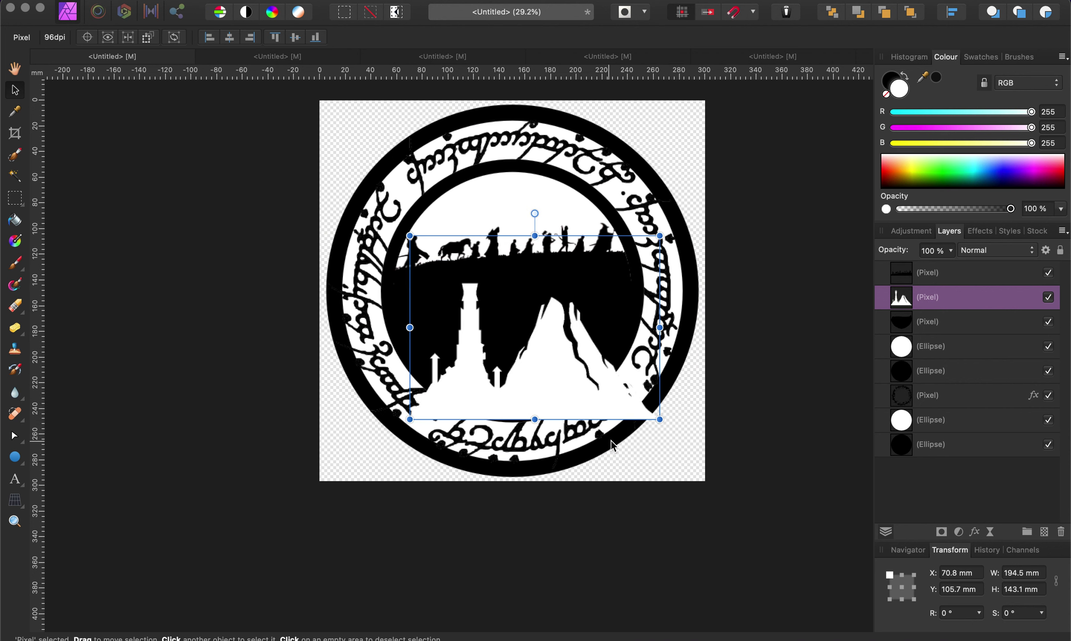
pyautogui.moveTo(658, 418); pyautogui.dragTo(575, 387)
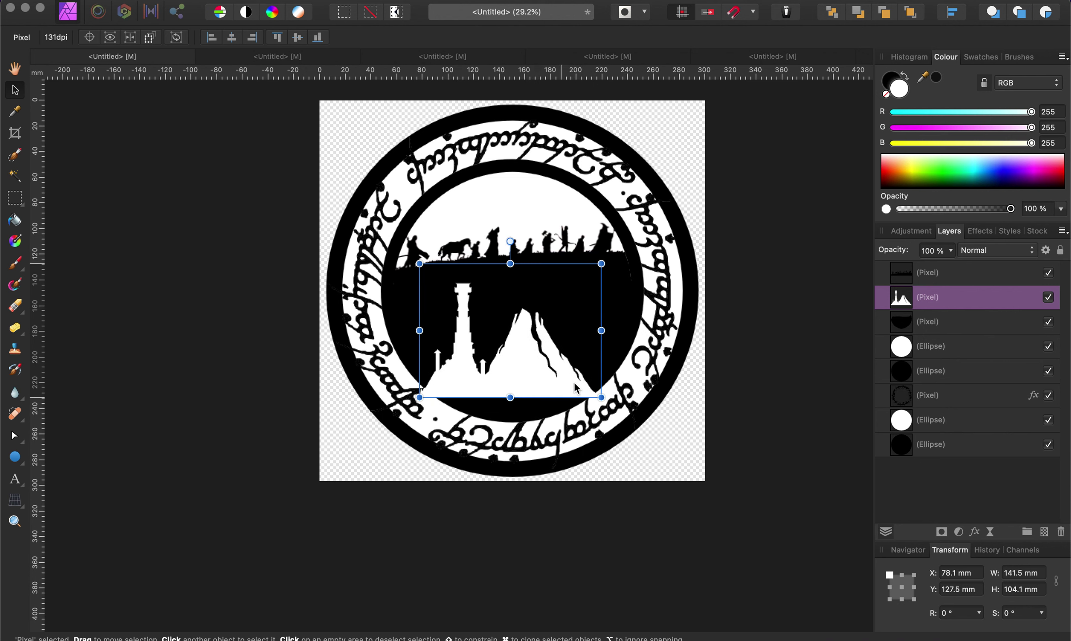
# Bring the tower-and-volcano silhouette layer above the Fellowship layer, undoing the stray move of the inner white ellipse.
pyautogui.click(931, 346)
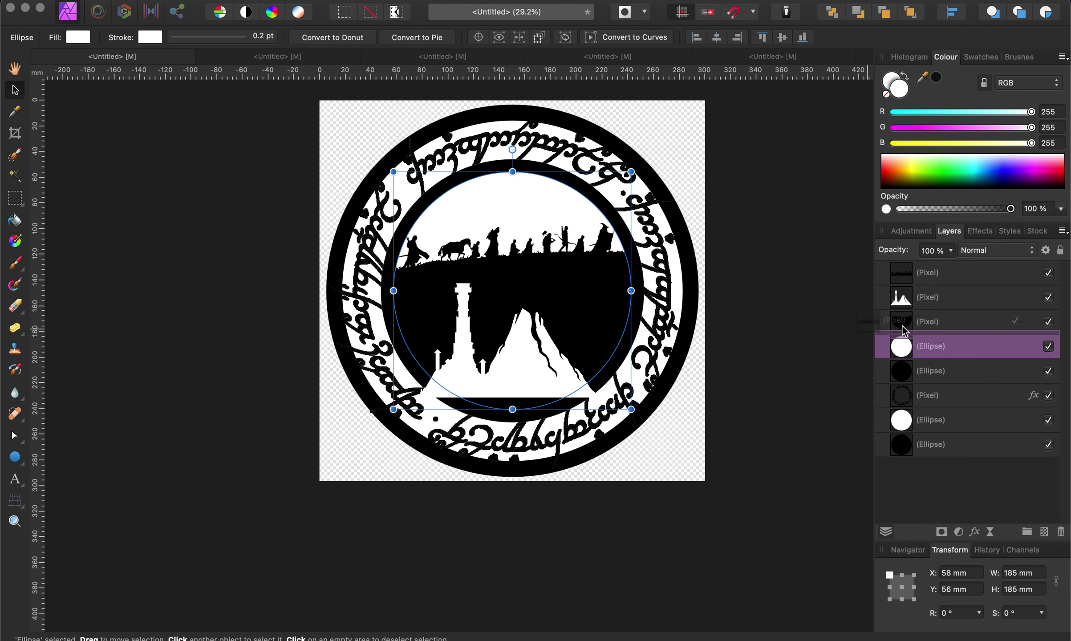
pyautogui.press('super+z')
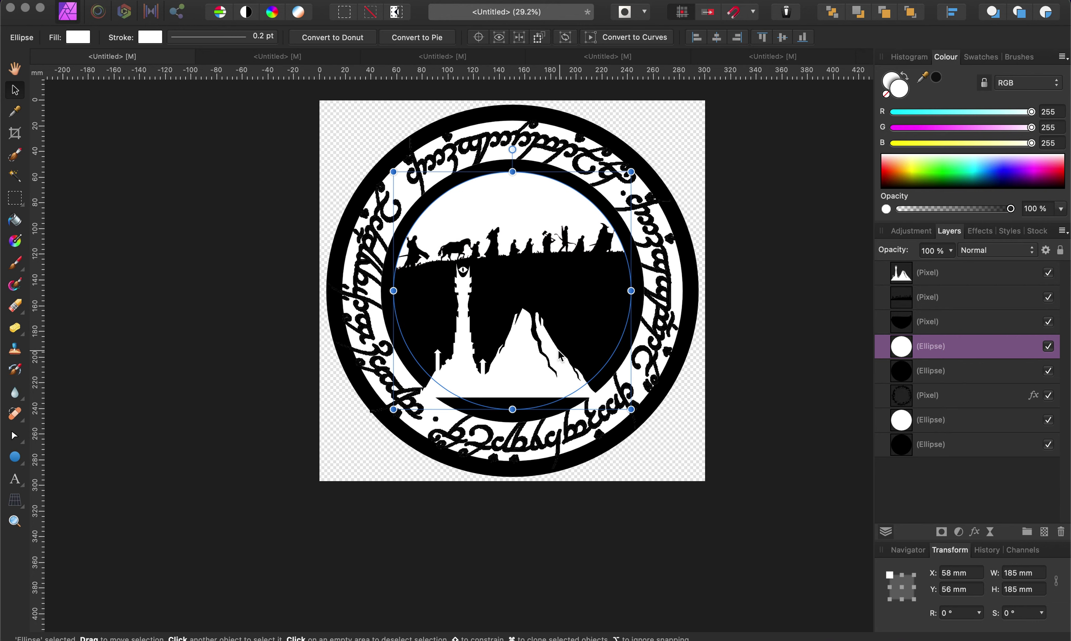
pyautogui.moveTo(553, 365); pyautogui.dragTo(586, 319)
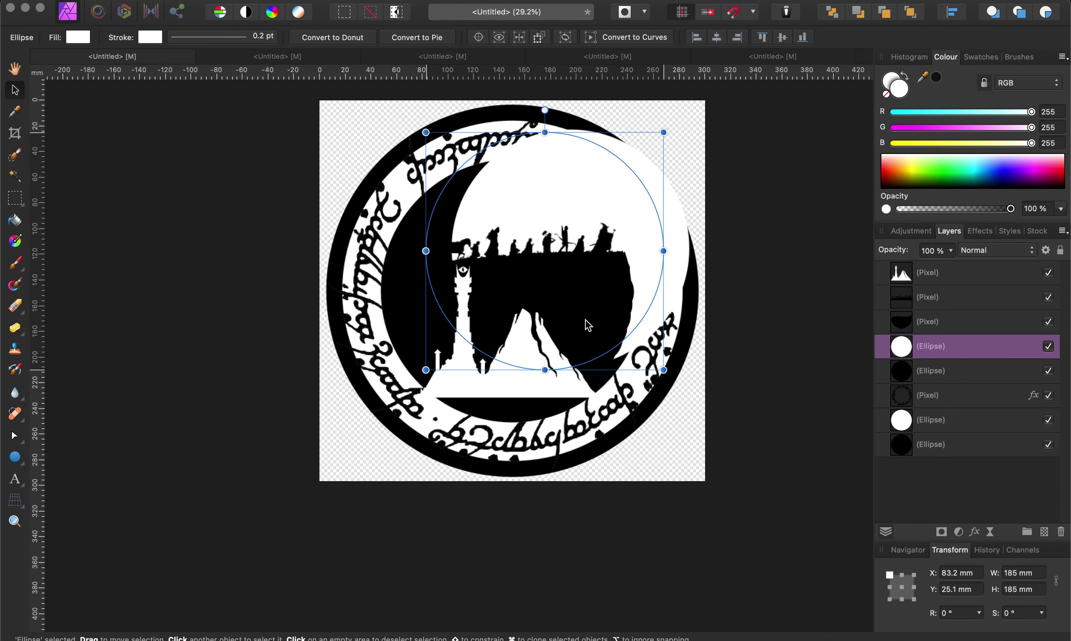
pyautogui.press('super+z')
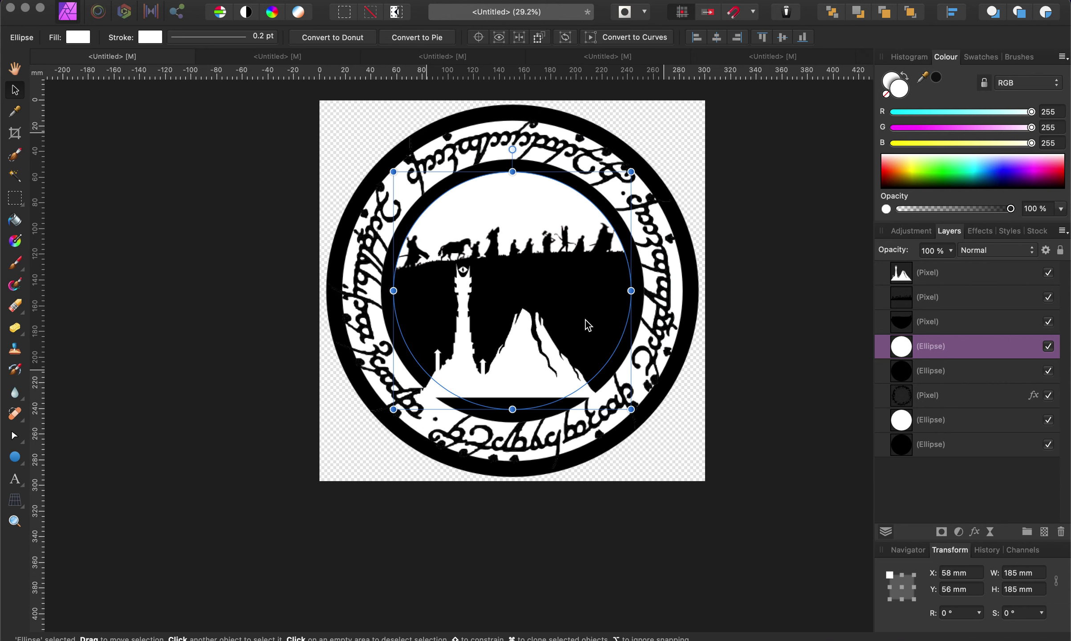
# Clip the tower-and-volcano silhouette inside the painted black layer and shift it to about X 87.1 mm, Y 136.5 mm.
pyautogui.click(960, 271)
pyautogui.moveTo(954, 286); pyautogui.dragTo(945, 332)
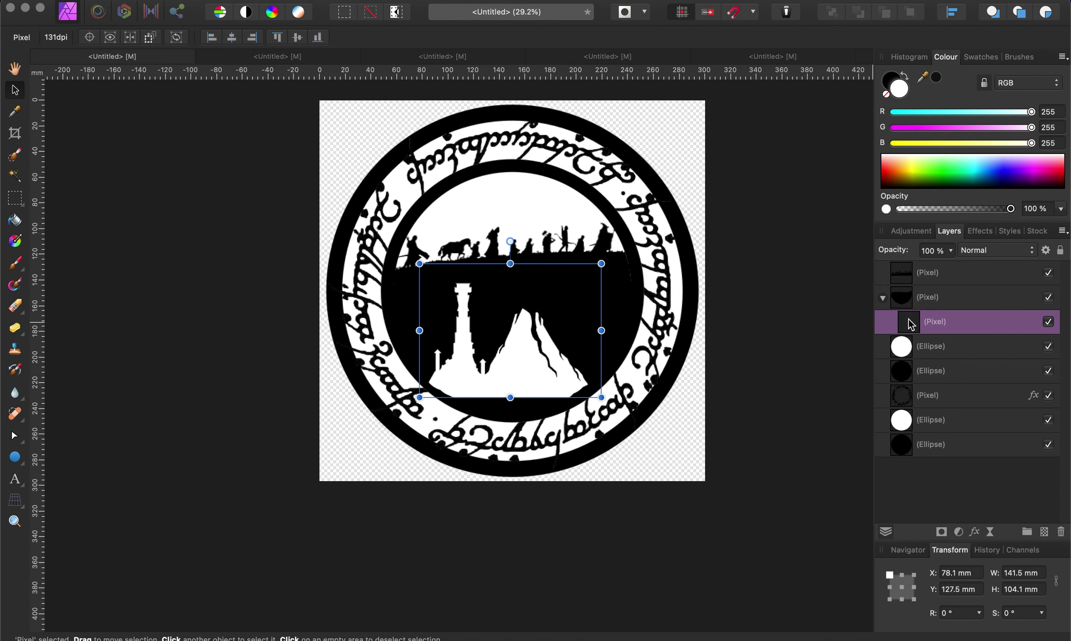
pyautogui.moveTo(562, 383)
pyautogui.mouseDown()
pyautogui.moveTo(590, 432)
pyautogui.moveTo(574, 395)
pyautogui.mouseUp()
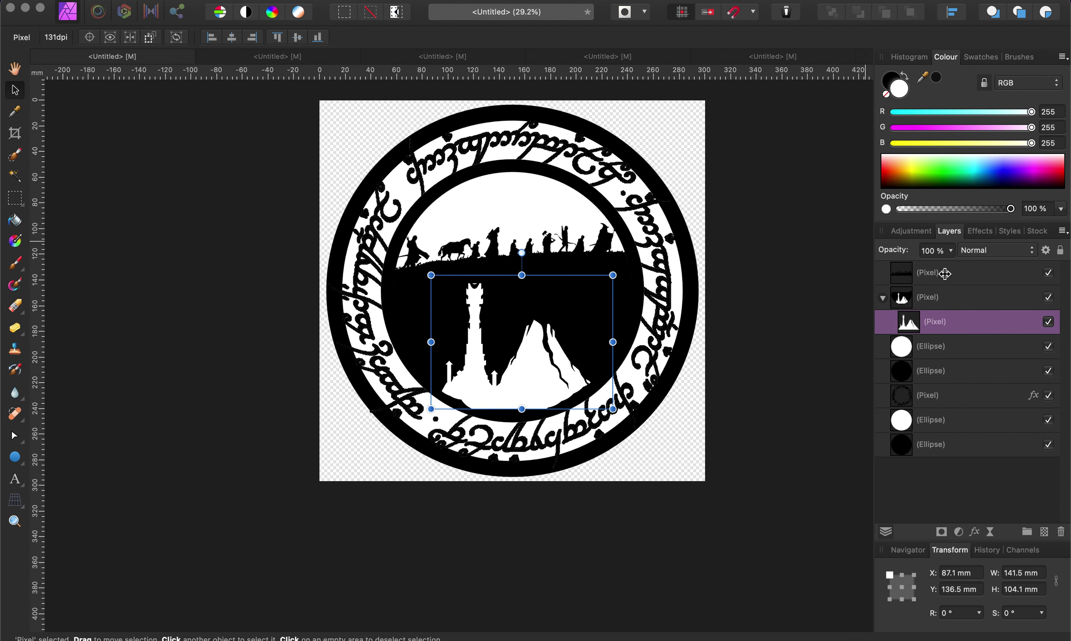
# Release the tower-and-volcano silhouette from the painted black layer and return it to the top of the layer stack.
pyautogui.click(935, 298)
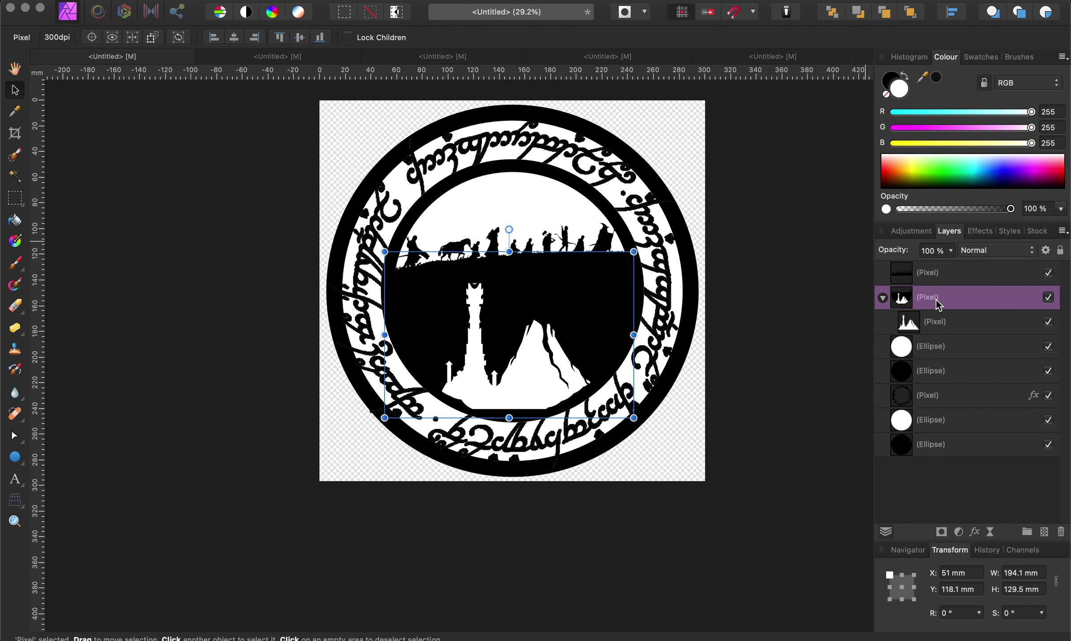
pyautogui.scroll(5, 466, 276)
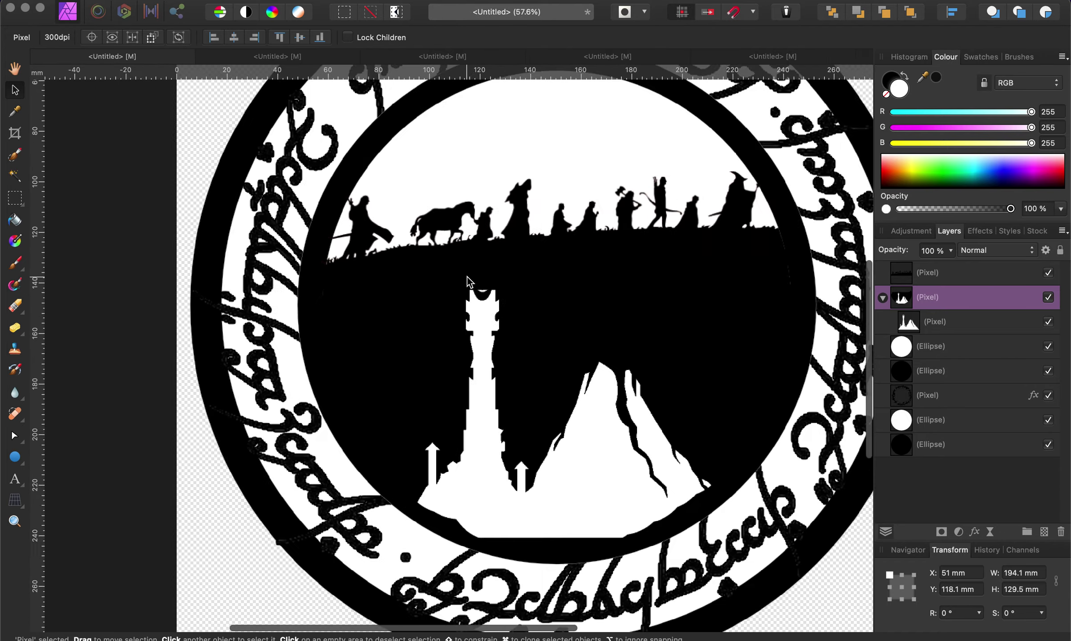
pyautogui.scroll(1, 467, 275)
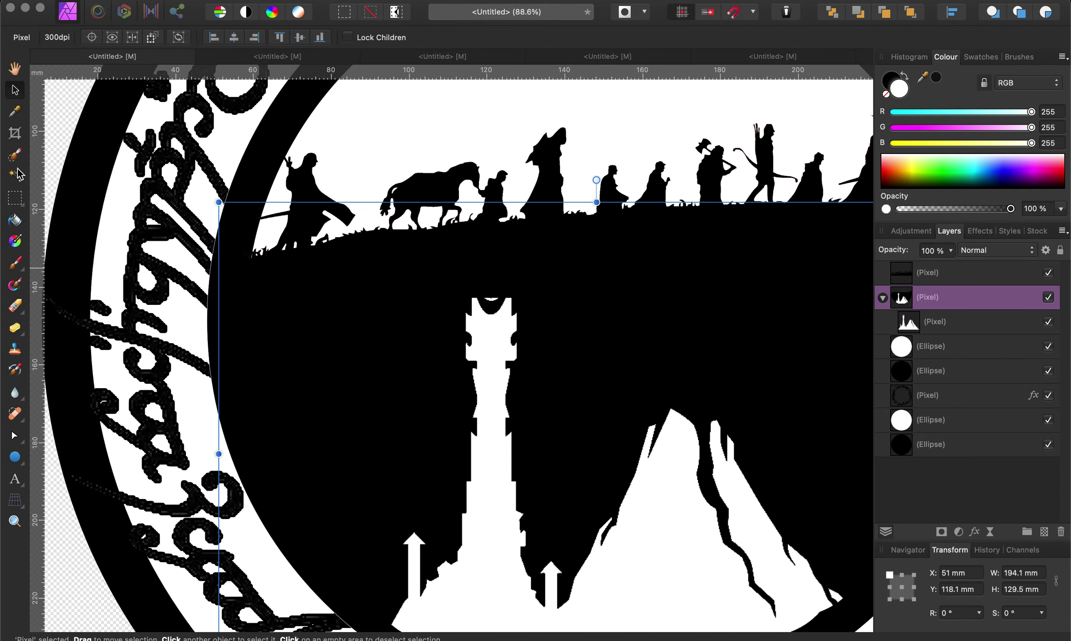
pyautogui.click(16, 265)
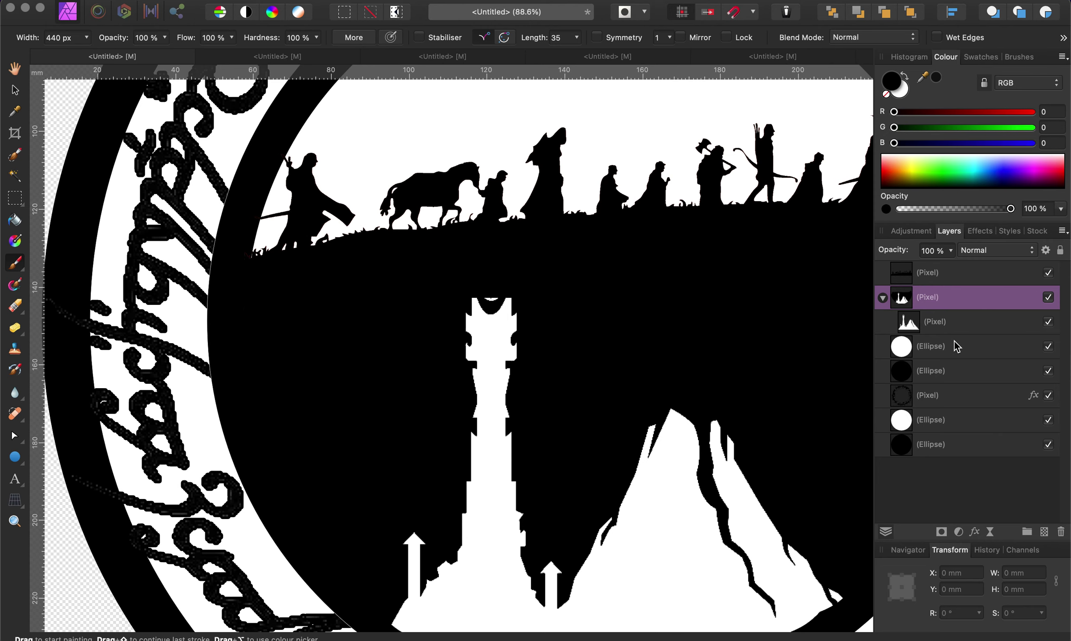
pyautogui.click(883, 297)
pyautogui.click(883, 297)
pyautogui.hotkey('alt', '[')
pyautogui.press('super+shift+bracketright')
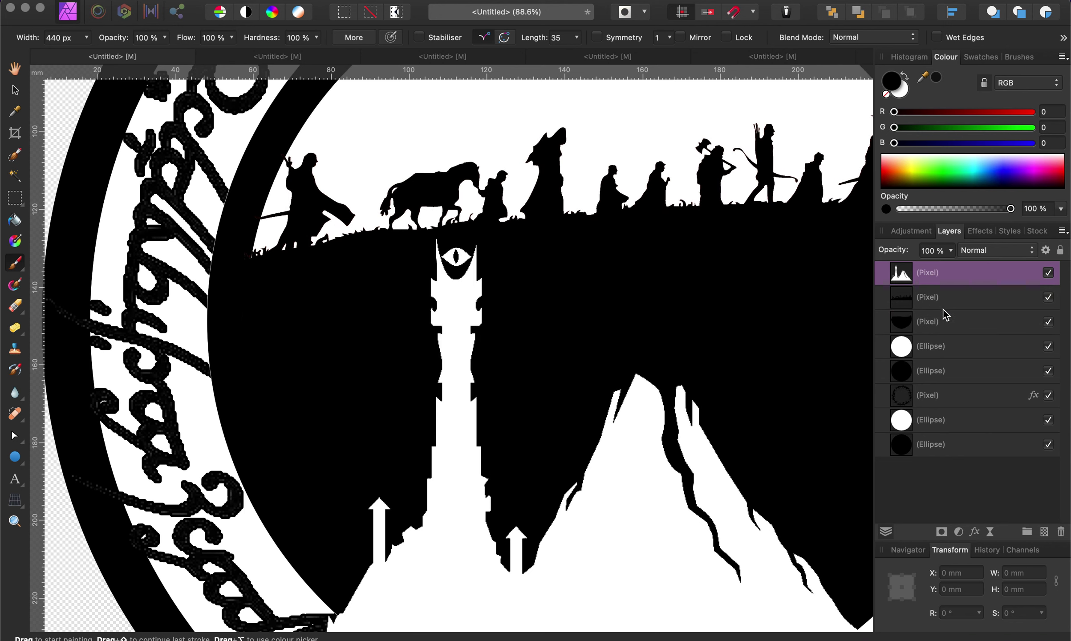
# Move the painted black layer above the Fellowship layer and clip the tower-and-volcano silhouette inside it.
pyautogui.click(944, 318)
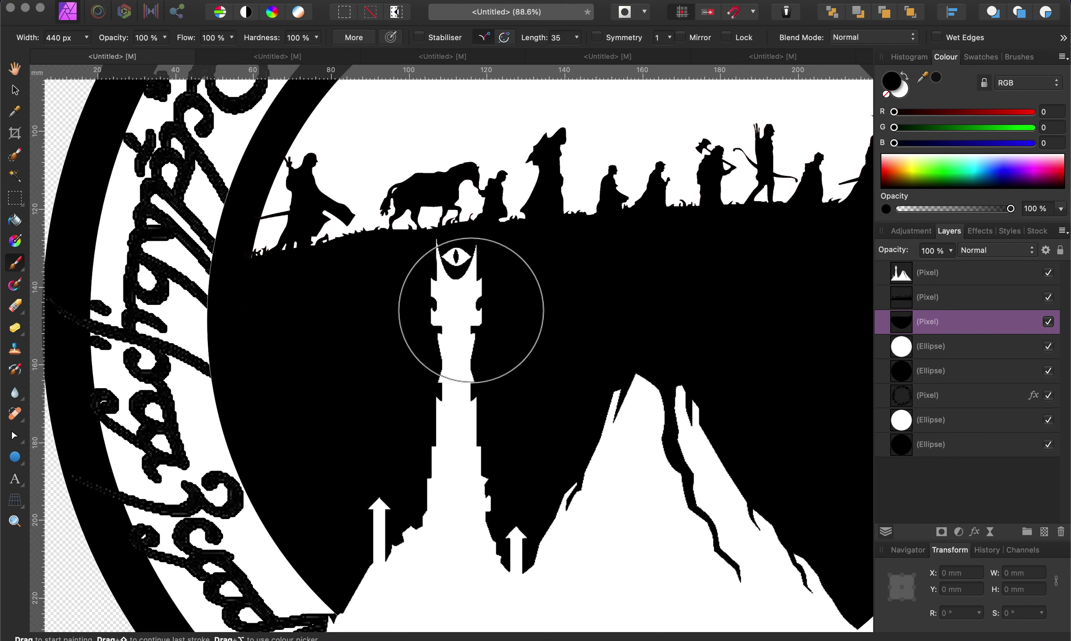
pyautogui.moveTo(967, 331); pyautogui.dragTo(870, 296)
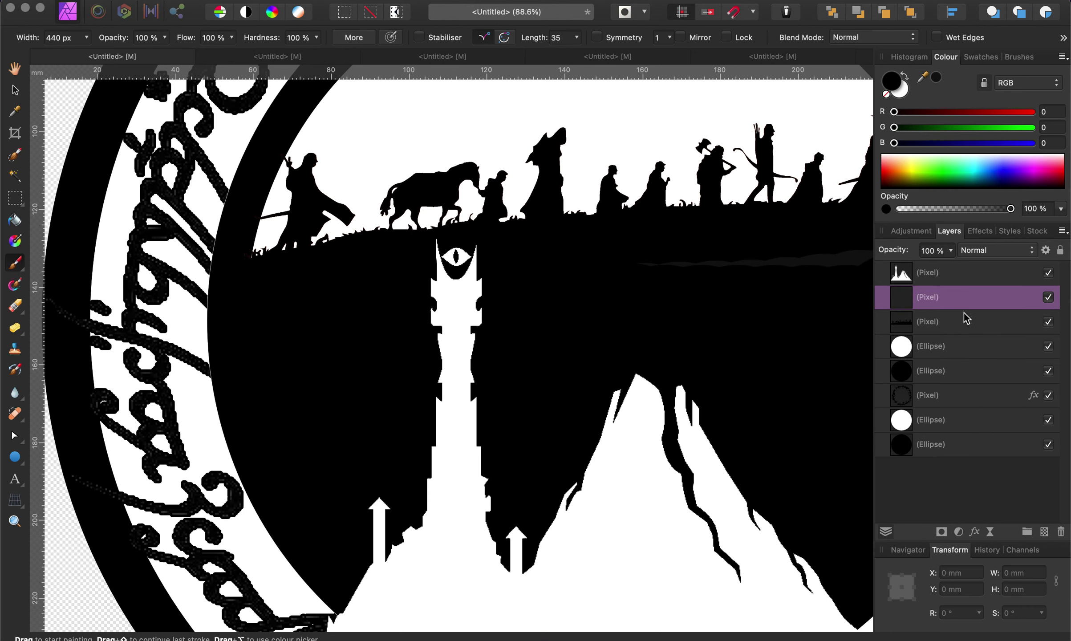
pyautogui.moveTo(950, 279); pyautogui.dragTo(942, 311)
pyautogui.scroll(-5, 672, 441)
pyautogui.scroll(-3, 668, 422)
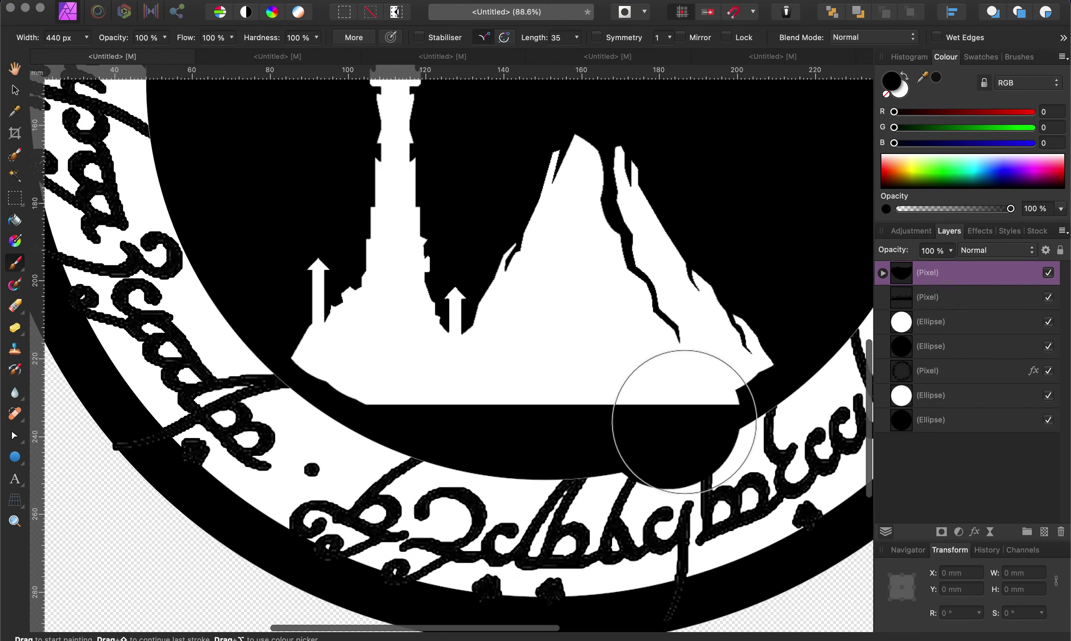
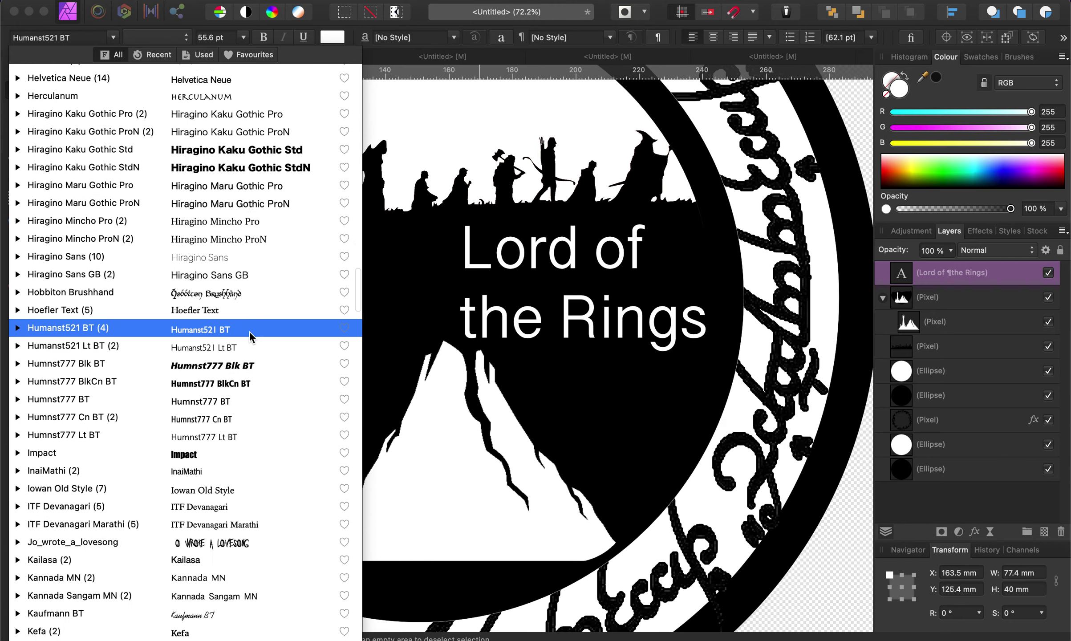
# Set the "Lord of the Rings" text in Hobbiton Brushhand, enlarged to about 58.7 pt, above the volcano's right slope.
pyautogui.scroll(3, 248, 313)
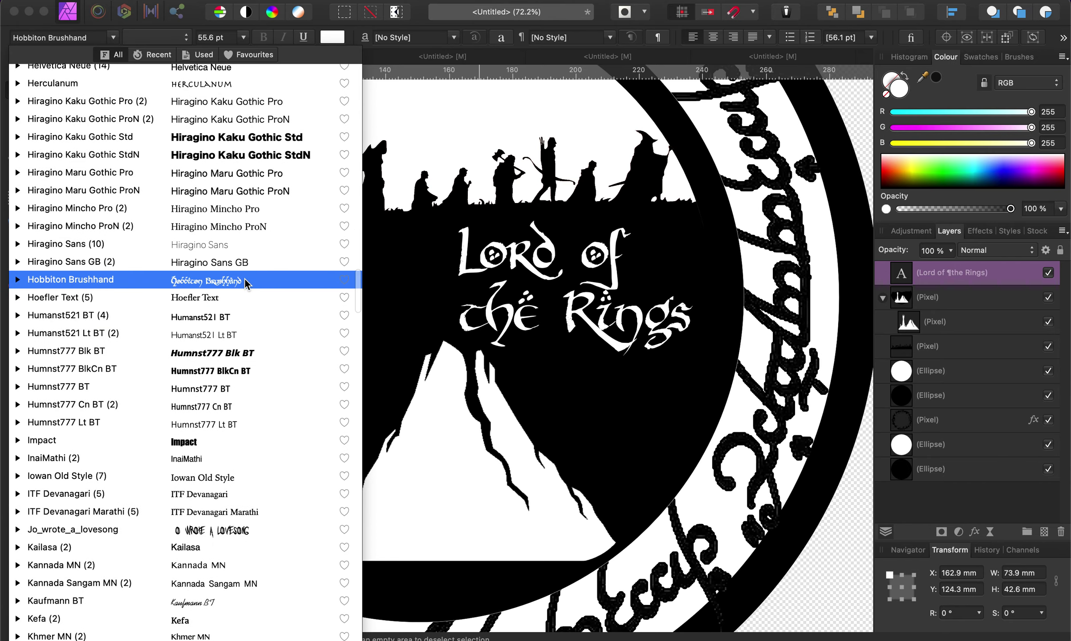
pyautogui.click(245, 278)
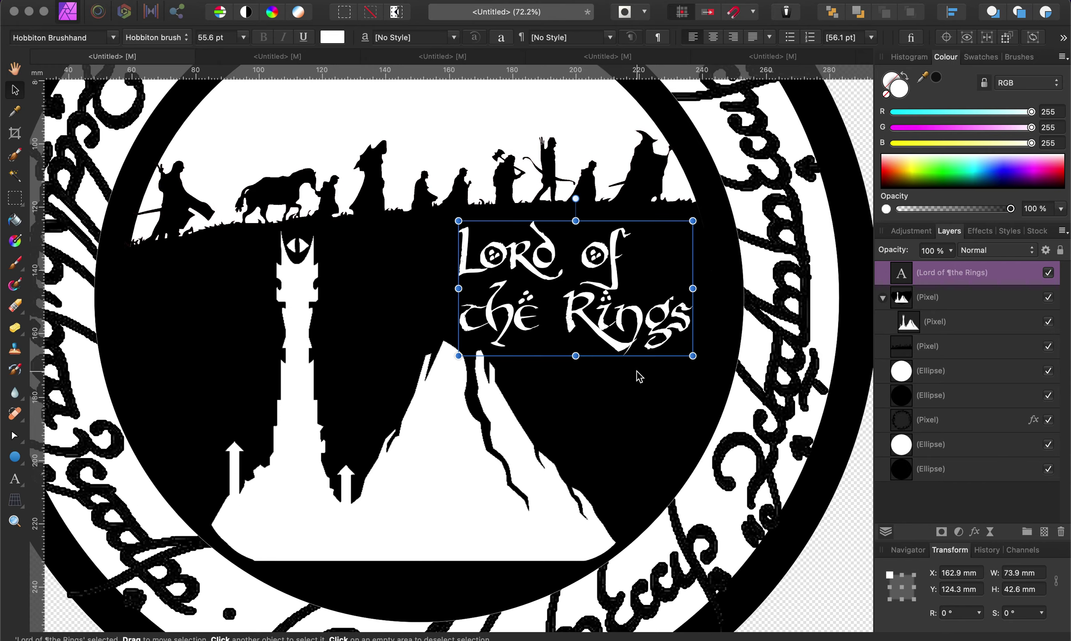
pyautogui.moveTo(693, 356); pyautogui.dragTo(707, 364)
pyautogui.moveTo(656, 339); pyautogui.dragTo(685, 342)
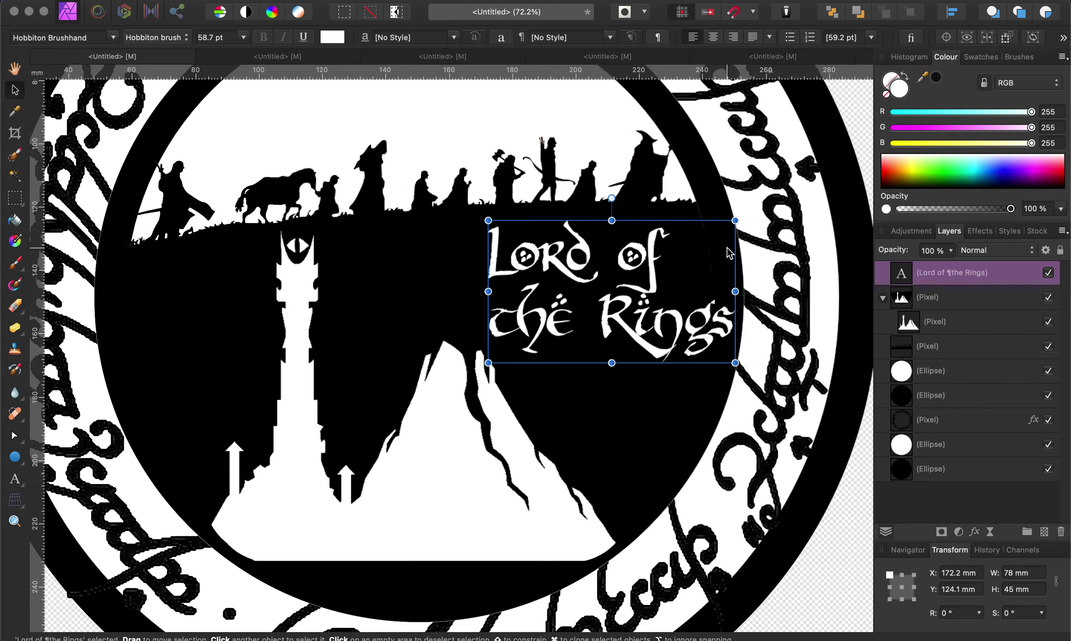
# Rasterise the "Lord of the Rings" title text layer.
pyautogui.scroll(5, 727, 249)
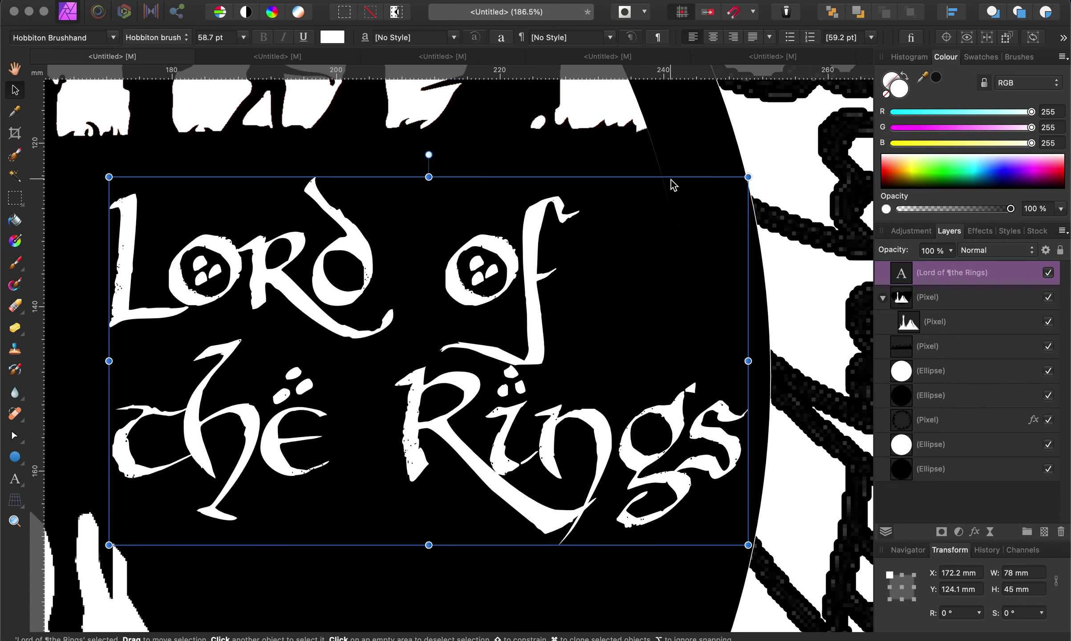
pyautogui.click(620, 100)
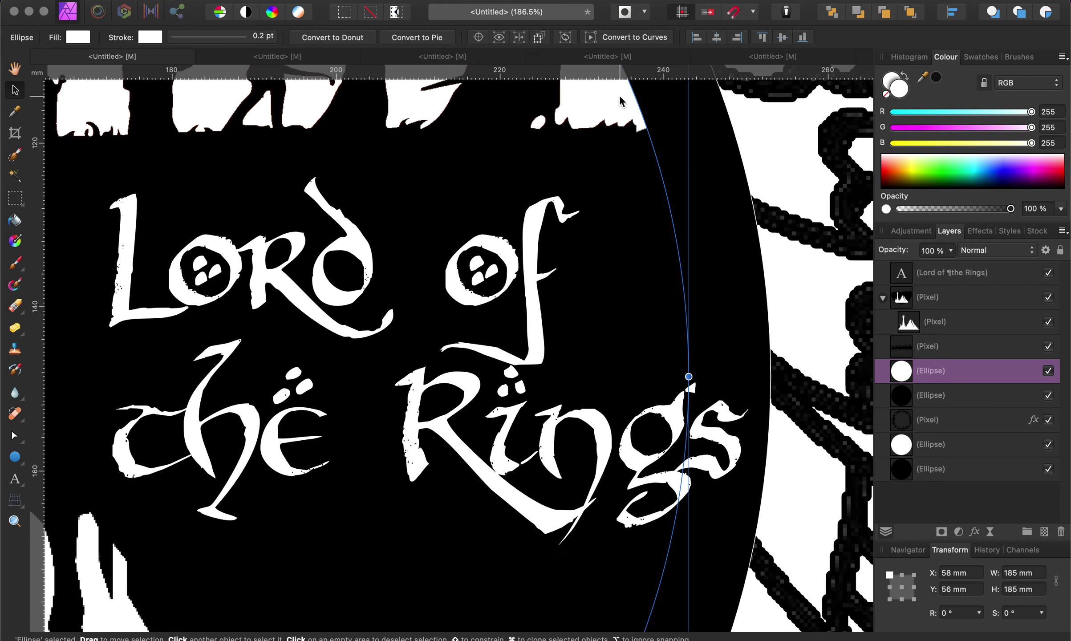
pyautogui.click(681, 180)
pyautogui.scroll(-5, 688, 375)
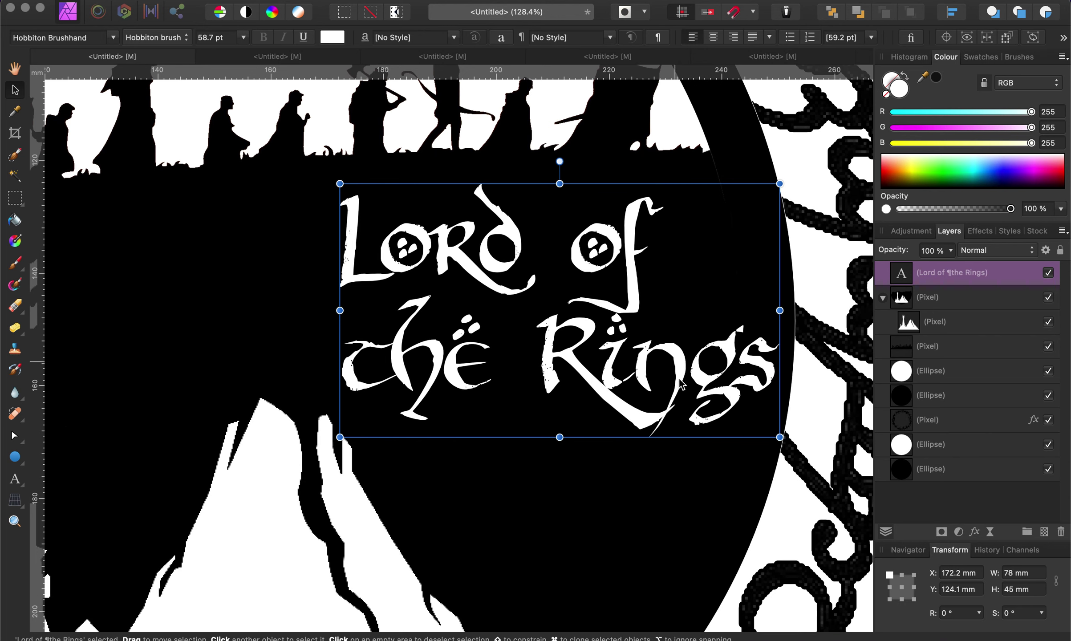
pyautogui.scroll(6, 634, 396)
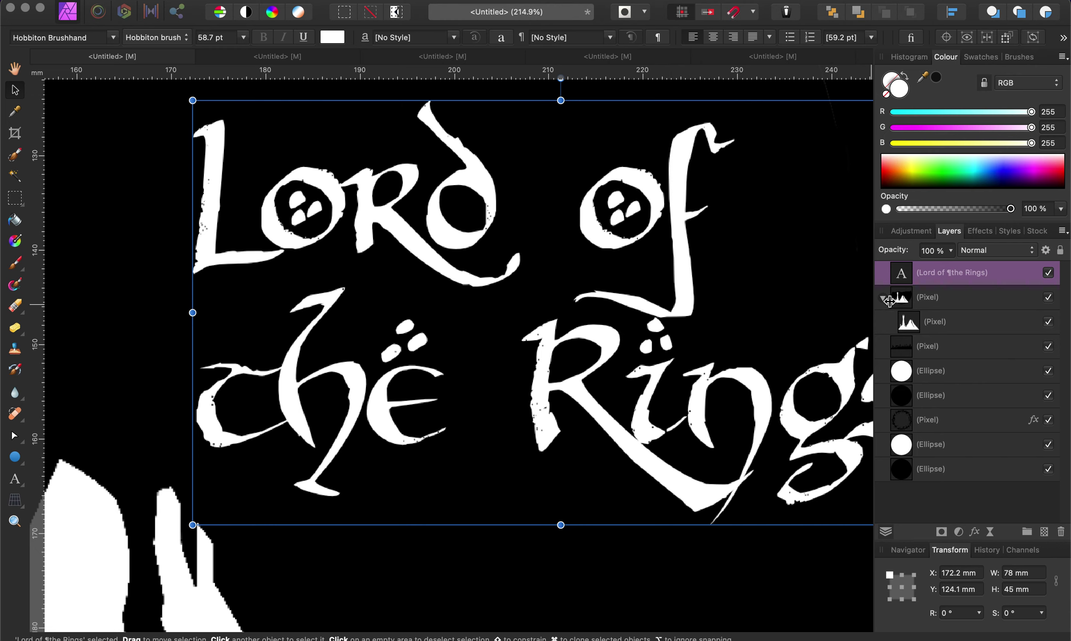
pyautogui.rightClick(942, 272)
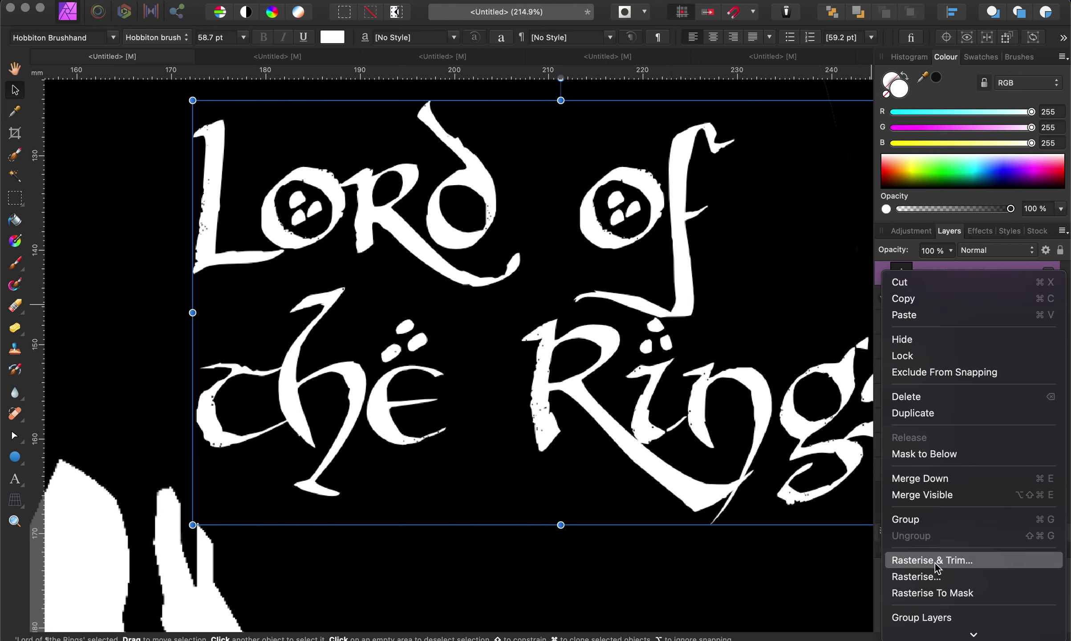
pyautogui.click(936, 576)
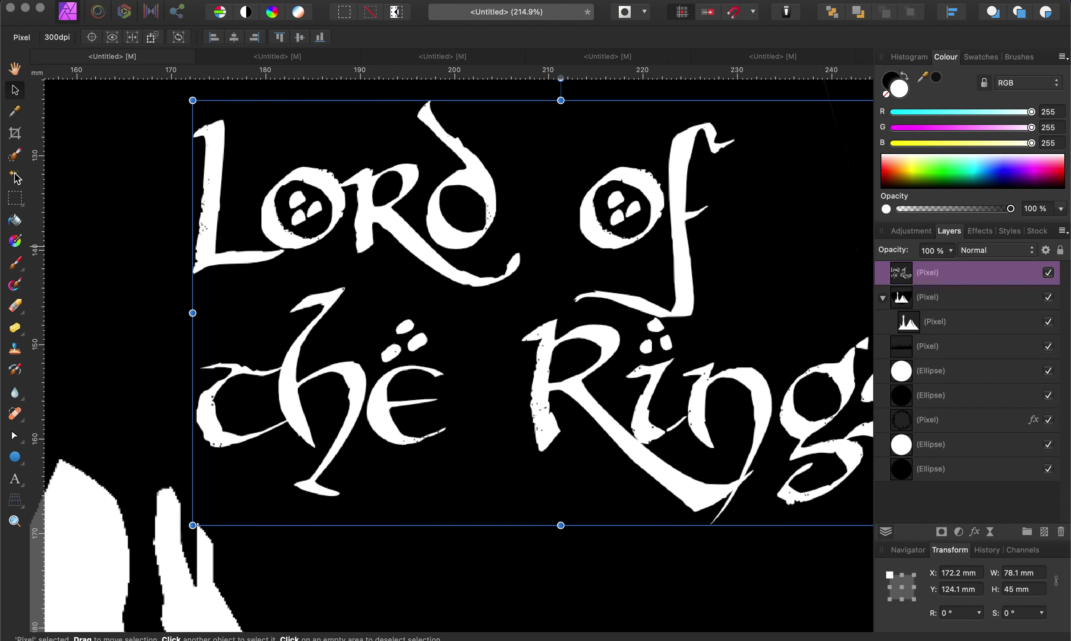
# With a 7 px black Paint Brush, cut a gap in the thin stroke joining the "i" and "n" of "Rings".
pyautogui.click(16, 265)
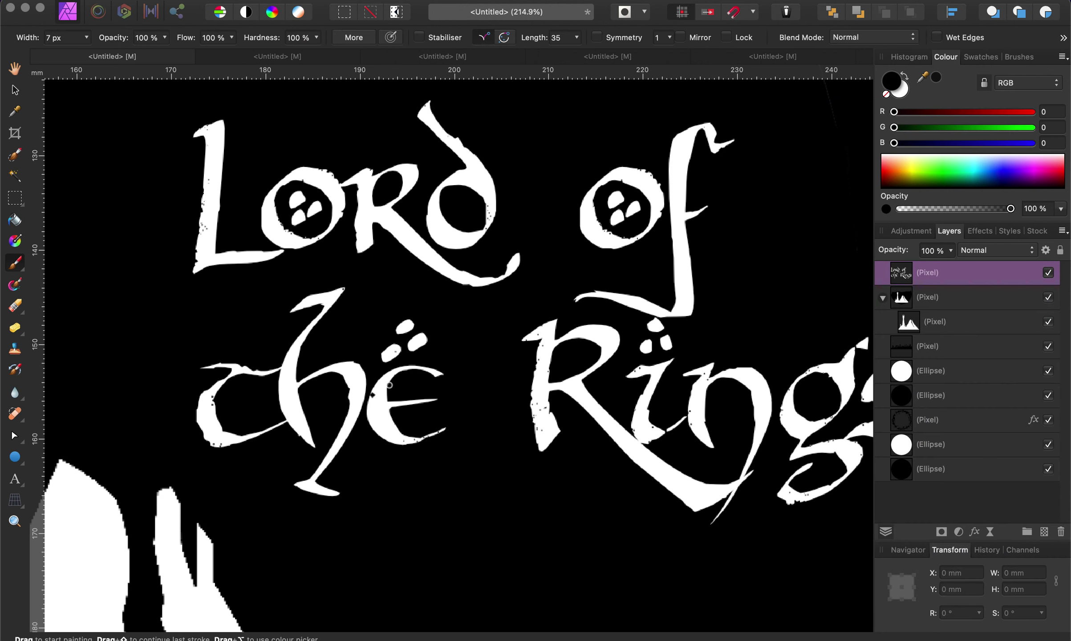
pyautogui.scroll(6, 598, 352)
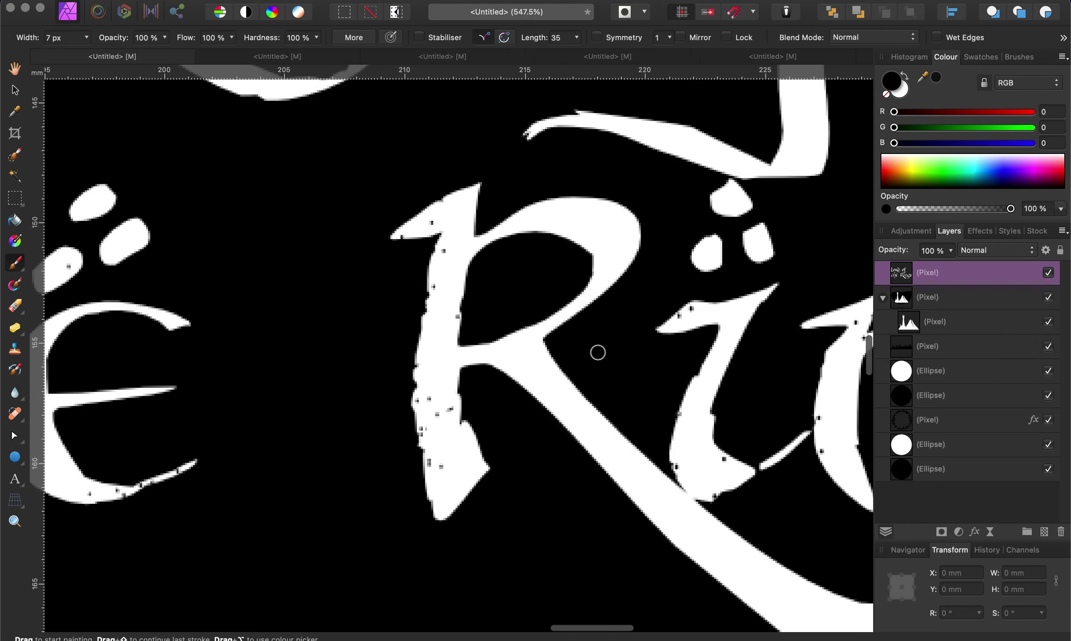
pyautogui.moveTo(635, 368); pyautogui.dragTo(602, 410)
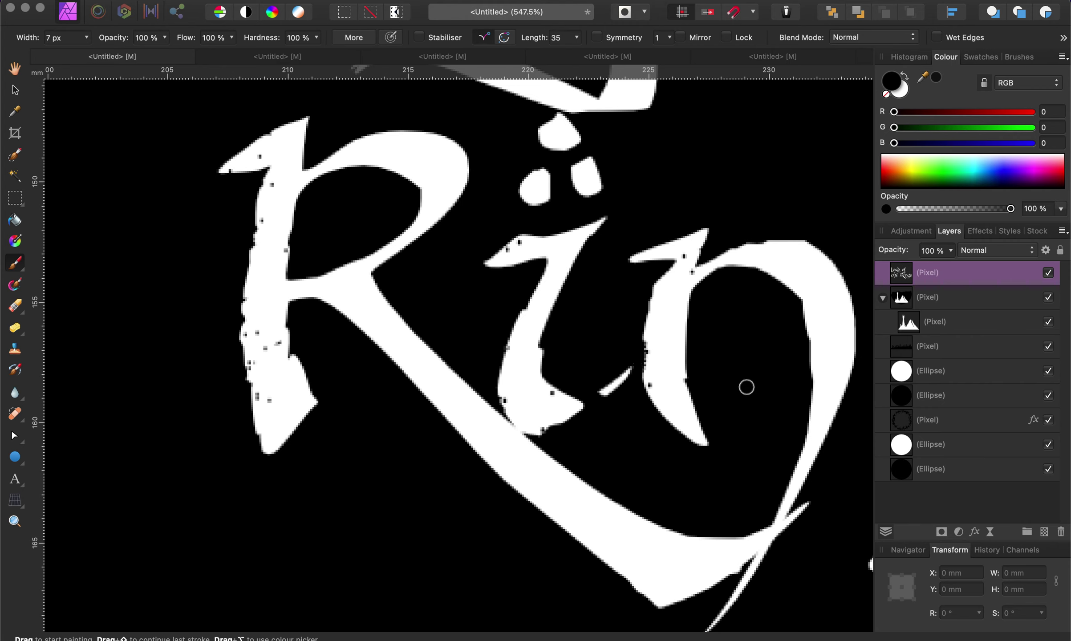
pyautogui.moveTo(588, 402); pyautogui.dragTo(641, 361)
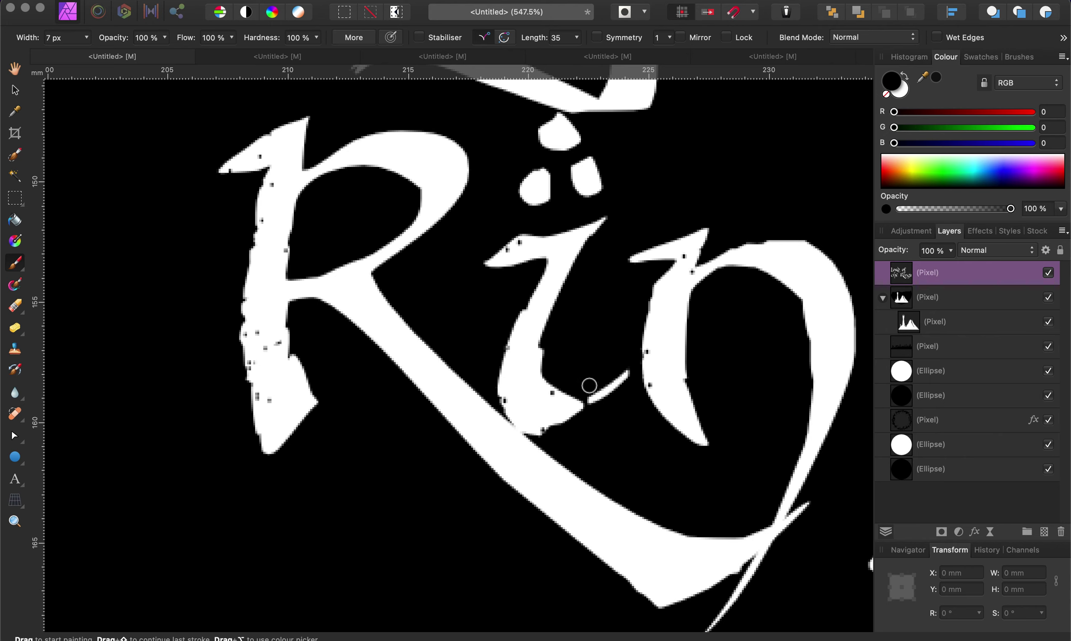
pyautogui.scroll(-3, 606, 411)
pyautogui.hscroll(4, 606, 412)
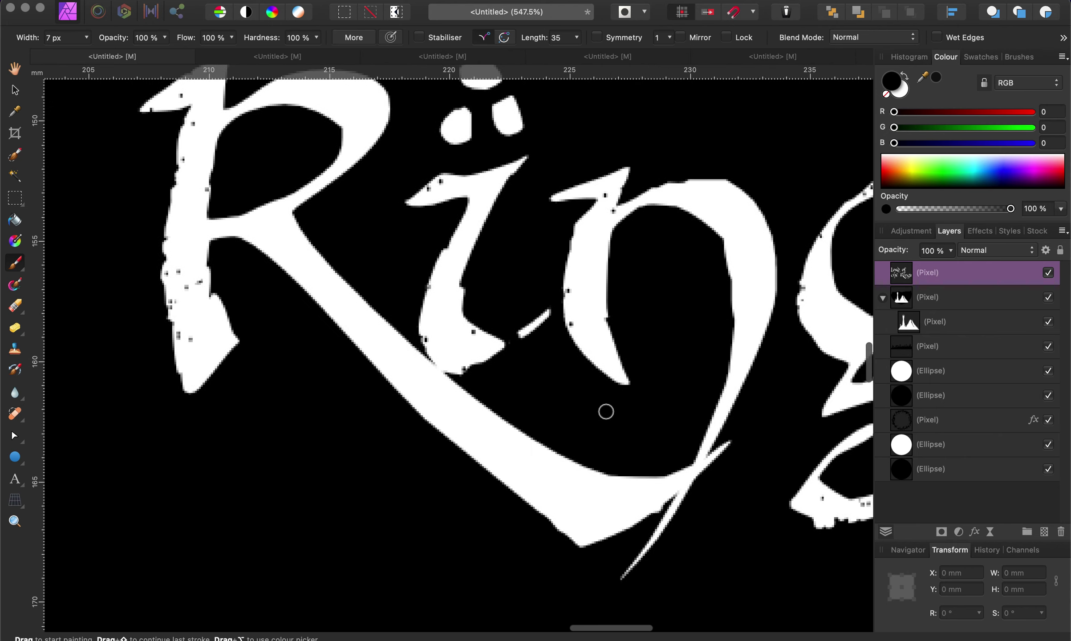
# Paint a black gap between the stem of the "R" in "Rings" and the junction of its bowl and leg.
pyautogui.scroll(7, 458, 261)
pyautogui.hscroll(-3, 459, 261)
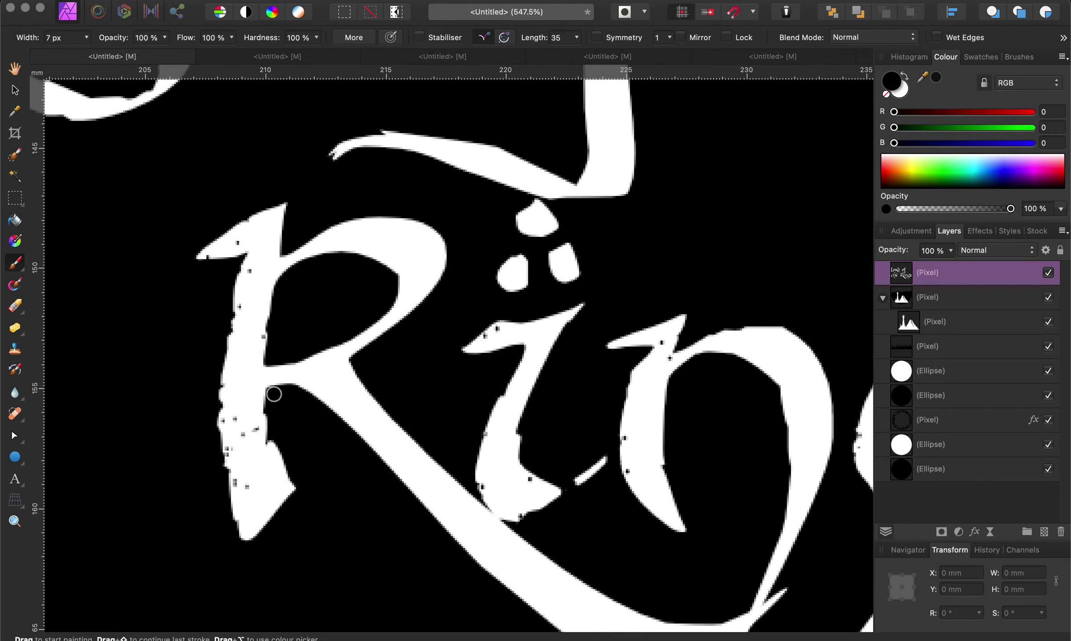
pyautogui.moveTo(280, 401); pyautogui.dragTo(286, 354)
pyautogui.scroll(-5, 306, 422)
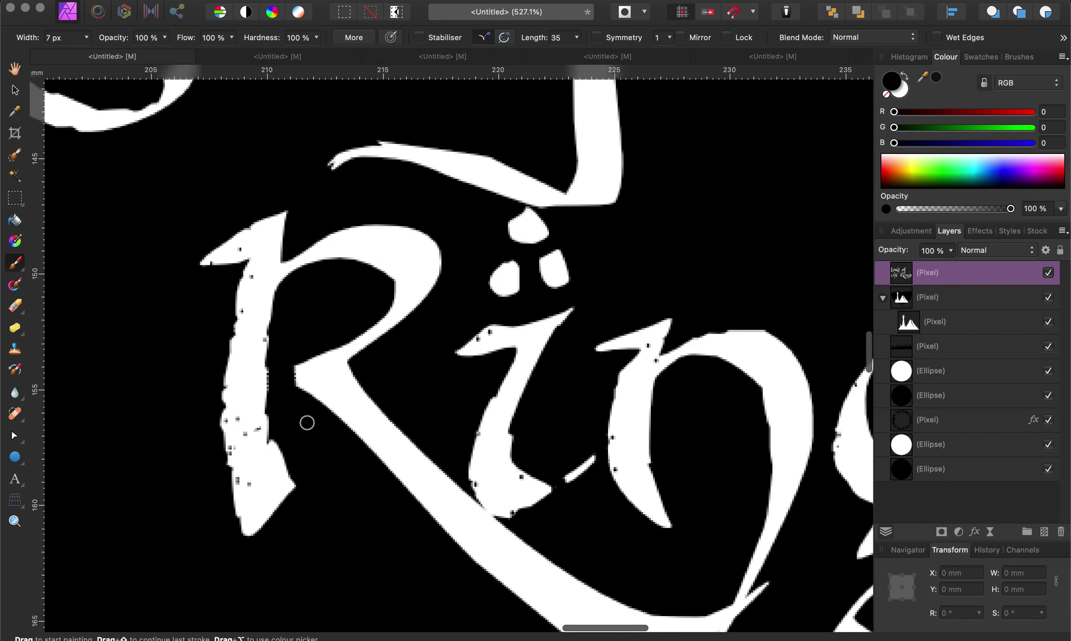
# Paint a black gap through the upper-left side of the upper bowl of the "g" in "Rings".
pyautogui.hscroll(3, 307, 422)
pyautogui.scroll(5, 454, 400)
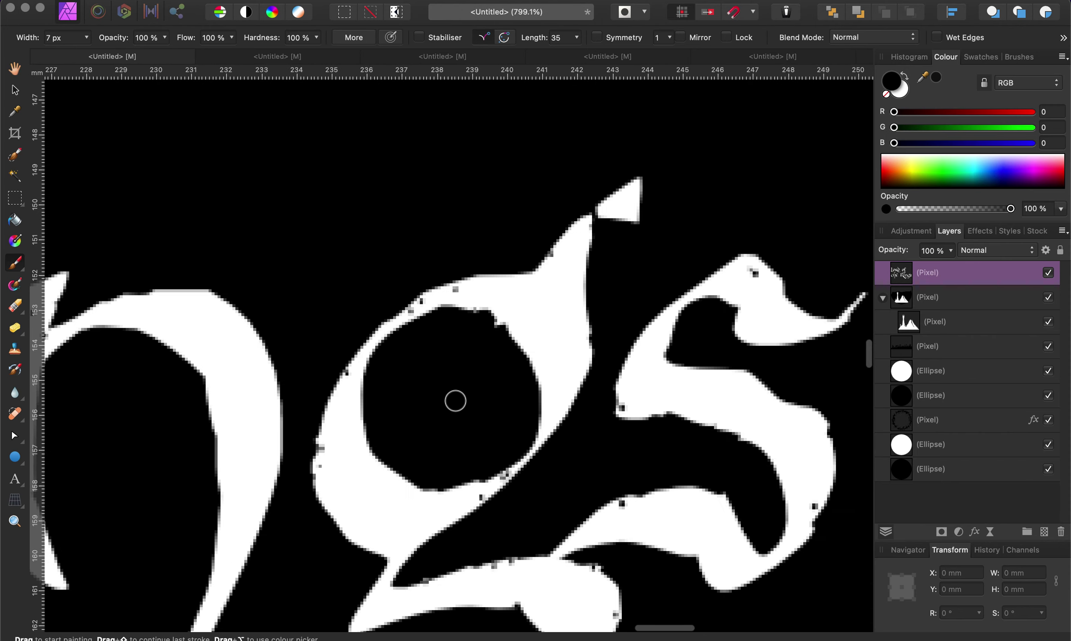
pyautogui.moveTo(441, 324)
pyautogui.mouseDown()
pyautogui.moveTo(368, 336)
pyautogui.moveTo(336, 359)
pyautogui.moveTo(442, 329)
pyautogui.mouseUp()
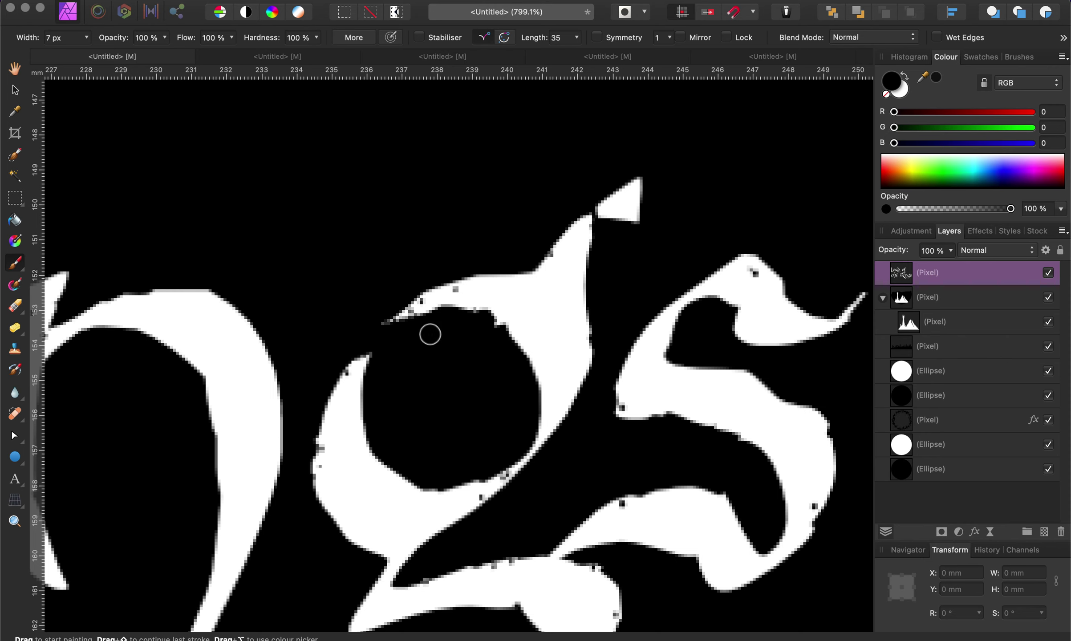
pyautogui.moveTo(370, 388); pyautogui.dragTo(387, 301)
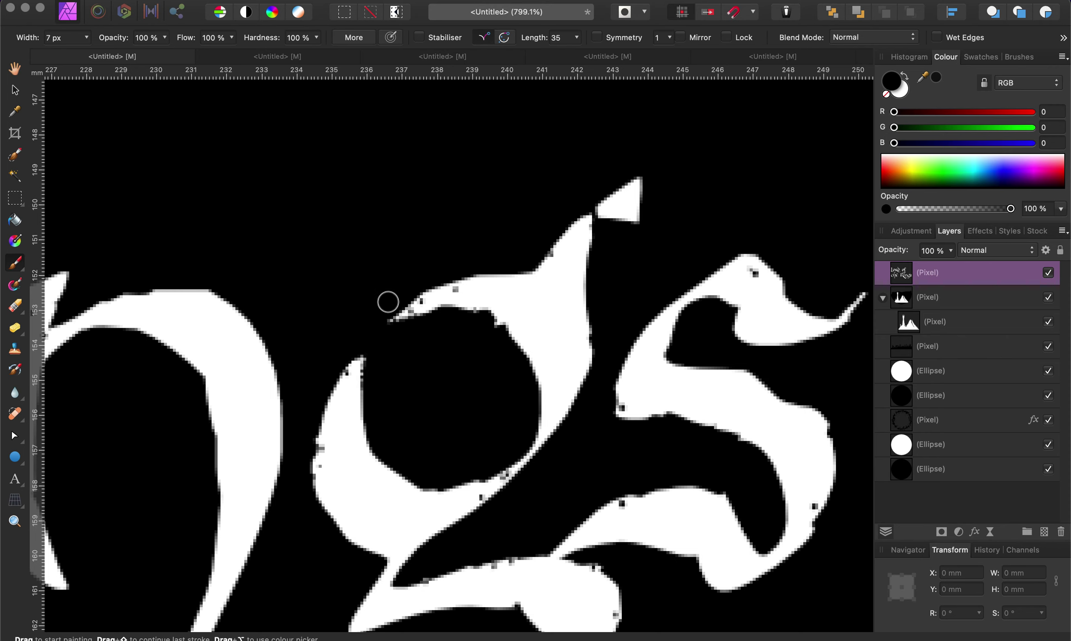
# Paint a black gap through the lower-right side of the upper bowl of the "g" in "Rings".
pyautogui.scroll(-8, 425, 237)
pyautogui.hscroll(3, 425, 237)
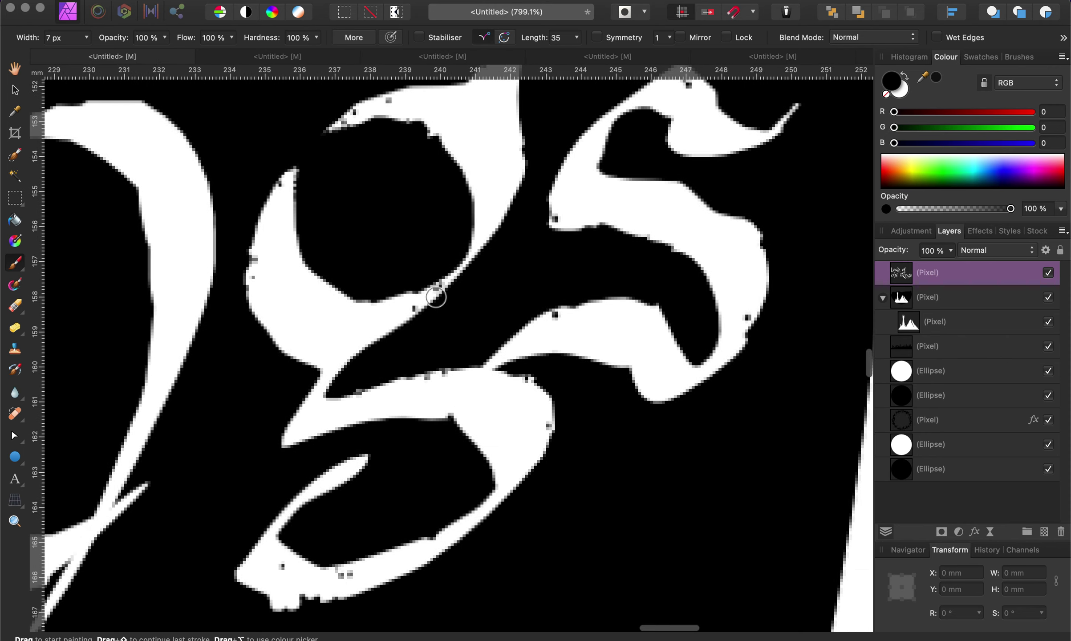
pyautogui.moveTo(396, 284); pyautogui.dragTo(489, 260)
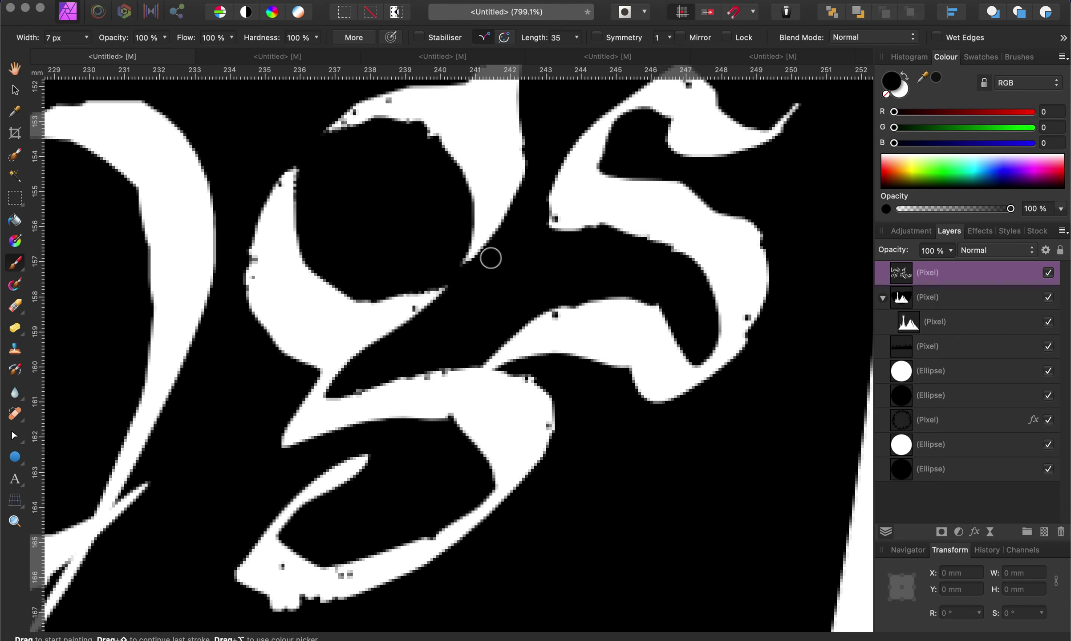
pyautogui.moveTo(463, 218); pyautogui.dragTo(458, 263)
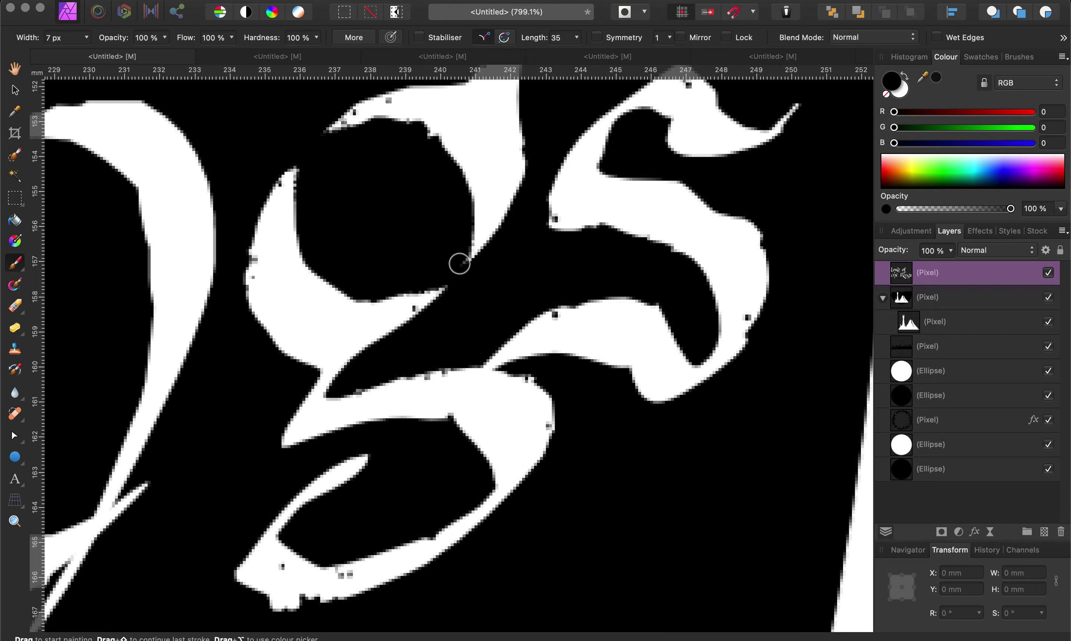
# Paint black gaps where the upper and lower strokes of the "t" meet the "h" in "the".
pyautogui.scroll(-3, 417, 352)
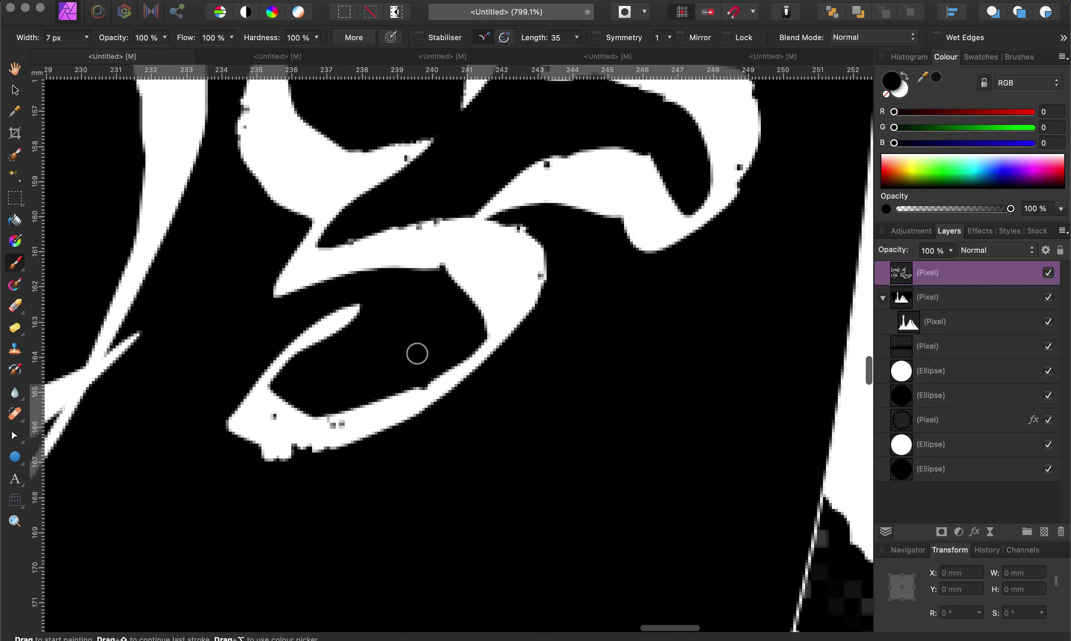
pyautogui.scroll(5, 426, 289)
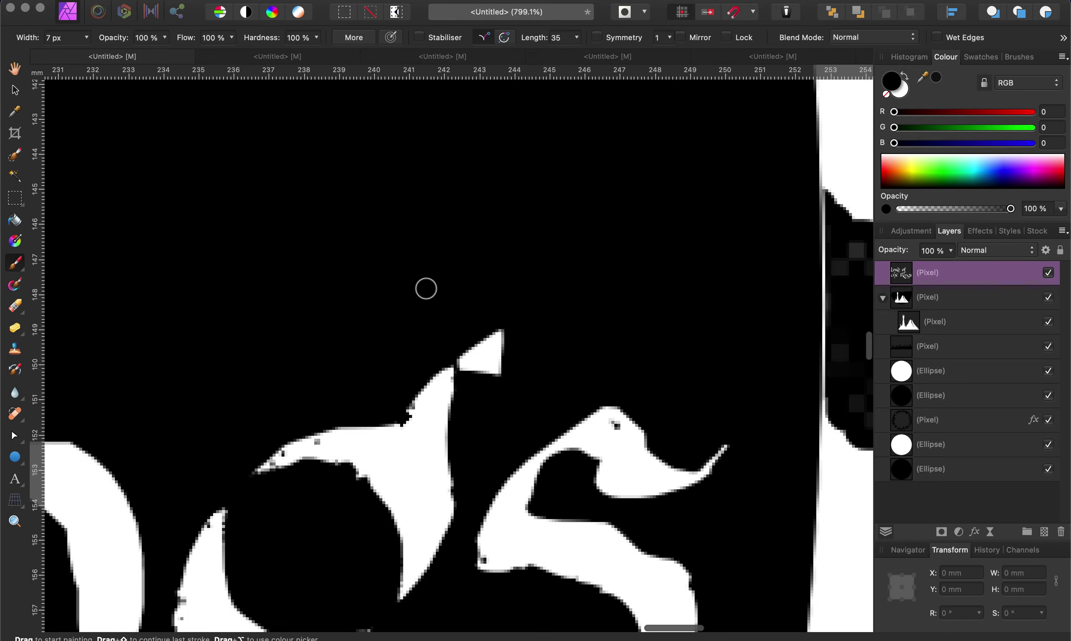
pyautogui.hscroll(-10, 426, 289)
pyautogui.scroll(-4, 426, 289)
pyautogui.hscroll(-10, 426, 289)
pyautogui.scroll(5, 426, 288)
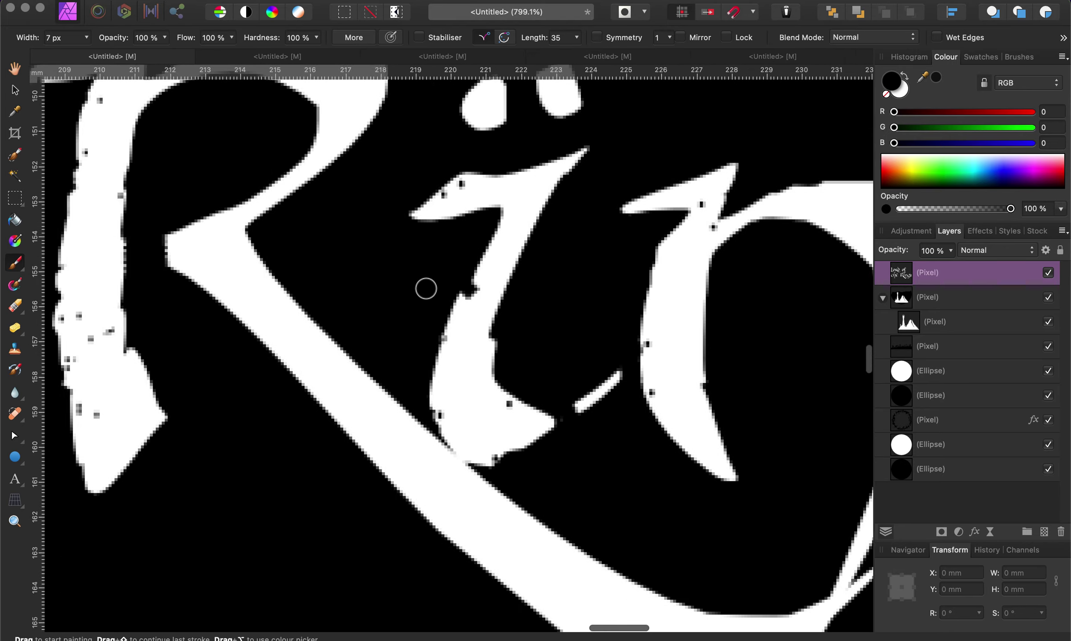
pyautogui.hscroll(-10, 426, 288)
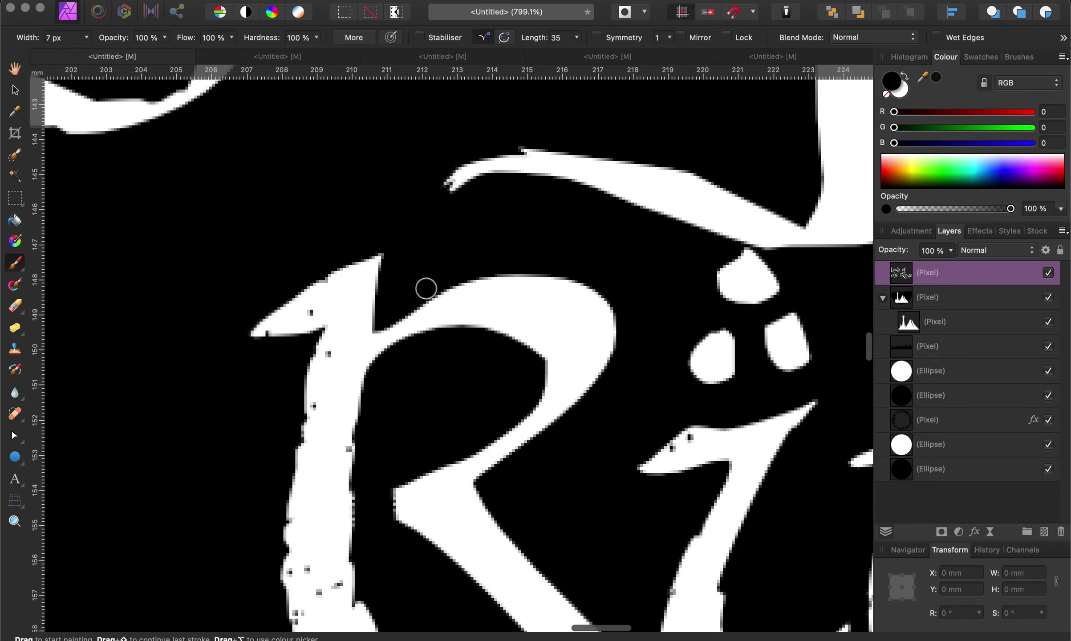
pyautogui.scroll(-5, 426, 289)
pyautogui.hscroll(-14, 426, 289)
pyautogui.scroll(-2, 426, 289)
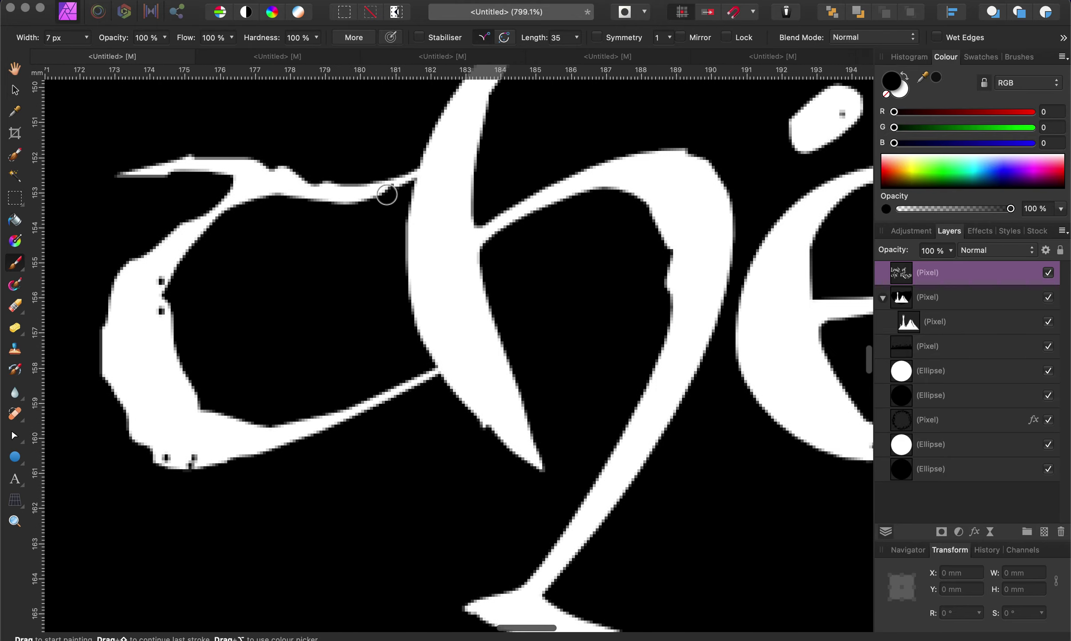
pyautogui.moveTo(402, 190); pyautogui.dragTo(413, 167)
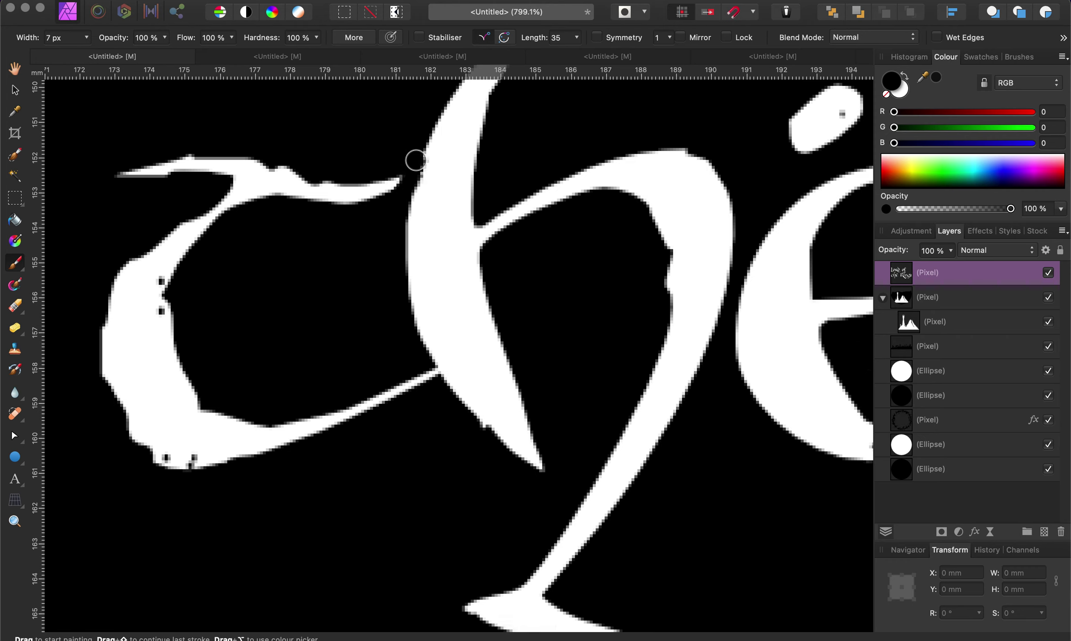
pyautogui.moveTo(434, 376)
pyautogui.mouseDown()
pyautogui.moveTo(463, 412)
pyautogui.moveTo(435, 381)
pyautogui.moveTo(401, 385)
pyautogui.mouseUp()
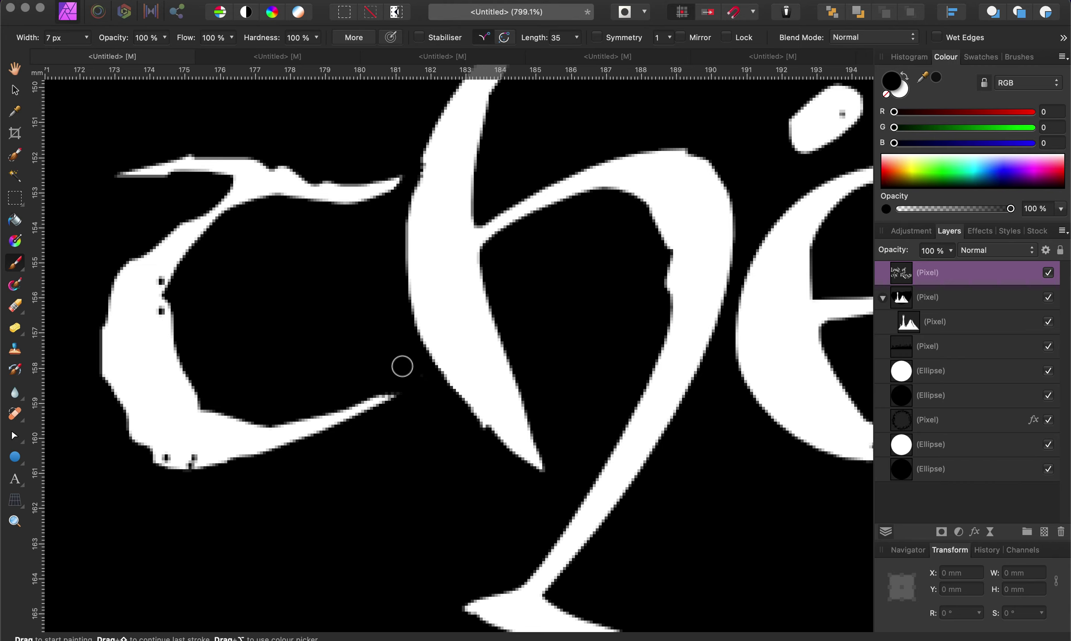
# Paint black gaps through the lower-right and upper-left sides of the "o" in "Lord".
pyautogui.scroll(10, 402, 366)
pyautogui.scroll(6, 401, 366)
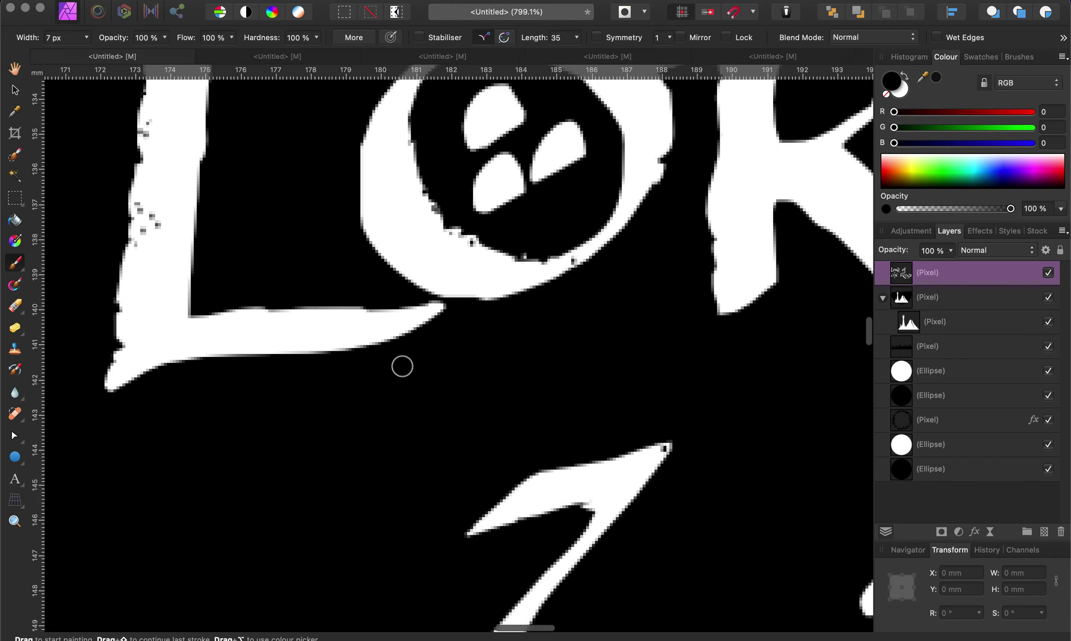
pyautogui.moveTo(497, 375)
pyautogui.mouseDown()
pyautogui.moveTo(620, 339)
pyautogui.moveTo(546, 413)
pyautogui.mouseUp()
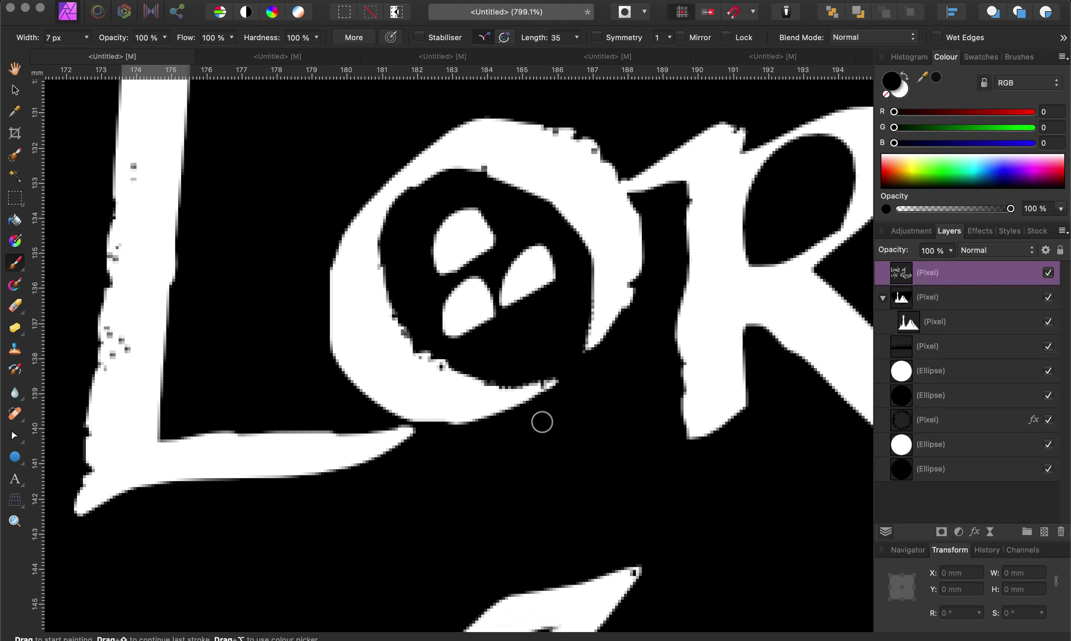
pyautogui.moveTo(463, 186)
pyautogui.mouseDown()
pyautogui.moveTo(392, 180)
pyautogui.moveTo(307, 198)
pyautogui.mouseUp()
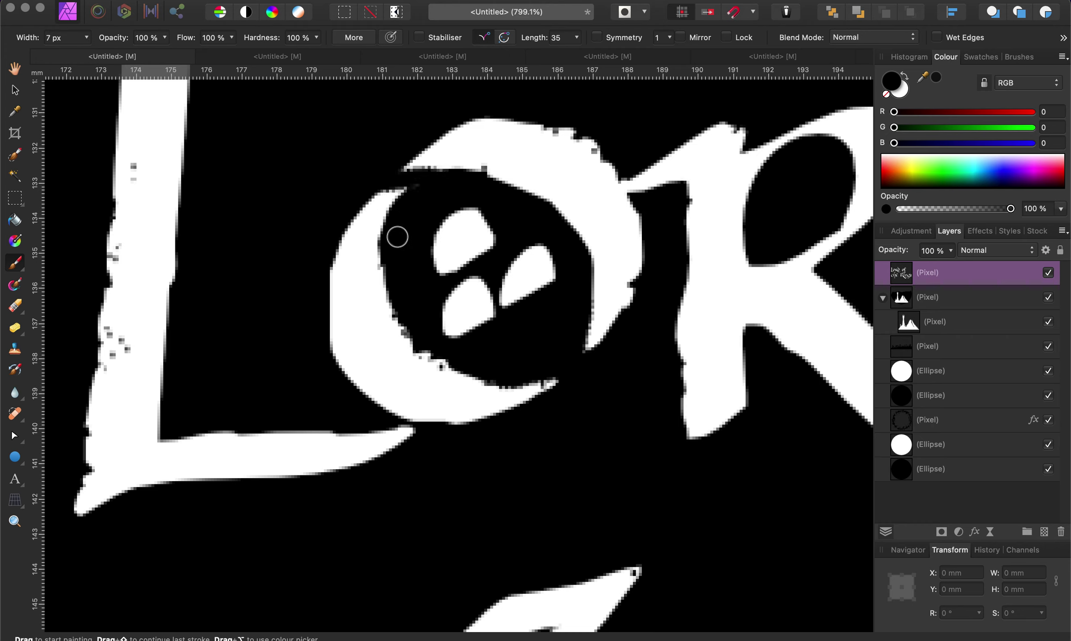
pyautogui.moveTo(394, 247); pyautogui.dragTo(409, 155)
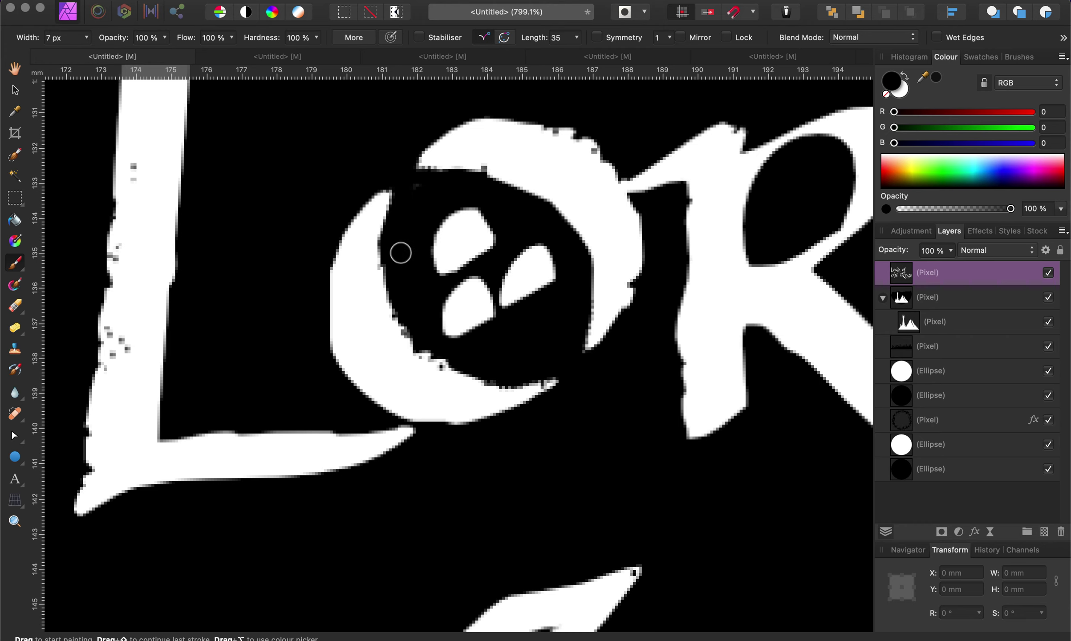
pyautogui.moveTo(393, 256); pyautogui.dragTo(403, 151)
# Try to paint a black gap between the stem and the bowl-leg junction of the "r" in "Lord".
pyautogui.scroll(-5, 421, 174)
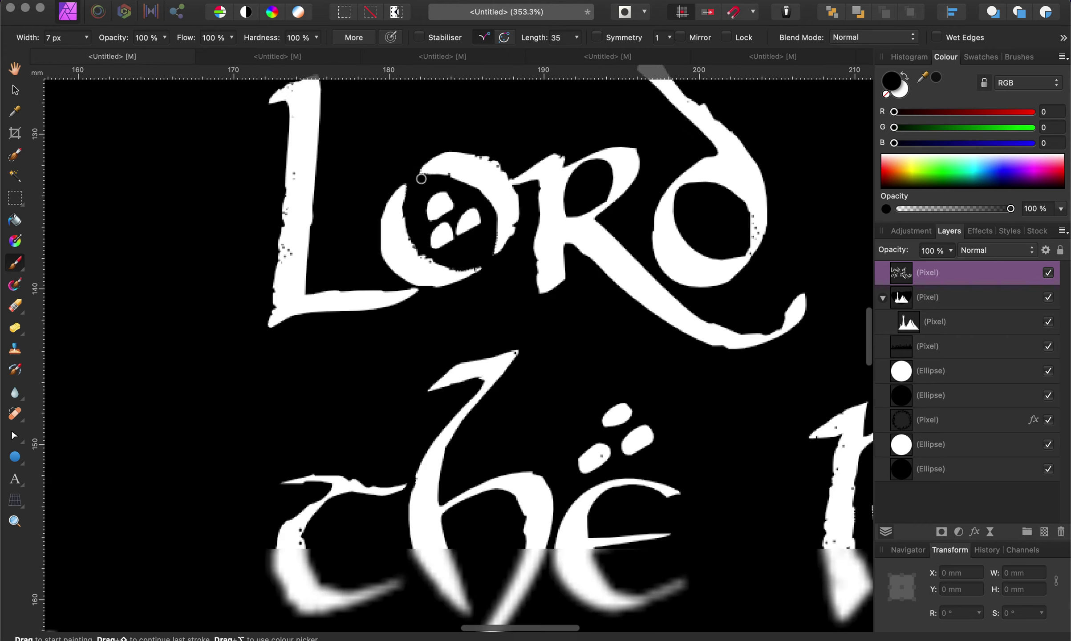
pyautogui.hscroll(4, 421, 179)
pyautogui.scroll(3, 421, 178)
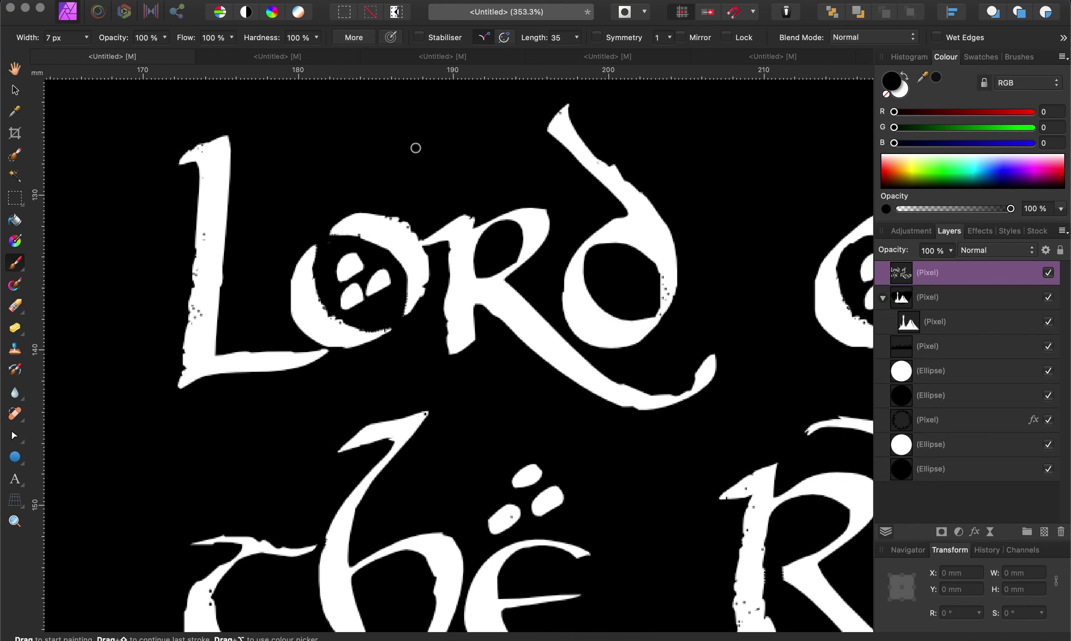
pyautogui.scroll(4, 474, 260)
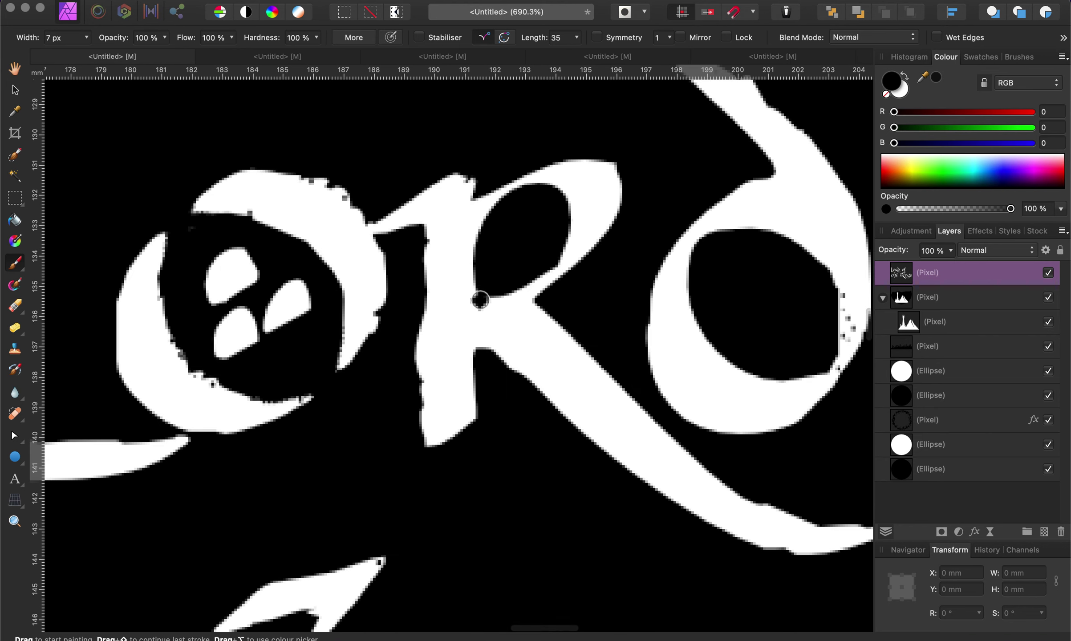
pyautogui.moveTo(479, 286); pyautogui.dragTo(479, 394)
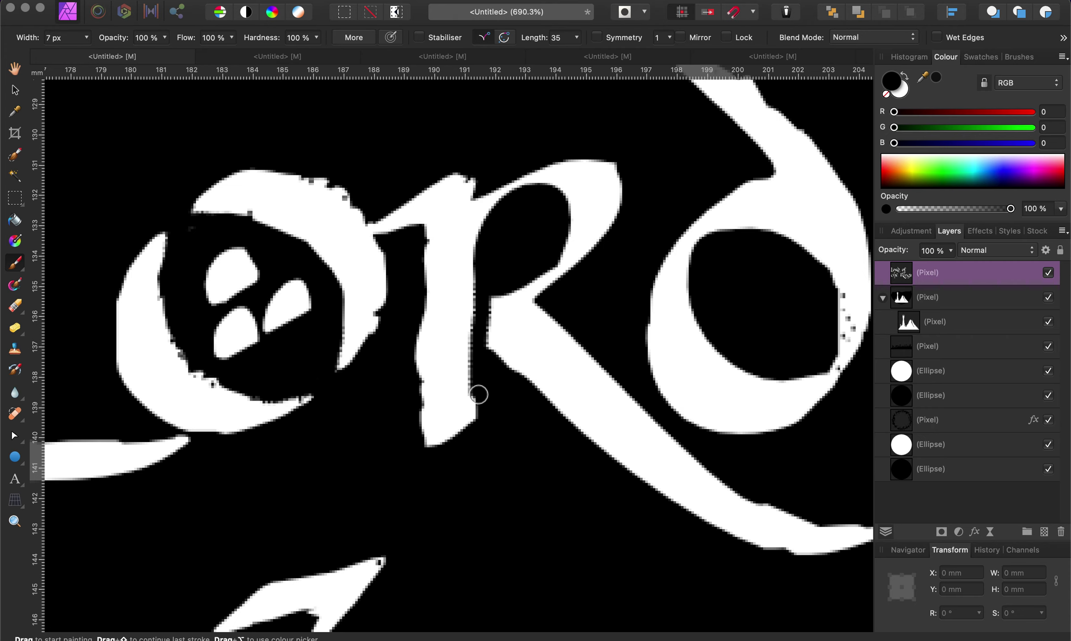
pyautogui.press('super+z')
pyautogui.press('super+z')
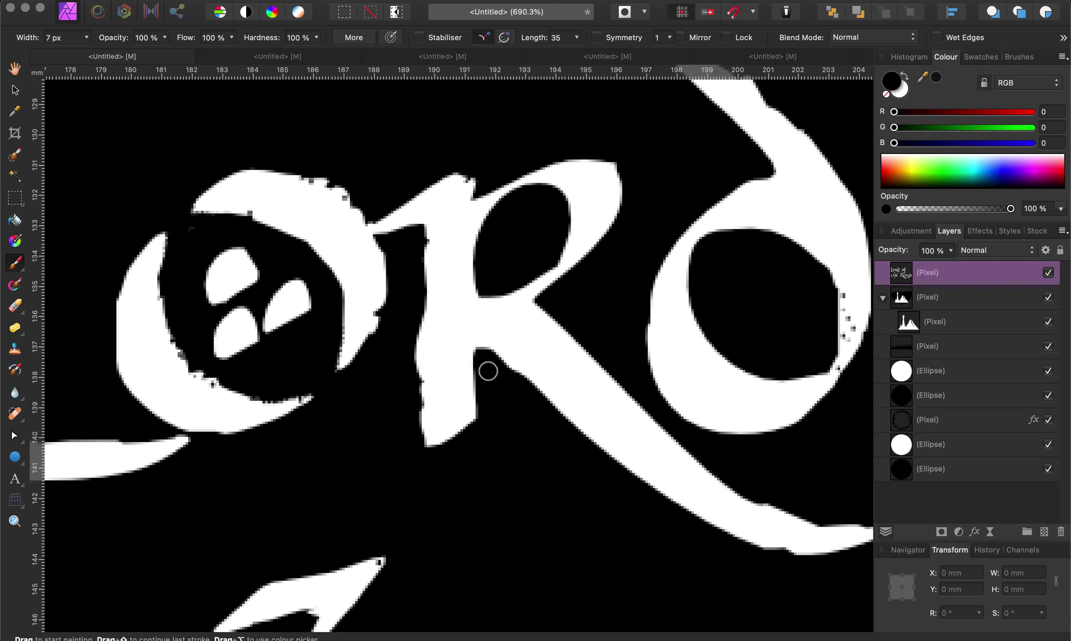
# Paint black gaps between the stem and leg of the "r" and through the lower-right side of the "d" in "Lord".
pyautogui.moveTo(488, 286); pyautogui.dragTo(488, 371)
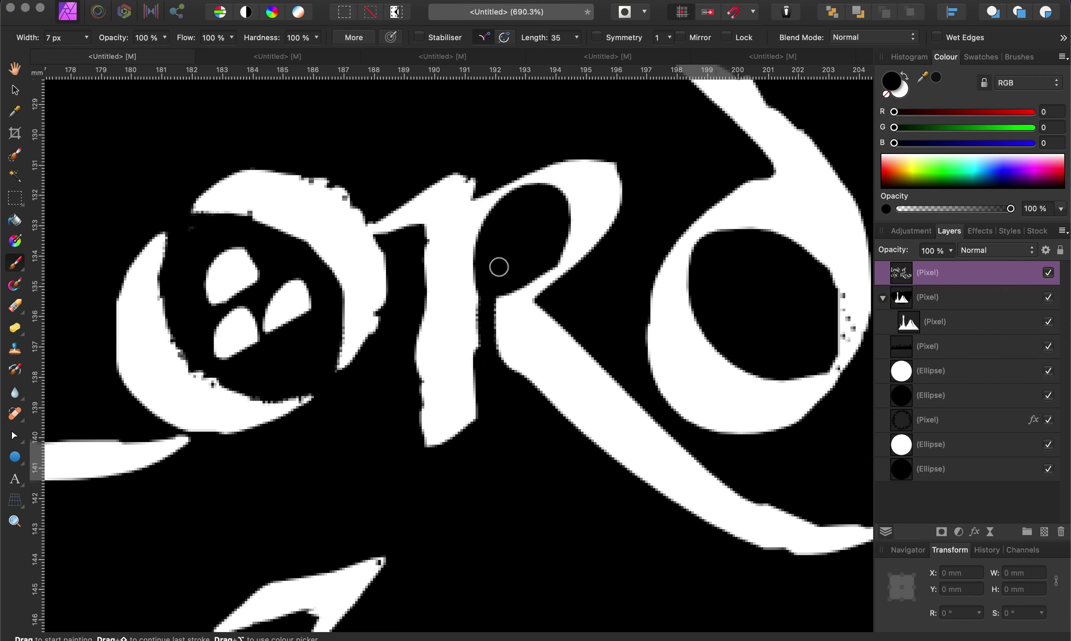
pyautogui.hscroll(5, 712, 370)
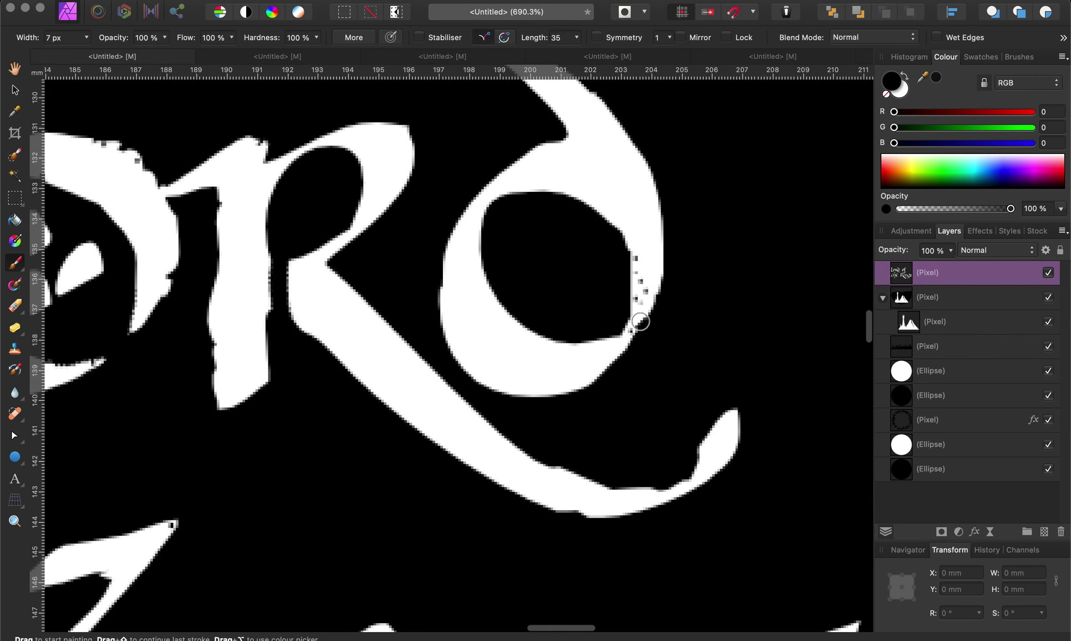
pyautogui.moveTo(626, 302); pyautogui.dragTo(615, 372)
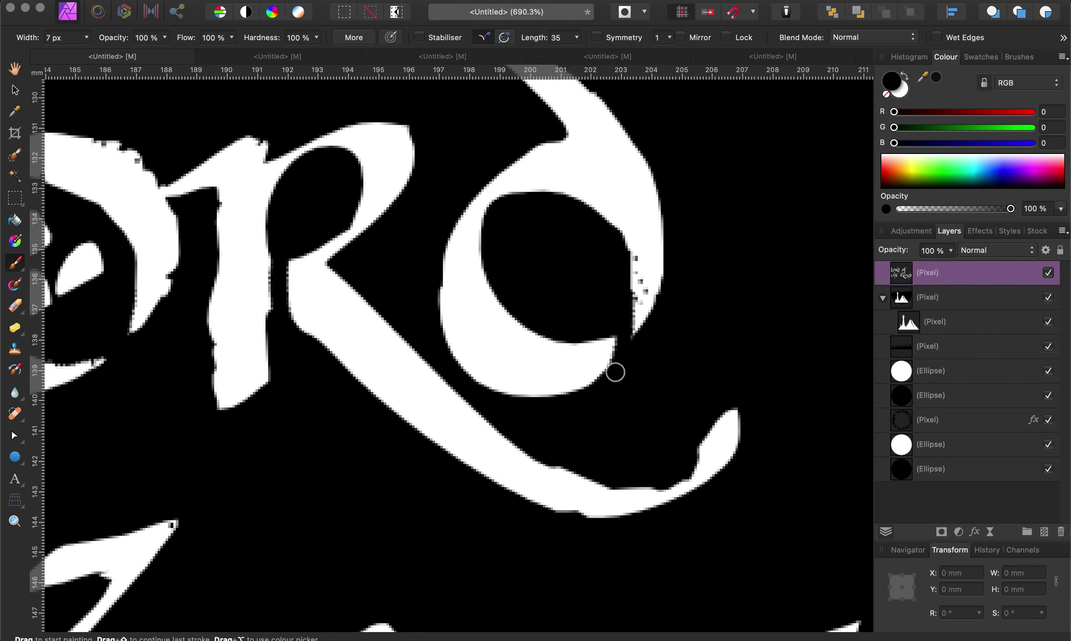
pyautogui.moveTo(579, 333); pyautogui.dragTo(629, 332)
# Paint black gaps through the lower-right and upper-left sides of the "o" in "of".
pyautogui.scroll(-5, 680, 322)
pyautogui.scroll(3, 680, 323)
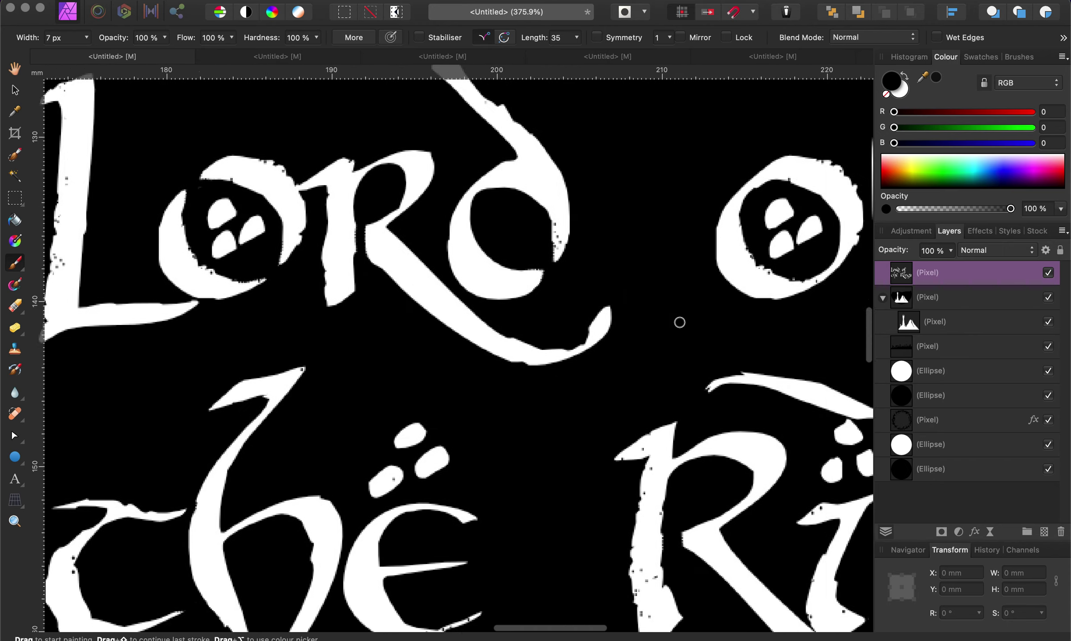
pyautogui.scroll(3, 679, 322)
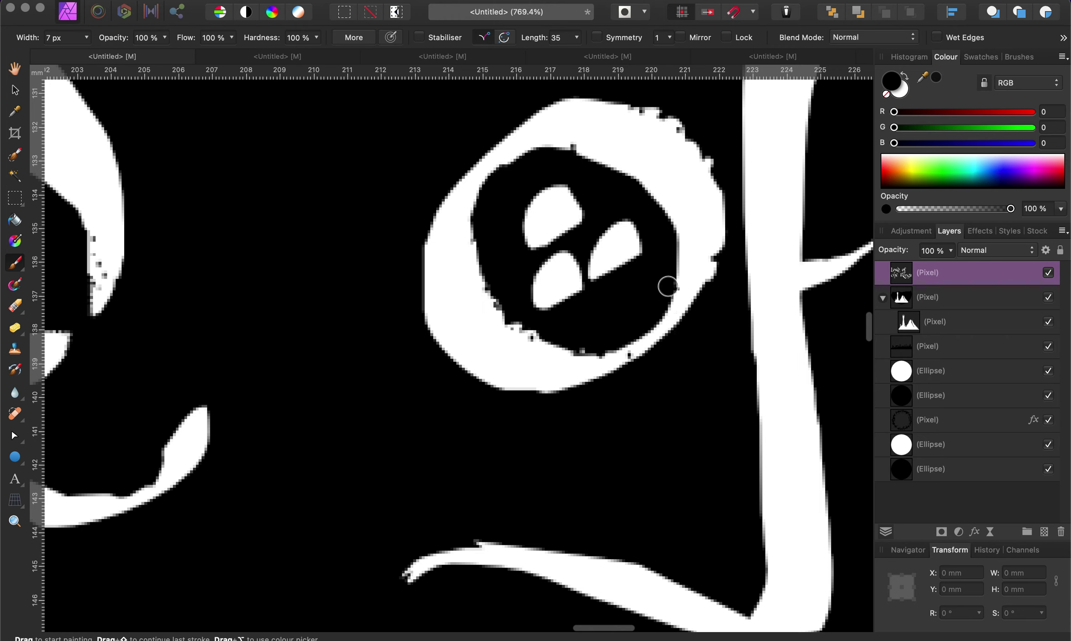
pyautogui.moveTo(649, 351); pyautogui.dragTo(666, 320)
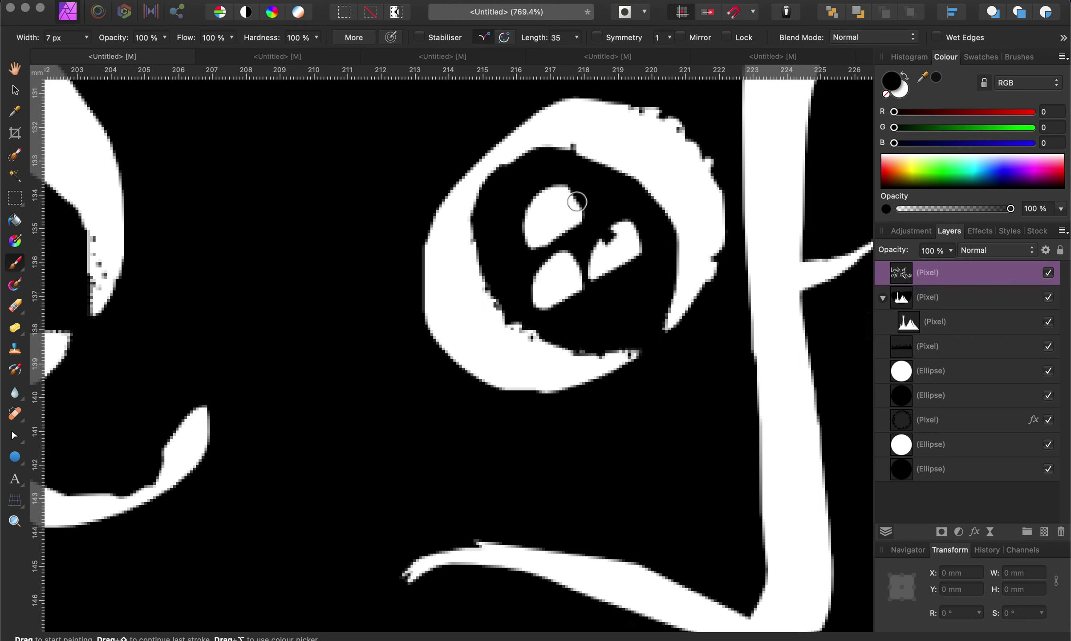
pyautogui.moveTo(523, 164); pyautogui.dragTo(429, 188)
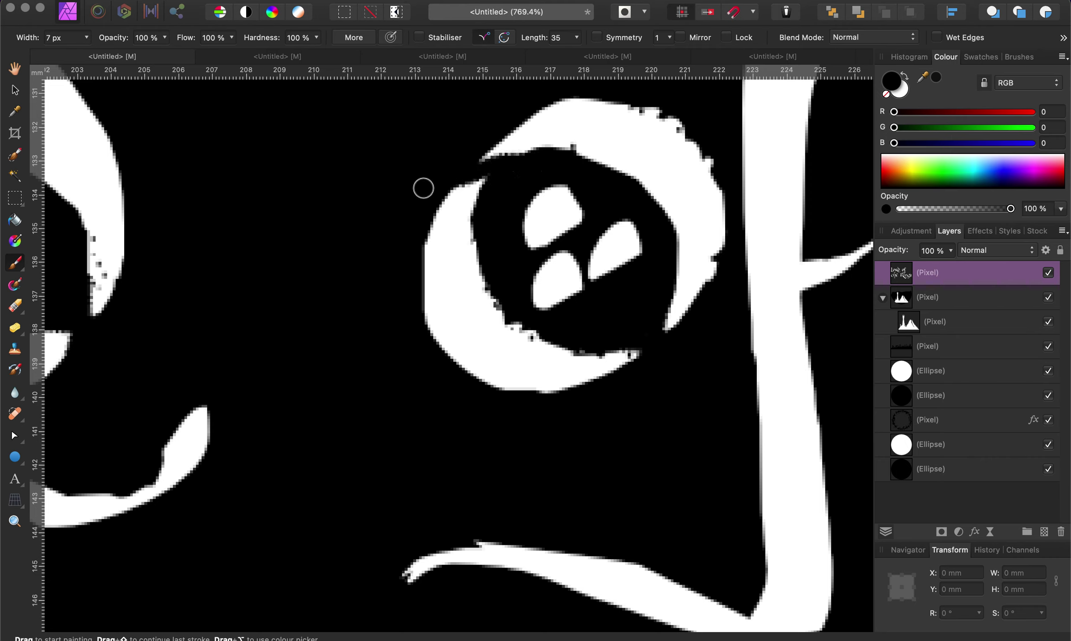
pyautogui.moveTo(484, 209)
pyautogui.mouseDown()
pyautogui.moveTo(498, 140)
pyautogui.moveTo(528, 100)
pyautogui.mouseUp()
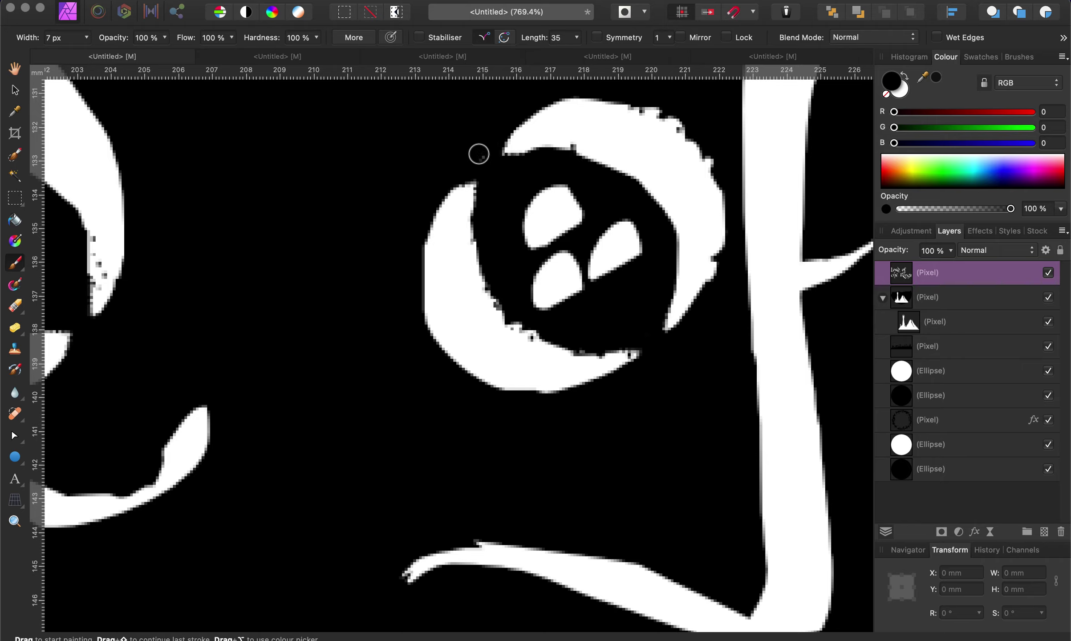
# Draw a small white circle between the tower and the title, and set its width and height to 8 mm.
pyautogui.scroll(-8, 471, 126)
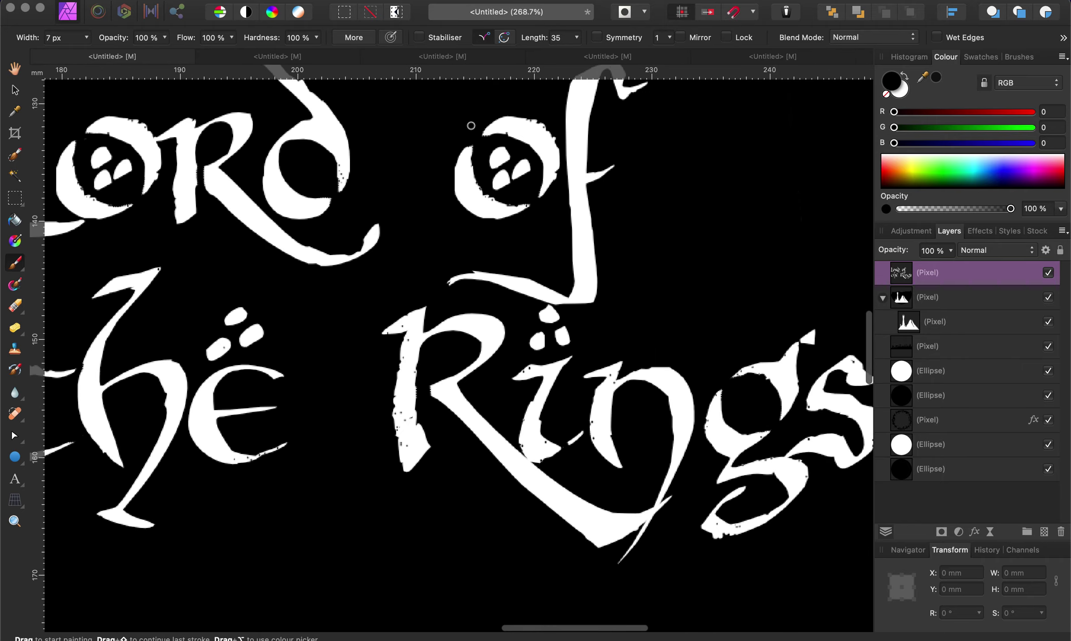
pyautogui.scroll(-8, 471, 125)
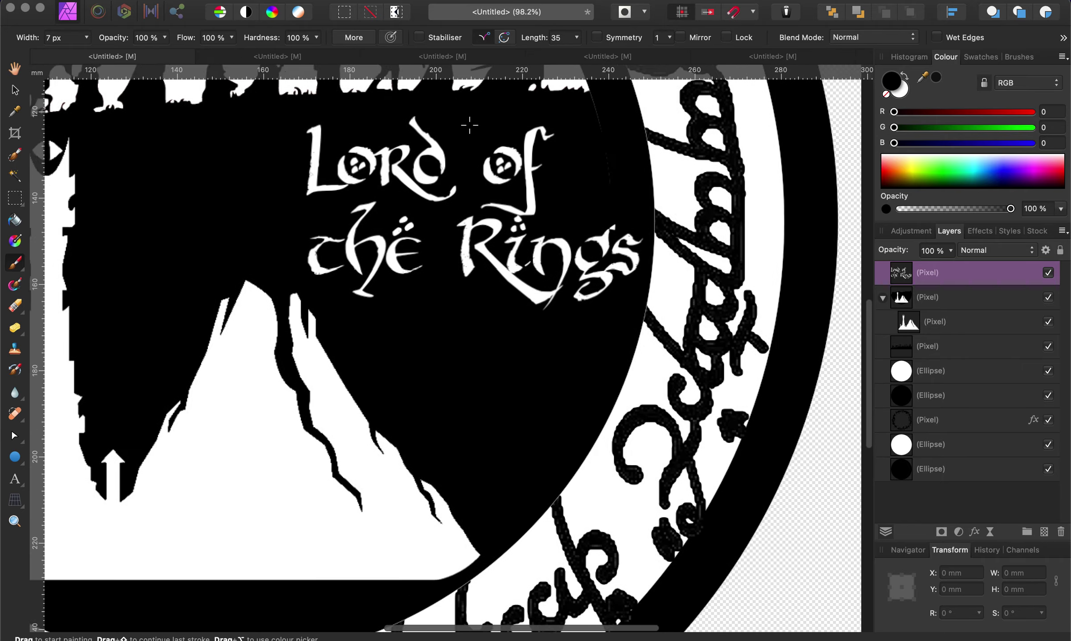
pyautogui.scroll(-4, 469, 125)
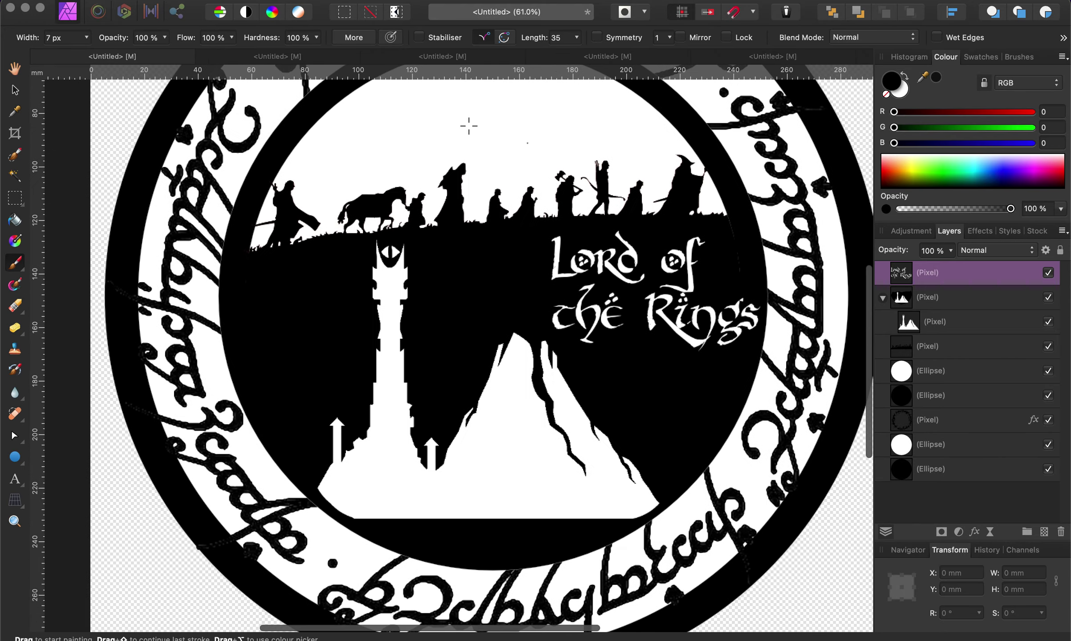
pyautogui.scroll(-2, 468, 125)
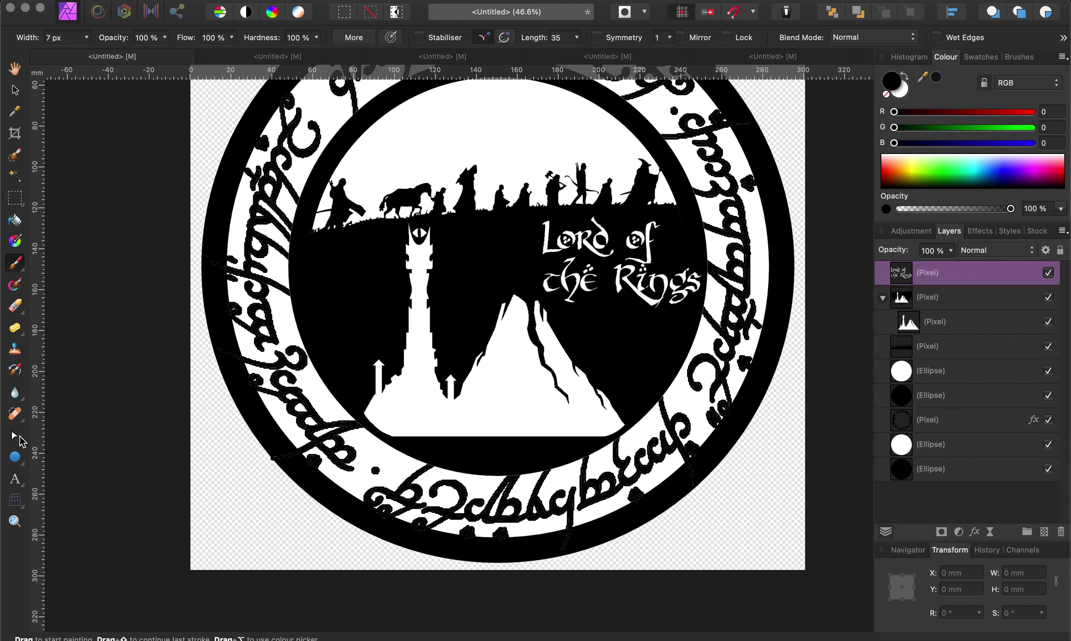
pyautogui.click(18, 459)
pyautogui.moveTo(478, 241); pyautogui.dragTo(496, 257)
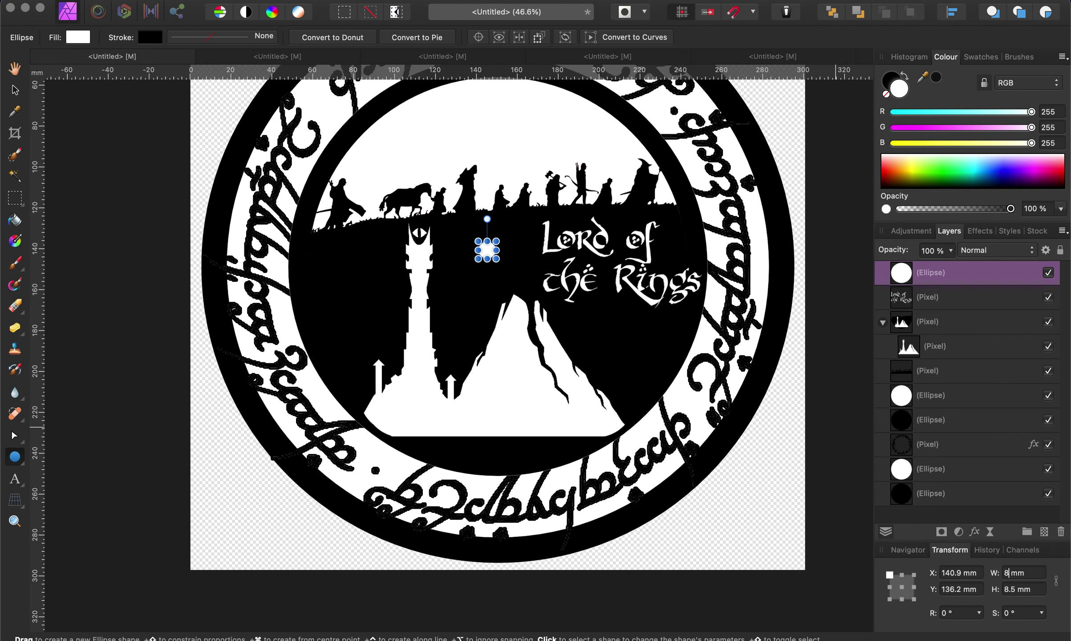
pyautogui.click(1015, 590)
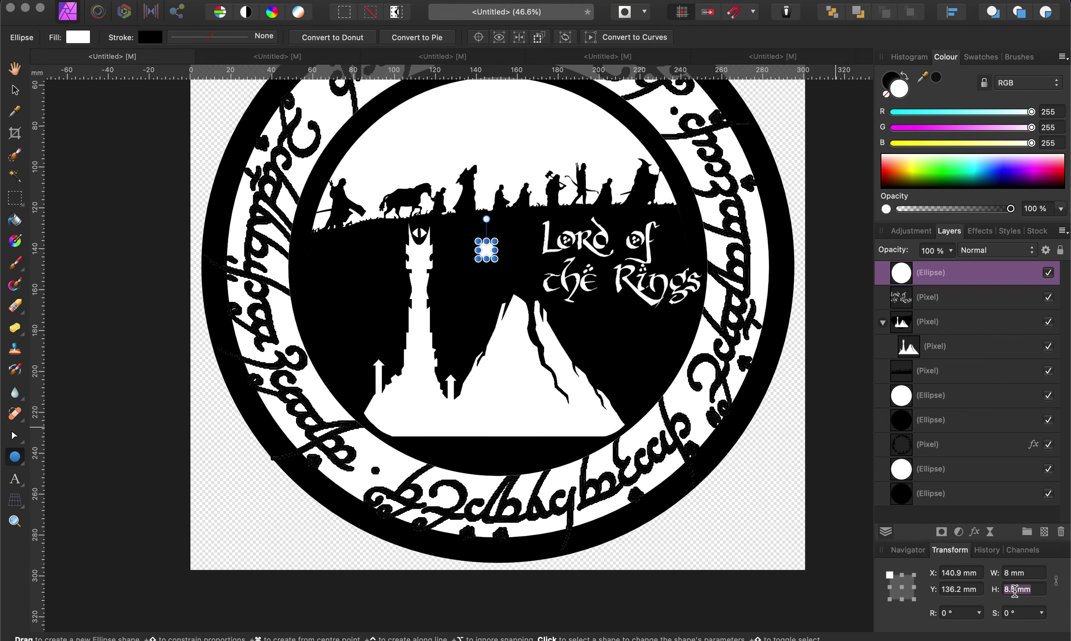
pyautogui.write('8')
pyautogui.press('Return')
# Align the small white circle to the horizontal centre and vertical middle of the document.
pyautogui.press('v')
pyautogui.rightClick(485, 245)
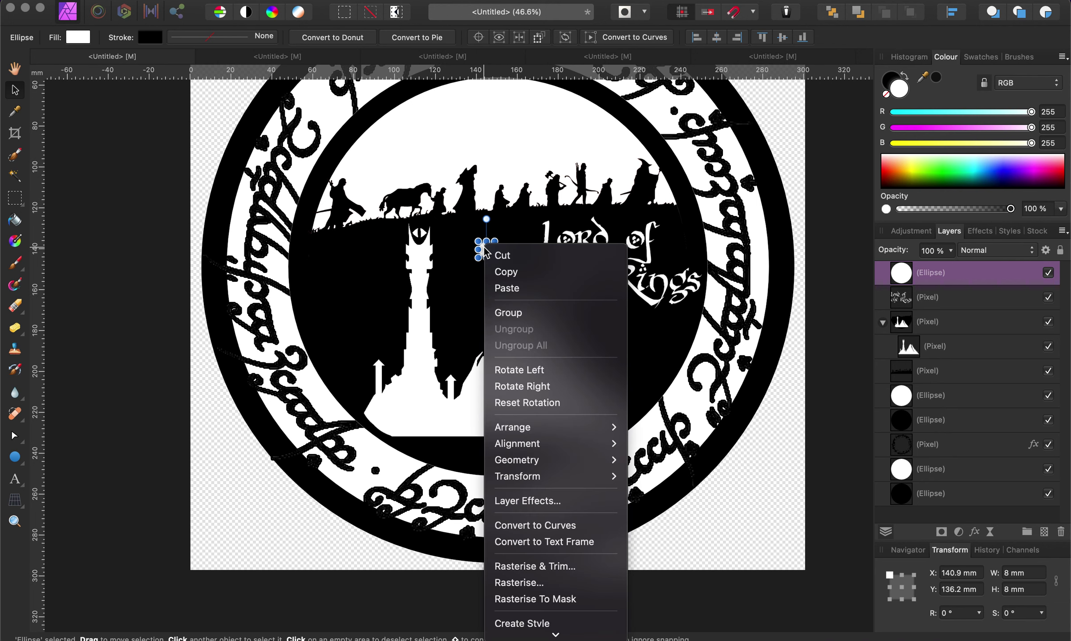
pyautogui.moveTo(599, 449)
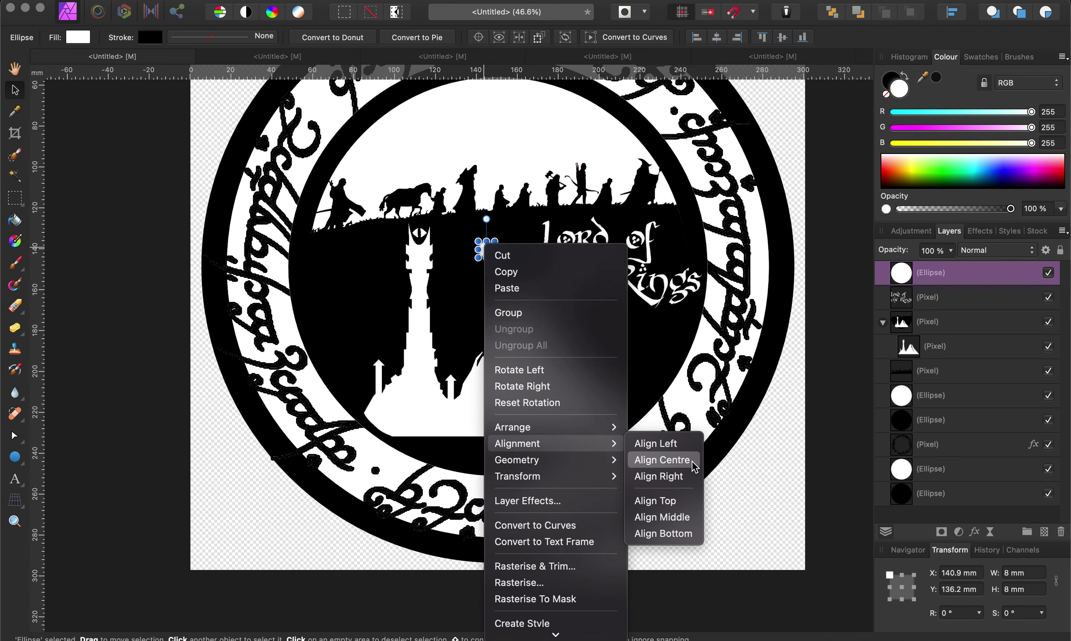
pyautogui.click(658, 460)
pyautogui.rightClick(497, 258)
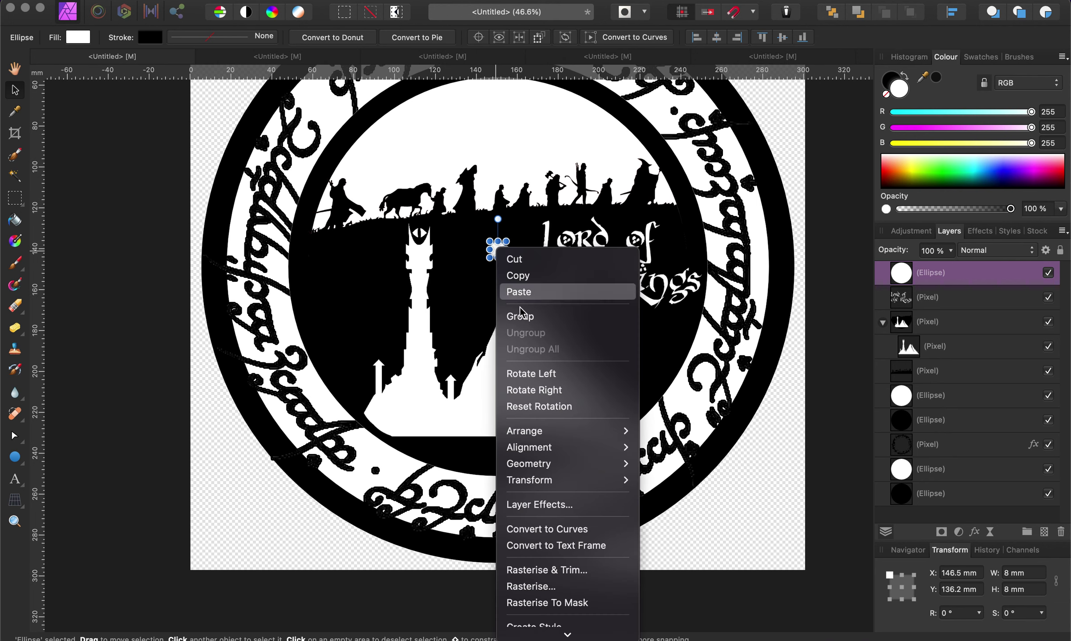
pyautogui.moveTo(590, 449)
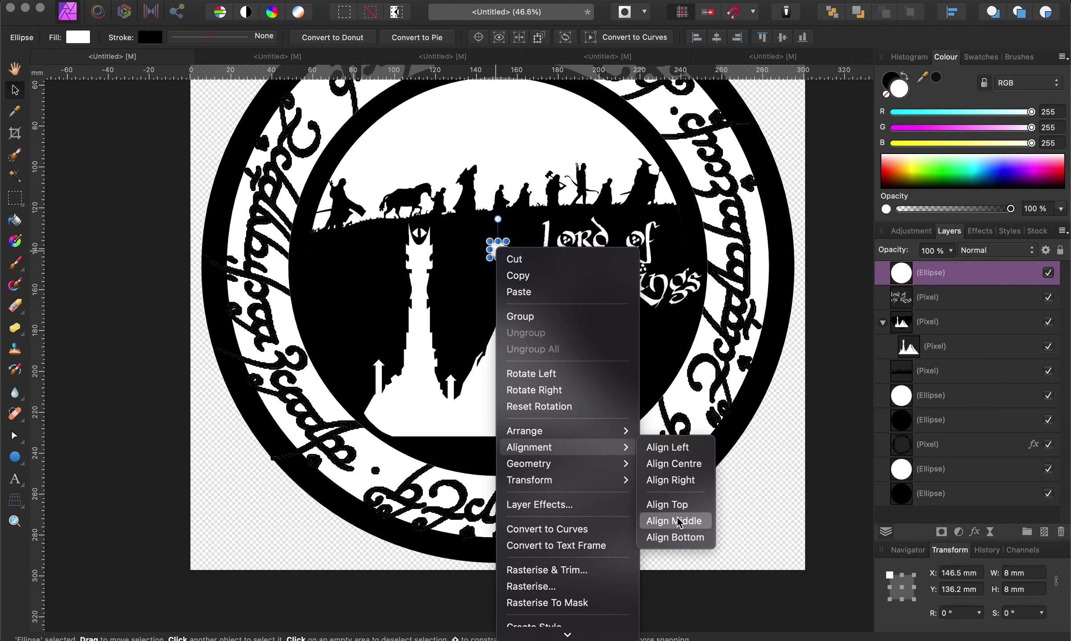
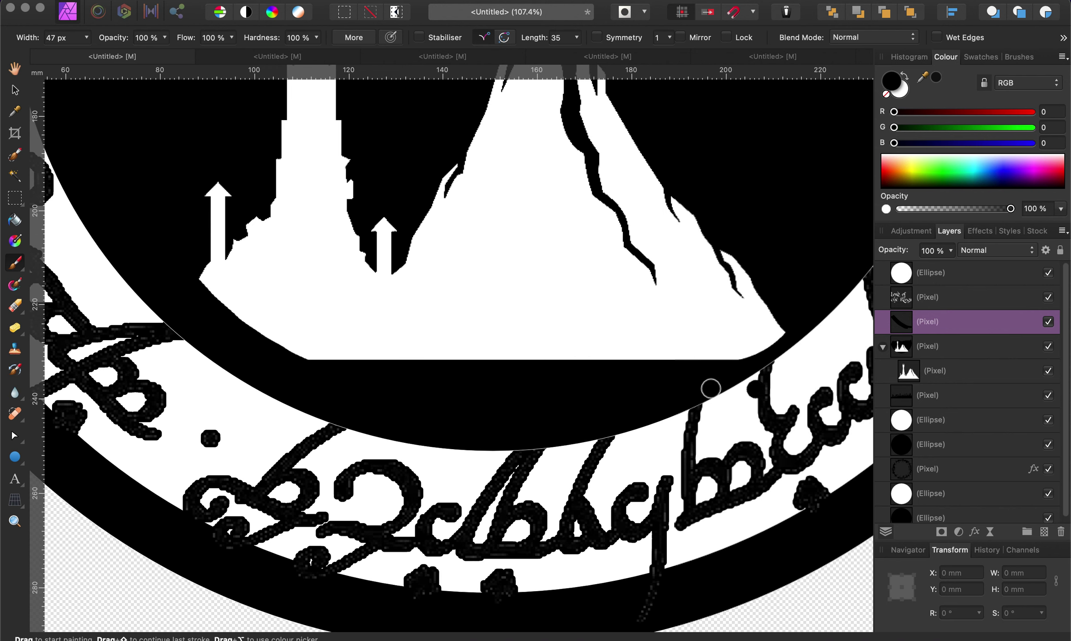
# Paint black over the lower-right tip of the mountain so it follows the inner circle, and undo the stray dab near the tower base.
pyautogui.moveTo(693, 382); pyautogui.dragTo(796, 268)
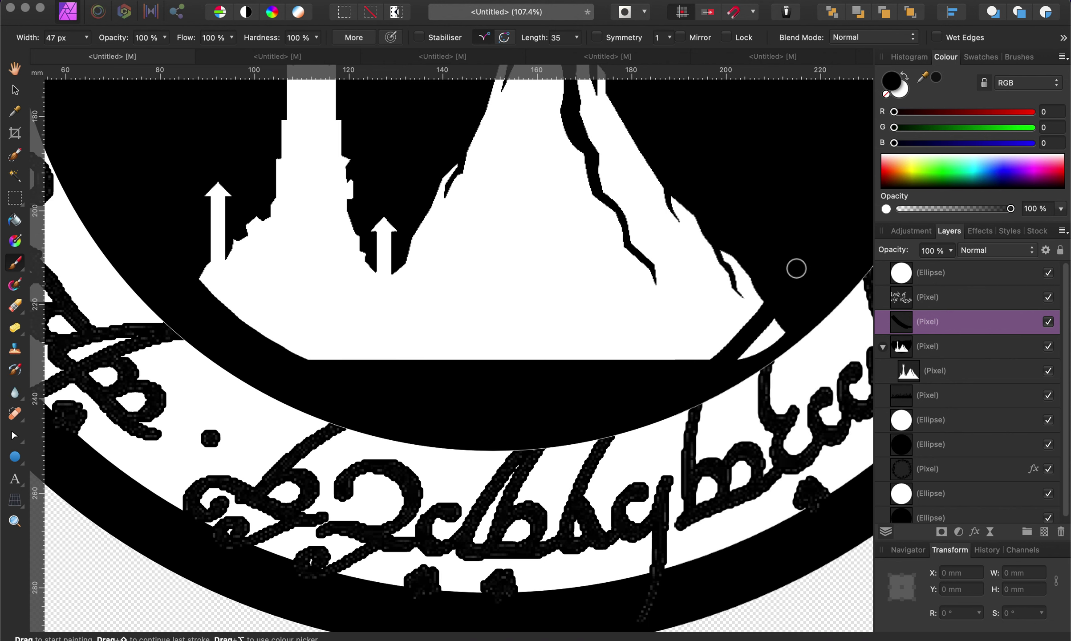
pyautogui.moveTo(774, 321)
pyautogui.mouseDown()
pyautogui.moveTo(713, 370)
pyautogui.moveTo(786, 301)
pyautogui.moveTo(734, 375)
pyautogui.mouseUp()
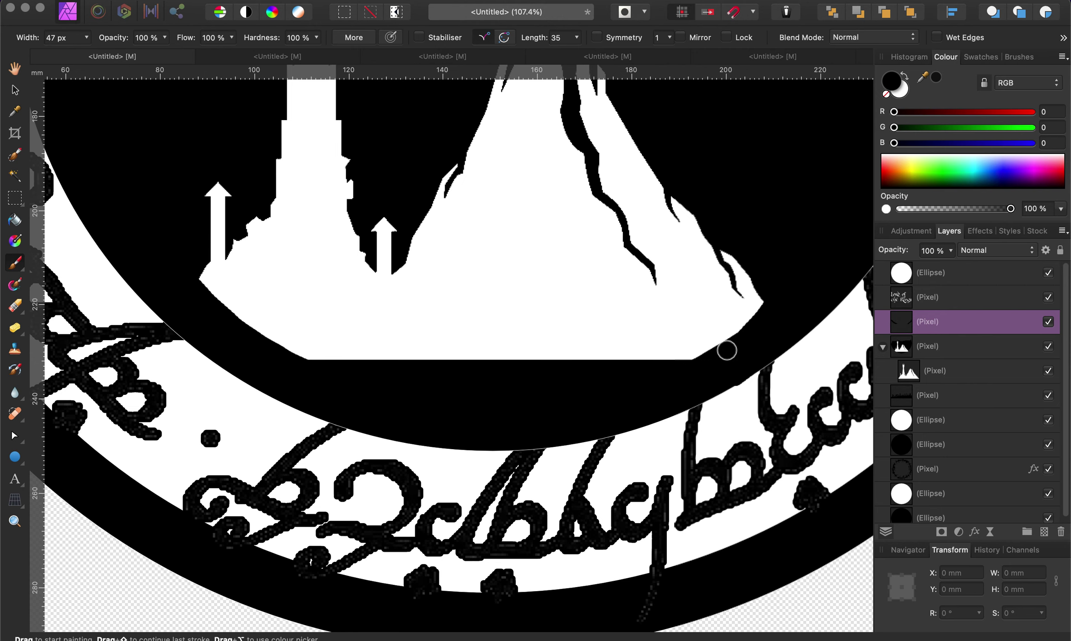
pyautogui.press('super+z')
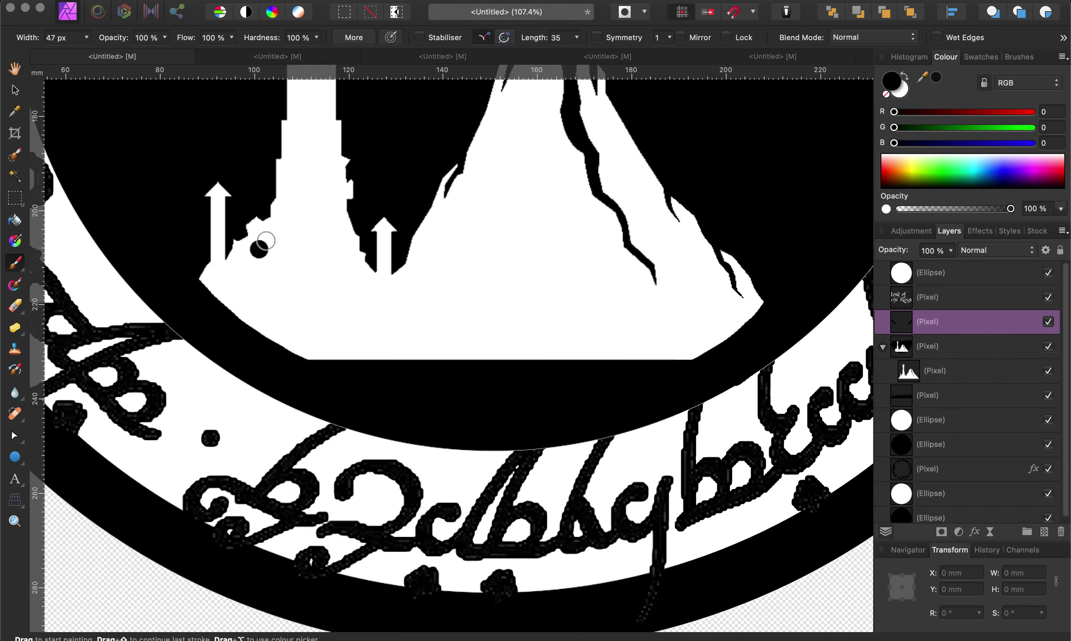
# Extend the flat base of the tower and mountain downward with a white 200 px brush, curving it parallel to the inner ring.
pyautogui.click(904, 79)
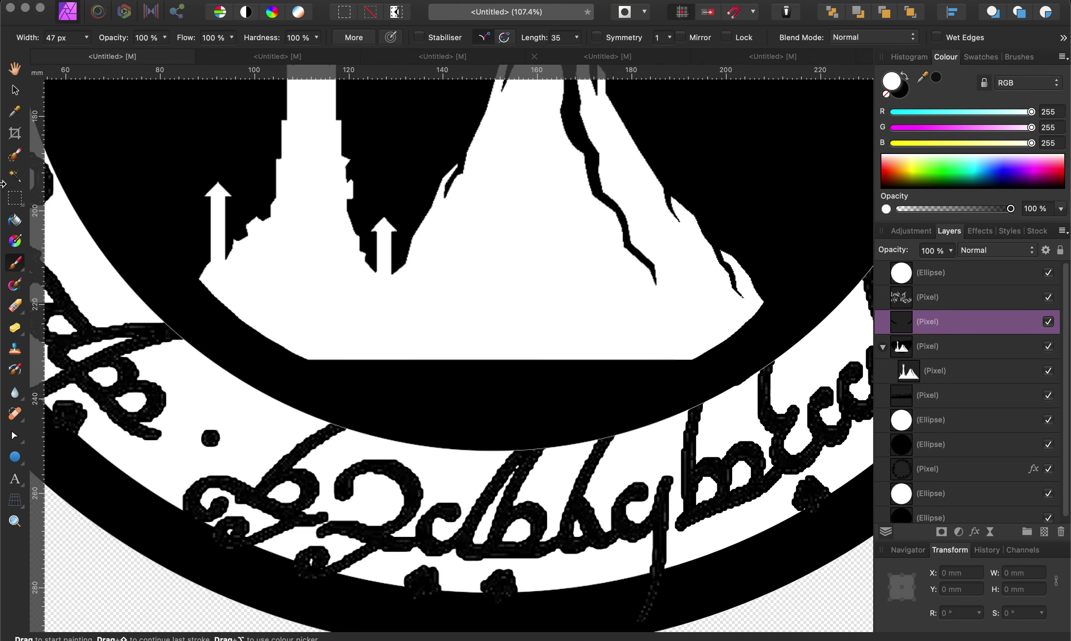
pyautogui.click(88, 37)
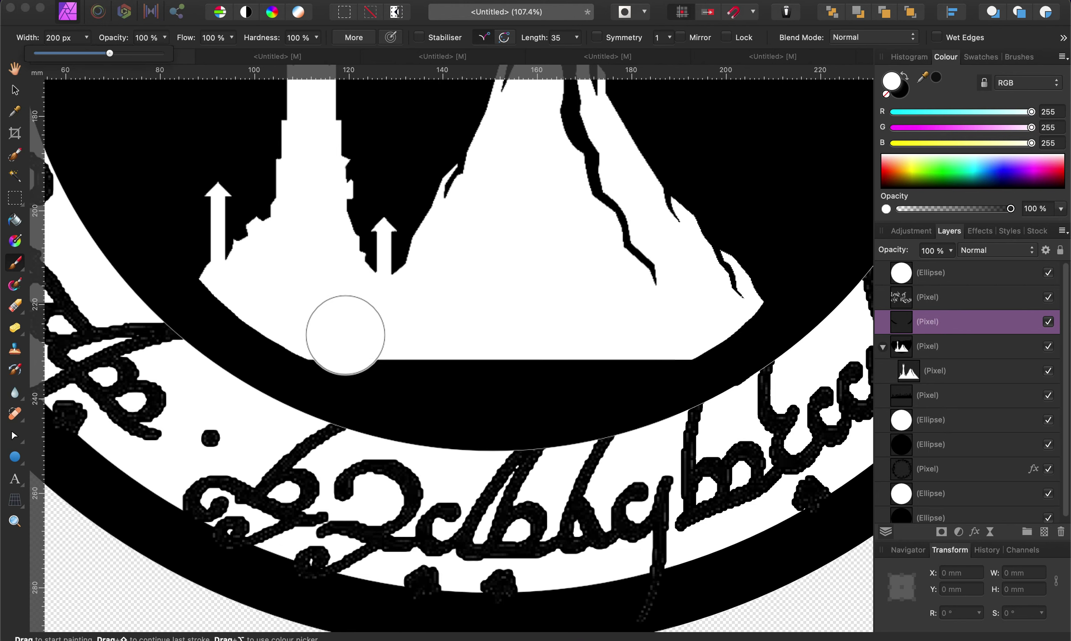
pyautogui.moveTo(335, 324)
pyautogui.mouseDown()
pyautogui.moveTo(486, 349)
pyautogui.moveTo(681, 323)
pyautogui.moveTo(606, 358)
pyautogui.moveTo(491, 377)
pyautogui.moveTo(374, 366)
pyautogui.moveTo(292, 316)
pyautogui.mouseUp()
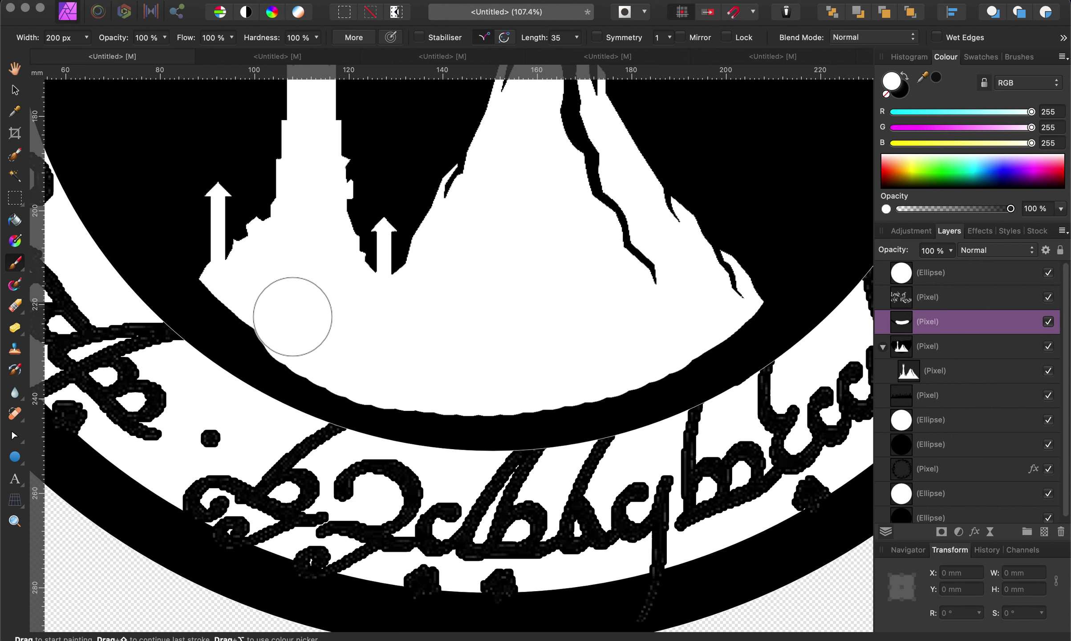
pyautogui.press('super+z')
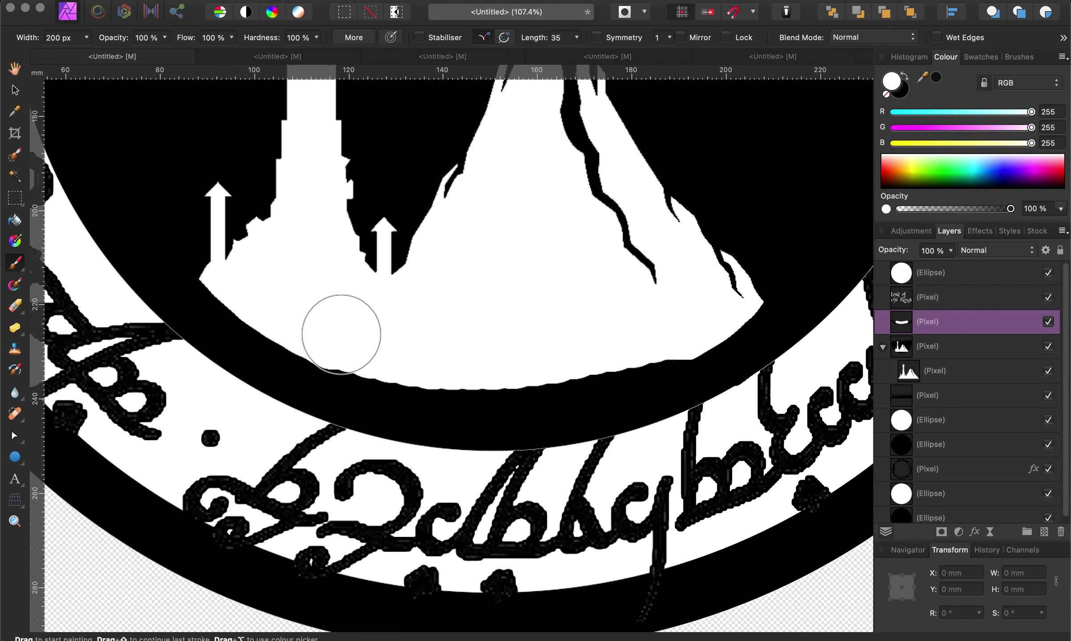
pyautogui.moveTo(364, 344)
pyautogui.mouseDown()
pyautogui.moveTo(557, 359)
pyautogui.moveTo(670, 323)
pyautogui.mouseUp()
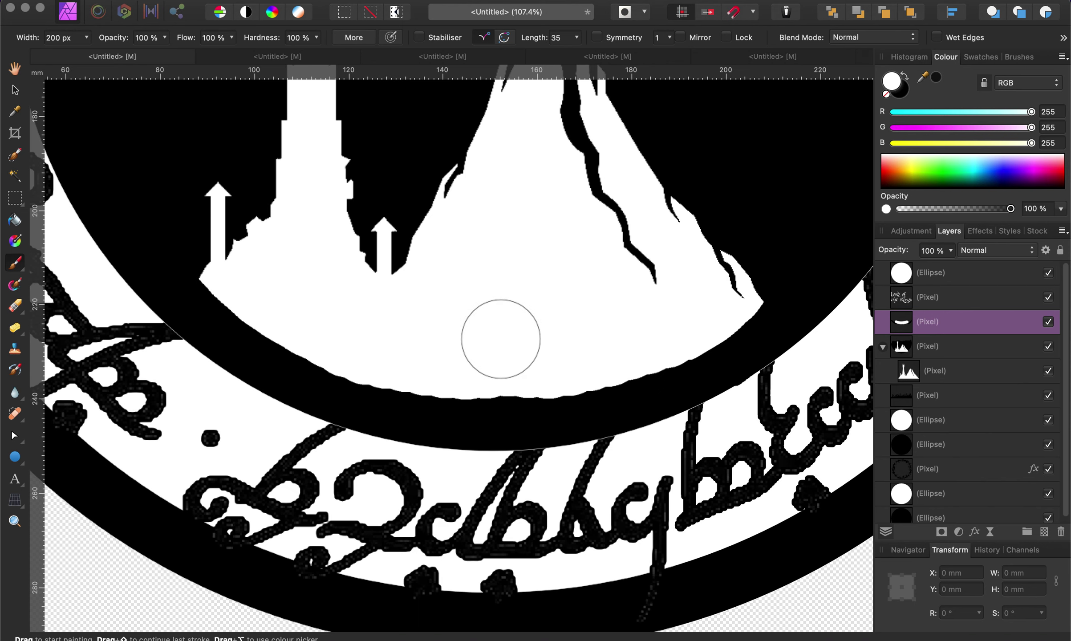
pyautogui.moveTo(485, 356)
pyautogui.mouseDown()
pyautogui.moveTo(519, 366)
pyautogui.moveTo(564, 352)
pyautogui.mouseUp()
# Export the design as a JPEG named LOTR to the Desktop, and switch to Finder.
pyautogui.scroll(-6, 579, 336)
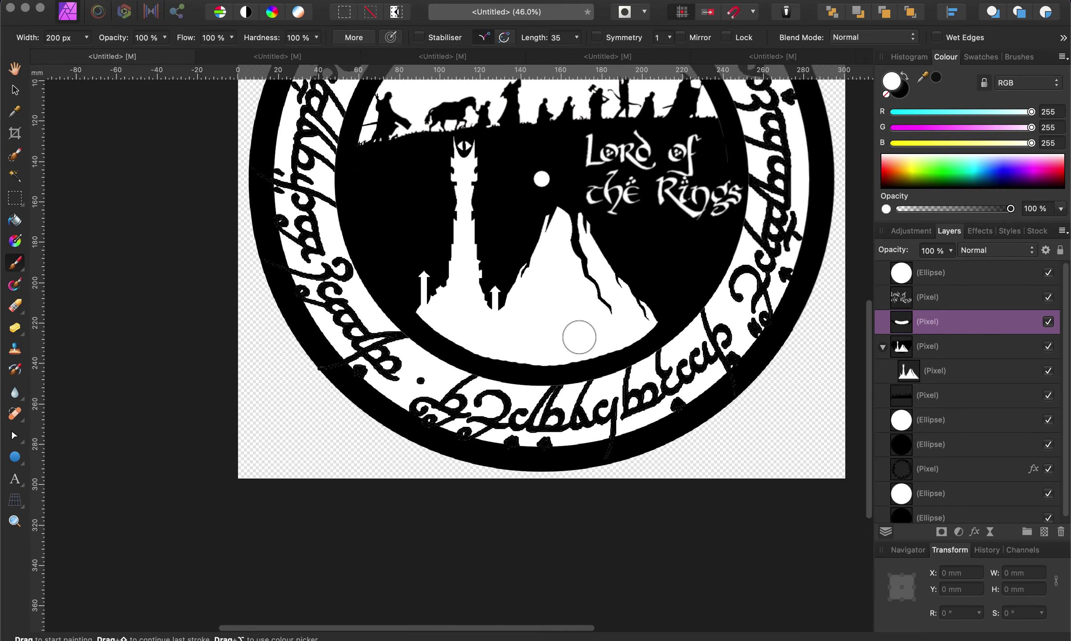
pyautogui.scroll(-3, 578, 336)
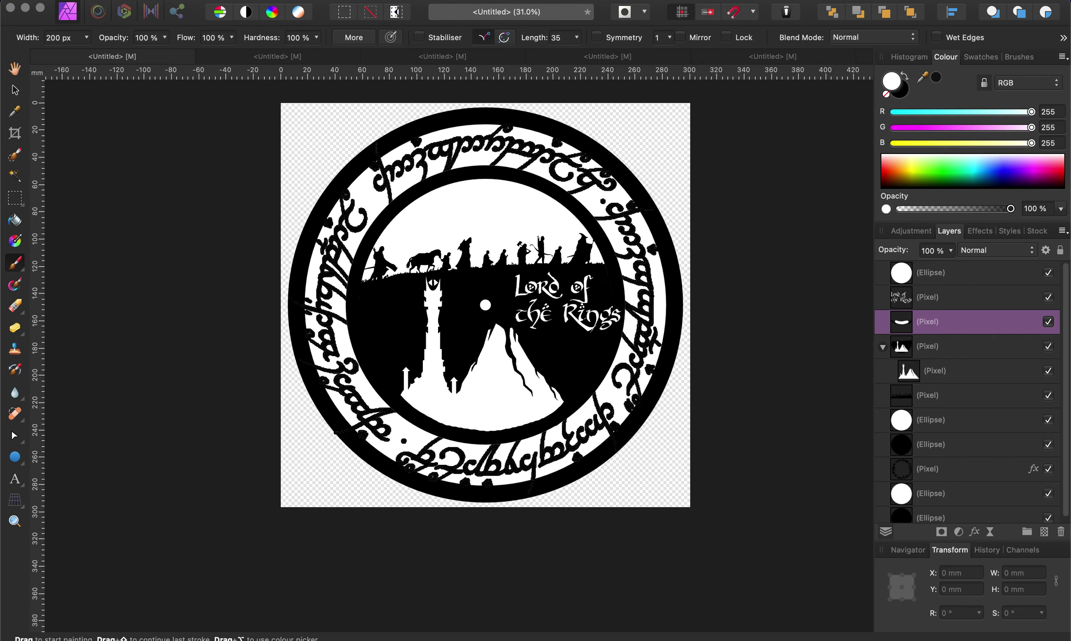
pyautogui.click(122, 1)
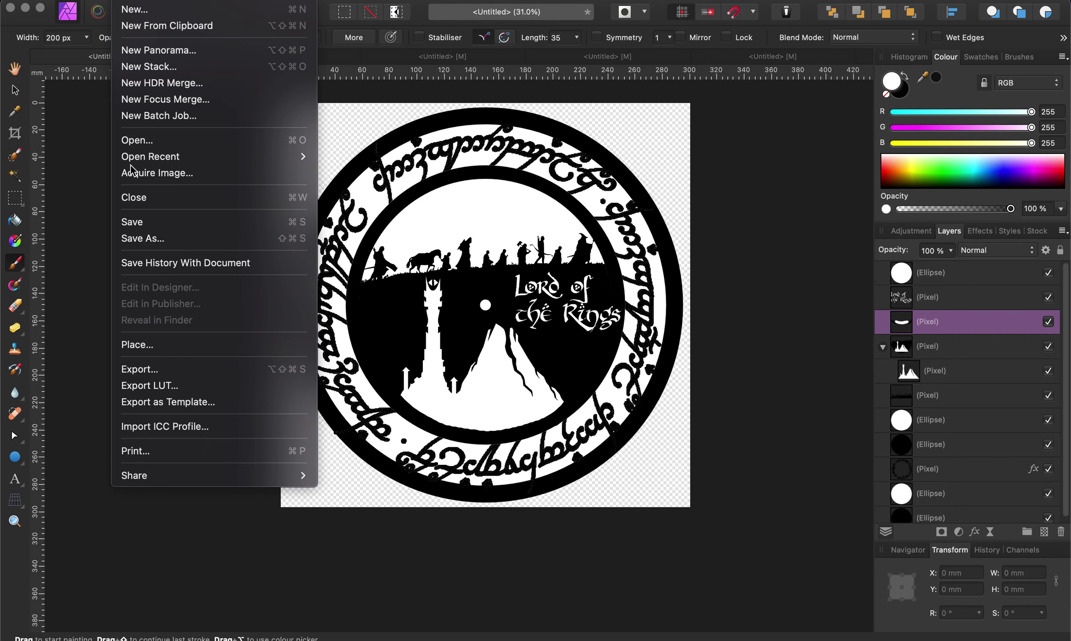
pyautogui.click(237, 368)
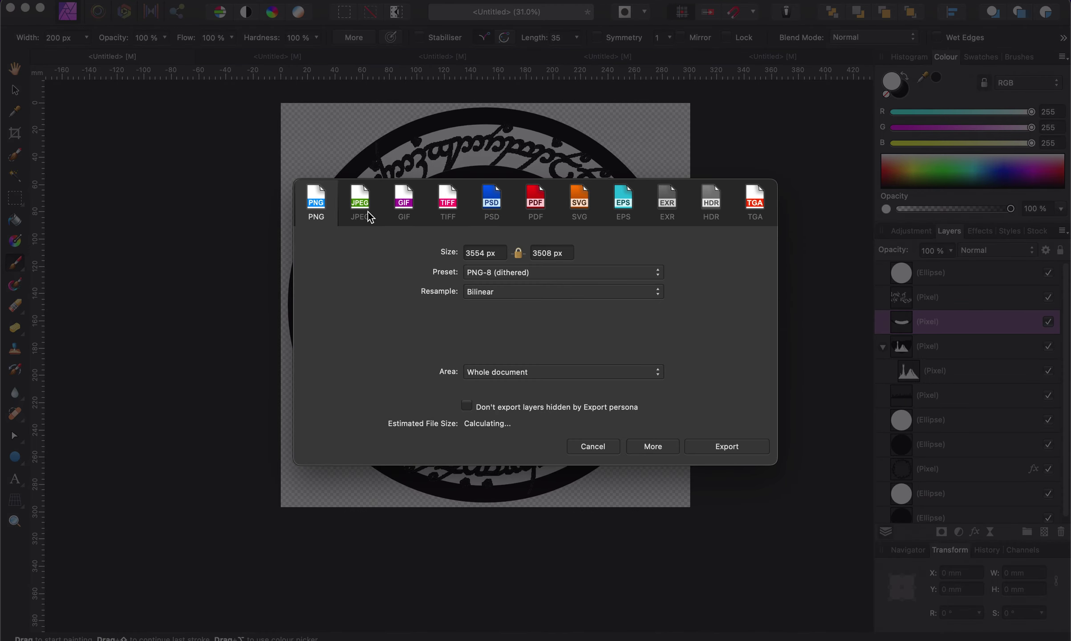
pyautogui.click(369, 217)
pyautogui.click(756, 454)
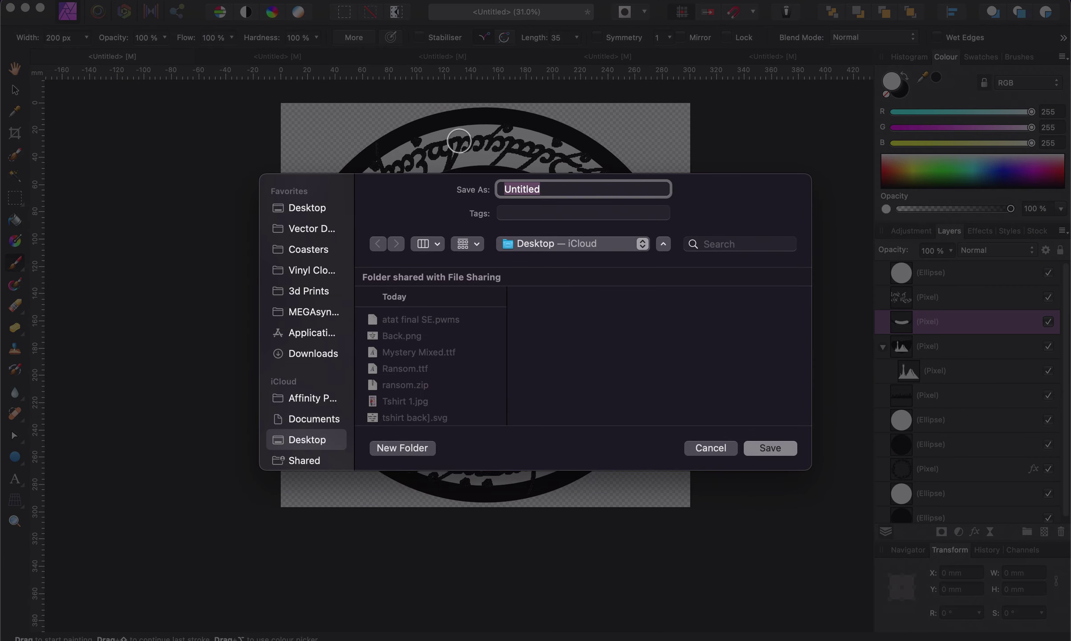
pyautogui.write('LOTR')
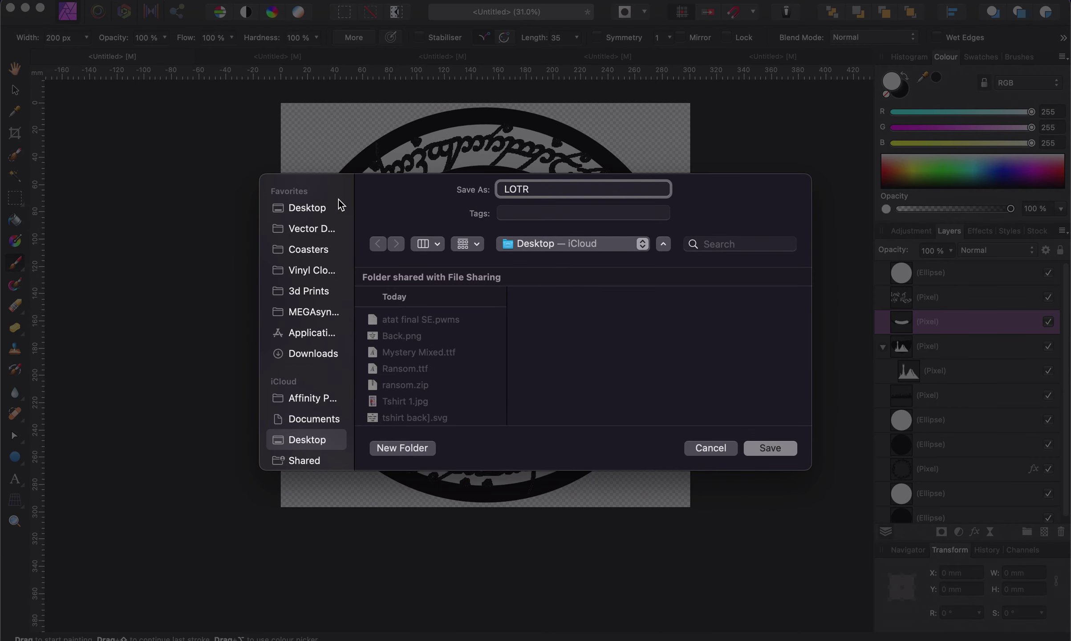
pyautogui.click(328, 212)
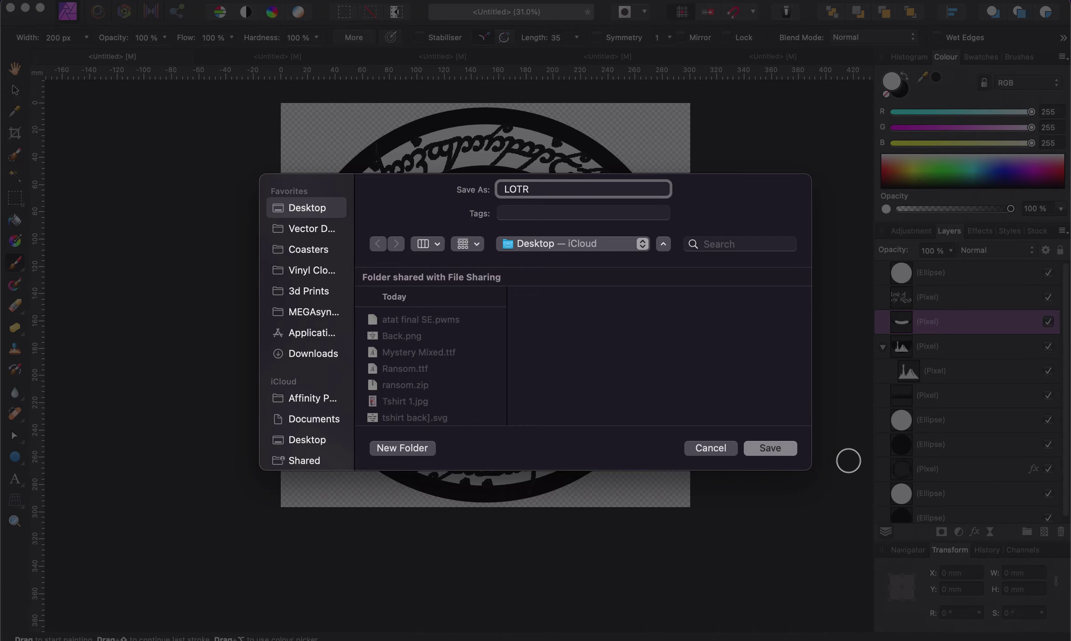
pyautogui.write('OTR')
pyautogui.click(795, 453)
pyautogui.moveTo(85, 607)
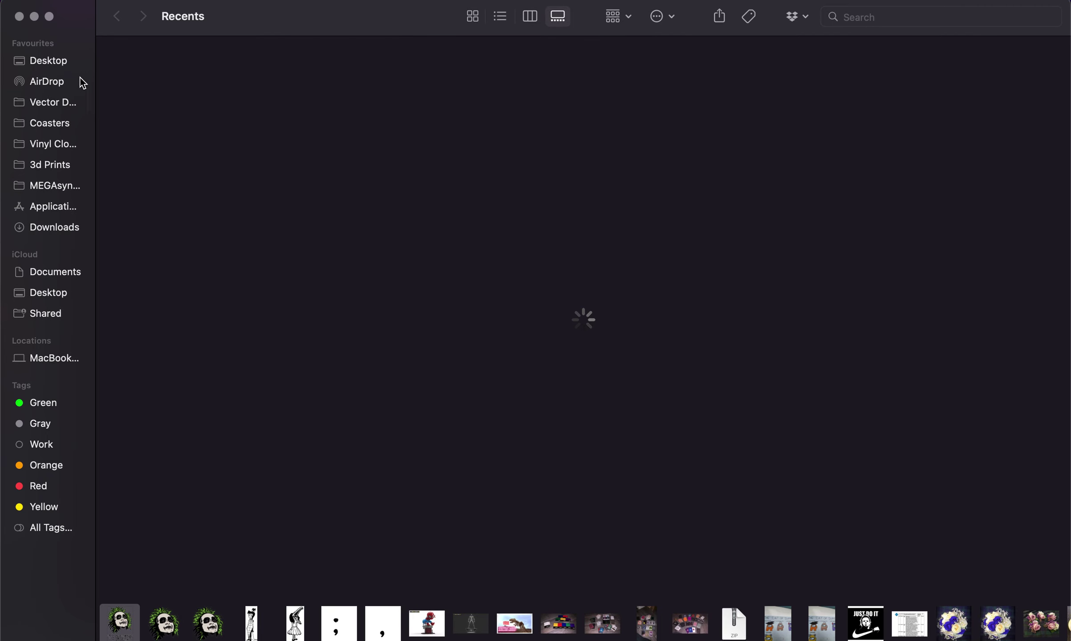
# Open LOTR.jpg from the Desktop in Image Vectorizer, enlarge the window and vectorize the image.
pyautogui.click(72, 64)
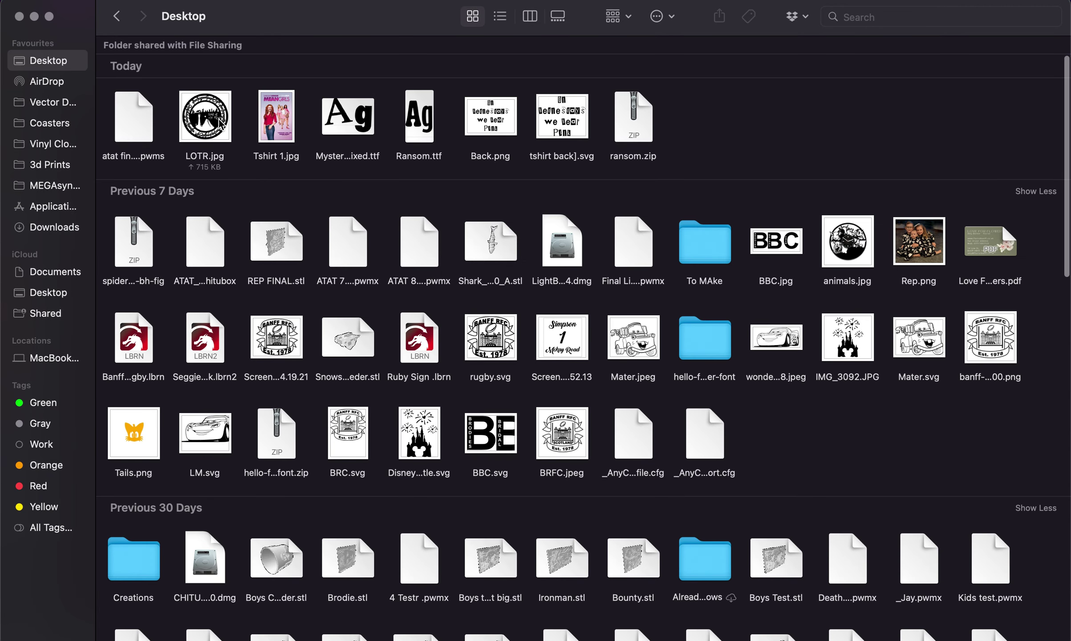
pyautogui.rightClick(221, 123)
pyautogui.moveTo(354, 147)
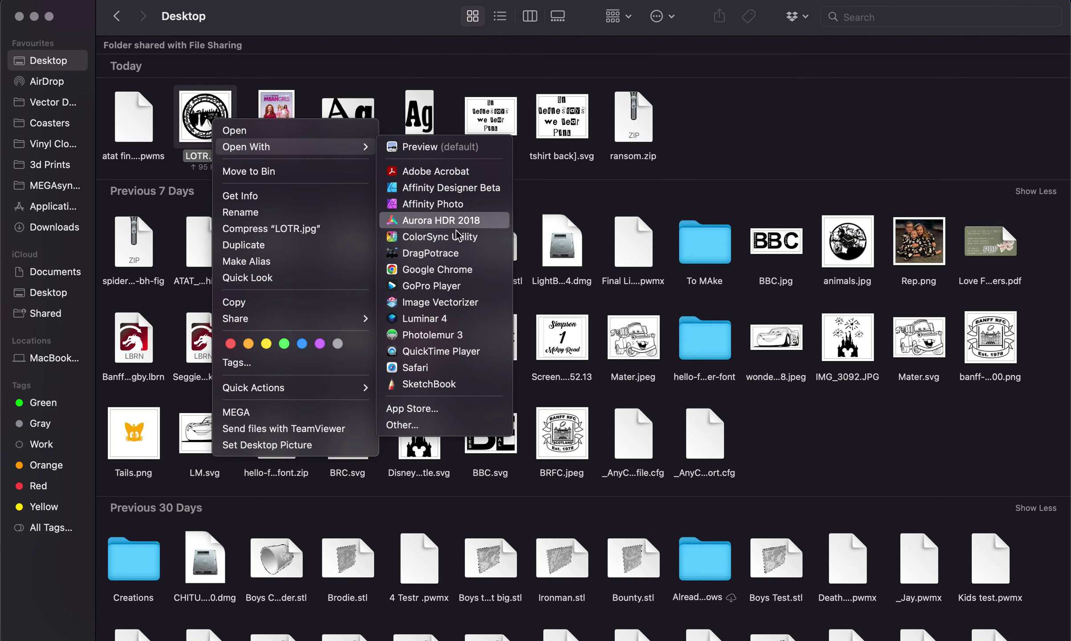
pyautogui.click(460, 311)
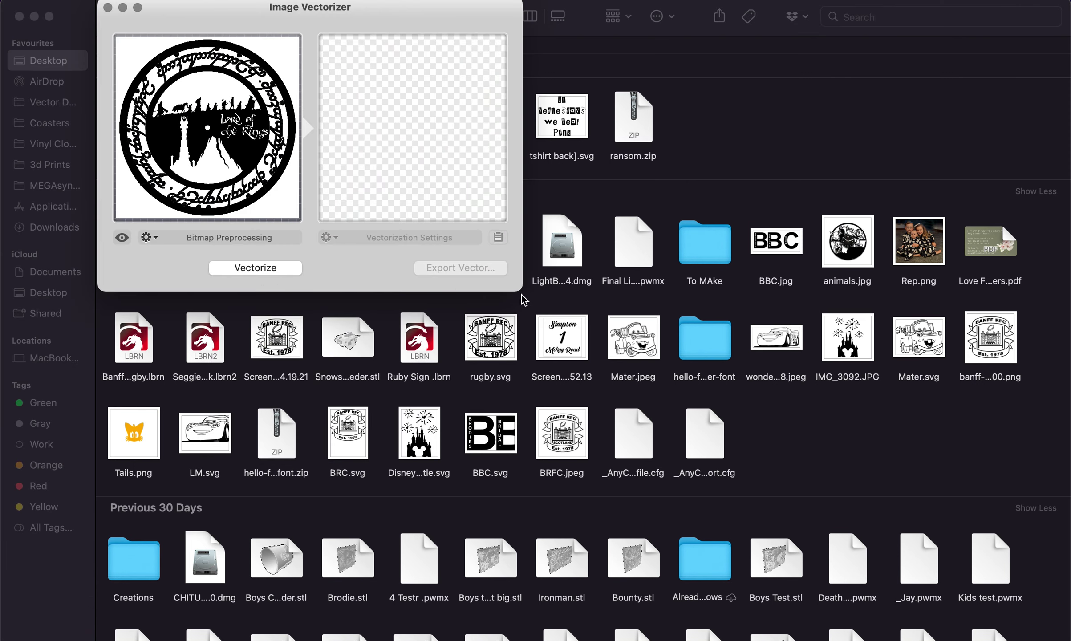
pyautogui.moveTo(523, 291); pyautogui.dragTo(933, 573)
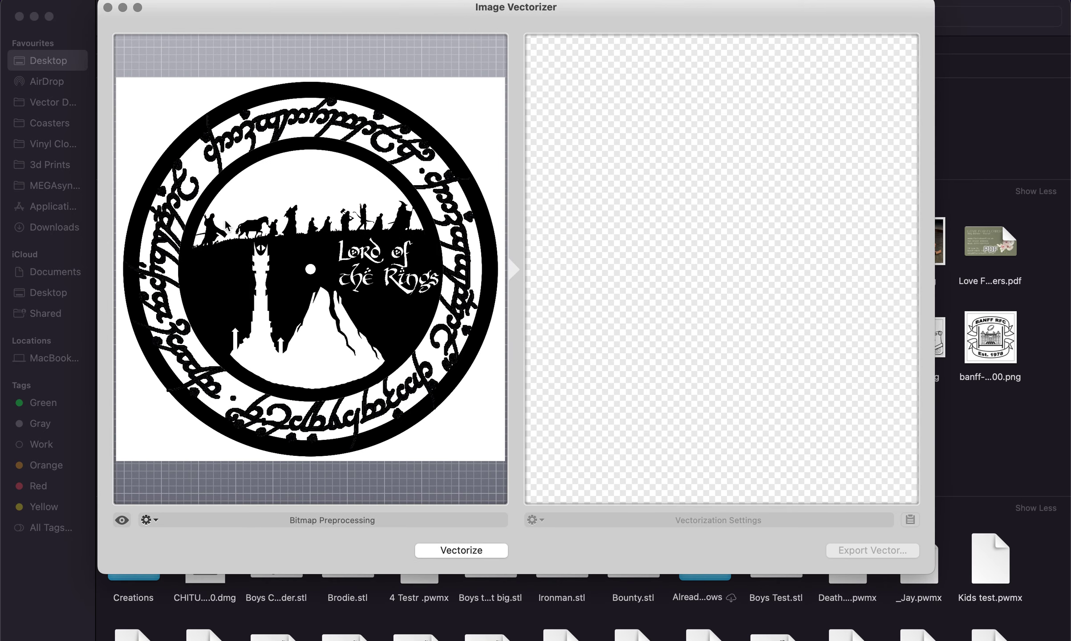
pyautogui.click(443, 550)
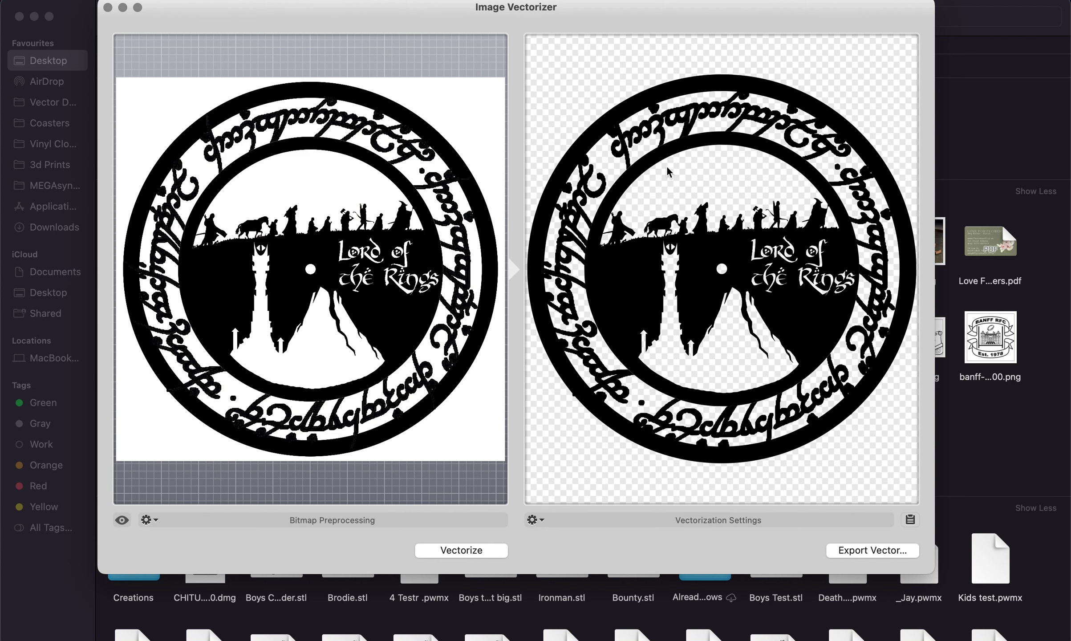
# Export the vectorized design to the Desktop as an SVG named LOTR and close the vectorizer window.
pyautogui.click(896, 550)
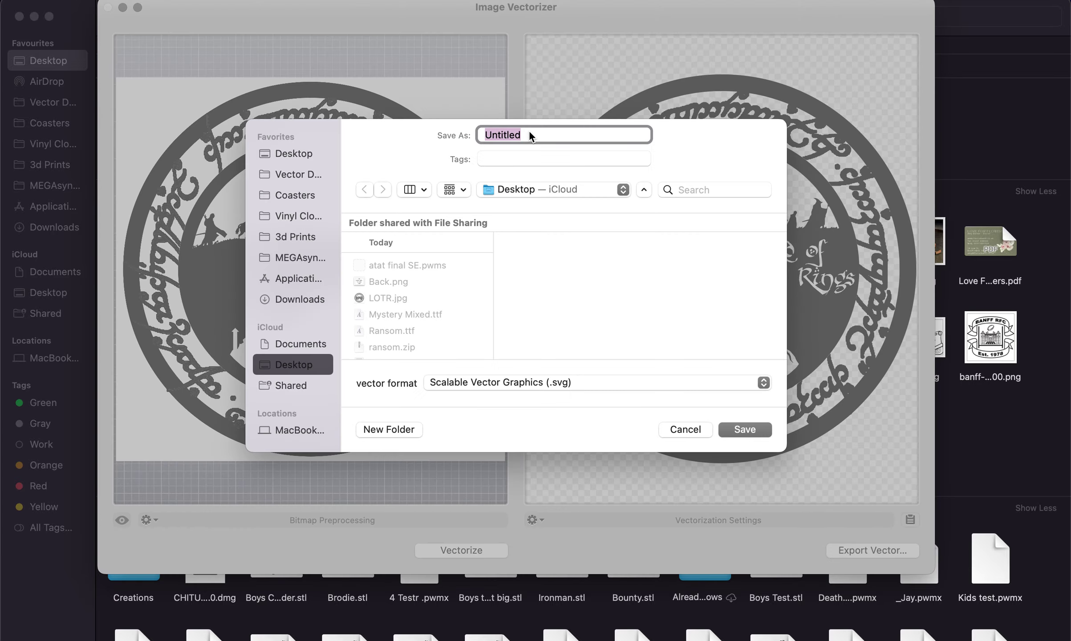
pyautogui.write('L')
pyautogui.press('Return')
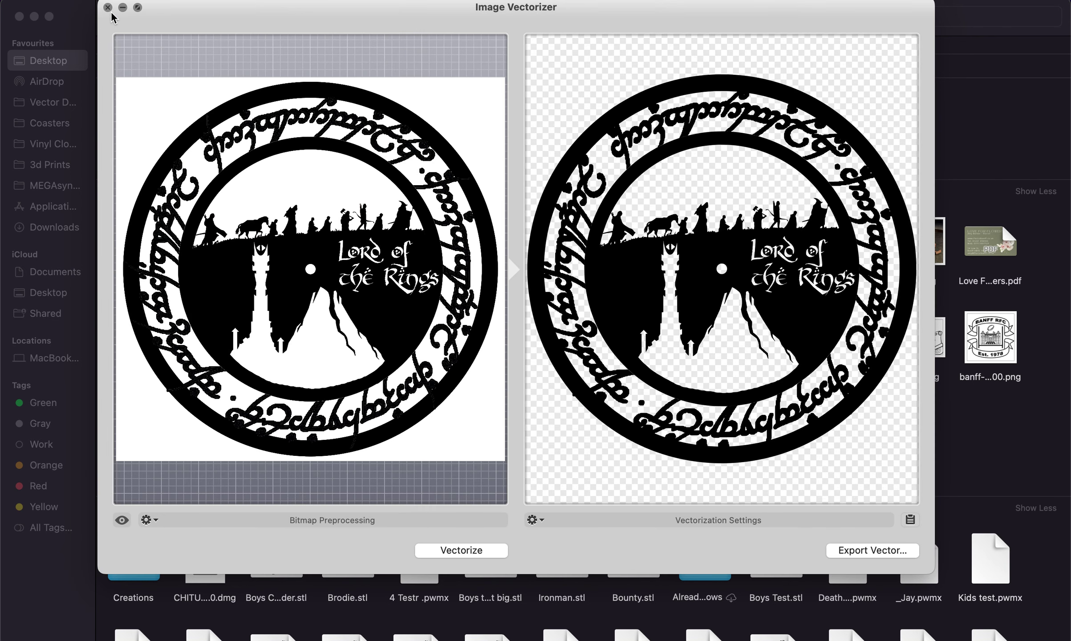
pyautogui.click(107, 8)
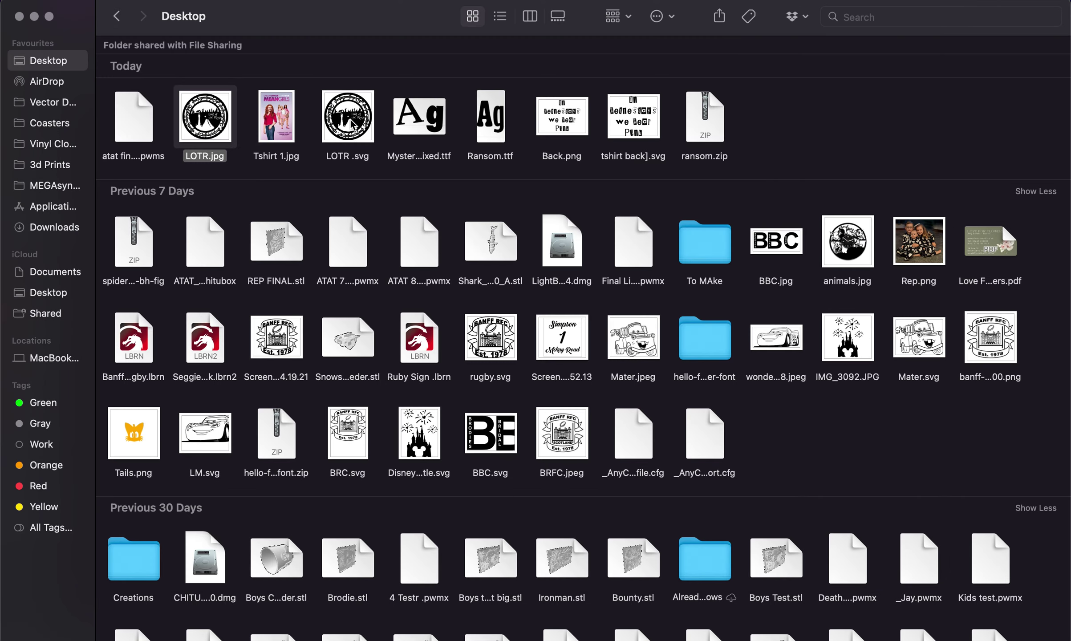
pyautogui.click(352, 122)
pyautogui.rightClick(352, 121)
pyautogui.moveTo(417, 146)
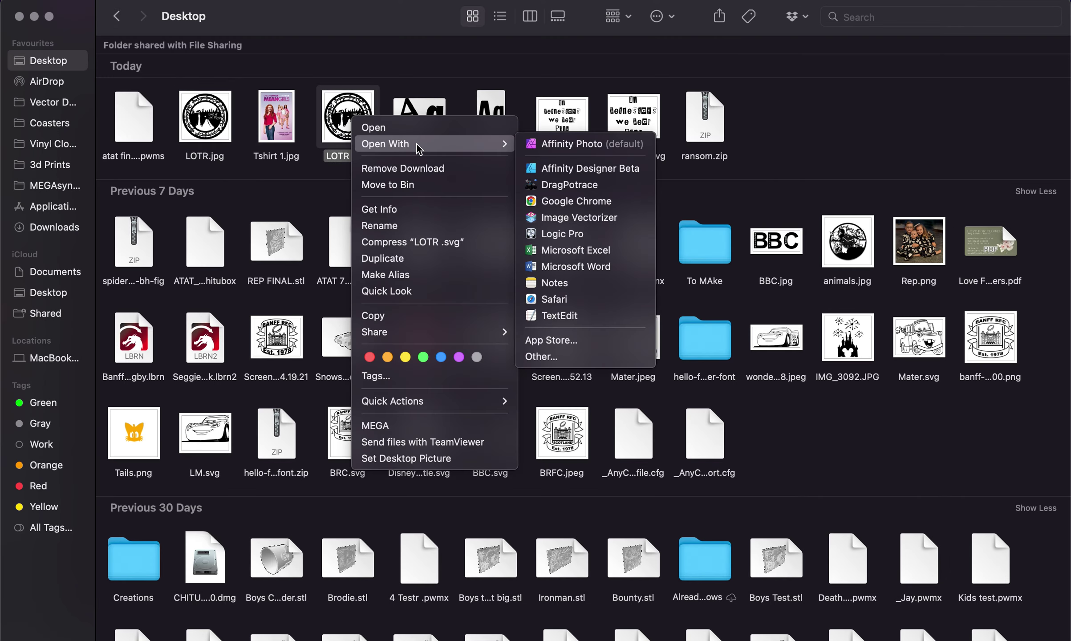
pyautogui.click(832, 445)
# Switch to LightBurn, decline the software update and import LOTR .svg from the Desktop.
pyautogui.moveTo(637, 636)
pyautogui.click(606, 616)
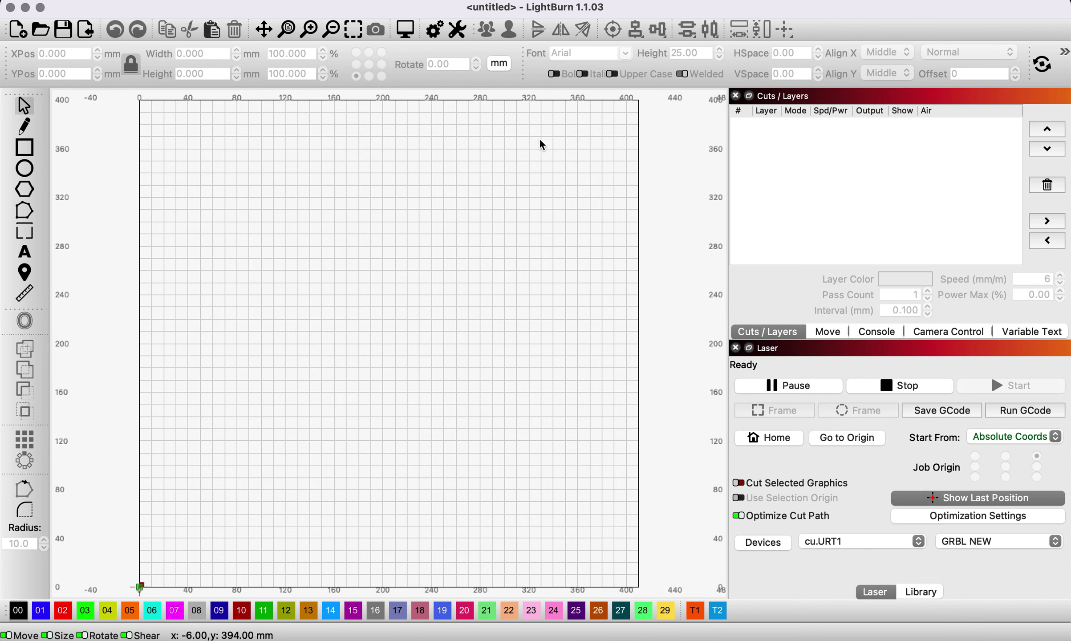
pyautogui.click(83, 36)
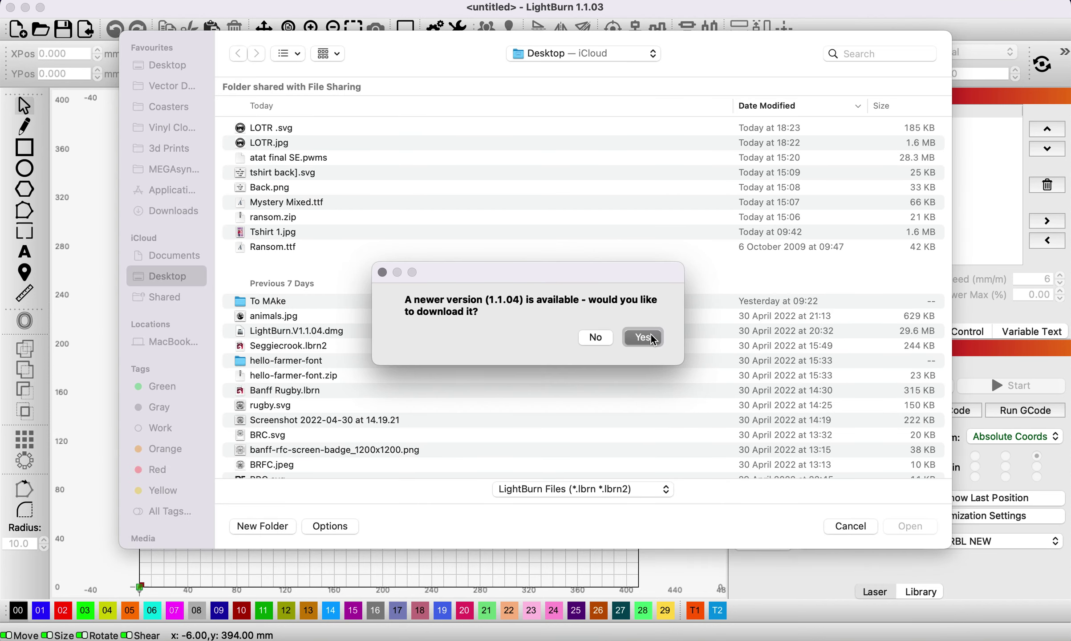
pyautogui.click(601, 337)
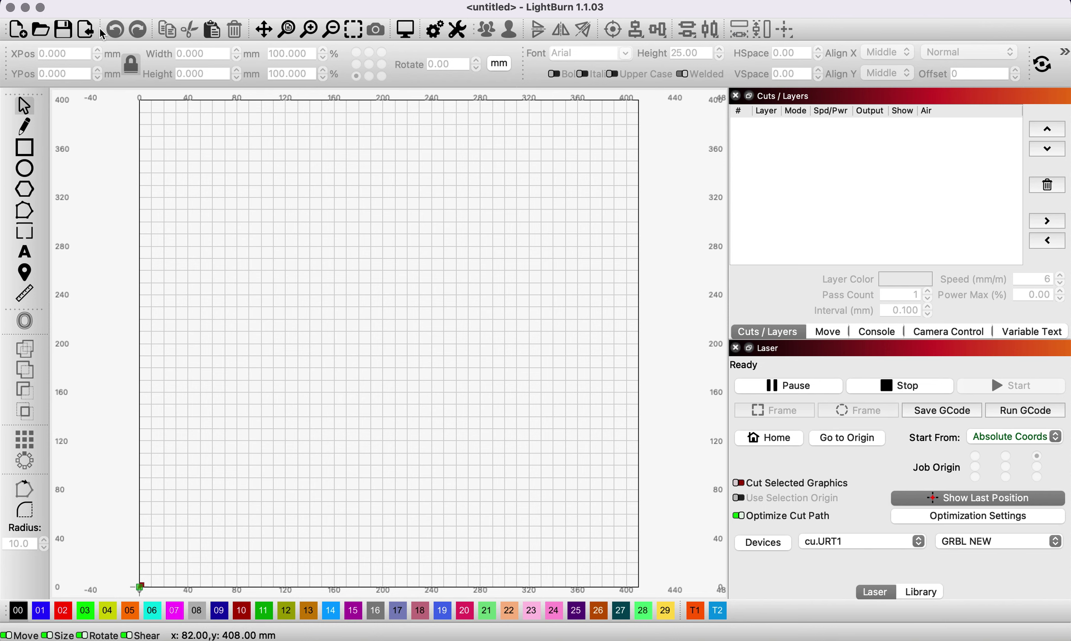
pyautogui.press('super+i')
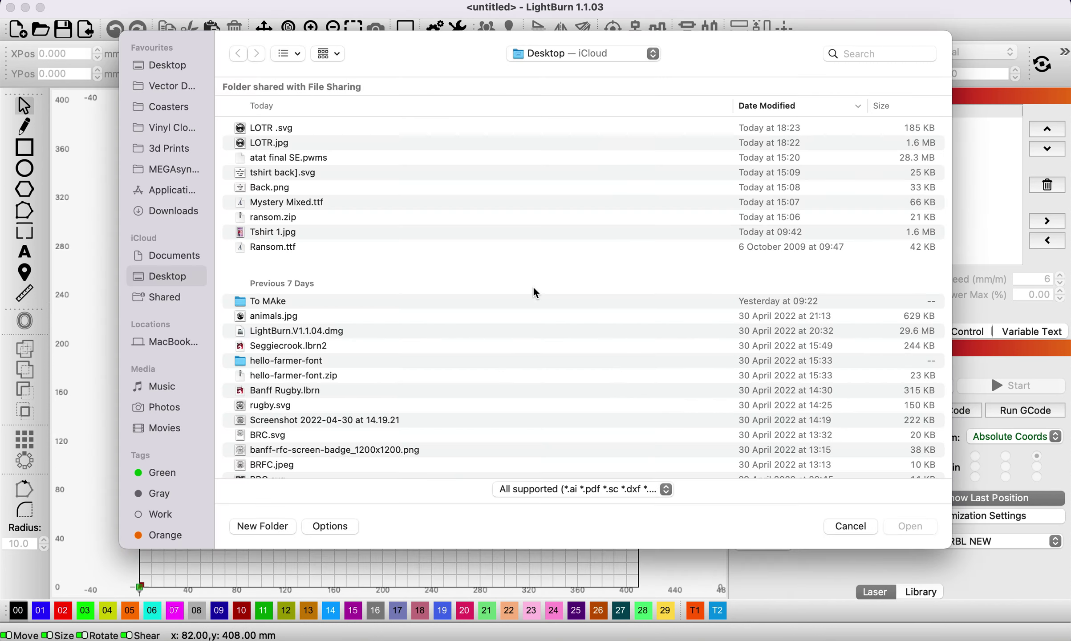
pyautogui.click(281, 129)
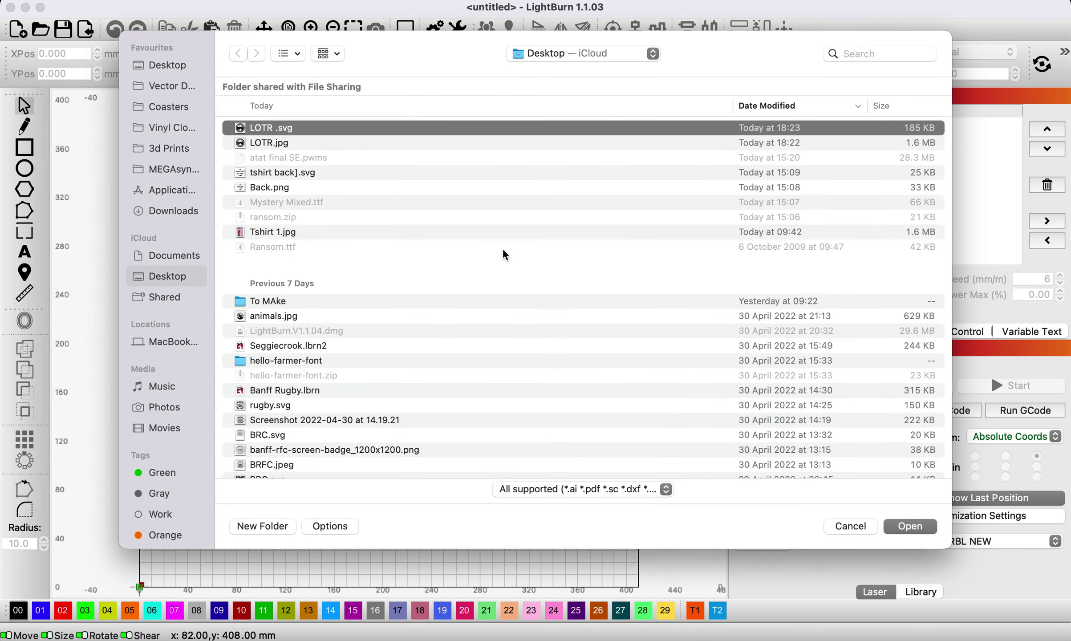
pyautogui.click(911, 527)
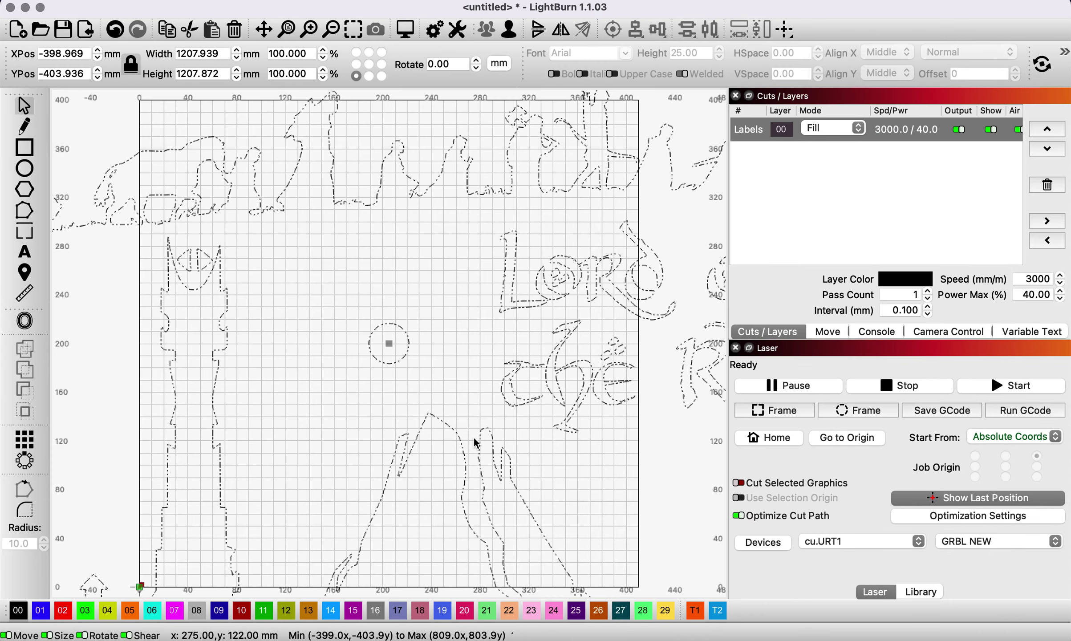
# Set the imported design's width to 290 mm with proportions locked and bring it onto the work area.
pyautogui.doubleClick(188, 53)
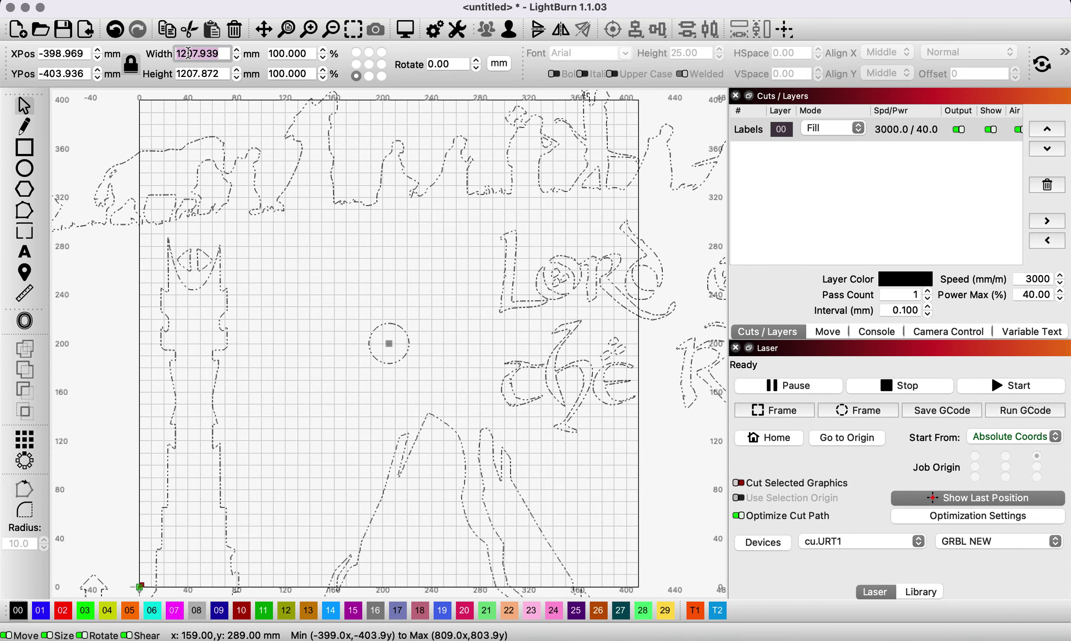
pyautogui.write('300')
pyautogui.press('BackSpace')
pyautogui.press('BackSpace')
pyautogui.press('BackSpace')
pyautogui.write('290')
pyautogui.press('Return')
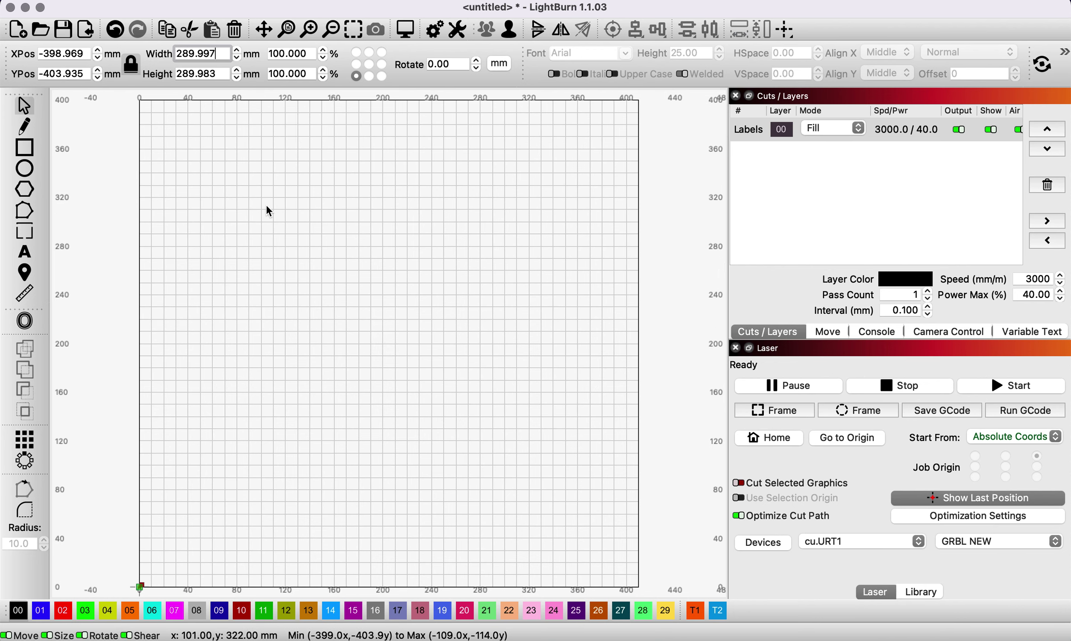
pyautogui.scroll(3, 267, 209)
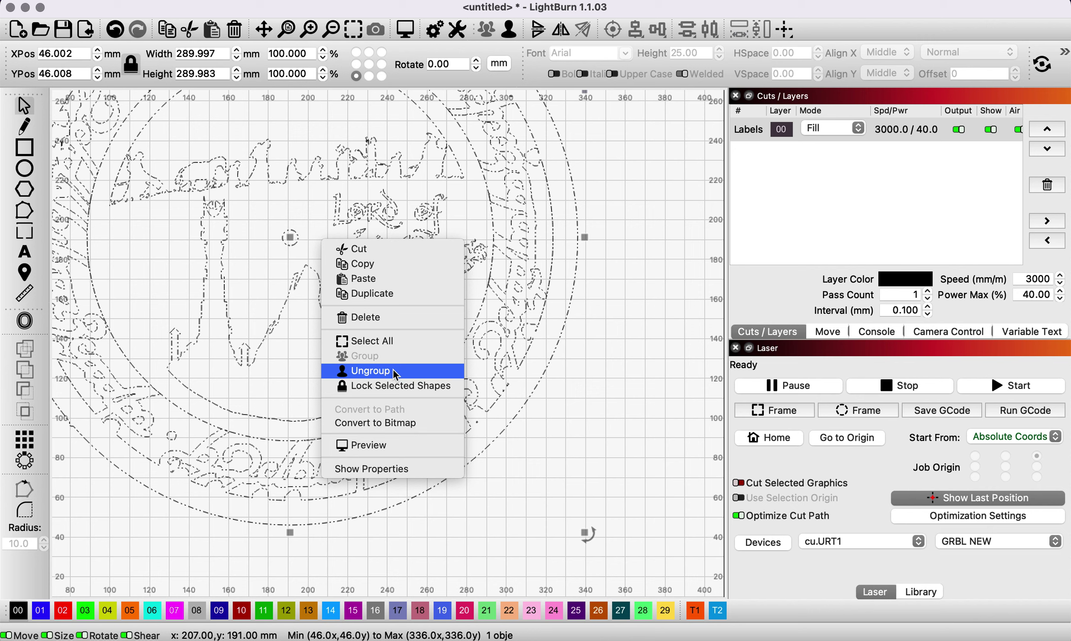
# Ungroup the design and select the small centre circle to check the hole's size.
pyautogui.click(395, 370)
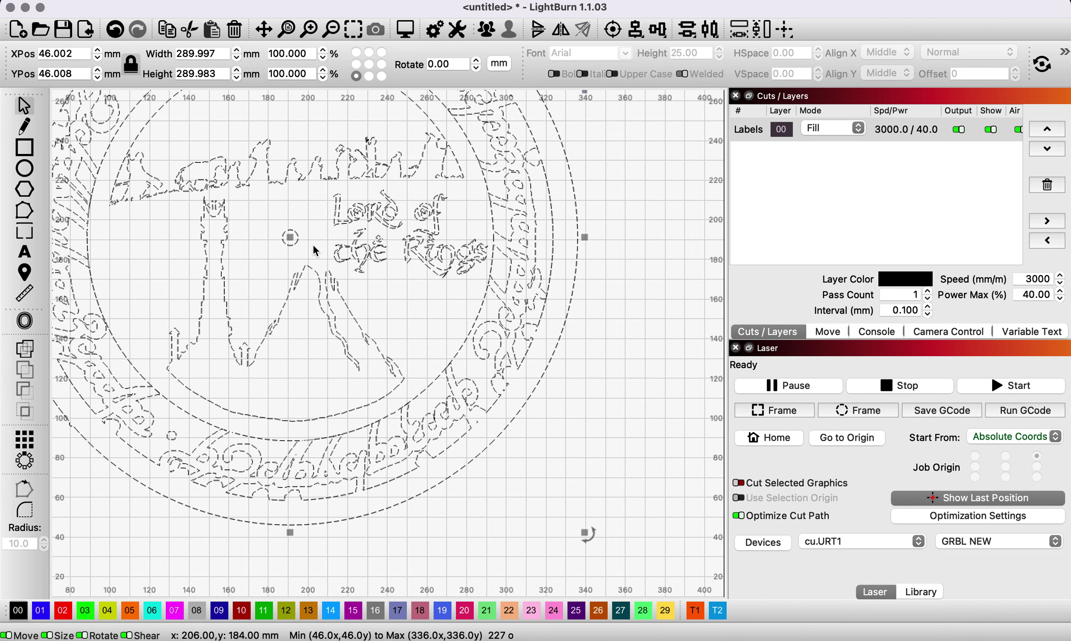
pyautogui.click(294, 238)
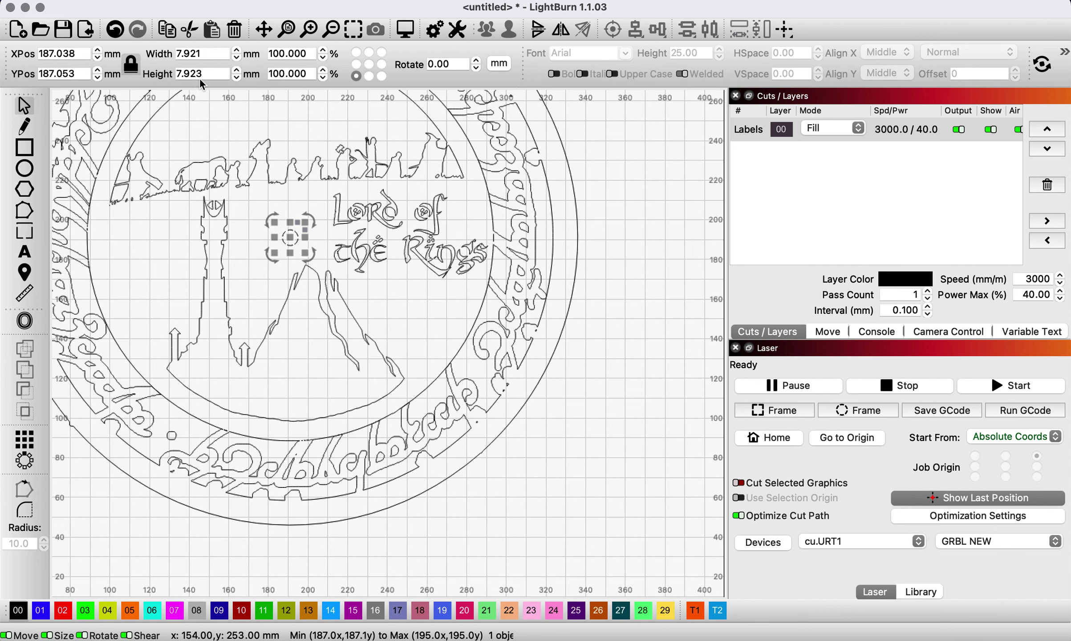
pyautogui.click(330, 244)
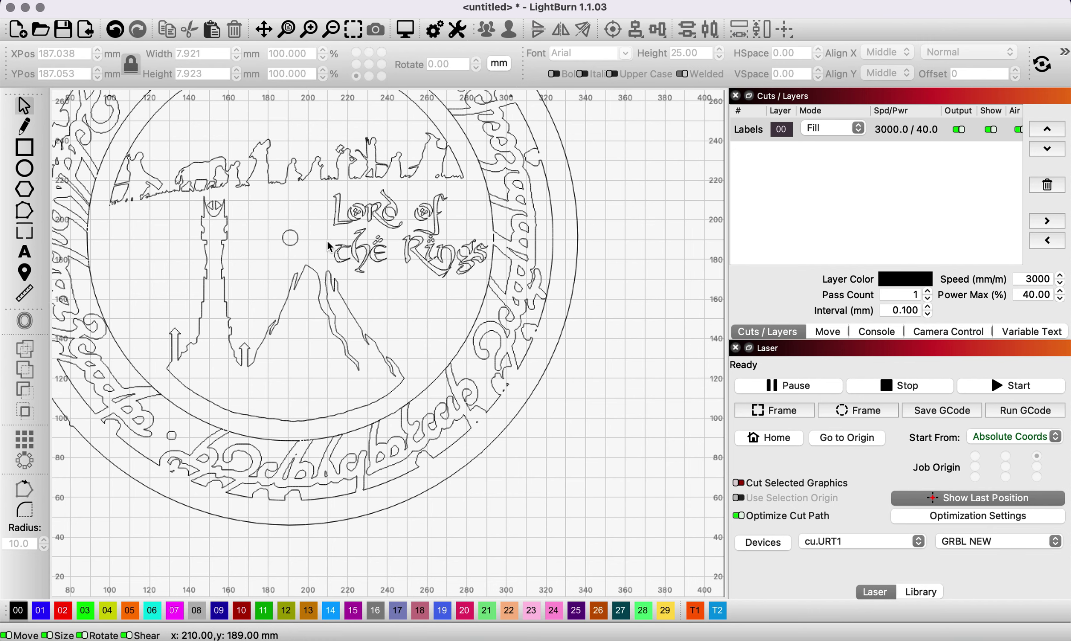
# Select all shapes of the design and group them back into one object.
pyautogui.rightClick(322, 228)
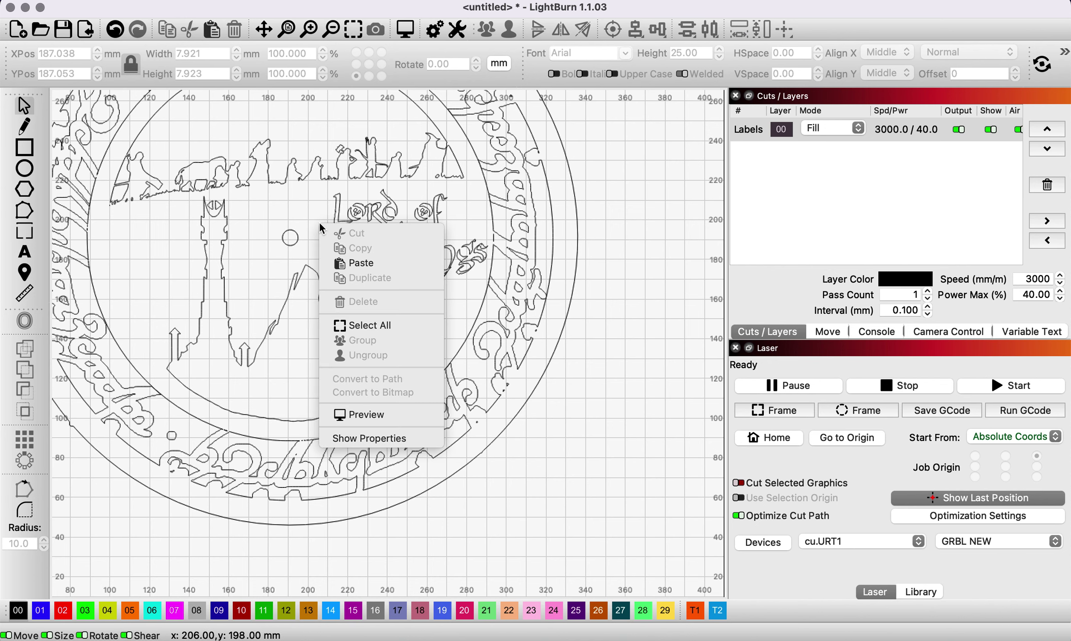
pyautogui.click(356, 325)
pyautogui.rightClick(383, 323)
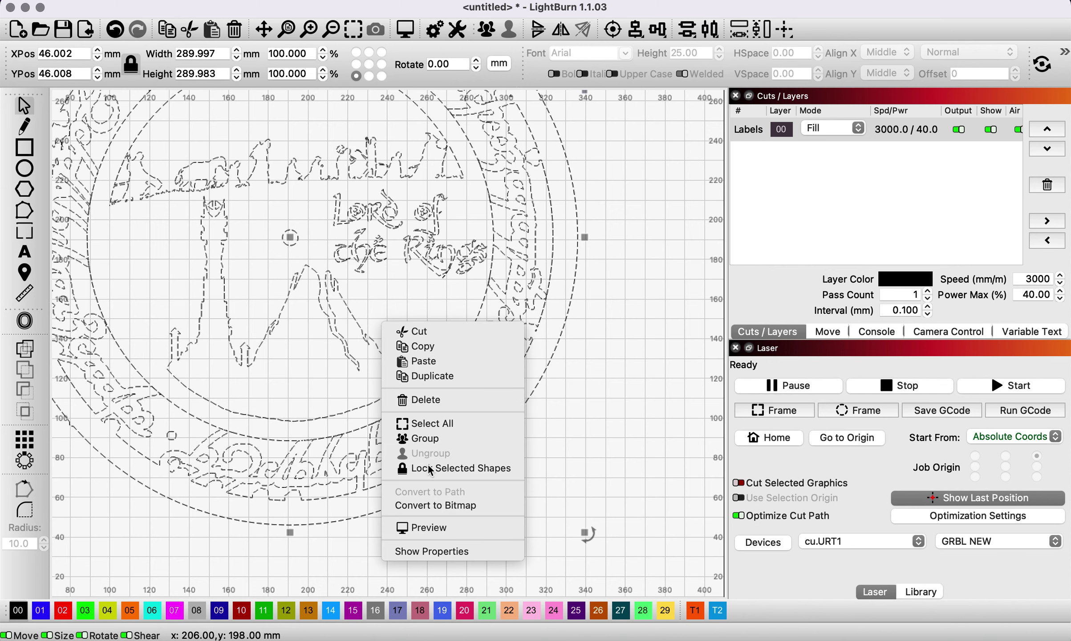
pyautogui.click(403, 439)
pyautogui.click(542, 463)
pyautogui.scroll(-2, 543, 465)
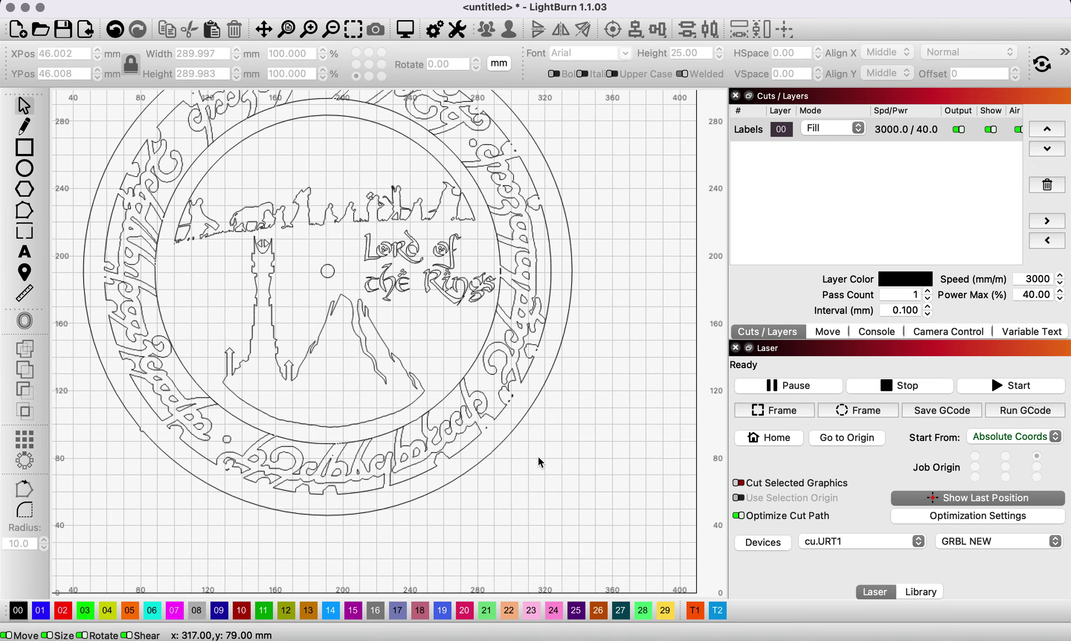
pyautogui.scroll(-1, 540, 448)
pyautogui.scroll(2, 240, 251)
pyautogui.scroll(-1, 242, 249)
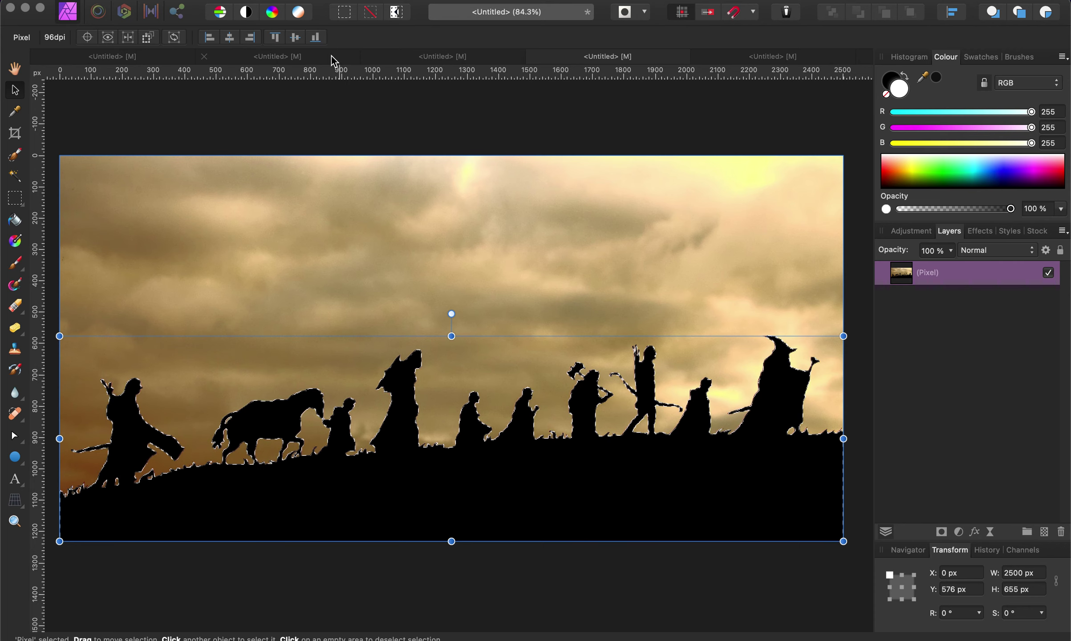
# Switch to the crowned mask document in Affinity Photo, clear its selection and export it to the Desktop as a best-quality JPEG named Sauron.
pyautogui.click(331, 56)
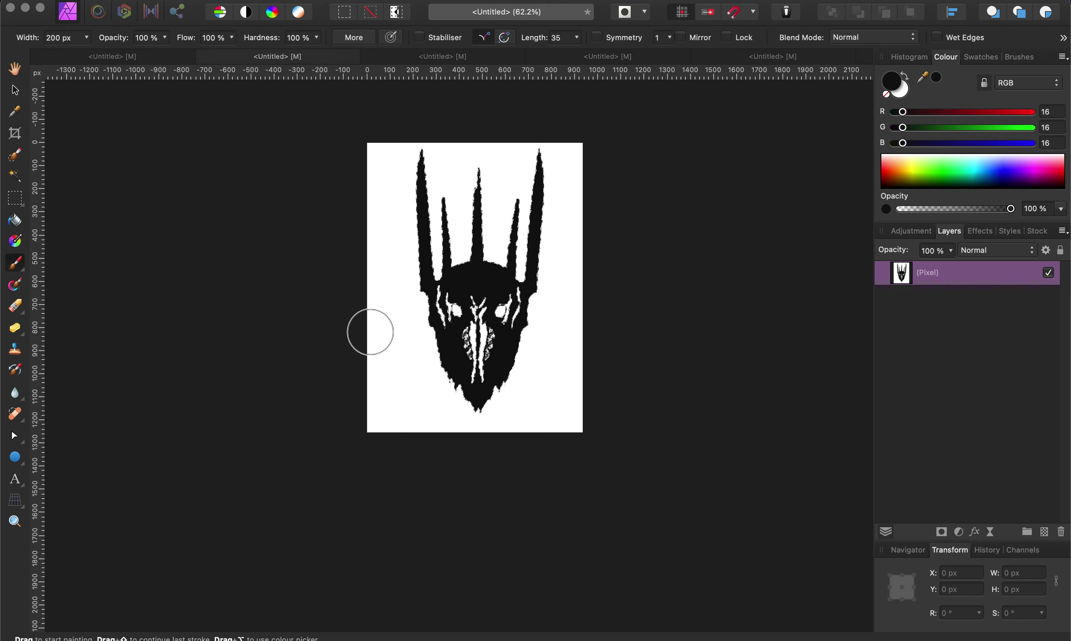
pyautogui.click(388, 329)
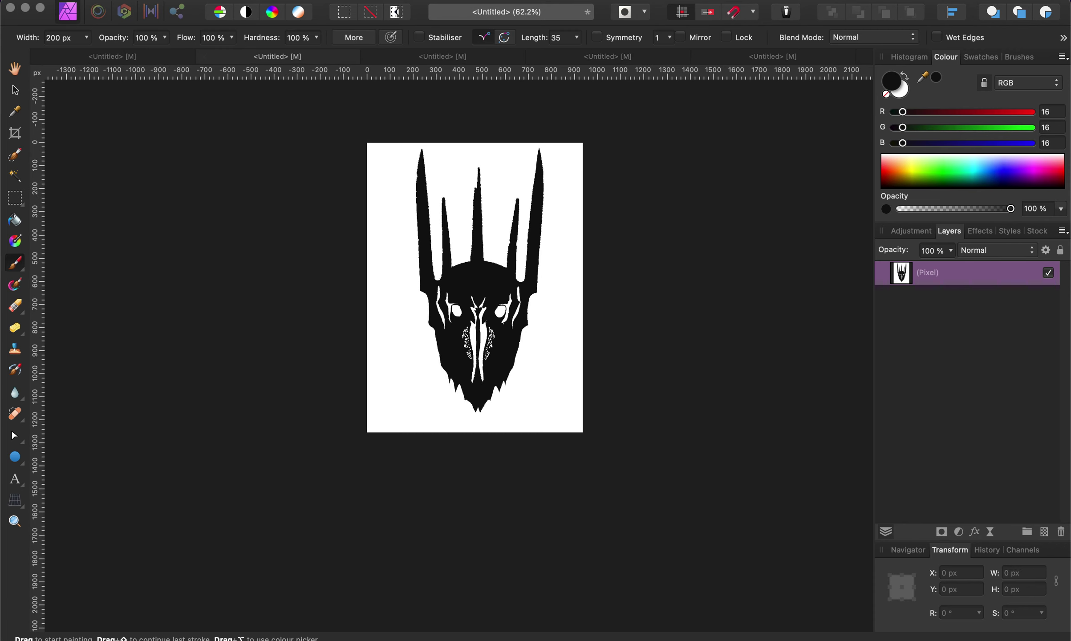
pyautogui.click(116, 5)
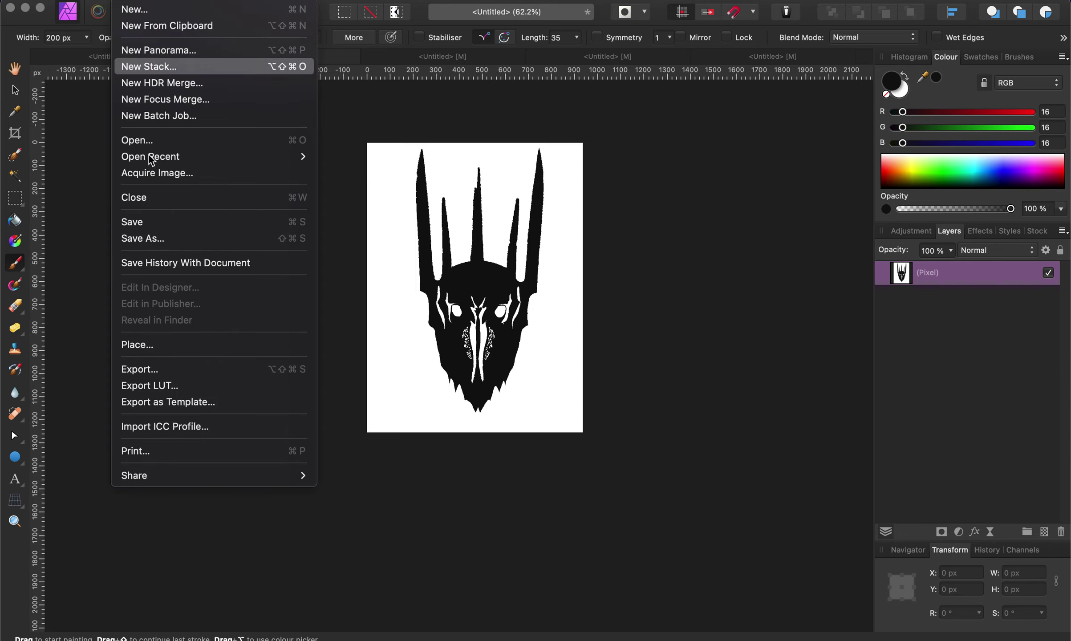
pyautogui.click(199, 363)
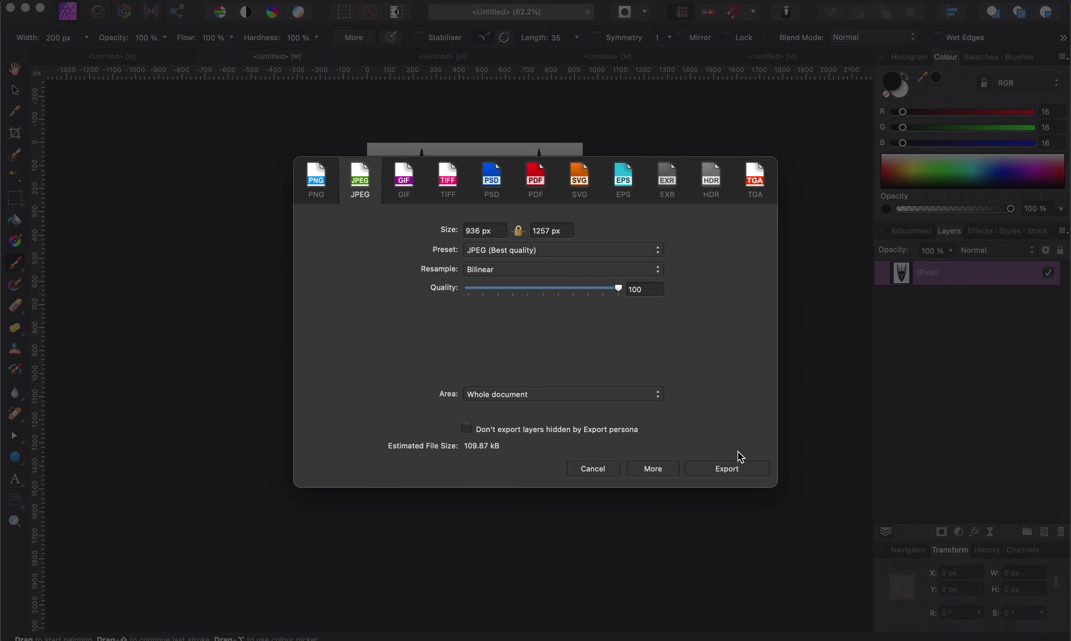
pyautogui.click(727, 468)
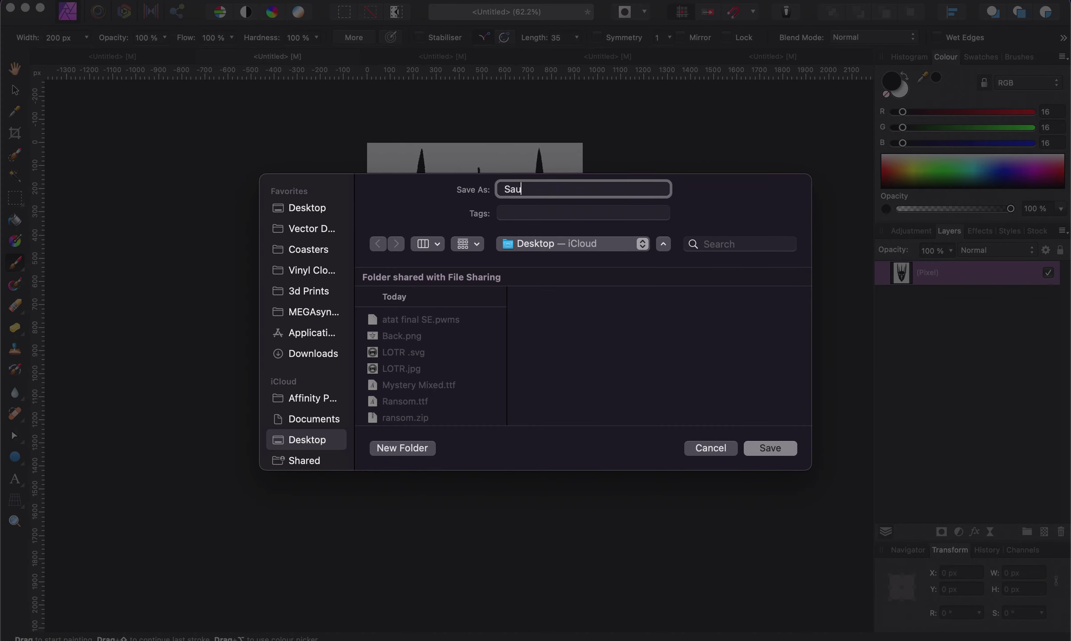
pyautogui.press('Return')
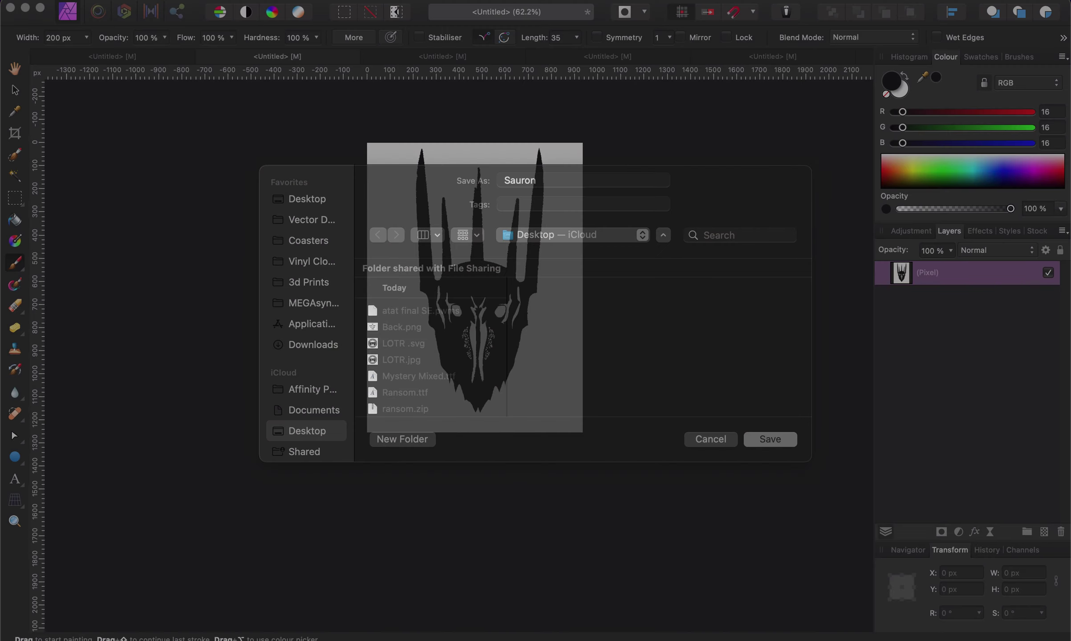
# Examine the outline, slits and eye details of the crowned mask at high magnification.
pyautogui.scroll(5, 413, 364)
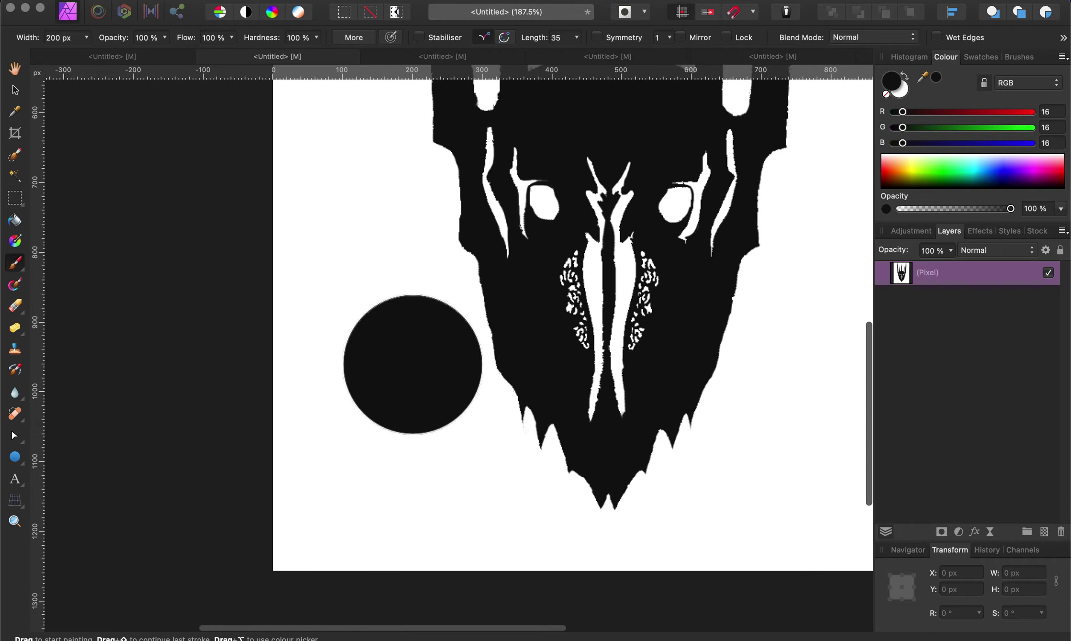
pyautogui.scroll(5, 391, 301)
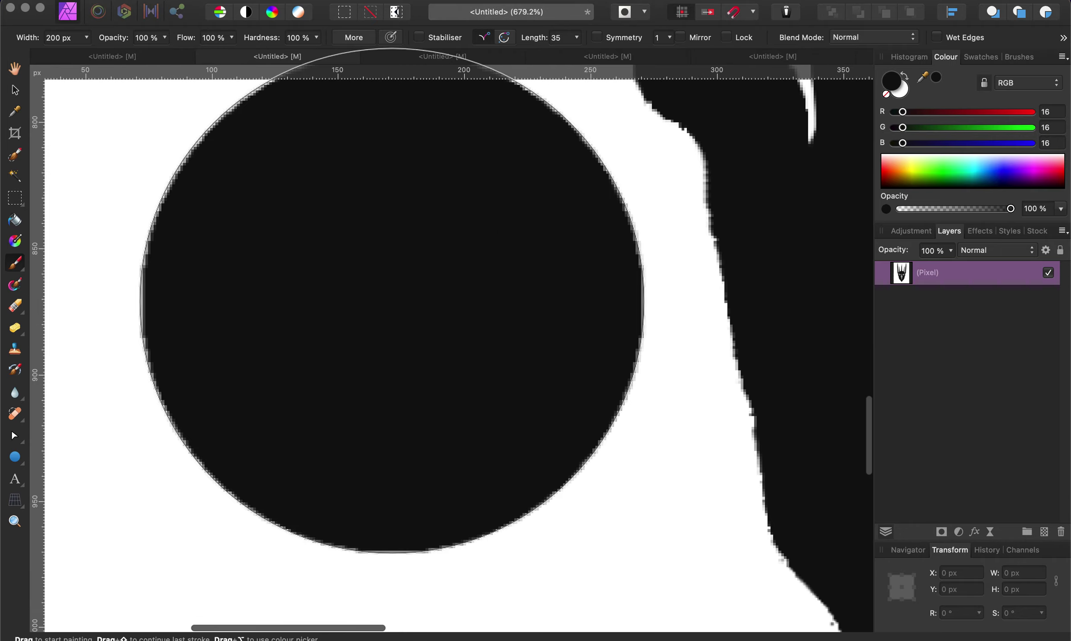
pyautogui.hscroll(-3, 521, 298)
pyautogui.scroll(2, 522, 299)
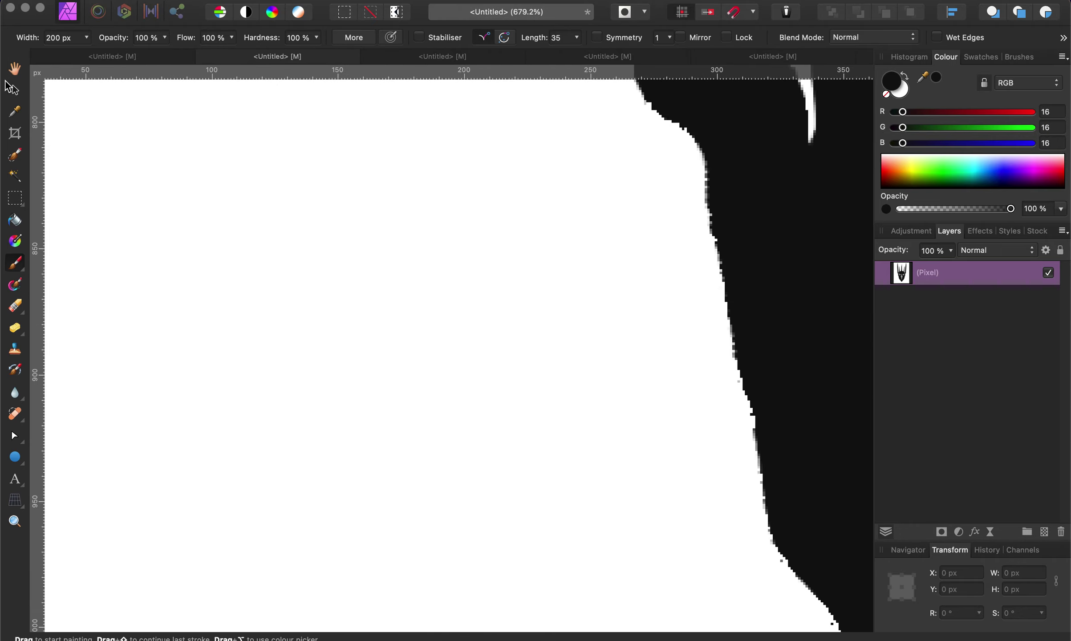
pyautogui.press('x')
pyautogui.click(15, 91)
pyautogui.scroll(5, 654, 196)
pyautogui.hscroll(2, 654, 197)
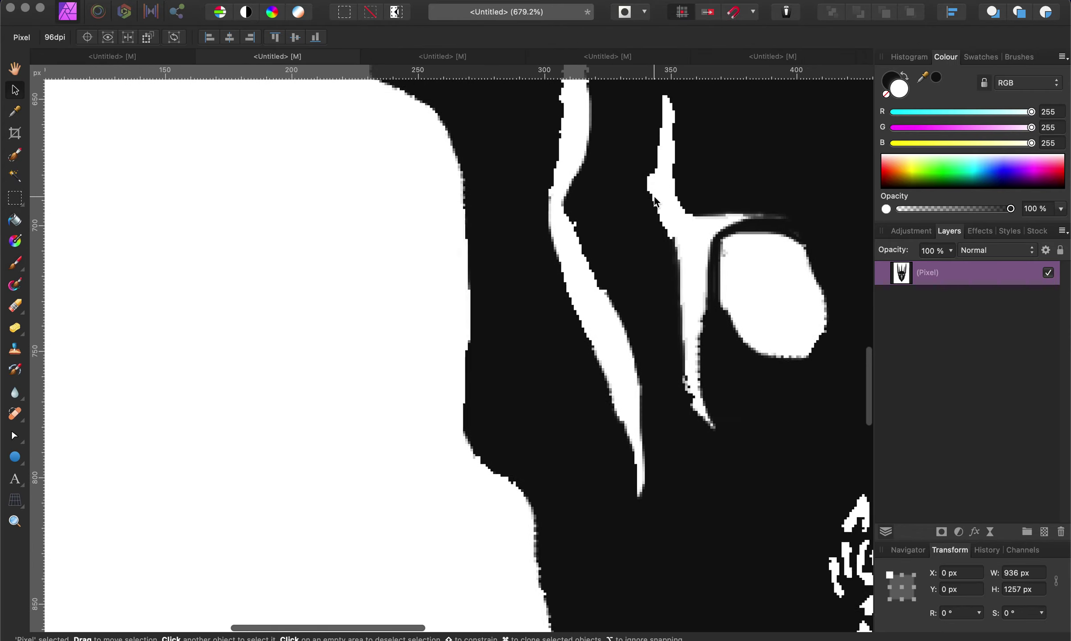
# Export the crowned mask to the Desktop as a best-quality JPEG named Sauron, replacing the existing file.
pyautogui.scroll(-10, 558, 249)
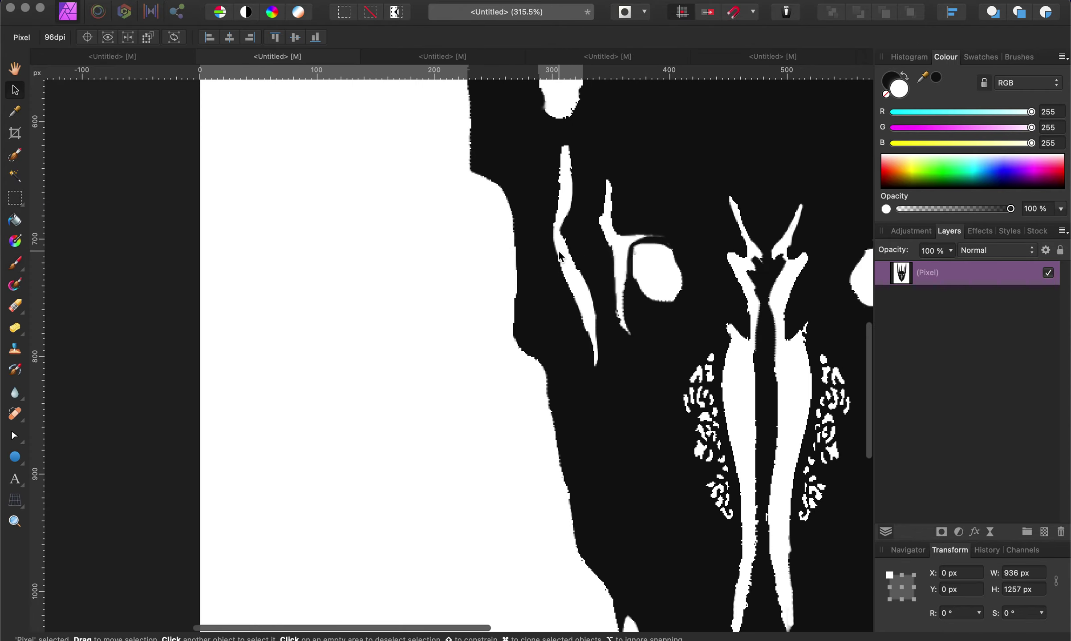
pyautogui.scroll(-3, 559, 251)
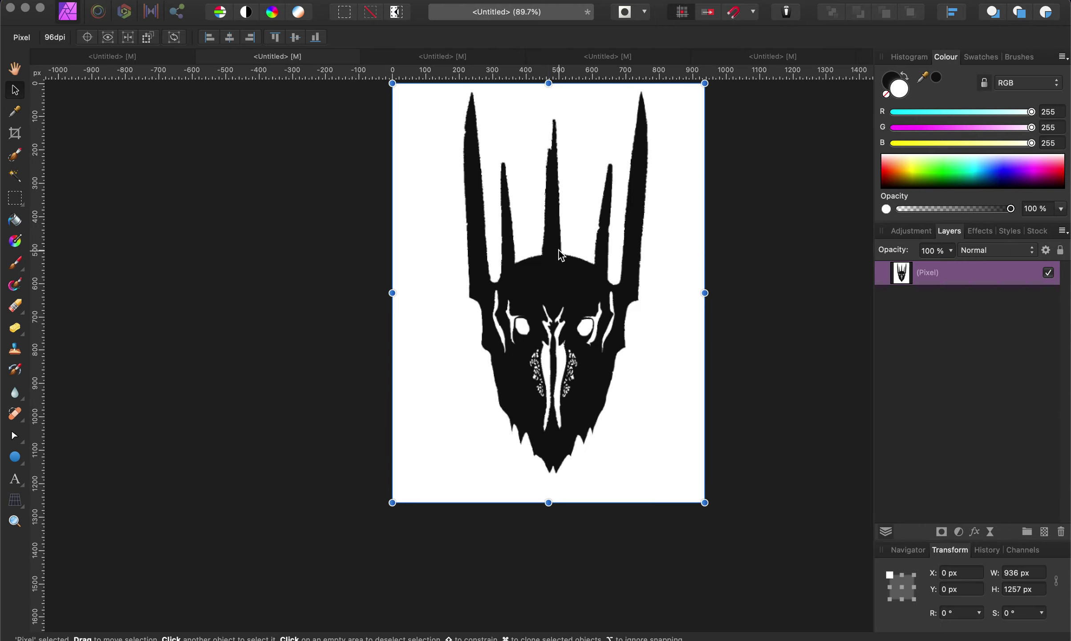
pyautogui.click(129, 6)
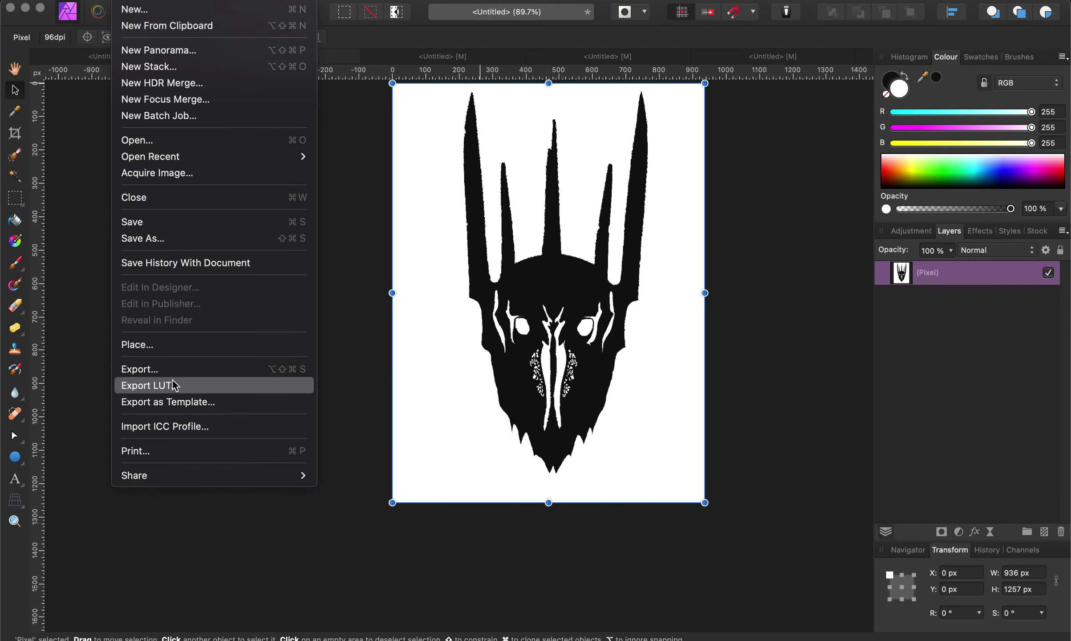
pyautogui.click(145, 369)
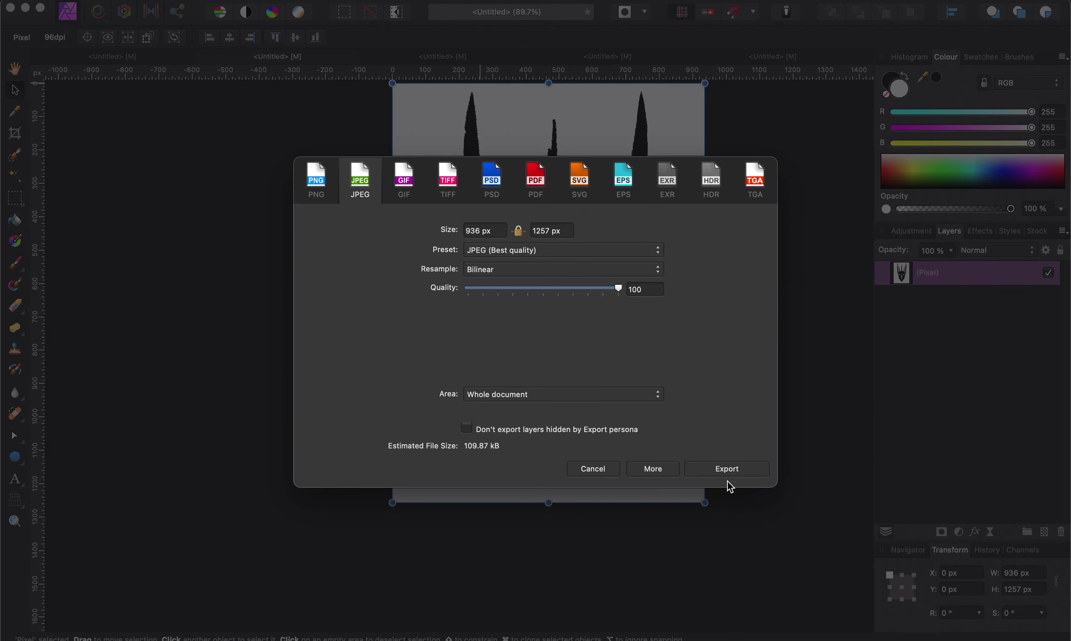
pyautogui.click(733, 471)
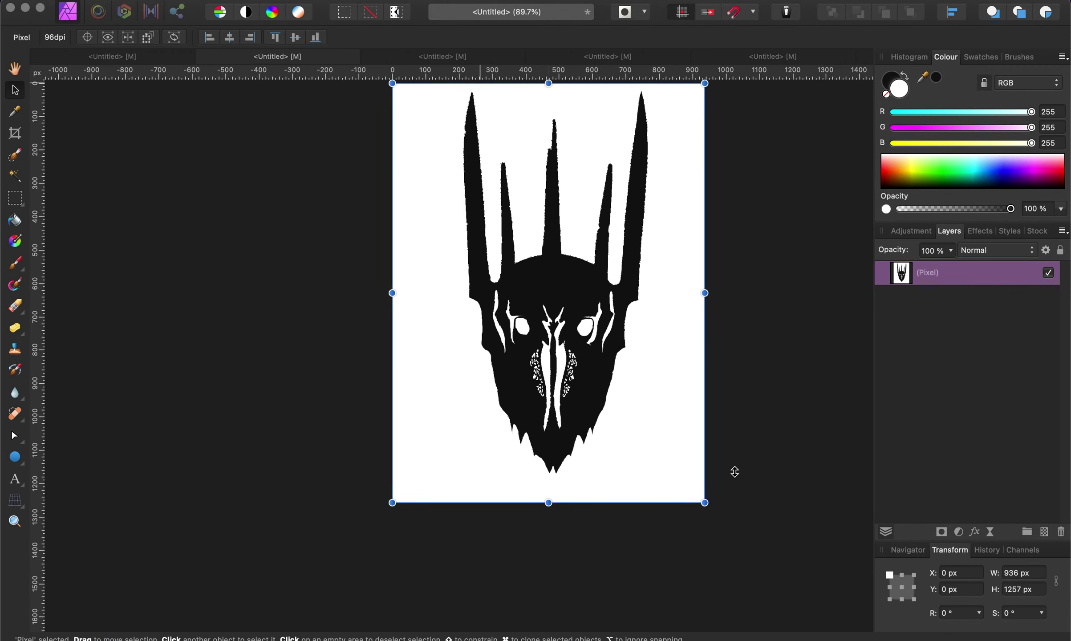
pyautogui.write('Sauron')
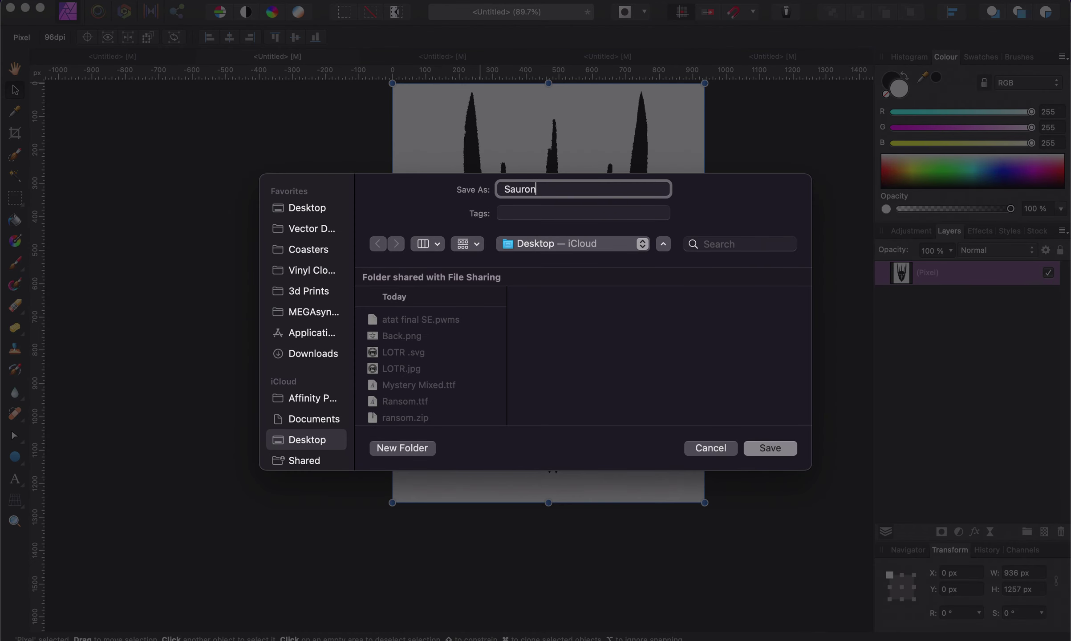
pyautogui.press('Return')
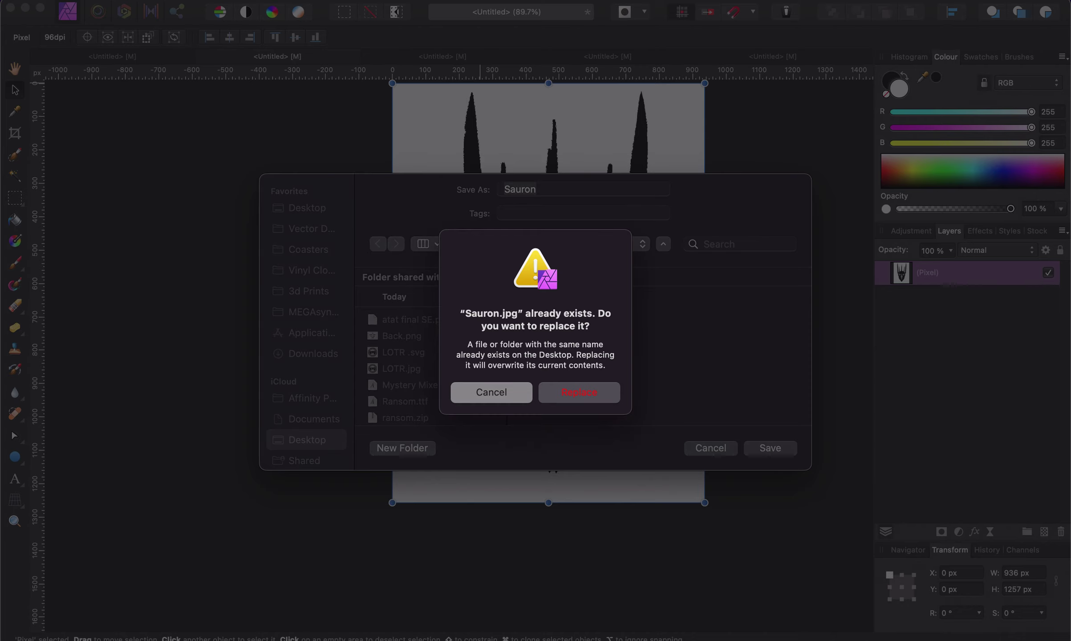
pyautogui.click(579, 392)
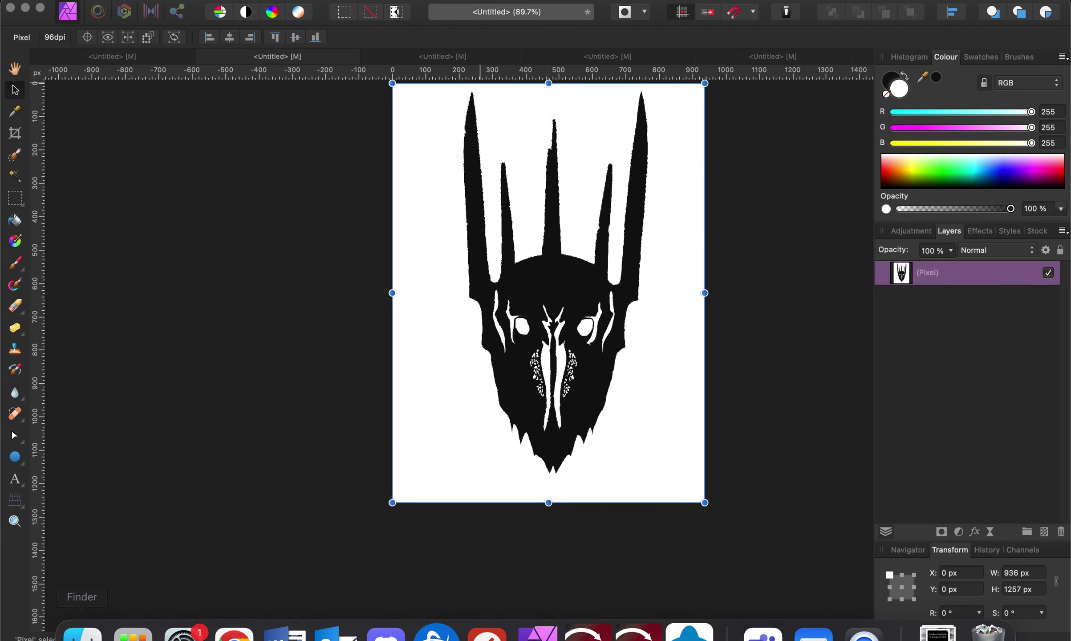
# Open Sauron.jpg from the Desktop in Image Vectorizer, vectorize it and enlarge the window to compare both versions.
pyautogui.click(77, 623)
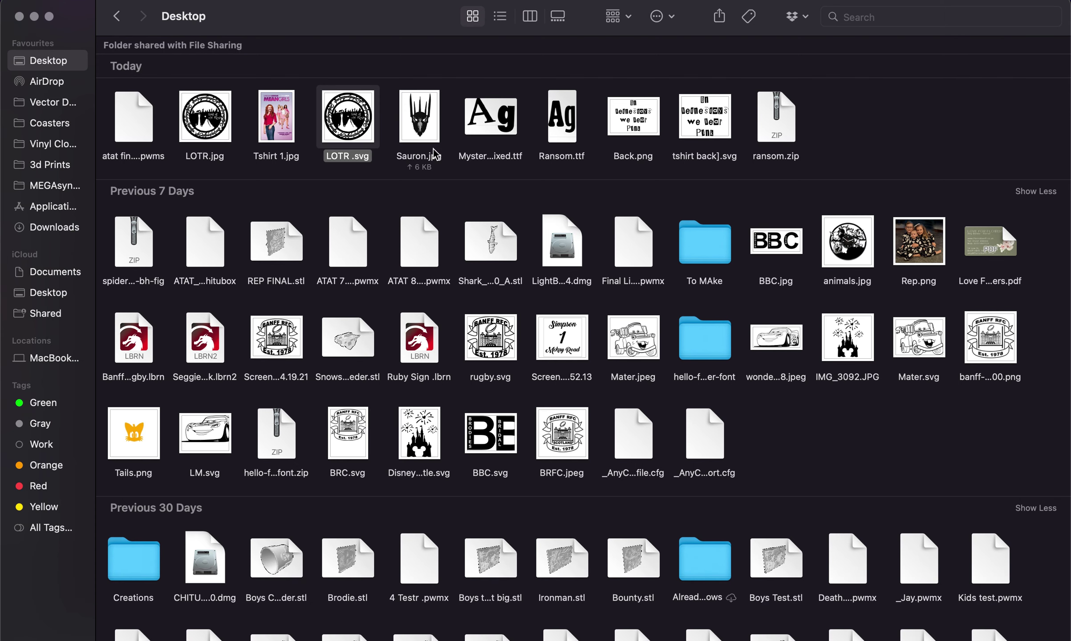
pyautogui.rightClick(425, 133)
pyautogui.moveTo(496, 155)
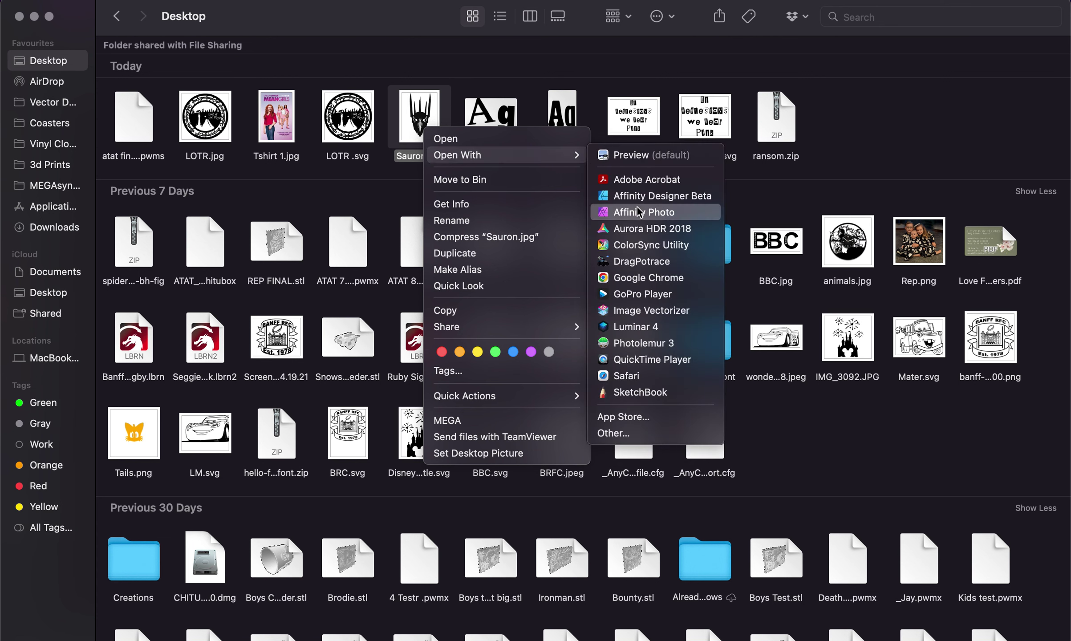
pyautogui.click(645, 310)
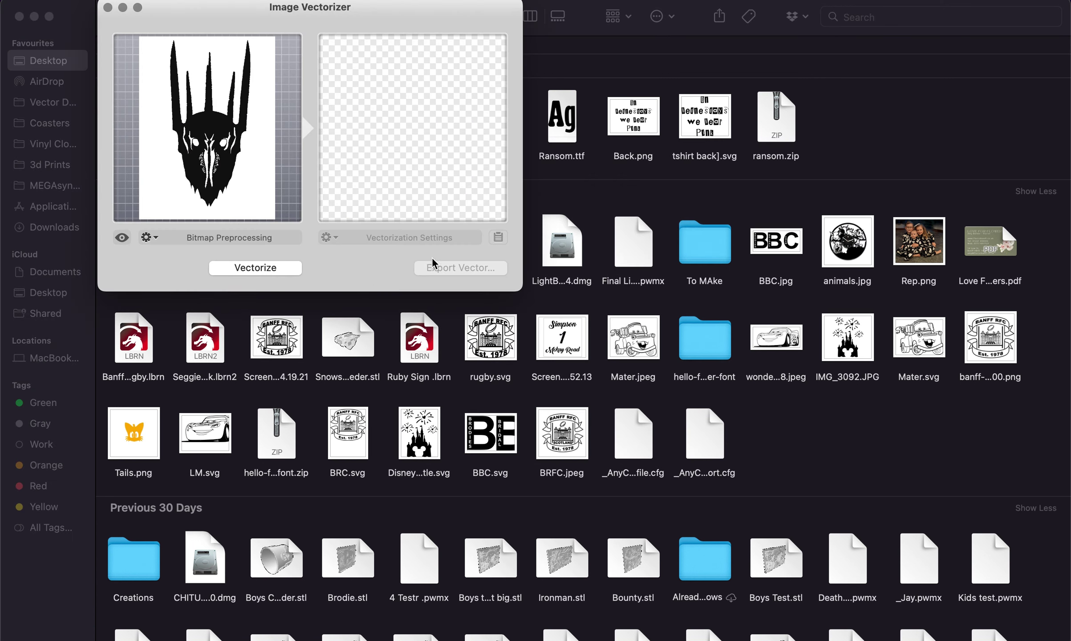
pyautogui.click(266, 272)
pyautogui.moveTo(524, 289); pyautogui.dragTo(981, 636)
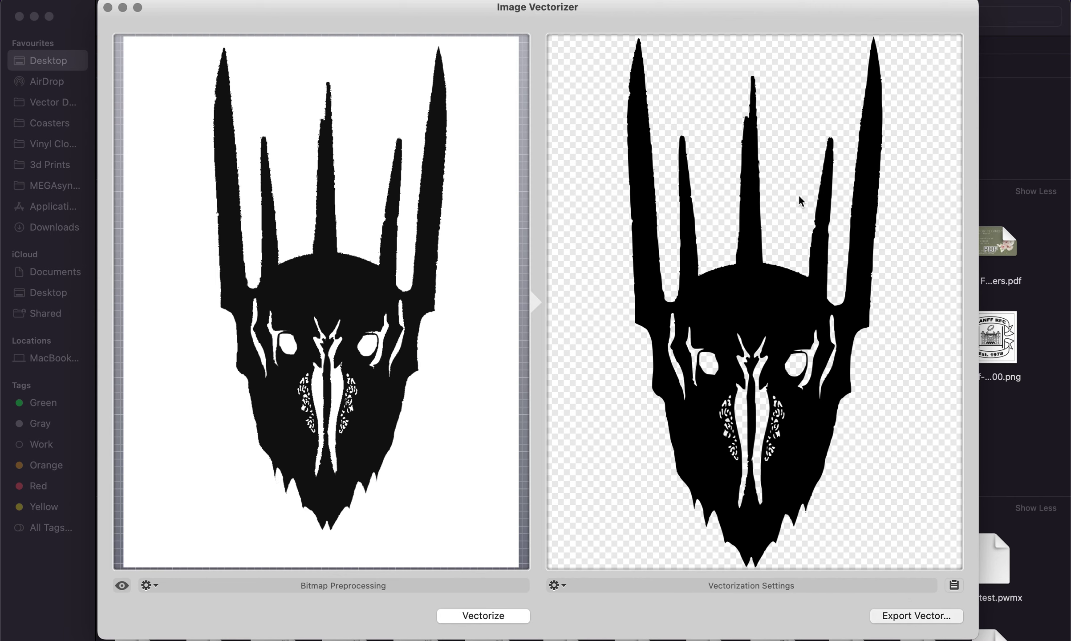
# Export the vectorized mask to the Desktop as a Scalable Vector Graphics file named Sauron.
pyautogui.click(928, 617)
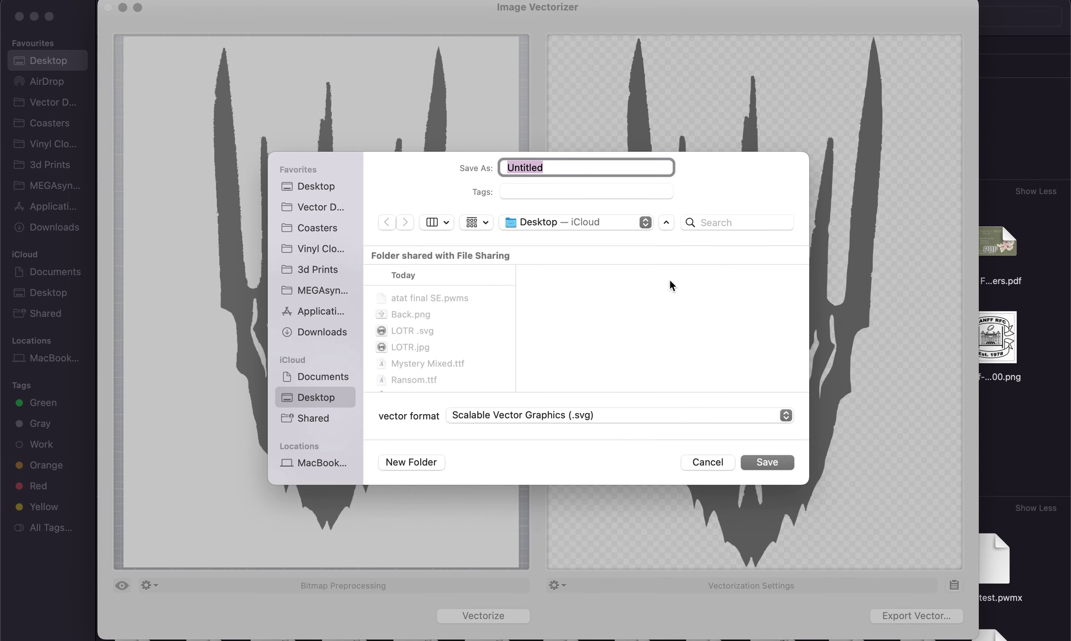
pyautogui.write('Sauron')
pyautogui.press('Return')
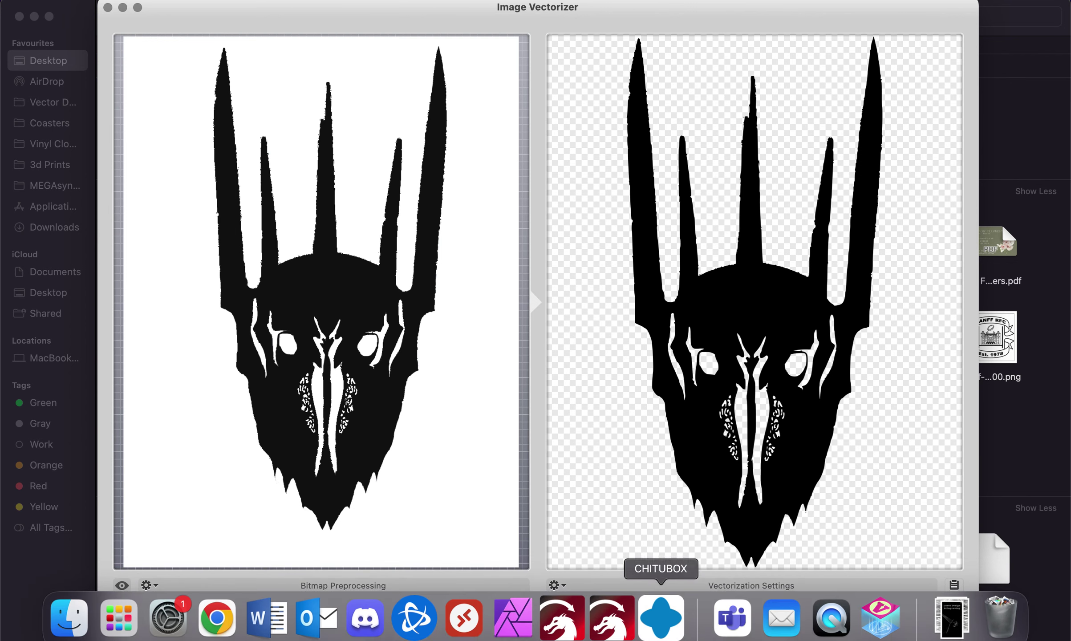
# Switch to LightBurn, decline the update to version 1.1.04 and import Sauron.svg from the Desktop.
pyautogui.click(562, 614)
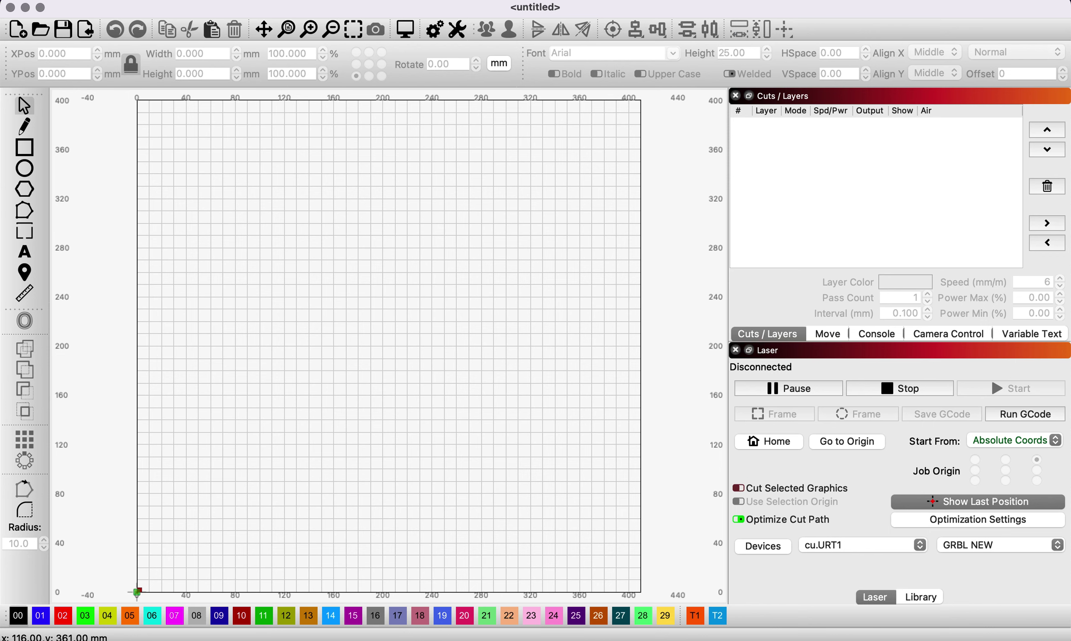
pyautogui.press('super+o')
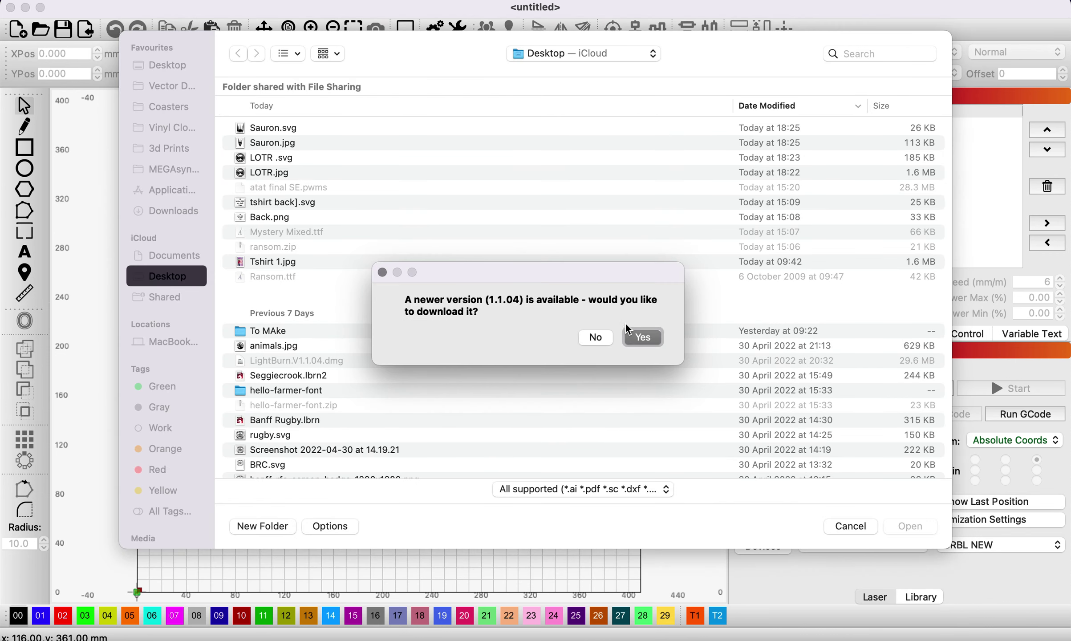
pyautogui.click(608, 337)
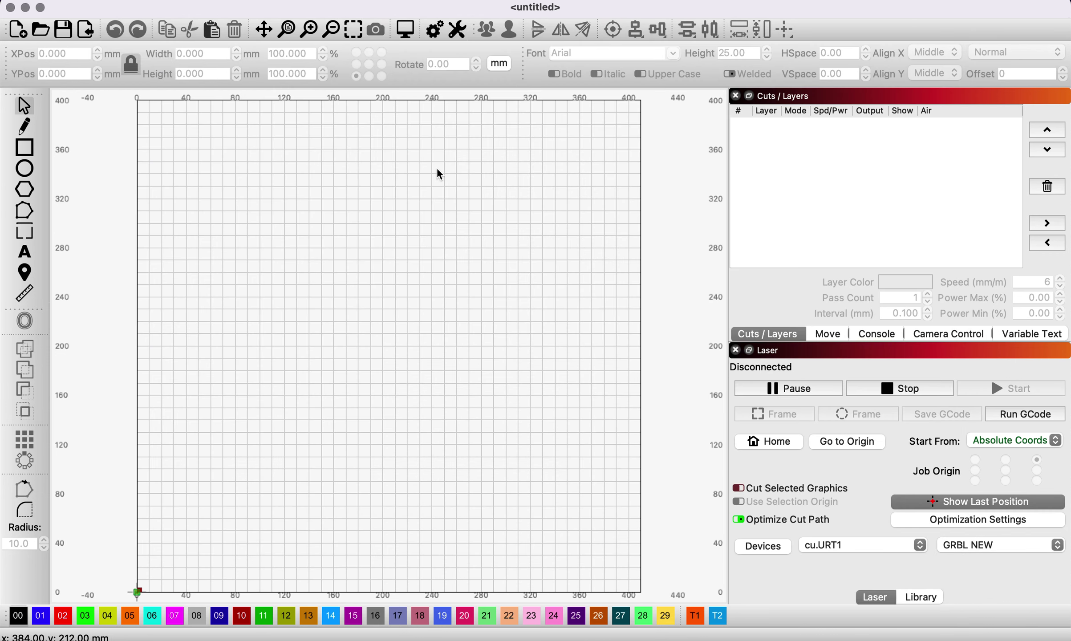
pyautogui.click(85, 31)
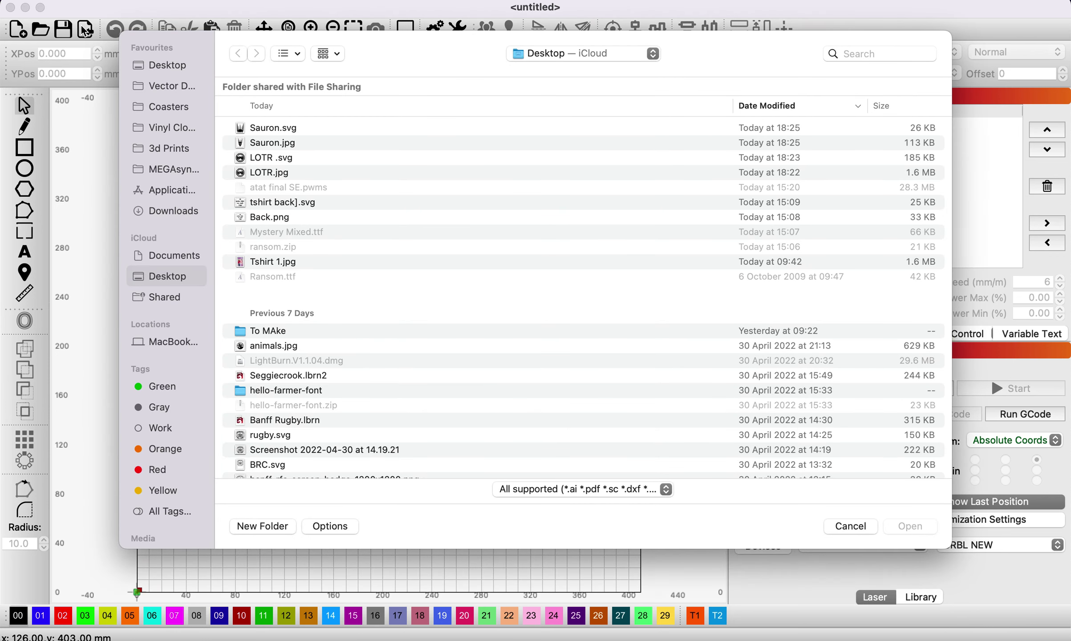
pyautogui.click(276, 129)
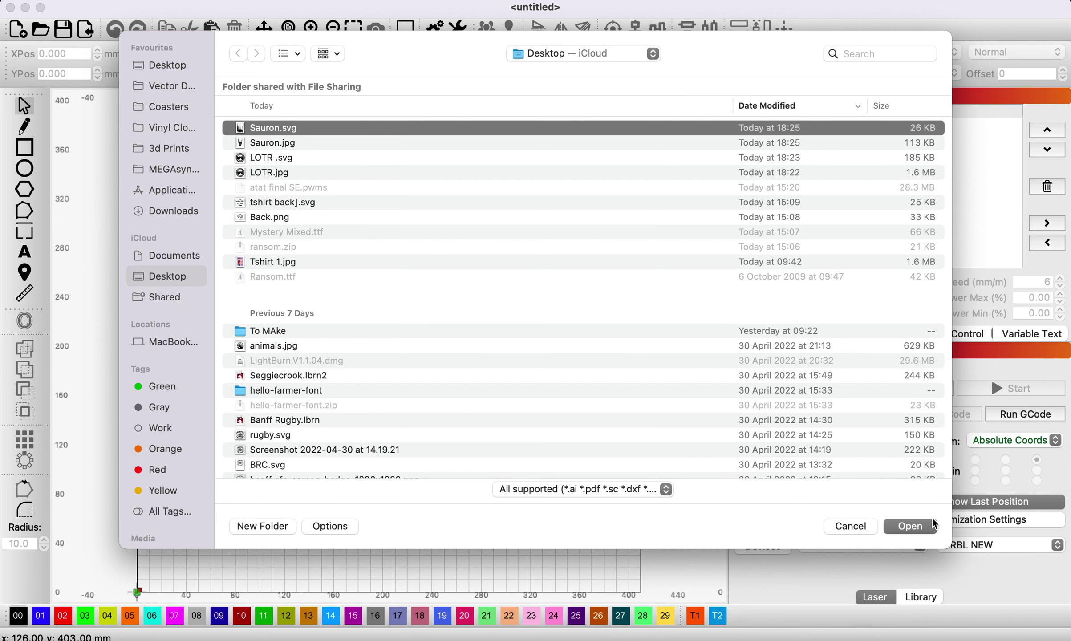
pyautogui.click(910, 526)
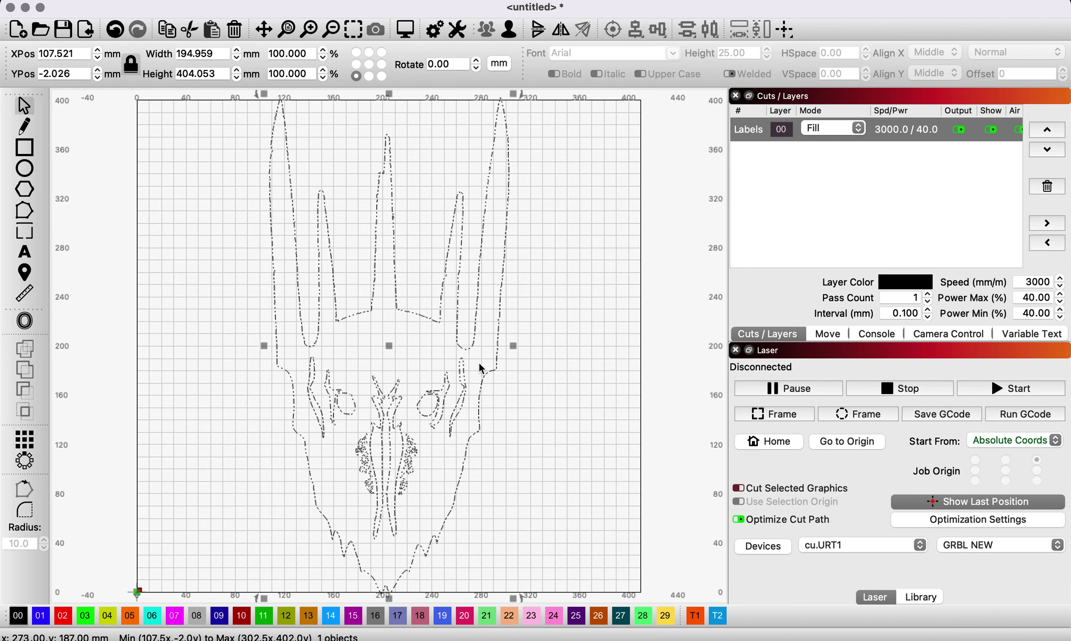
# Reduce the imported mask proportionally to a height of 386.053 mm and move it up fully inside the work area.
pyautogui.click(509, 408)
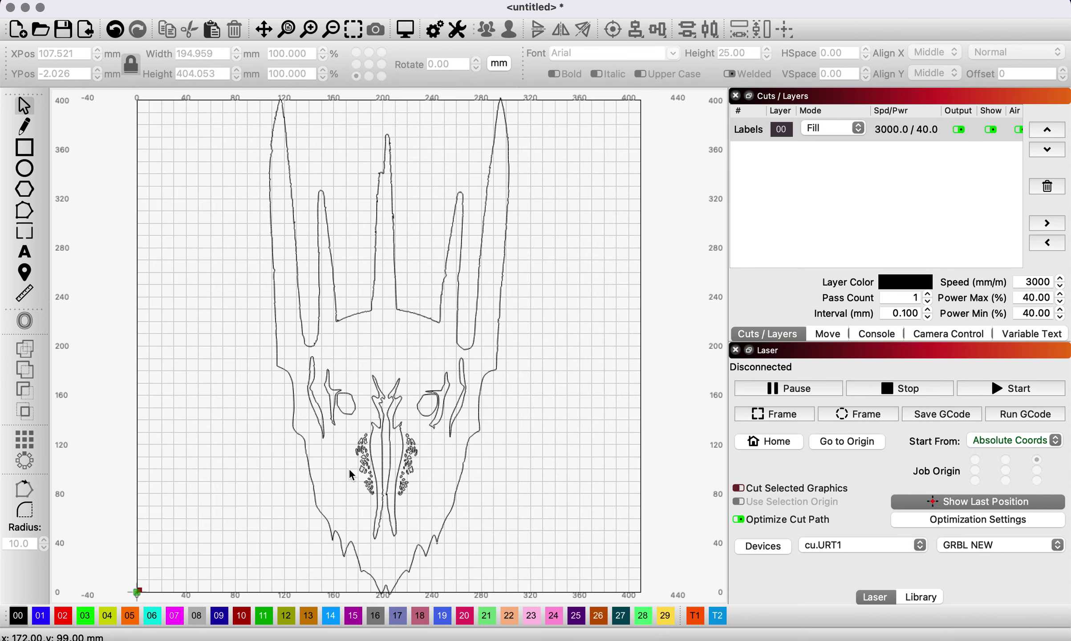
pyautogui.scroll(8, 351, 471)
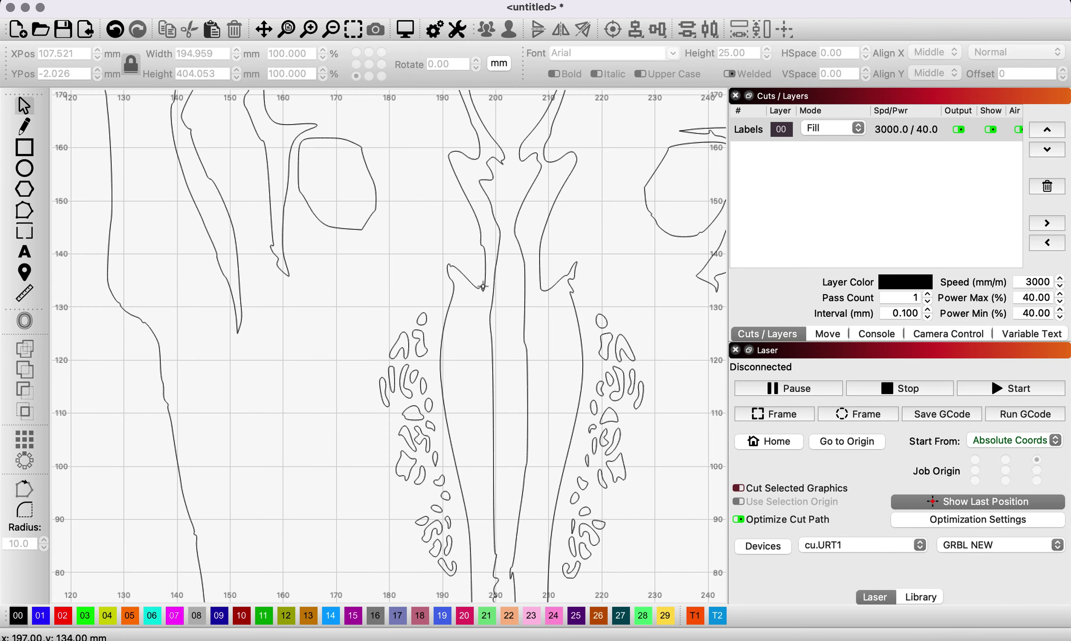
pyautogui.scroll(-6, 422, 255)
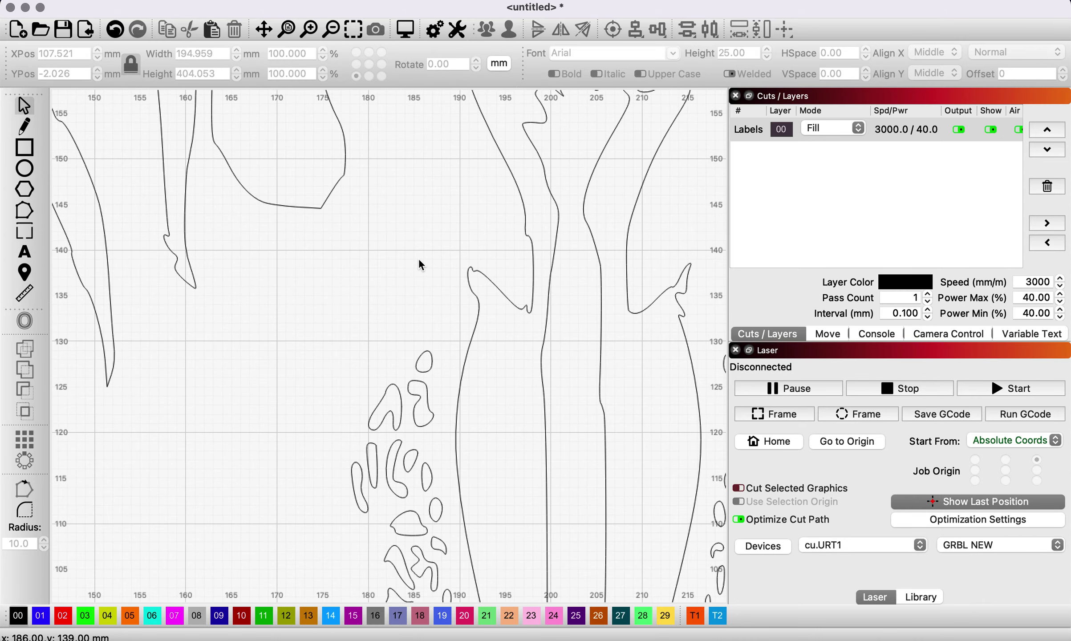
pyautogui.scroll(-4, 542, 276)
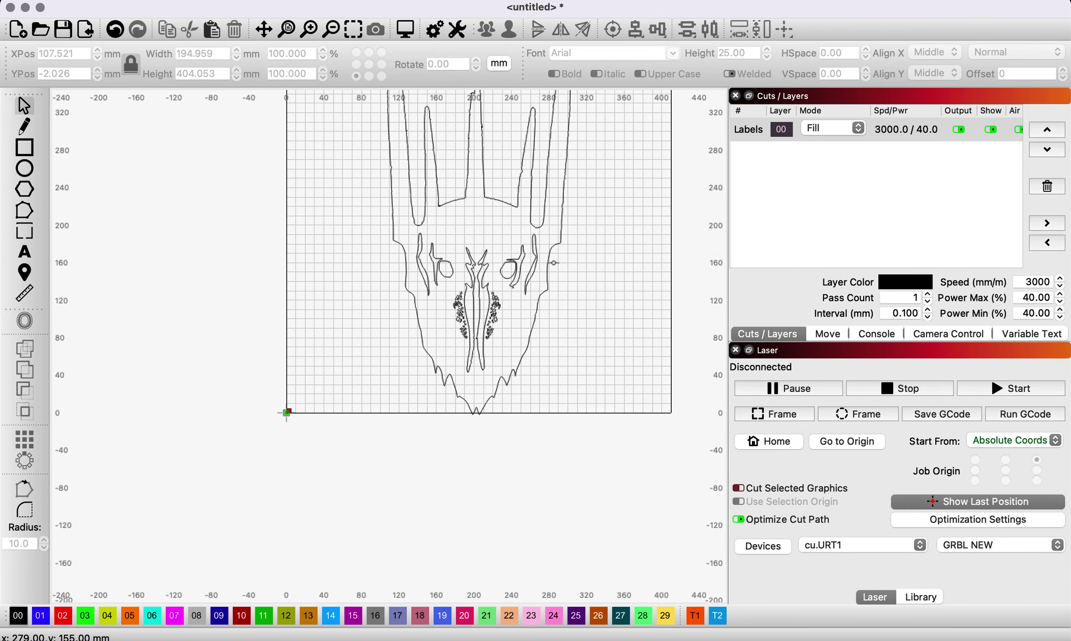
pyautogui.scroll(-3, 554, 263)
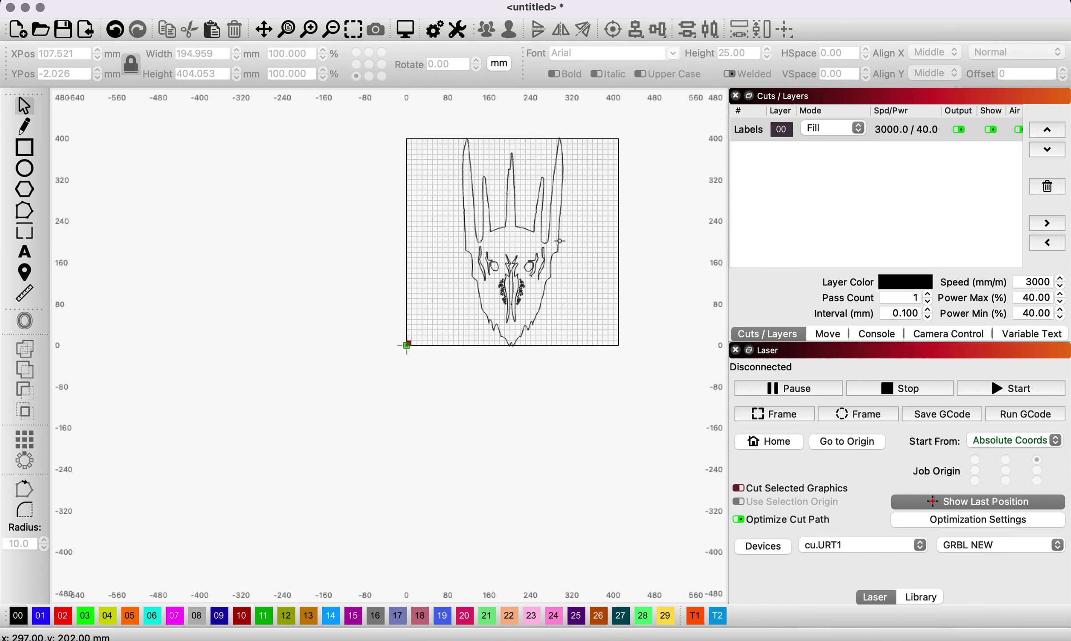
pyautogui.click(559, 240)
pyautogui.click(237, 78)
pyautogui.click(237, 79)
pyautogui.click(236, 79)
pyautogui.click(237, 79)
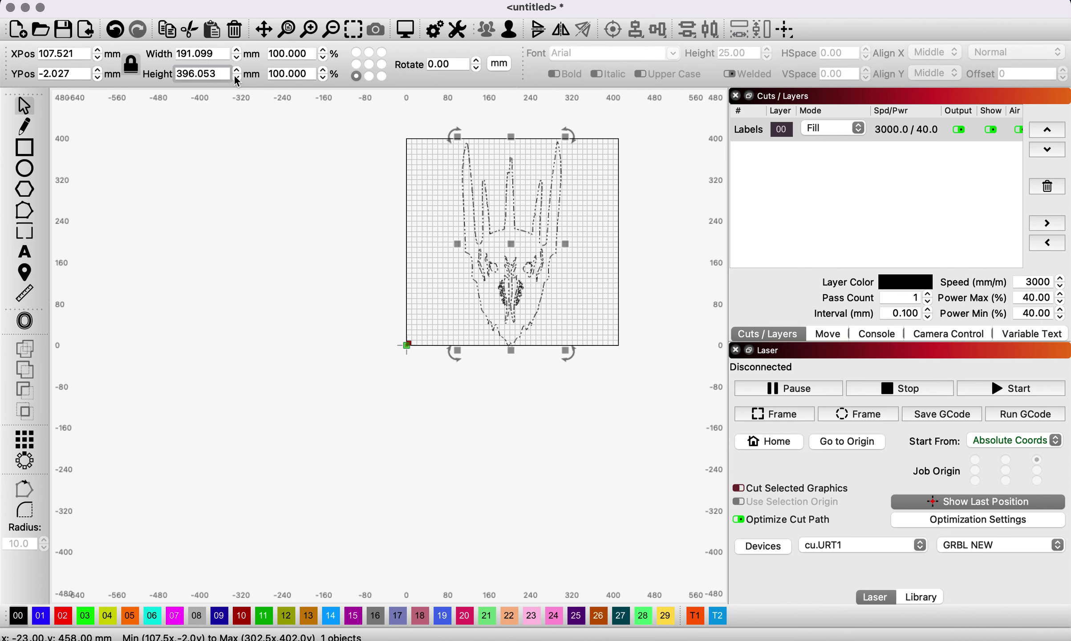
pyautogui.click(236, 79)
pyautogui.click(237, 79)
pyautogui.click(236, 79)
pyautogui.moveTo(510, 247); pyautogui.dragTo(510, 241)
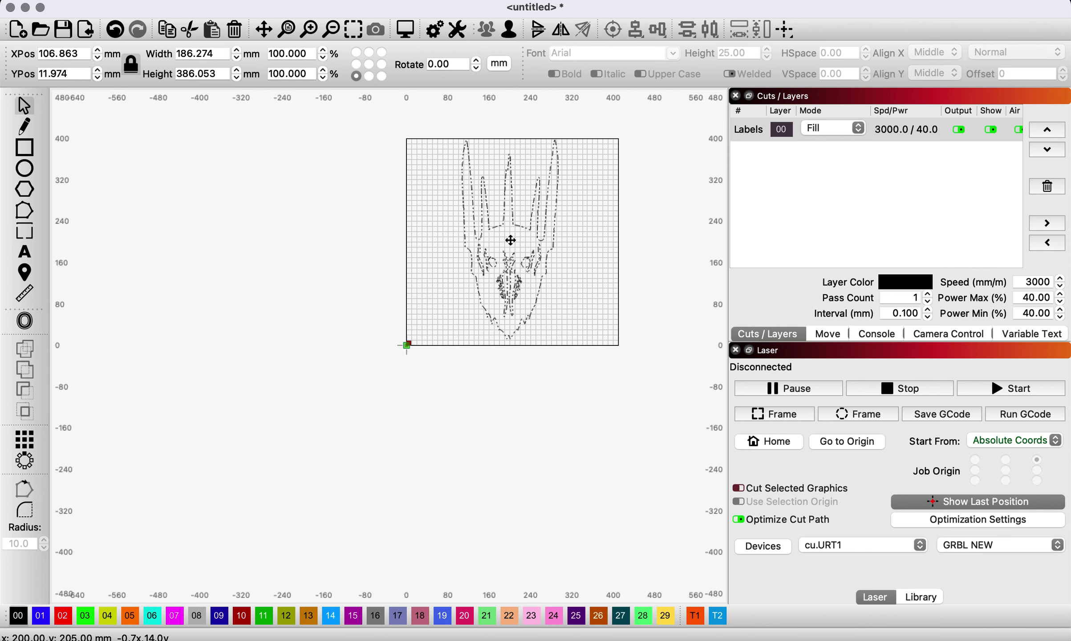
# Preview the filled mask job and examine the eyes, nose slits and small cheek perforations up close.
pyautogui.rightClick(510, 241)
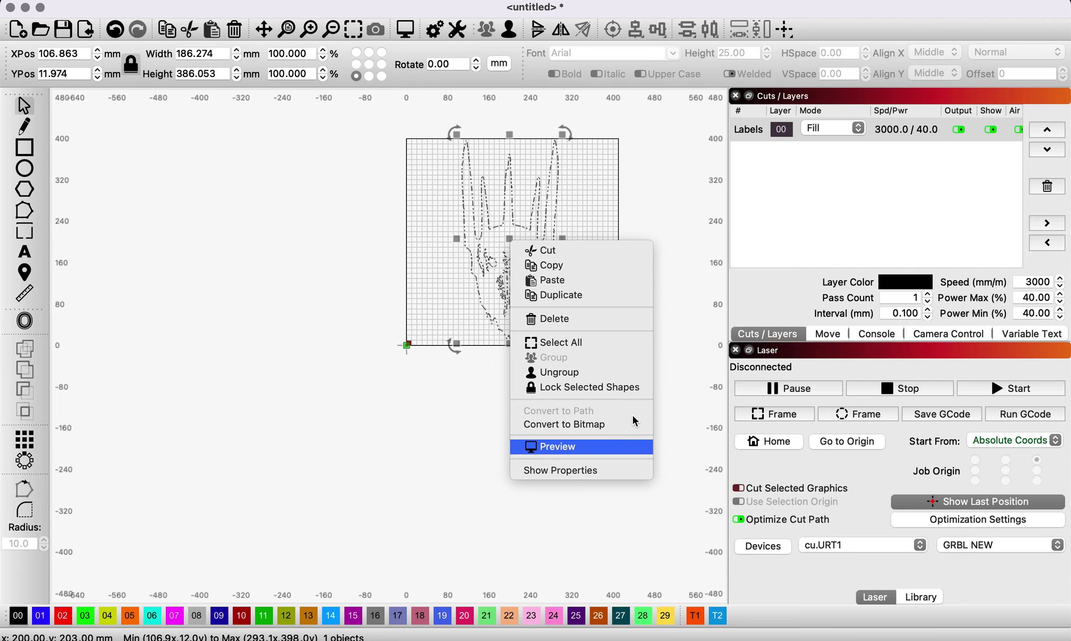
pyautogui.click(616, 445)
pyautogui.scroll(10, 574, 377)
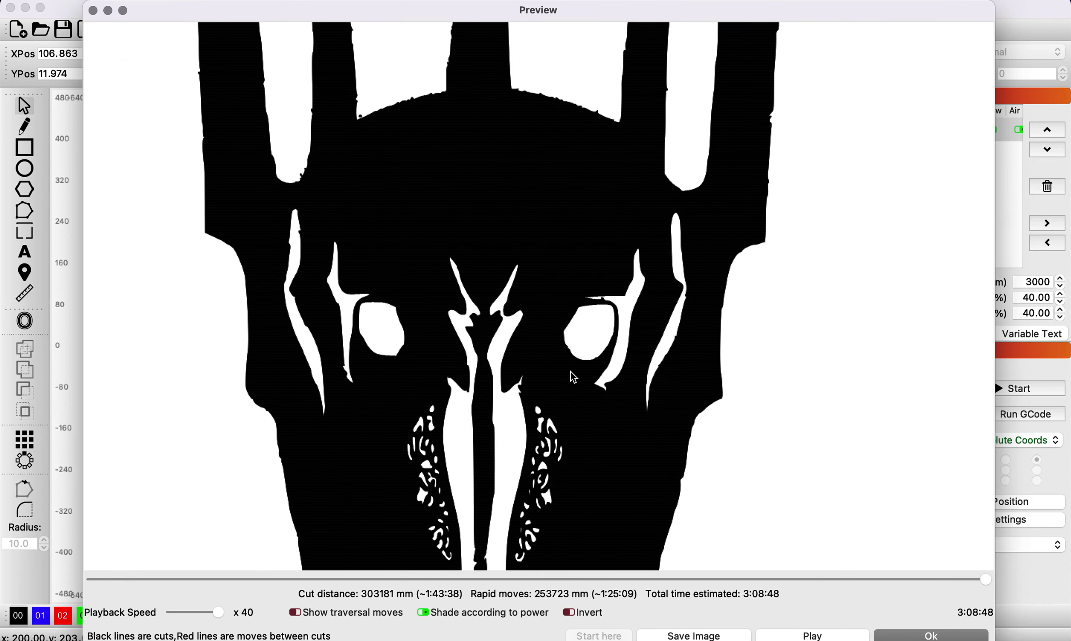
pyautogui.scroll(-12, 573, 378)
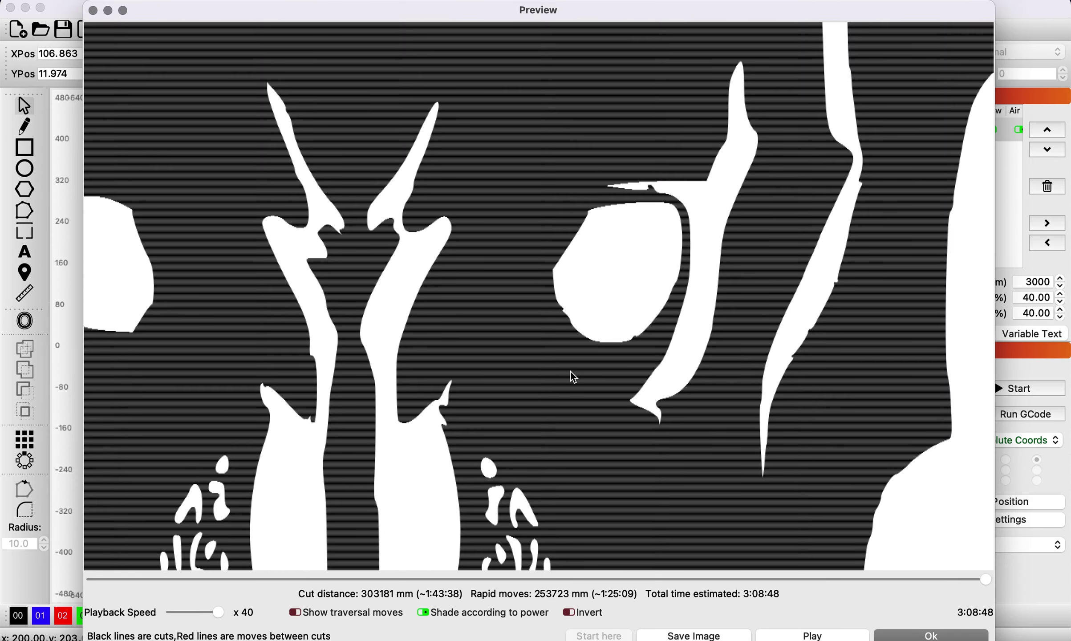
pyautogui.scroll(10, 573, 377)
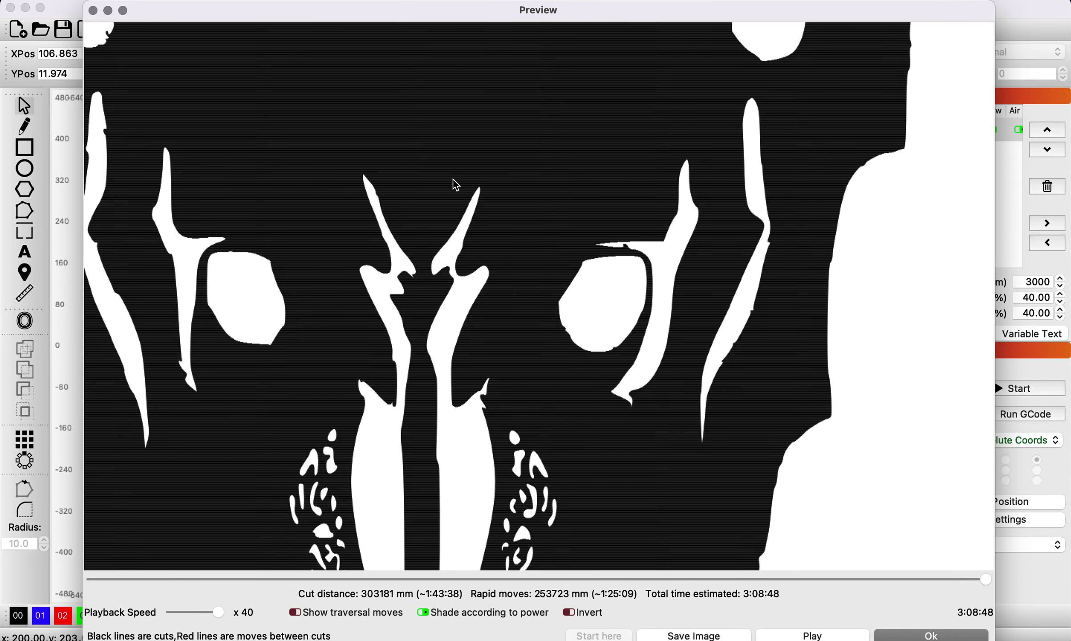
pyautogui.scroll(-10, 424, 147)
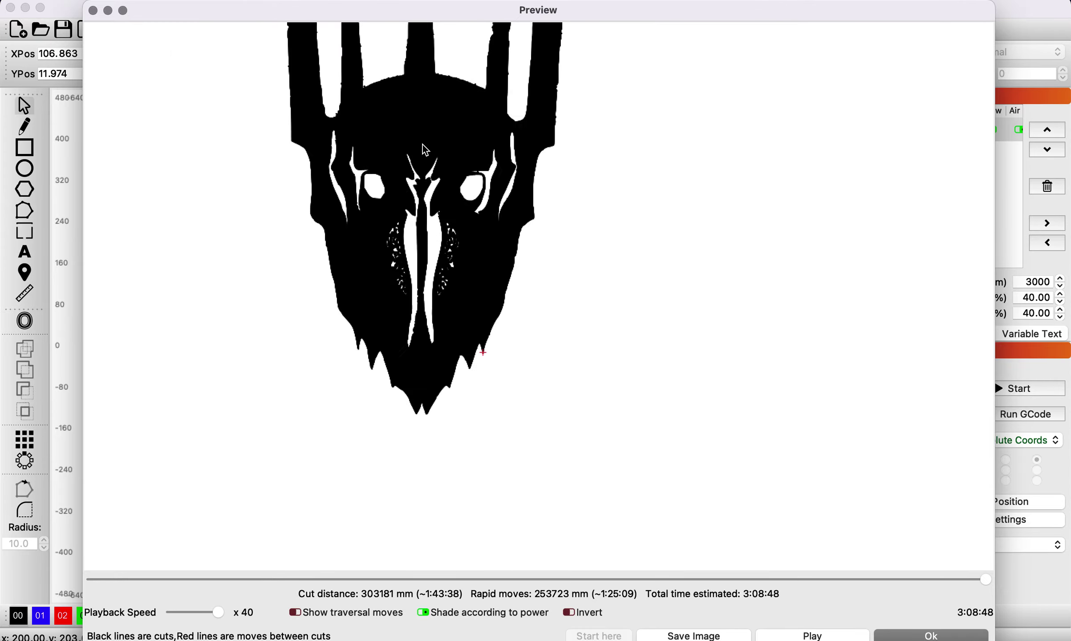
pyautogui.scroll(10, 425, 151)
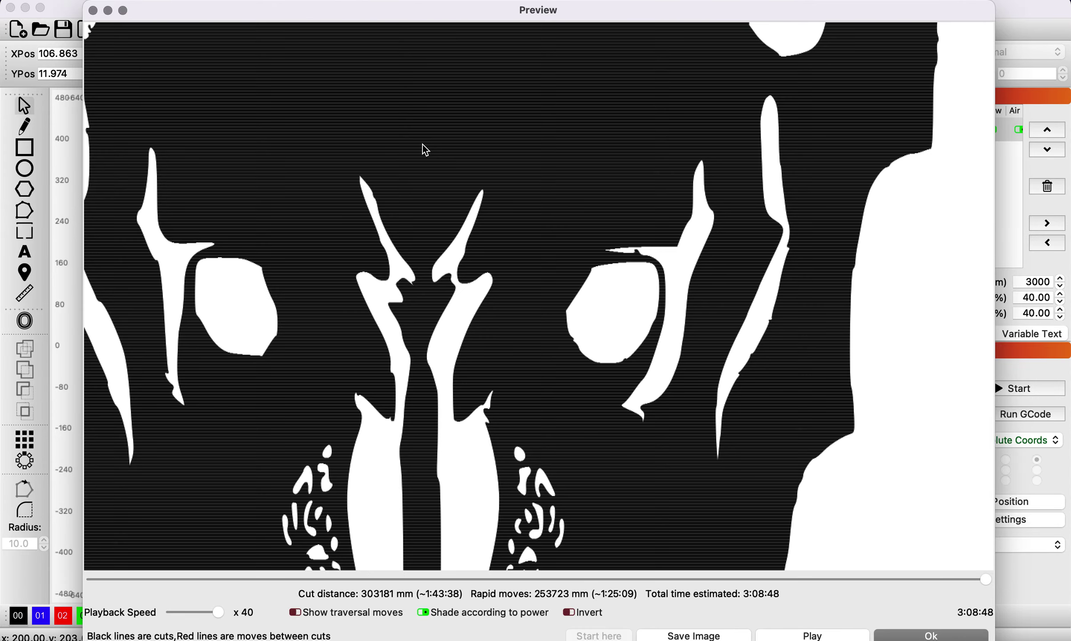
pyautogui.scroll(-5, 425, 150)
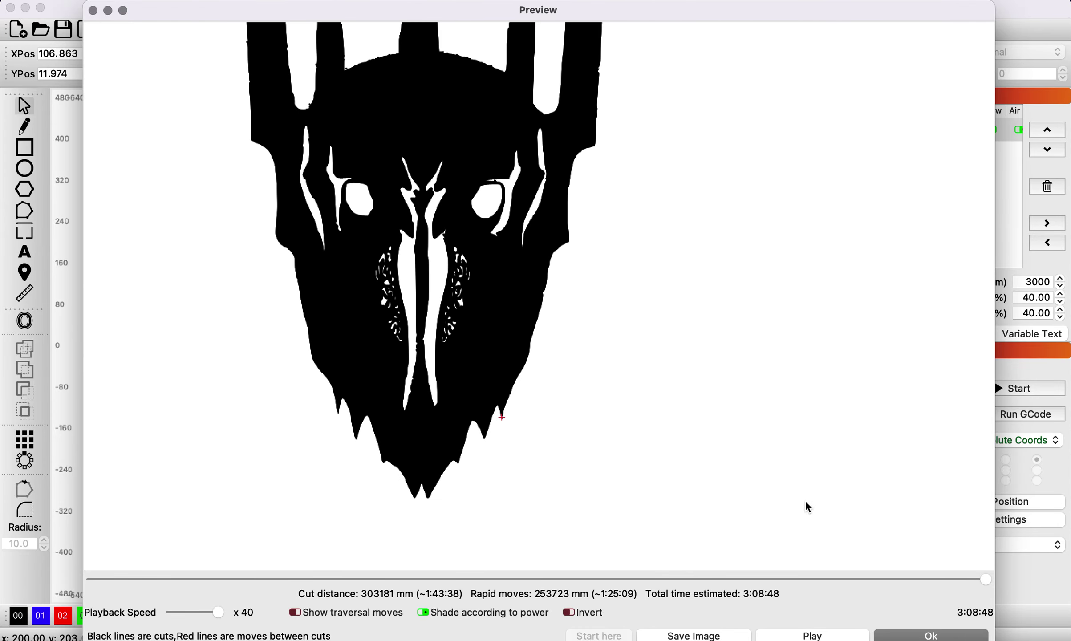
pyautogui.click(978, 635)
pyautogui.scroll(8, 542, 297)
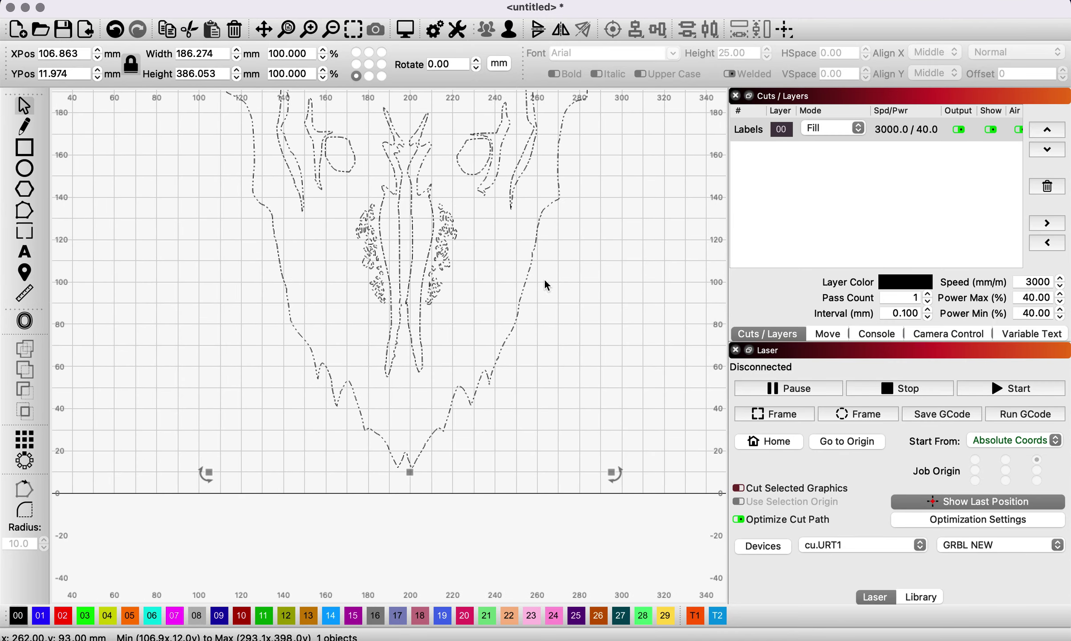
# Delete the imported vector mask from the workspace.
pyautogui.scroll(3, 513, 319)
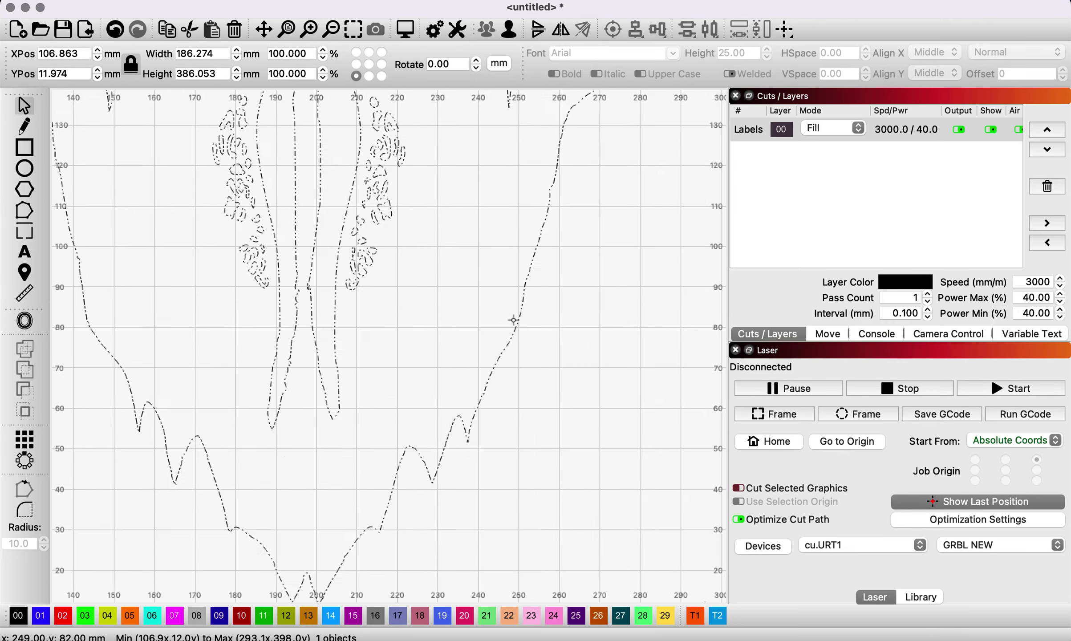
pyautogui.scroll(-10, 513, 320)
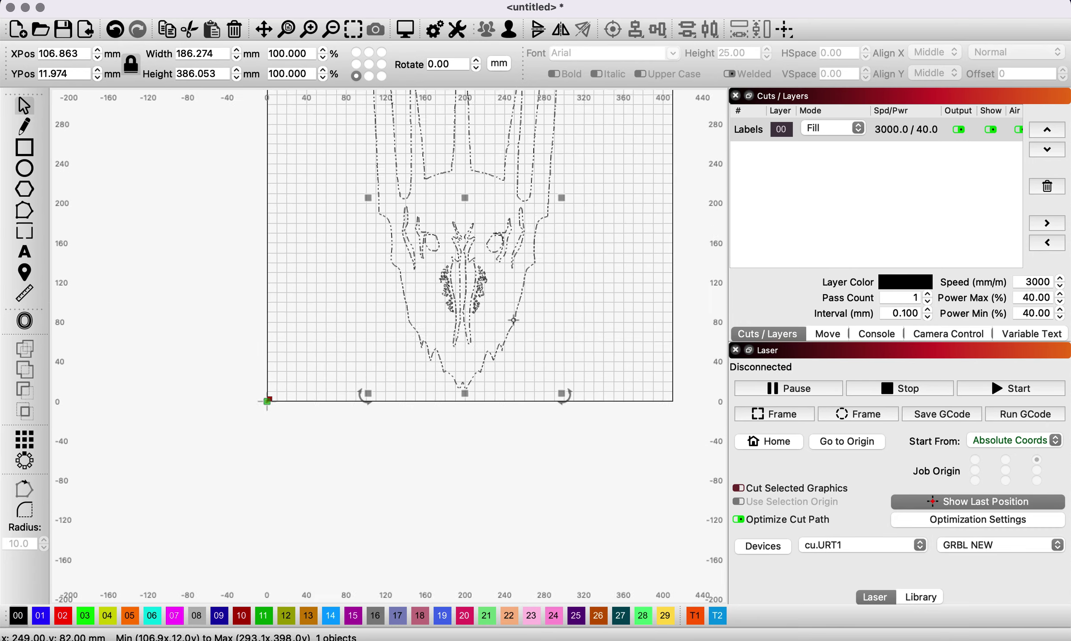
pyautogui.scroll(-1, 513, 320)
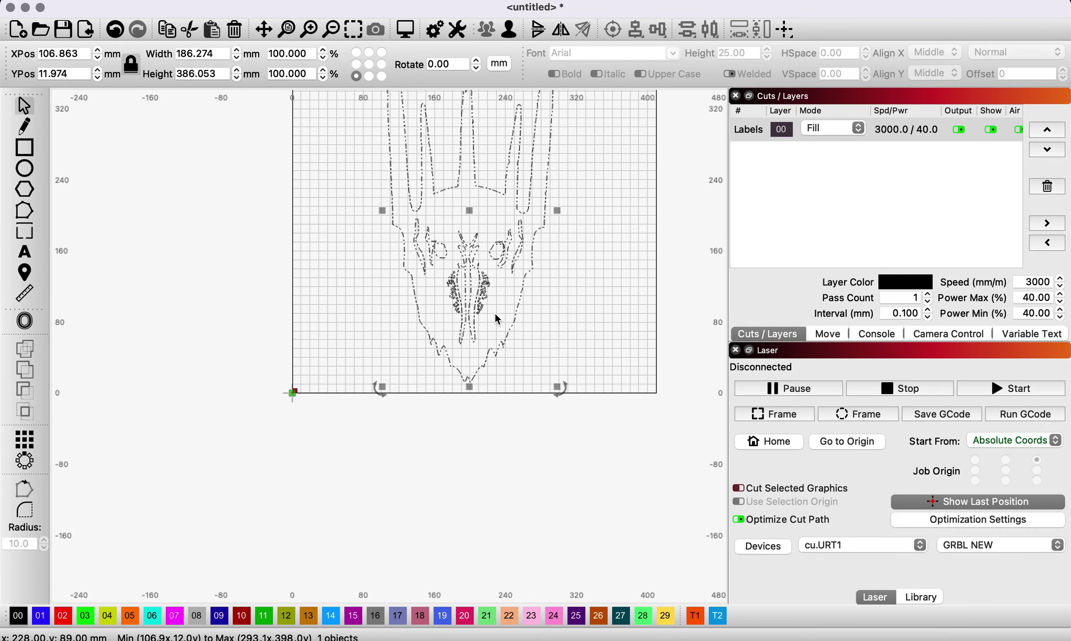
pyautogui.press('Delete')
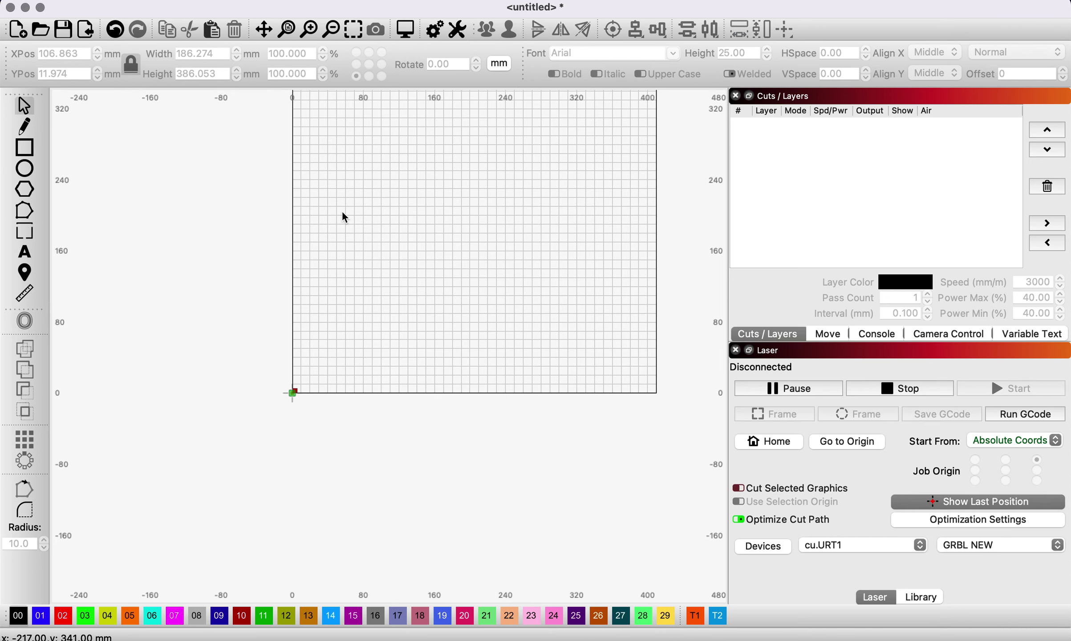
# Import the Sauron.jpg image from the Desktop and move it up and over into the work area.
pyautogui.press('super+i')
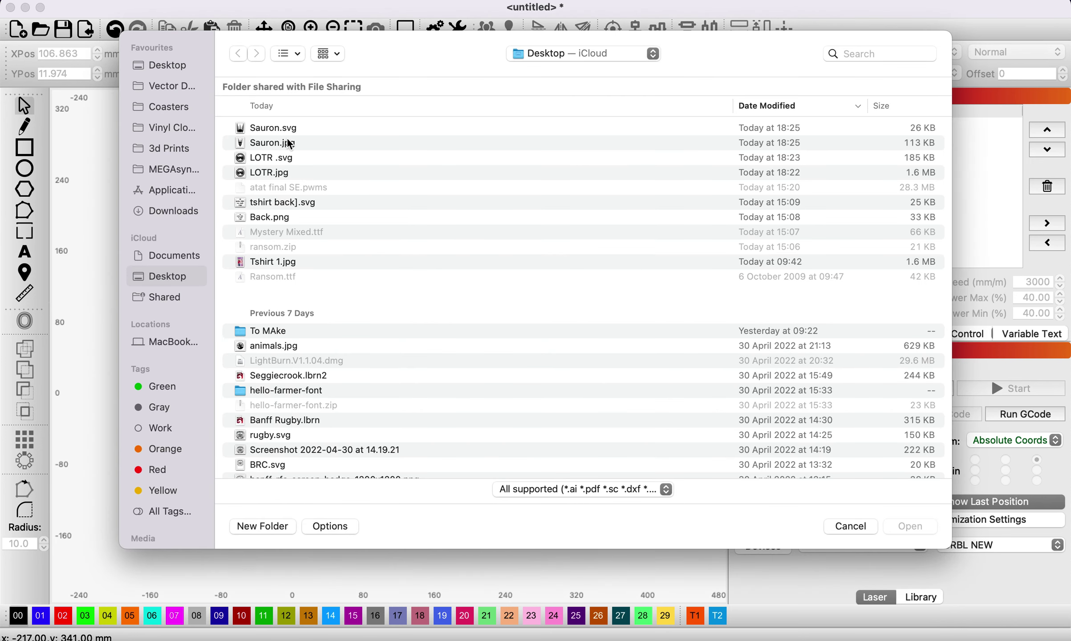
pyautogui.click(289, 143)
pyautogui.click(910, 525)
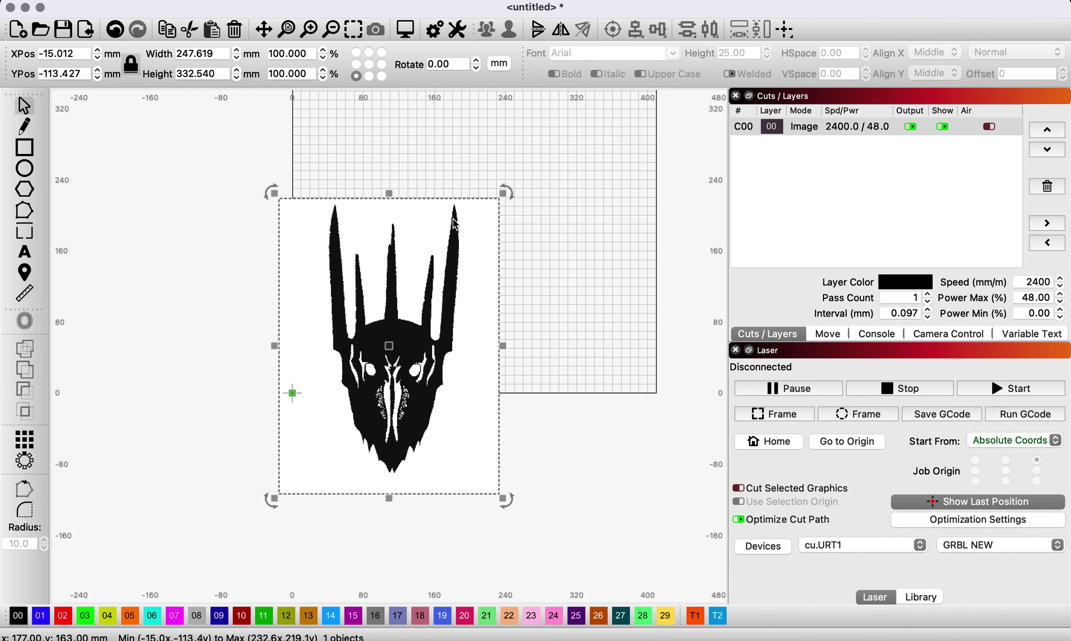
pyautogui.moveTo(452, 227)
pyautogui.mouseDown()
pyautogui.moveTo(507, 205)
pyautogui.moveTo(507, 242)
pyautogui.mouseUp()
# Trace the mask image with cutoff 0, threshold 128 and smoothness 1.000, deleting the image after the trace.
pyautogui.rightClick(507, 242)
pyautogui.click(548, 447)
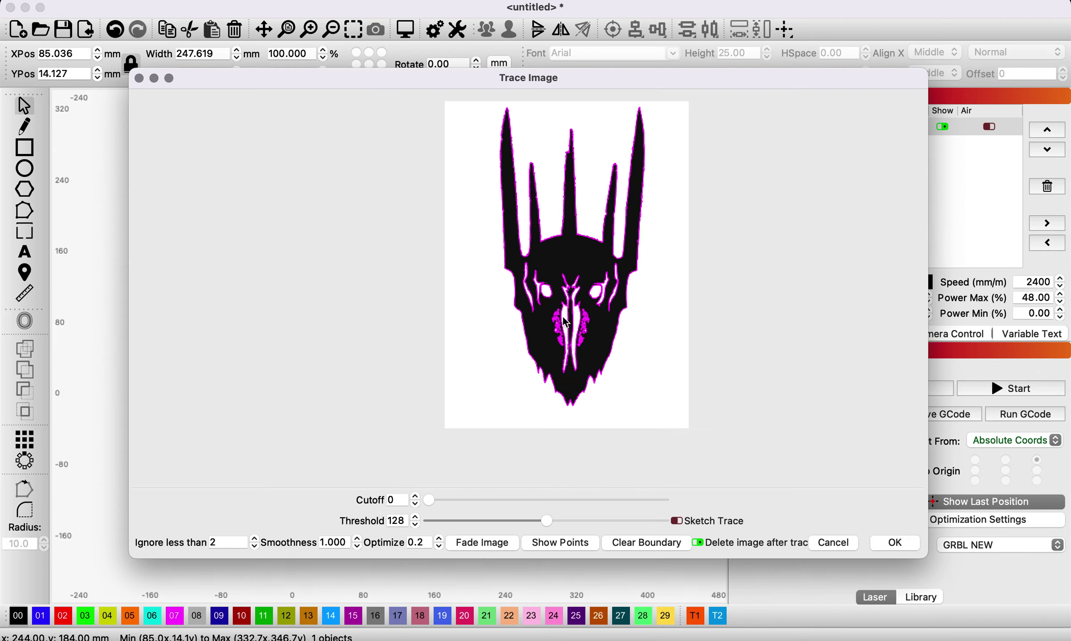
pyautogui.click(886, 542)
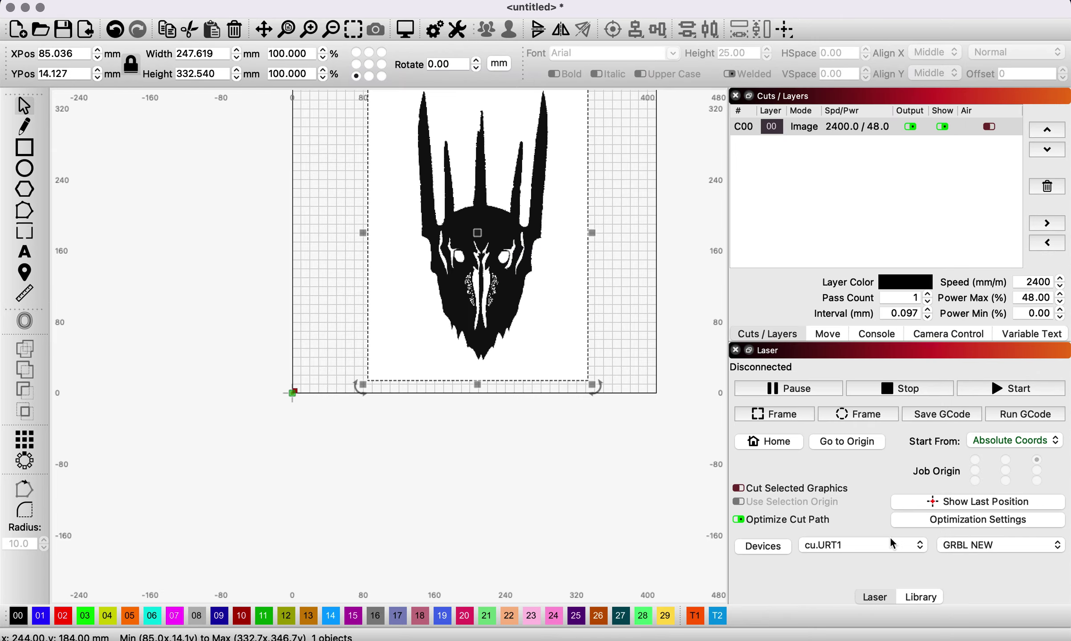
# Examine the traced mask outline up close around the eyes, nose slits, cheek perforations and horns for rough edges and stray shapes.
pyautogui.scroll(-3, 491, 238)
pyautogui.scroll(10, 491, 239)
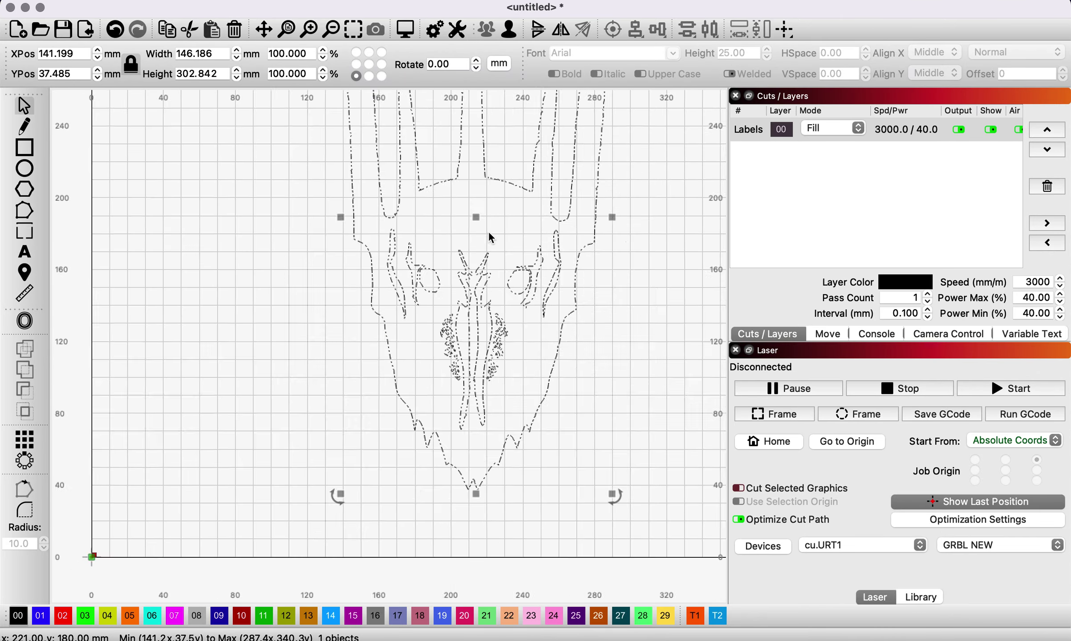
pyautogui.scroll(-2, 491, 238)
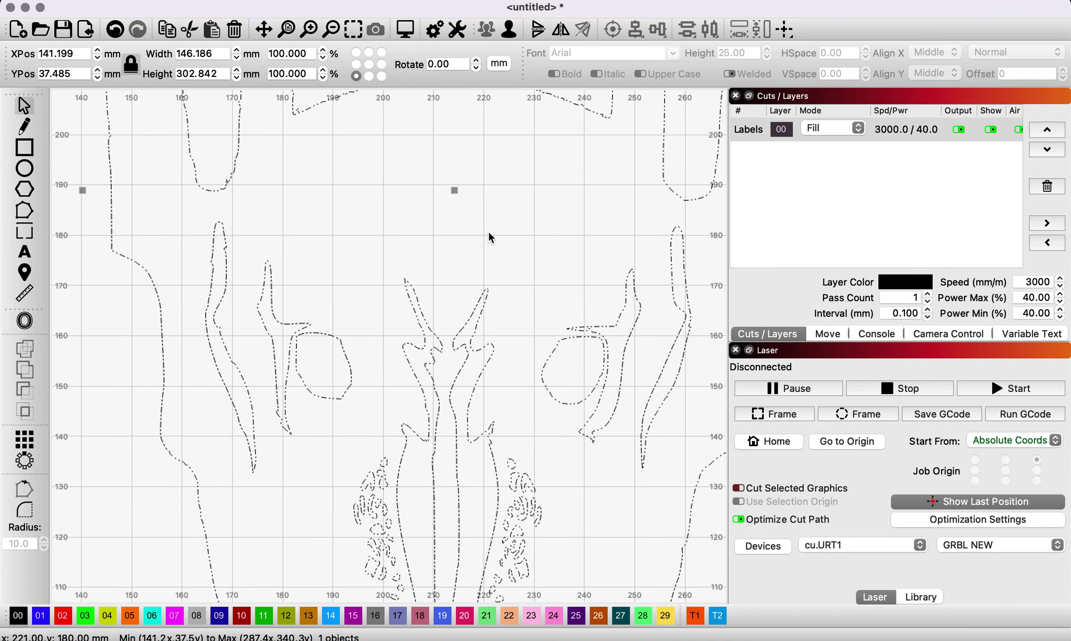
pyautogui.scroll(1, 287, 364)
pyautogui.scroll(5, 287, 364)
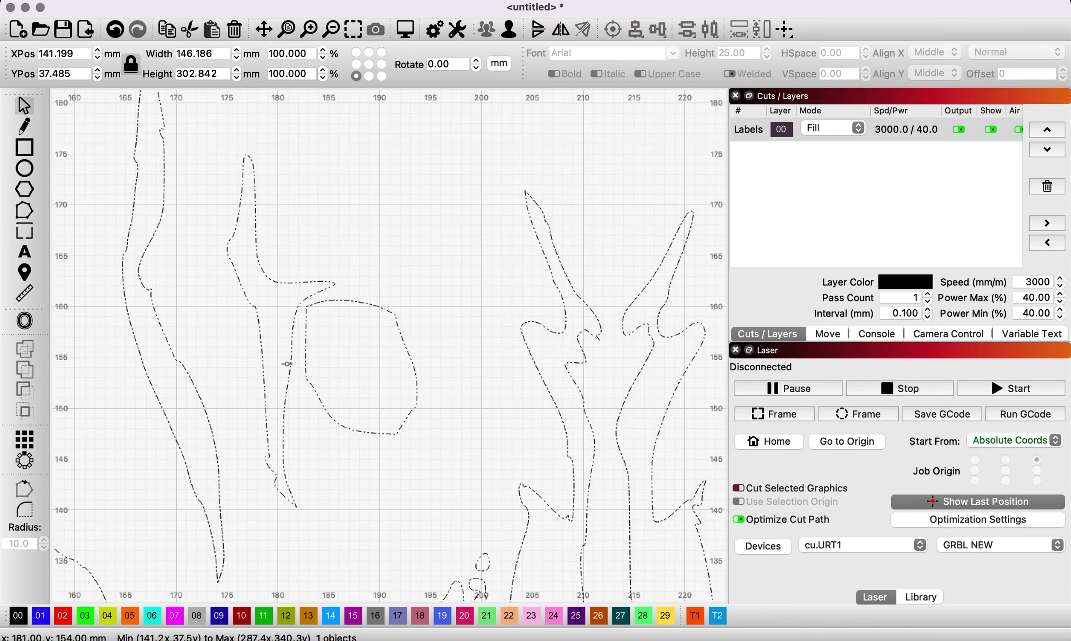
pyautogui.scroll(-4, 287, 364)
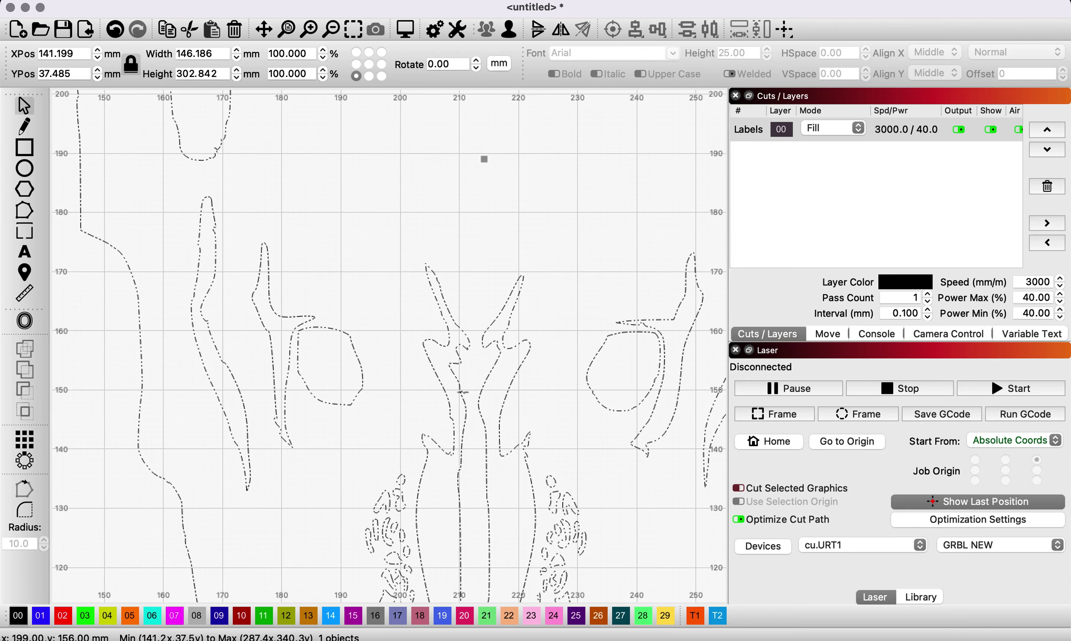
pyautogui.scroll(3, 488, 402)
pyautogui.moveTo(476, 411); pyautogui.dragTo(475, 250)
pyautogui.scroll(-3, 509, 417)
pyautogui.scroll(4, 438, 296)
# Ungroup the traced mask and single out the tiny stray loop beside the inner edge of the left horn.
pyautogui.click(438, 297)
pyautogui.rightClick(437, 296)
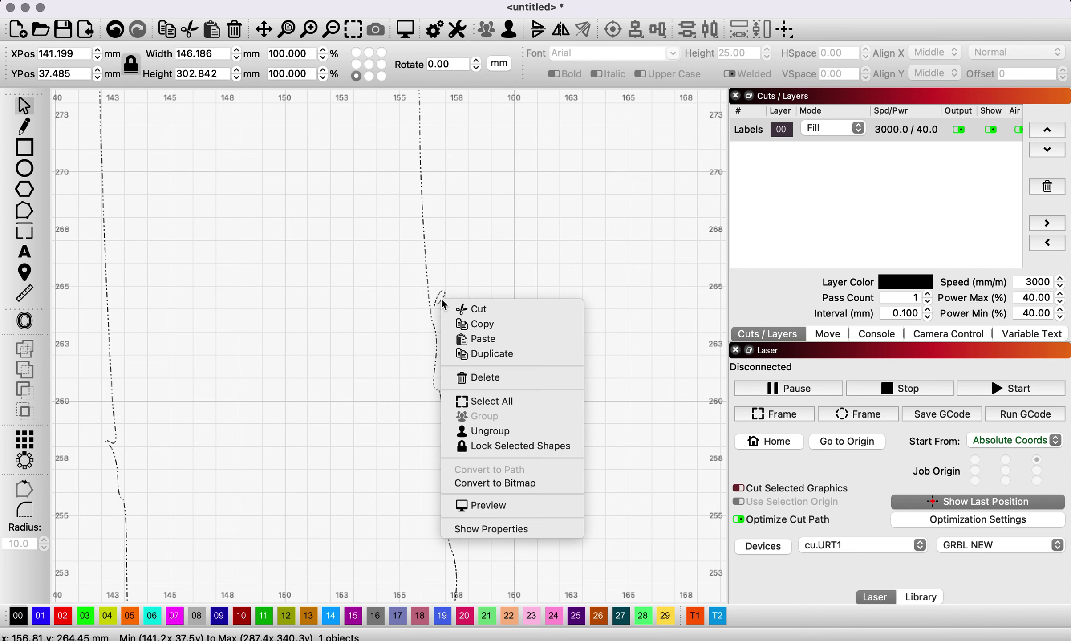
pyautogui.click(449, 431)
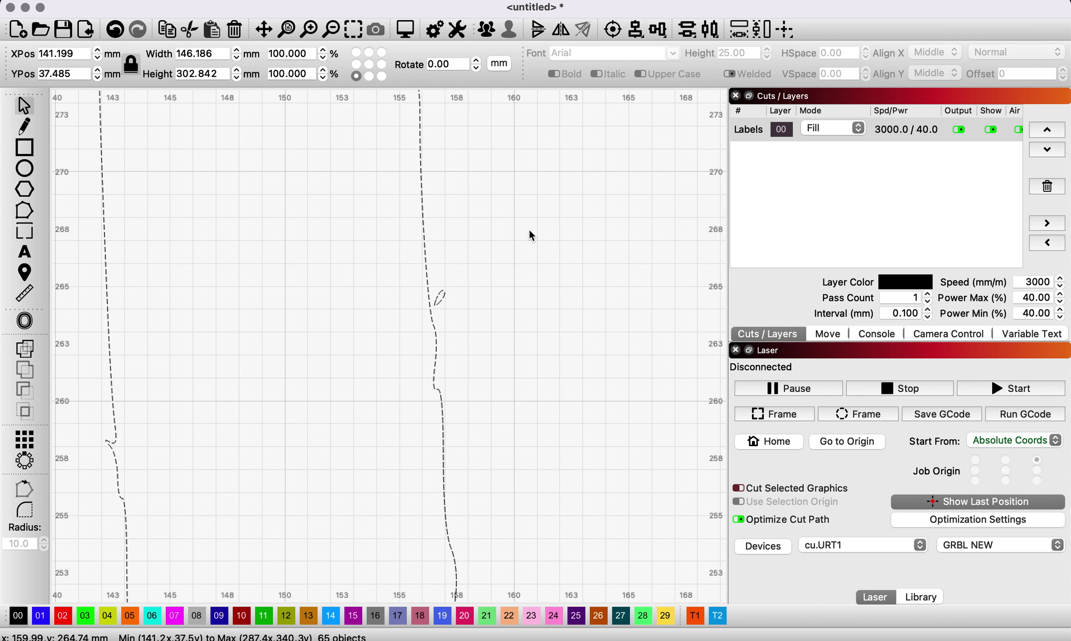
pyautogui.click(471, 303)
pyautogui.click(440, 297)
pyautogui.press('Escape')
pyautogui.scroll(-10, 383, 255)
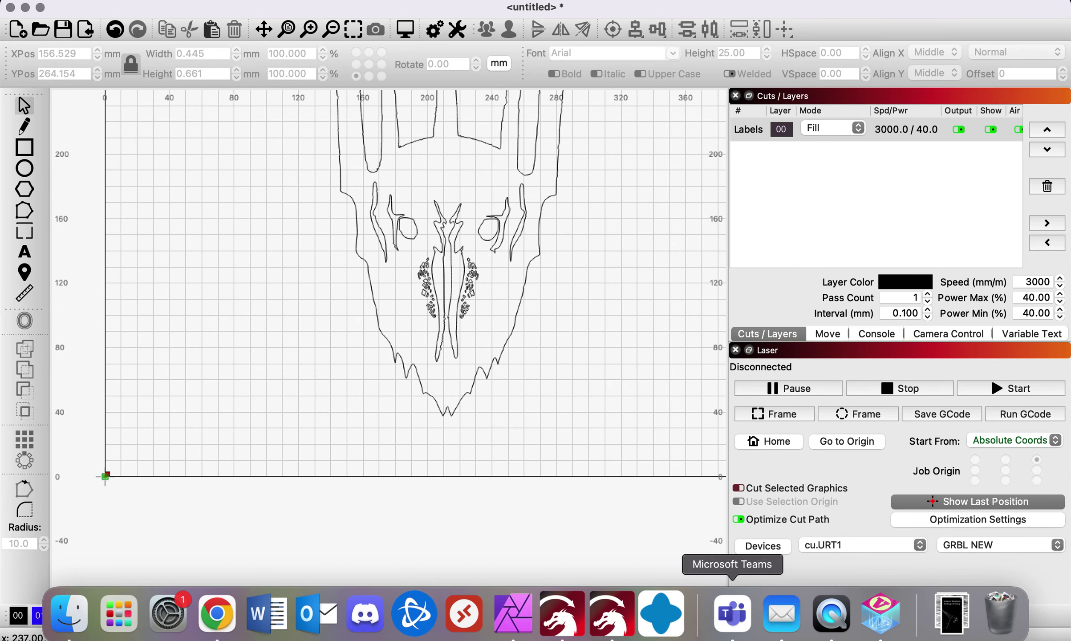
# Switch to the other LightBurn window, preview the circular Lord of the Rings job, examine its filled areas and close the preview.
pyautogui.click(566, 622)
pyautogui.scroll(3, 456, 332)
pyautogui.scroll(-4, 457, 331)
pyautogui.rightClick(413, 298)
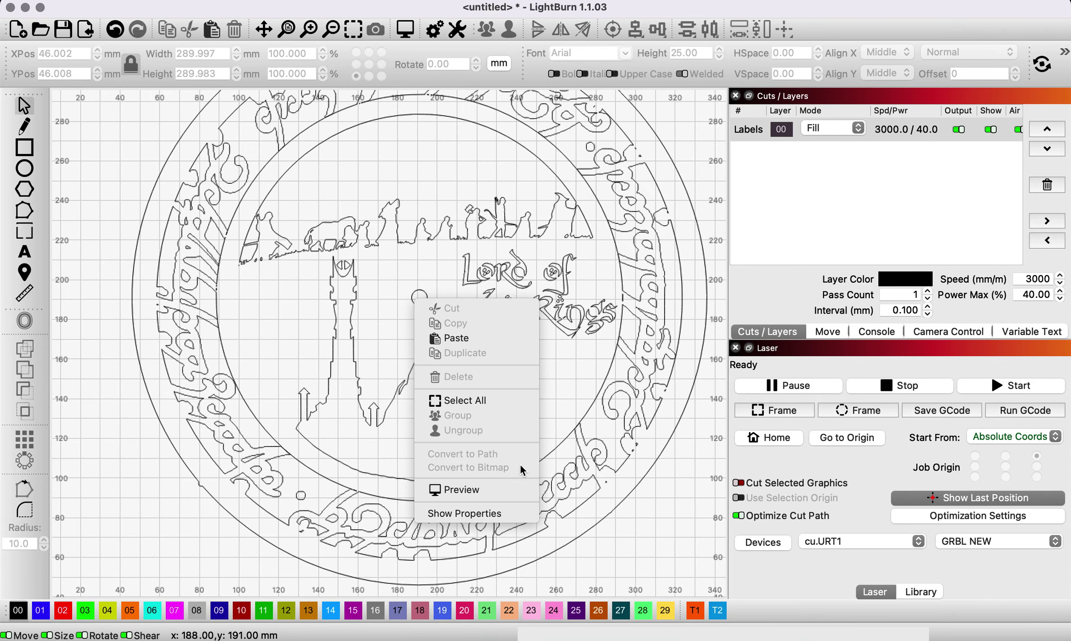
pyautogui.click(507, 490)
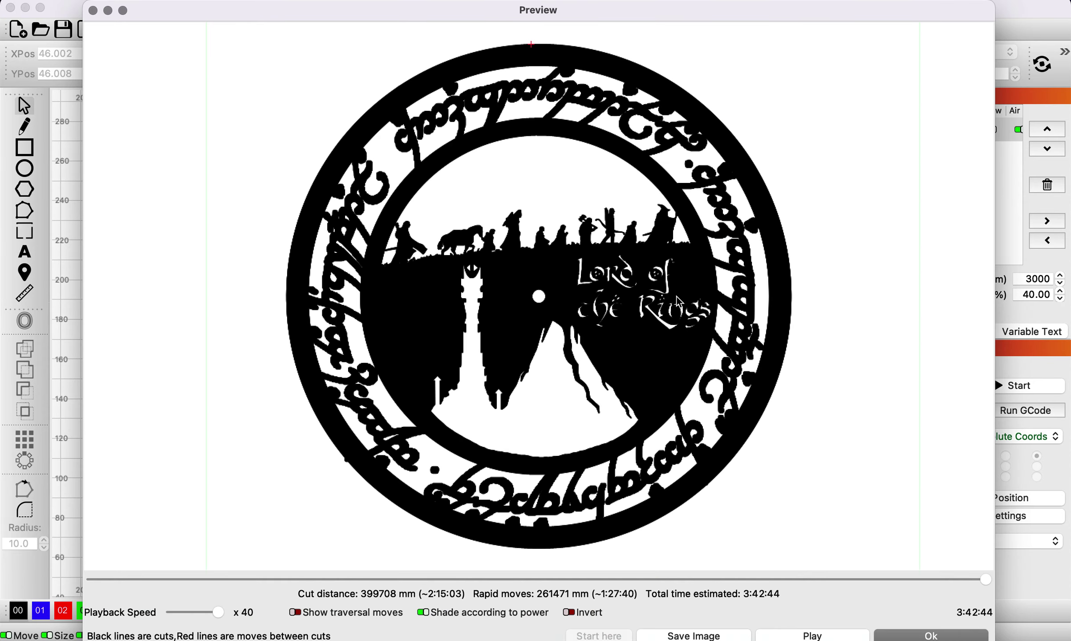
pyautogui.scroll(3, 678, 302)
pyautogui.scroll(-3, 679, 303)
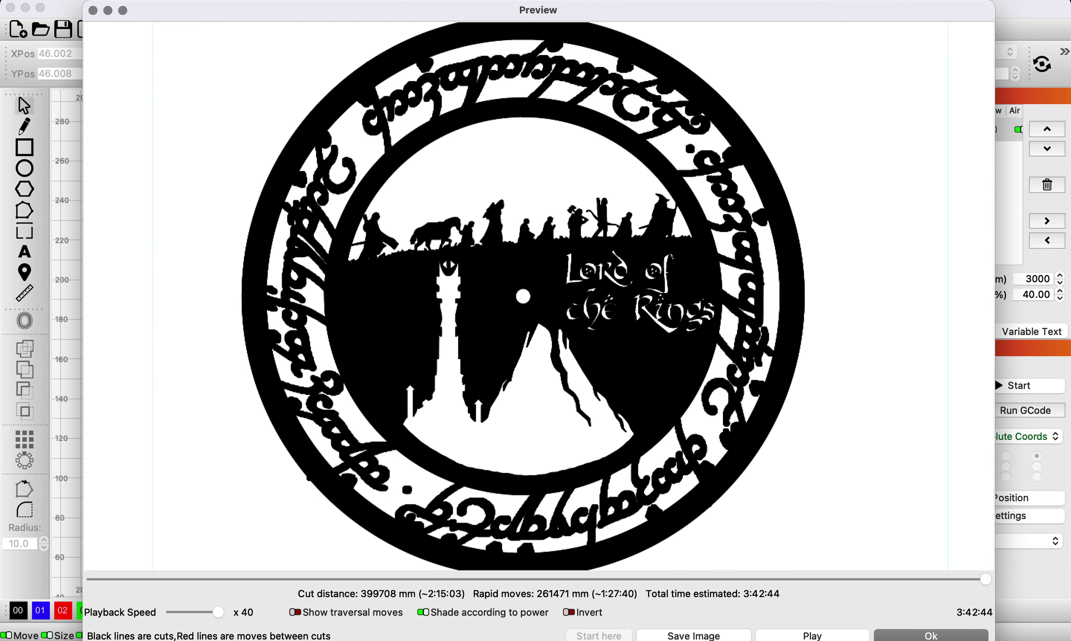
pyautogui.click(935, 635)
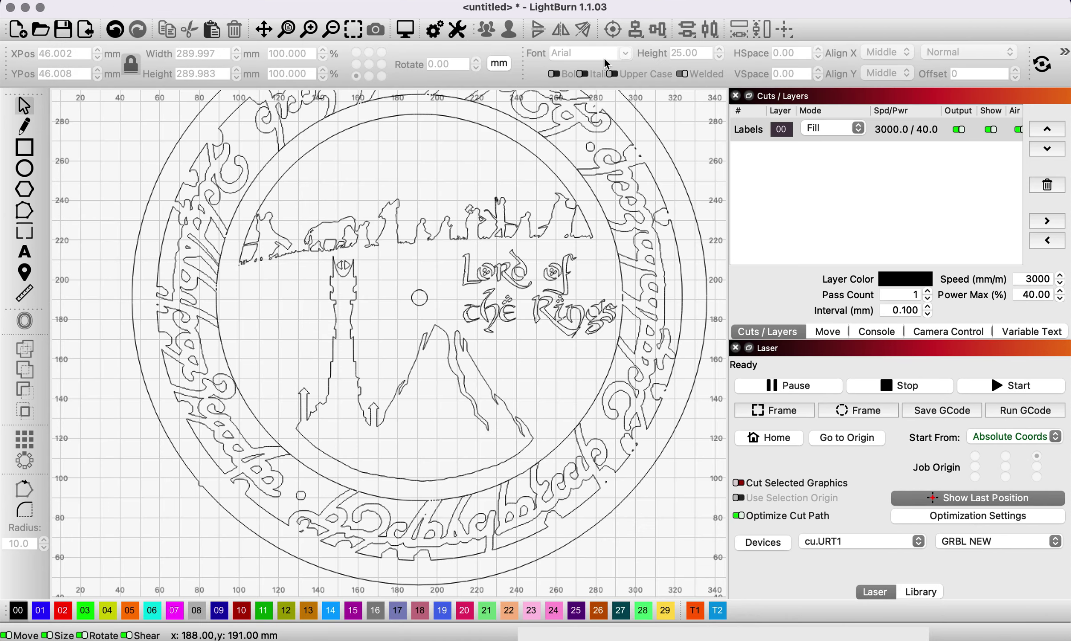